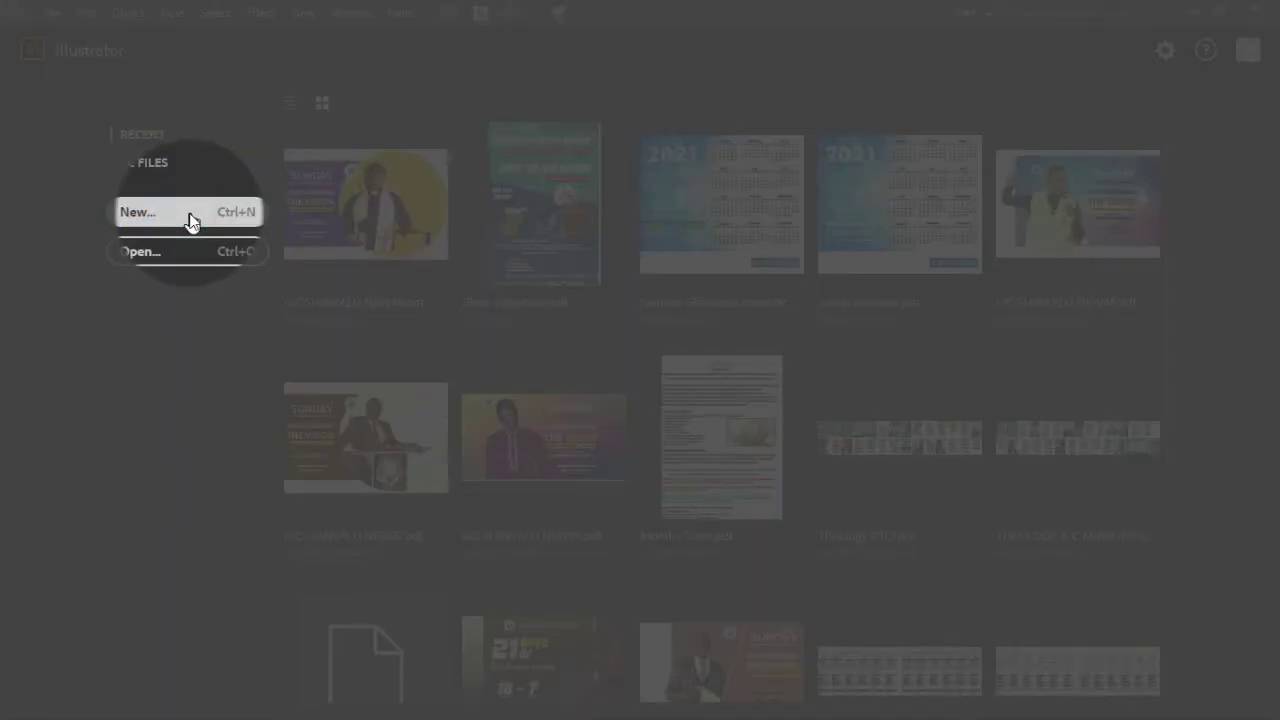
Create a new A3 document named 'Poster Template'.
left_click(192, 221)
type("Poster Template")
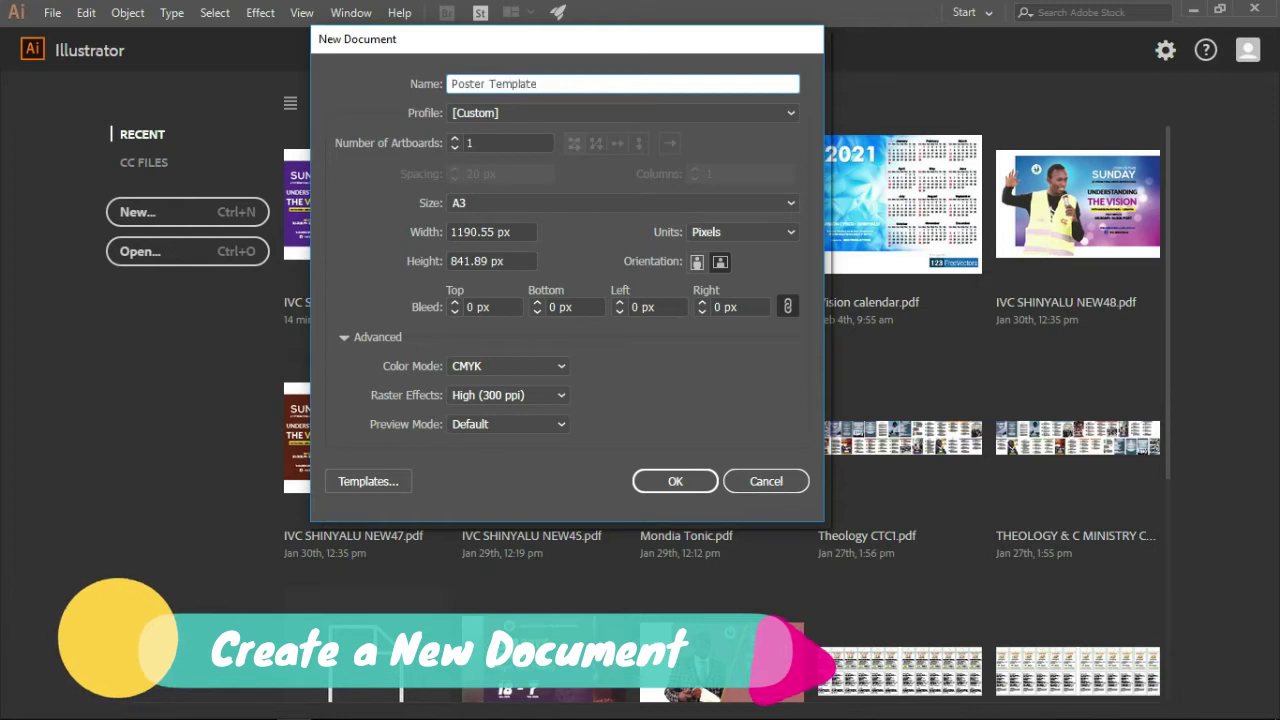
left_click(521, 195)
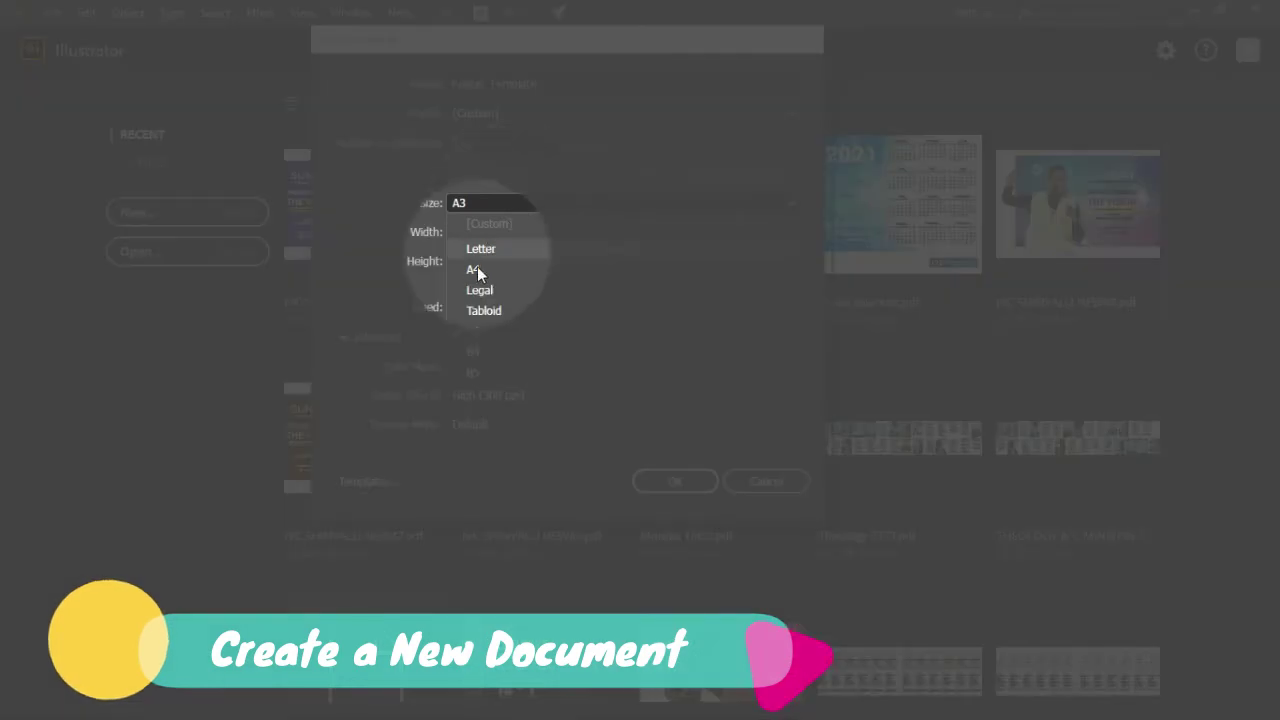
left_click(485, 333)
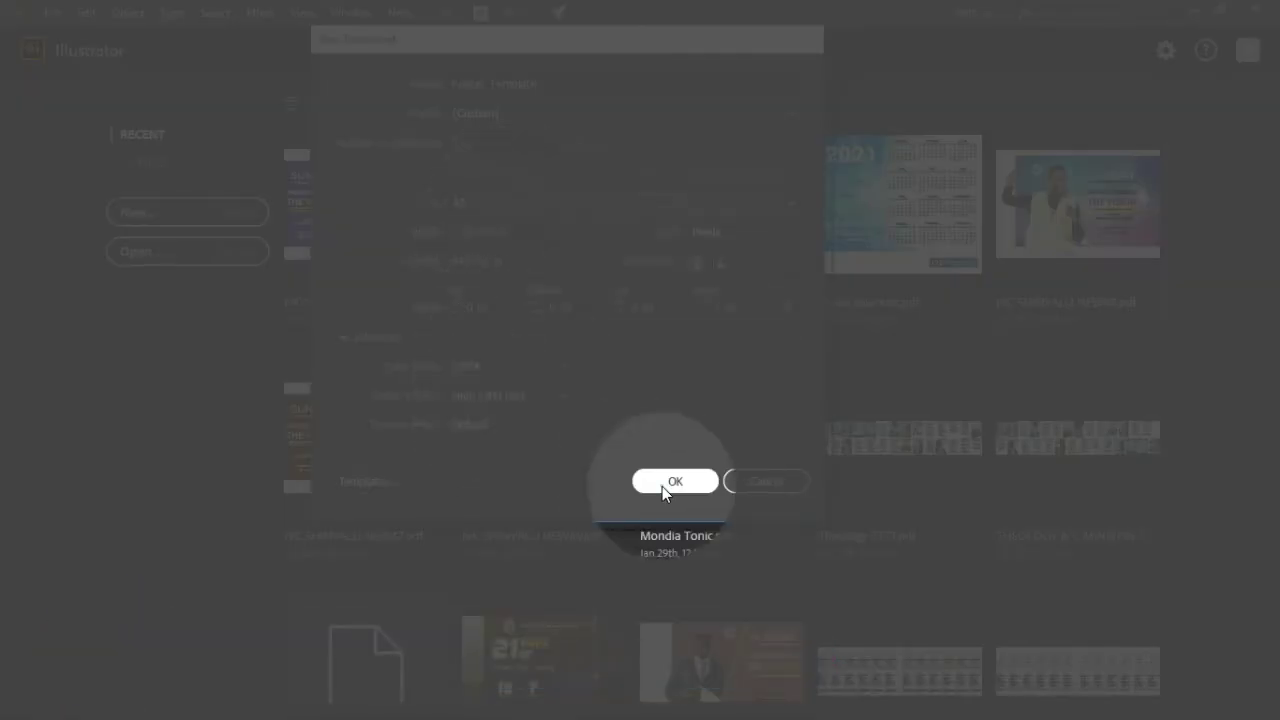
left_click(670, 482)
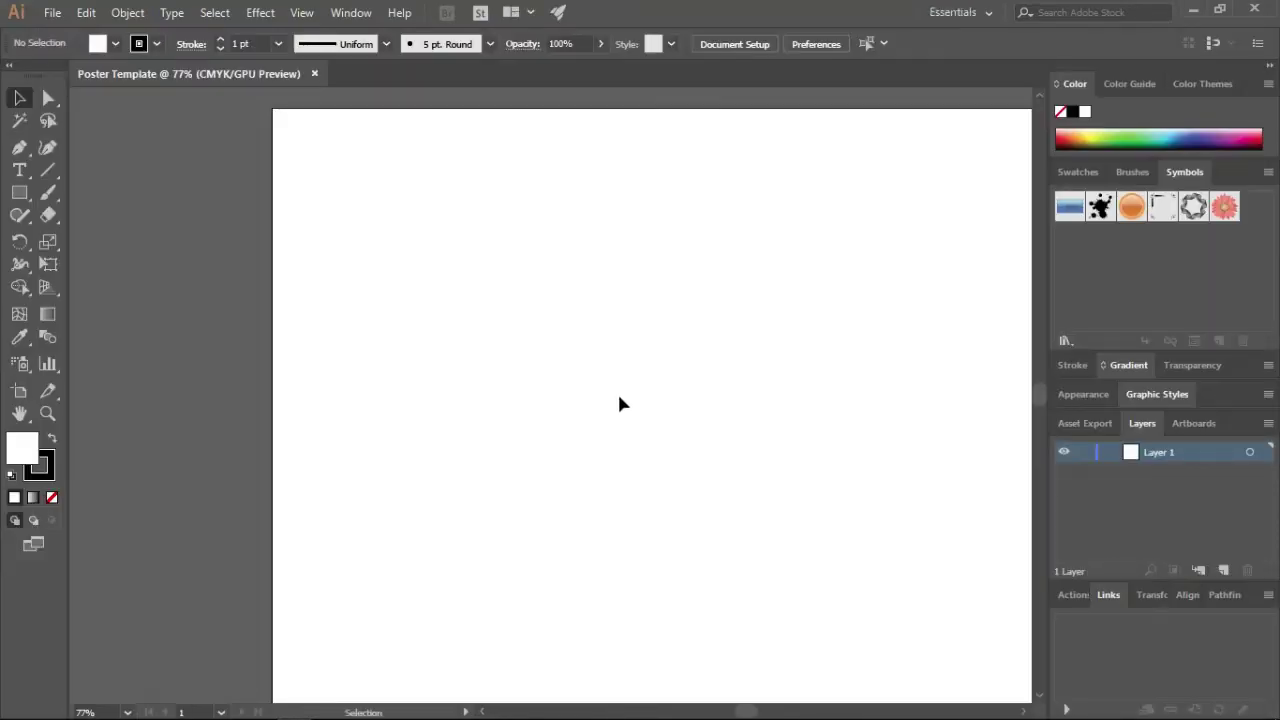
Zoom out and pan to frame the blank artboard.
scroll(631, 393, "down", 1)
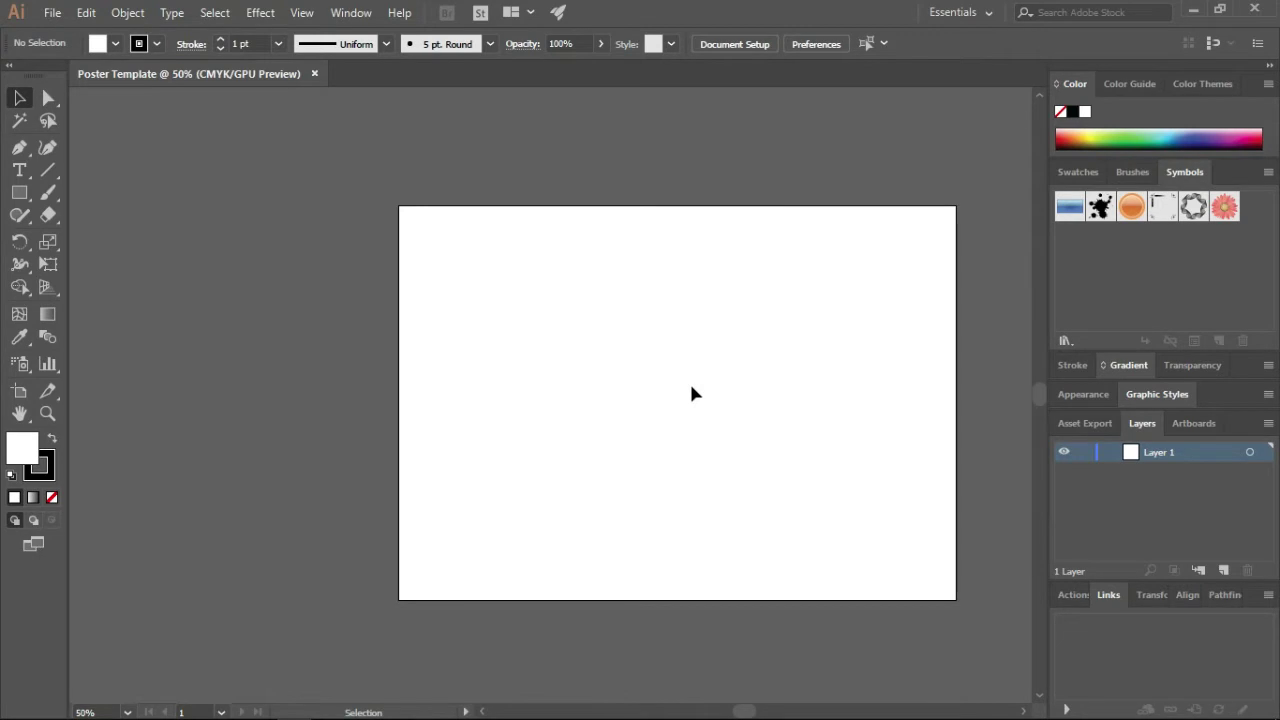
left_click_drag(693, 393, 564, 358)
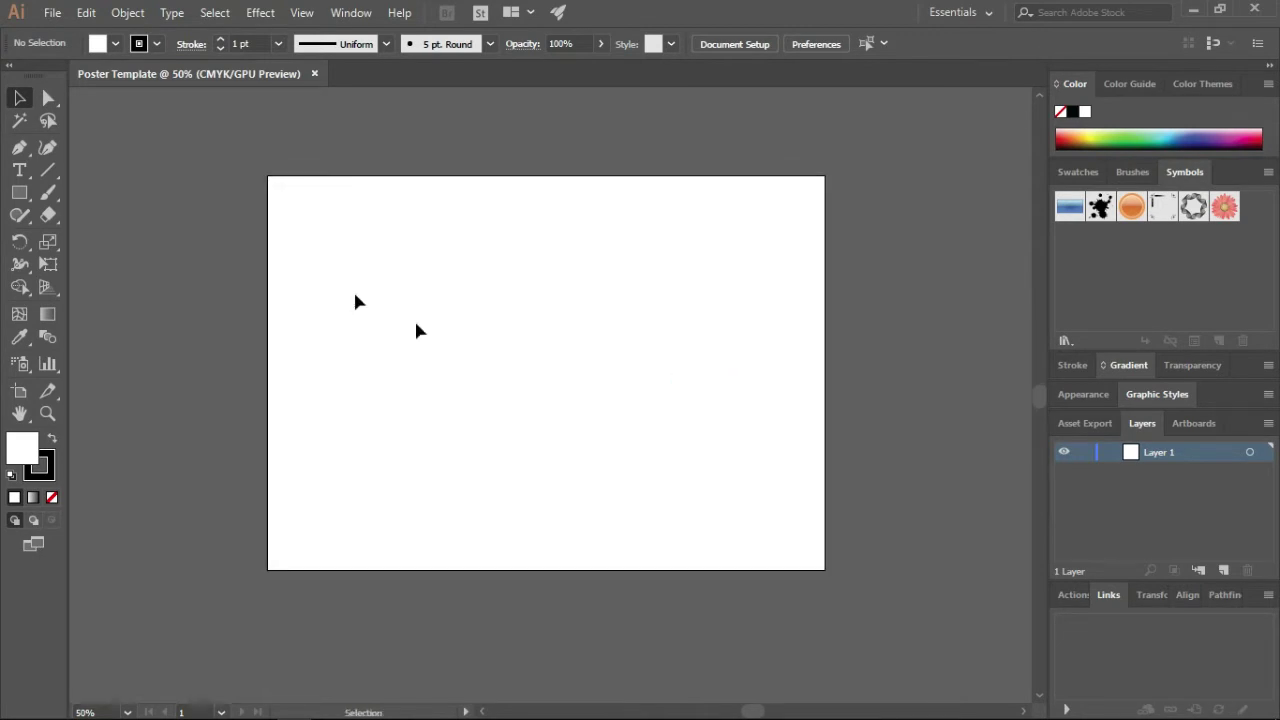
left_click(20, 193)
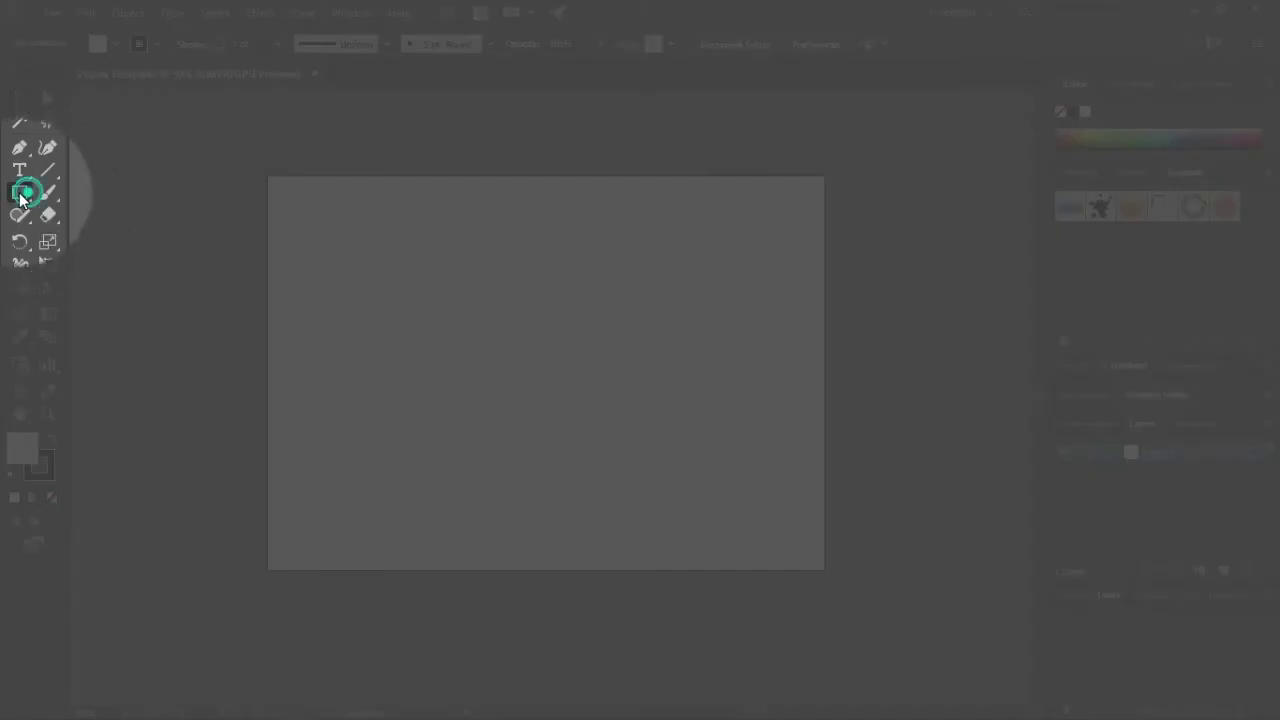
Draw a rectangle from corner to corner of the artboard with no outline.
right_click(20, 193)
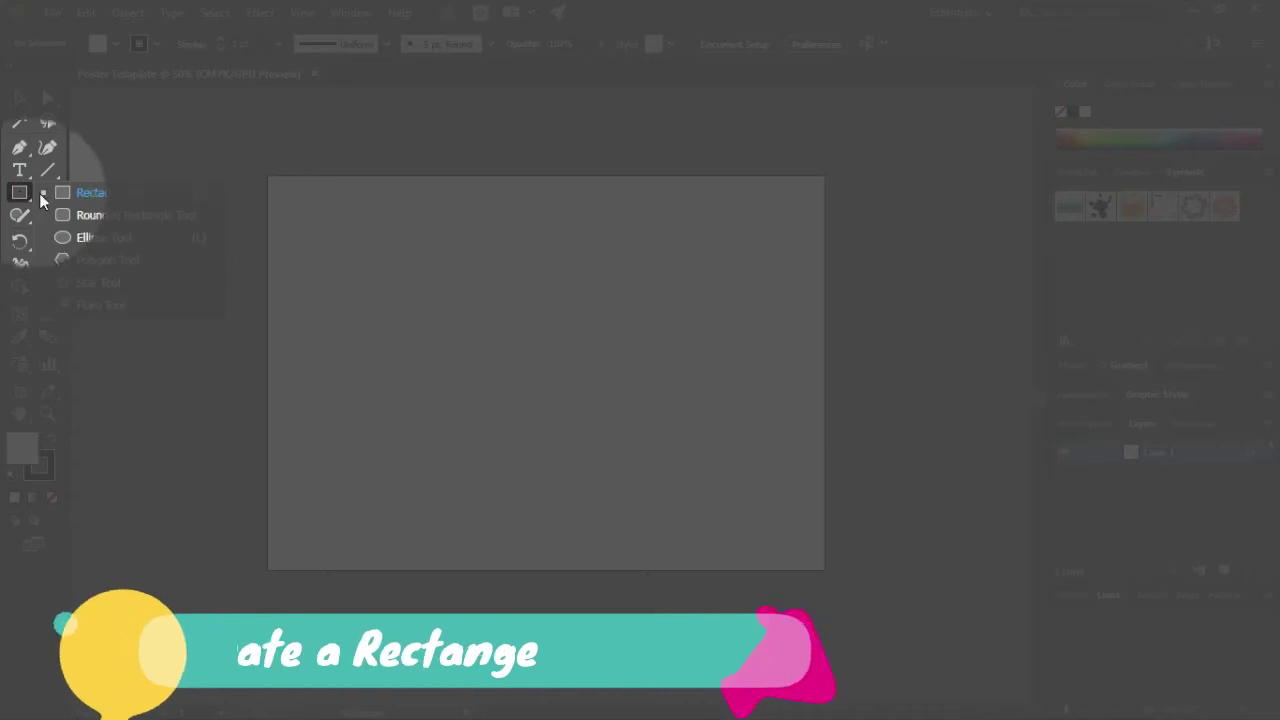
left_click(96, 193)
left_click_drag(267, 173, 827, 566)
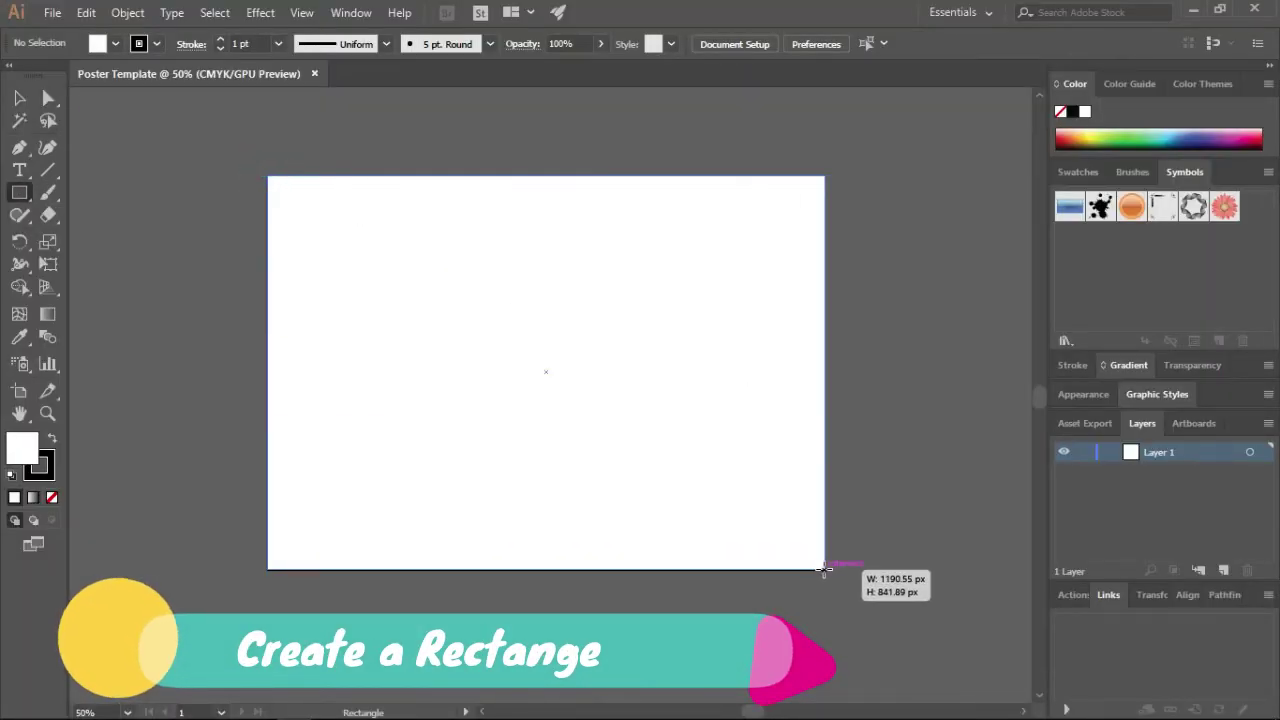
left_click_drag(824, 570, 826, 569)
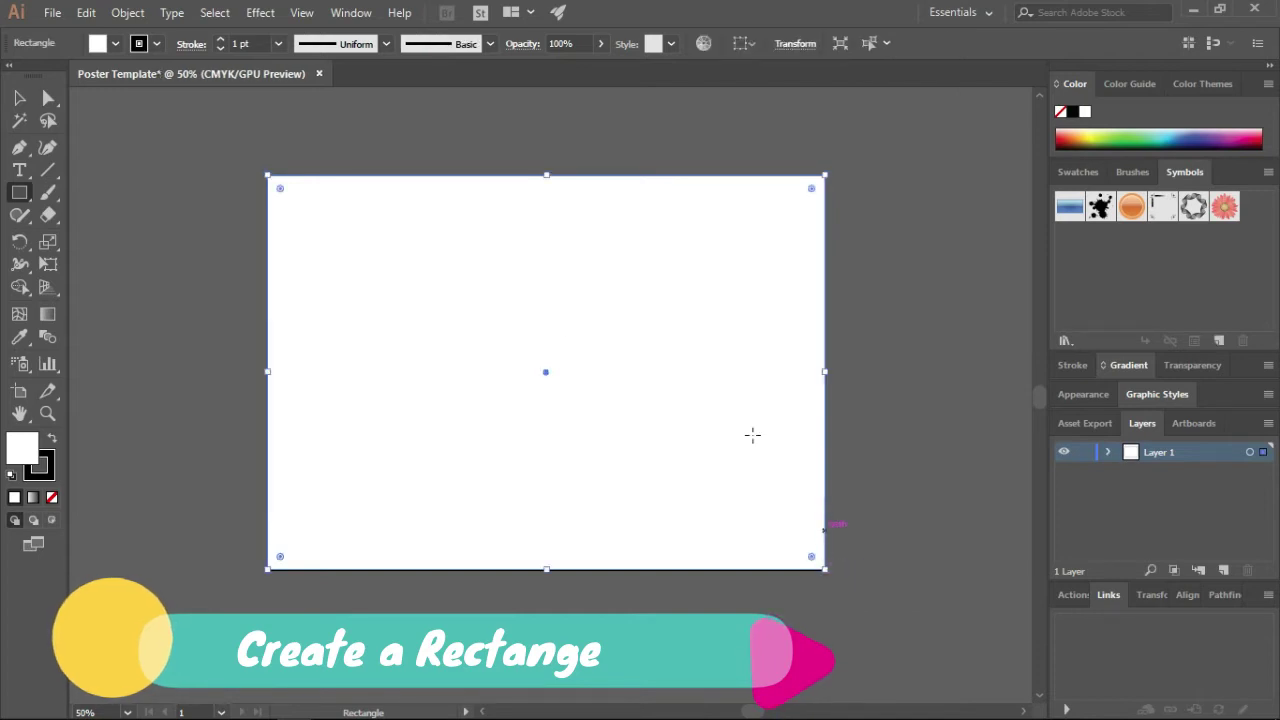
left_click(23, 445)
left_click(46, 478)
left_click(51, 497)
left_click(22, 448)
Fill the rectangle with purple 8B00A3, then deselect it.
double_click(23, 450)
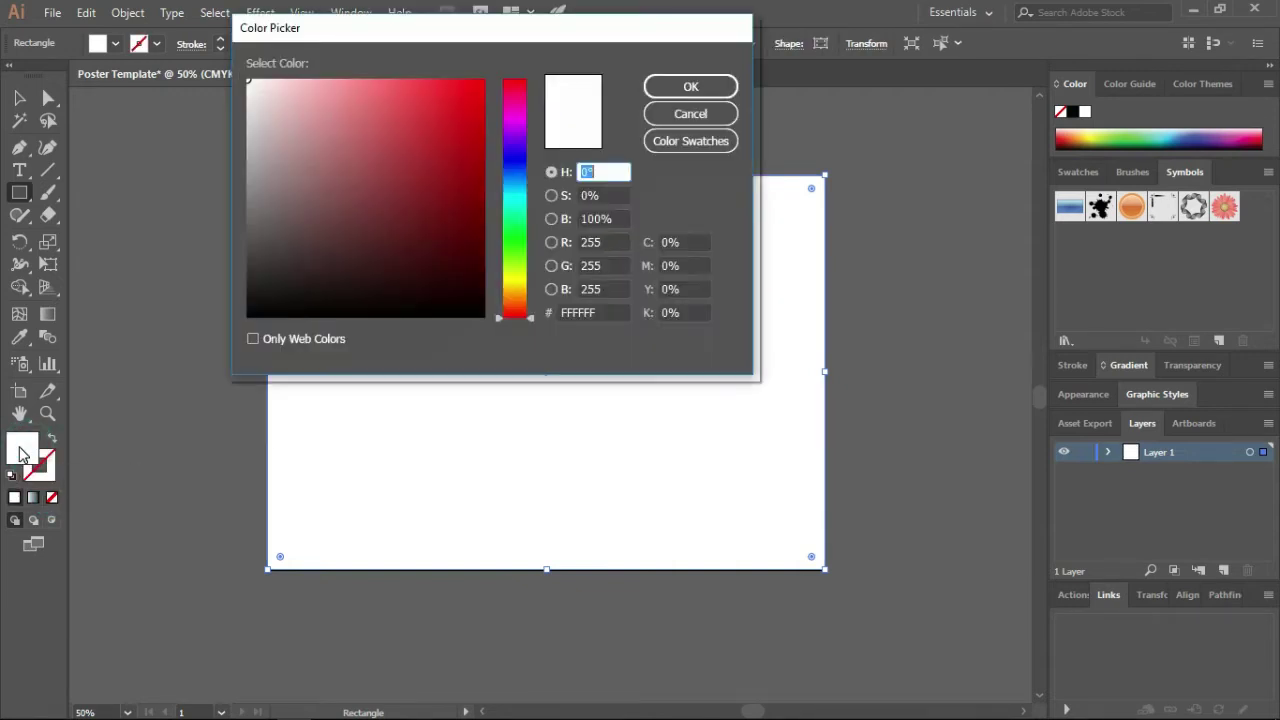
left_click_drag(519, 244, 517, 128)
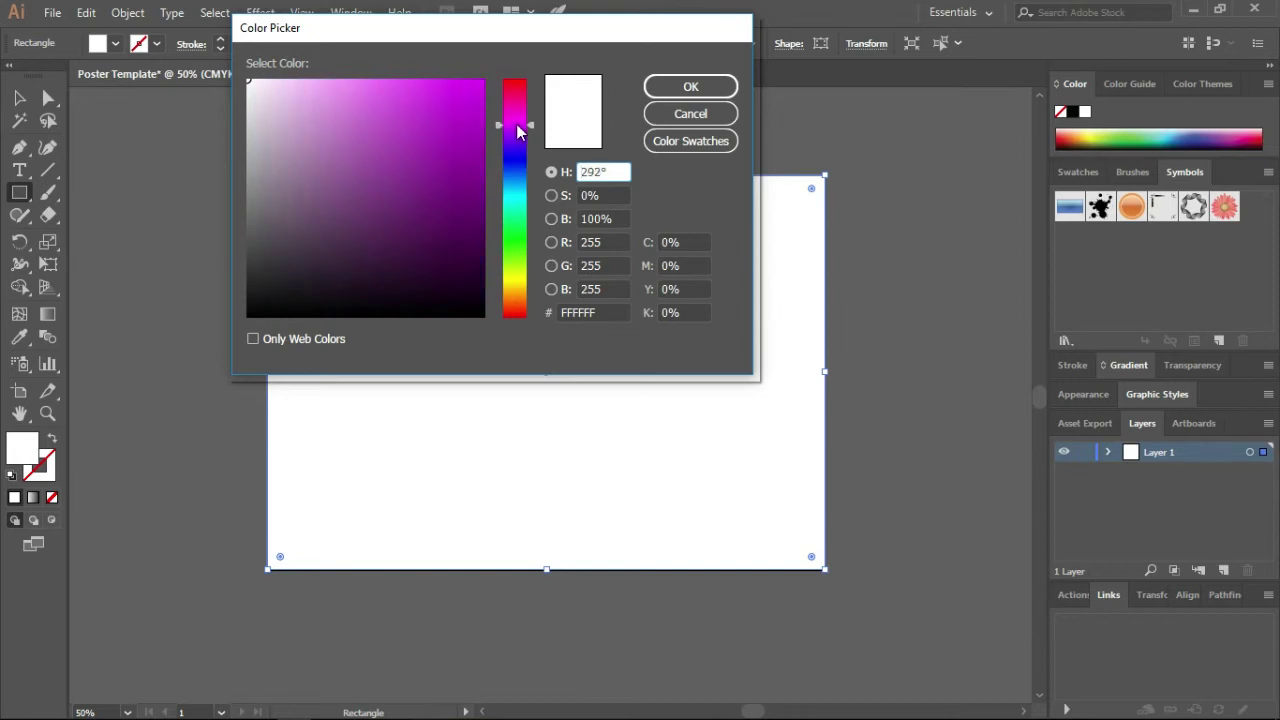
left_click_drag(459, 161, 493, 163)
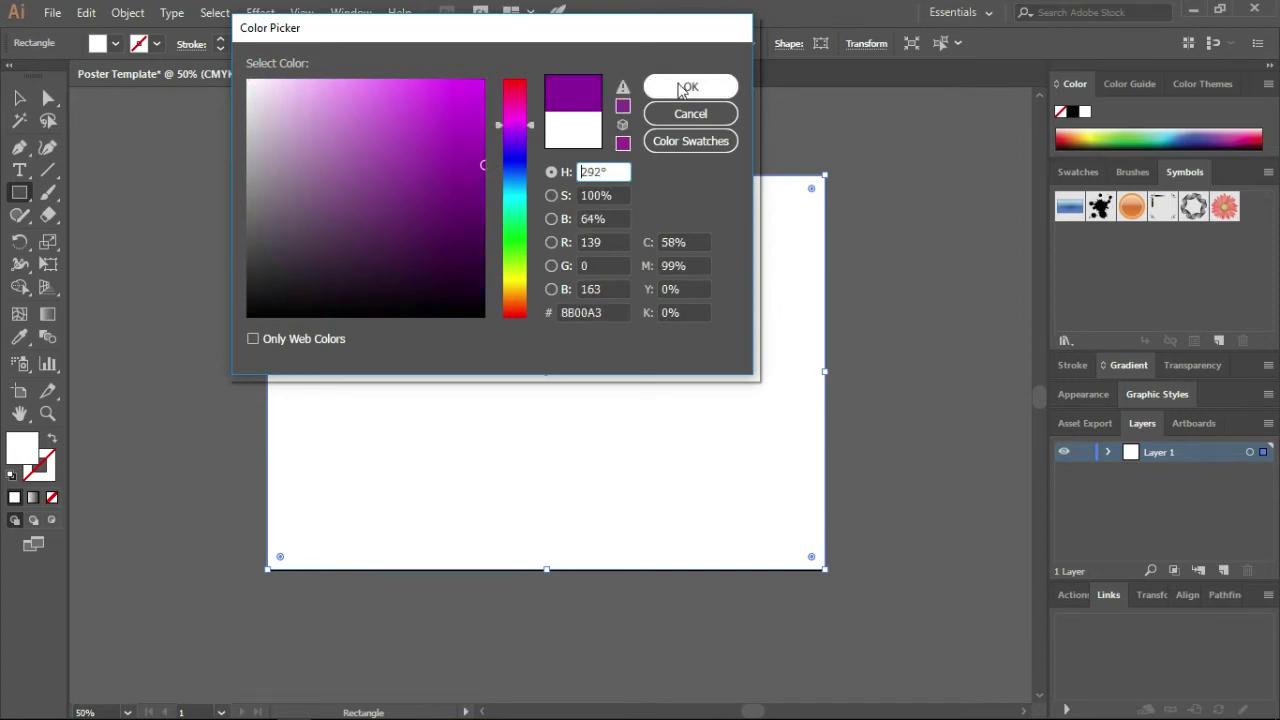
left_click(686, 86)
left_click(24, 98)
left_click(47, 170)
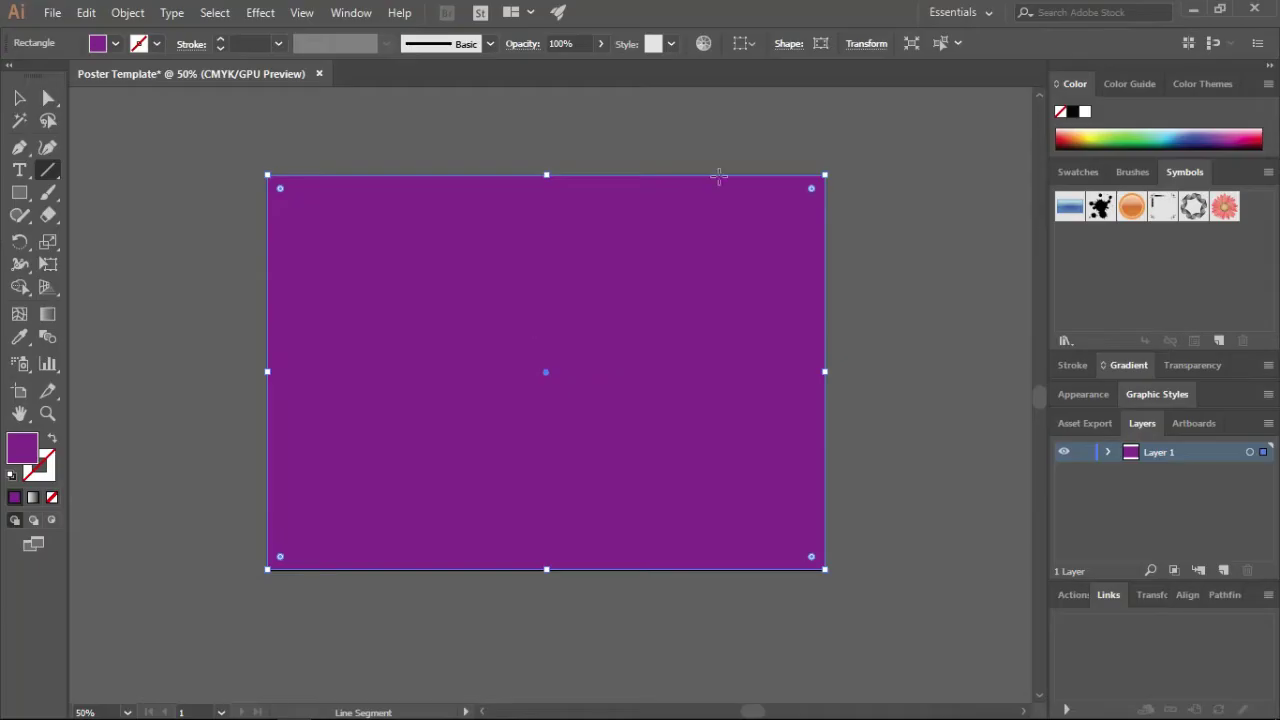
left_click(21, 99)
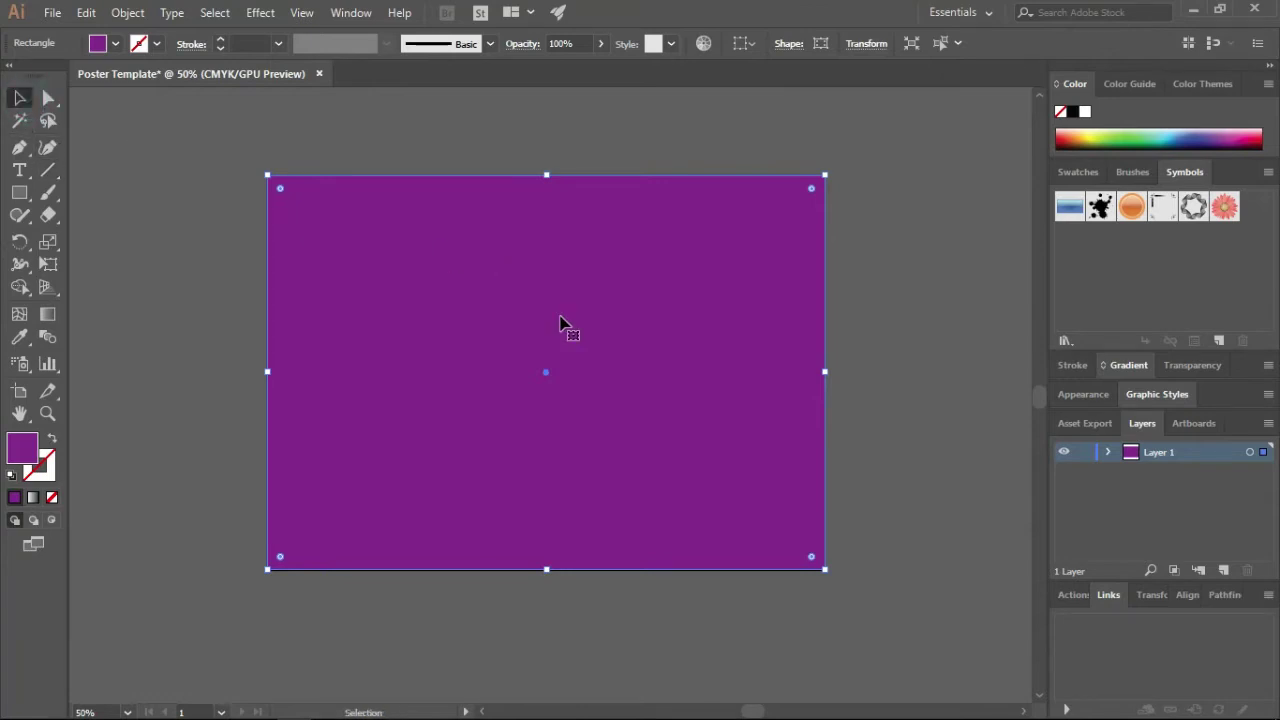
left_click(853, 326)
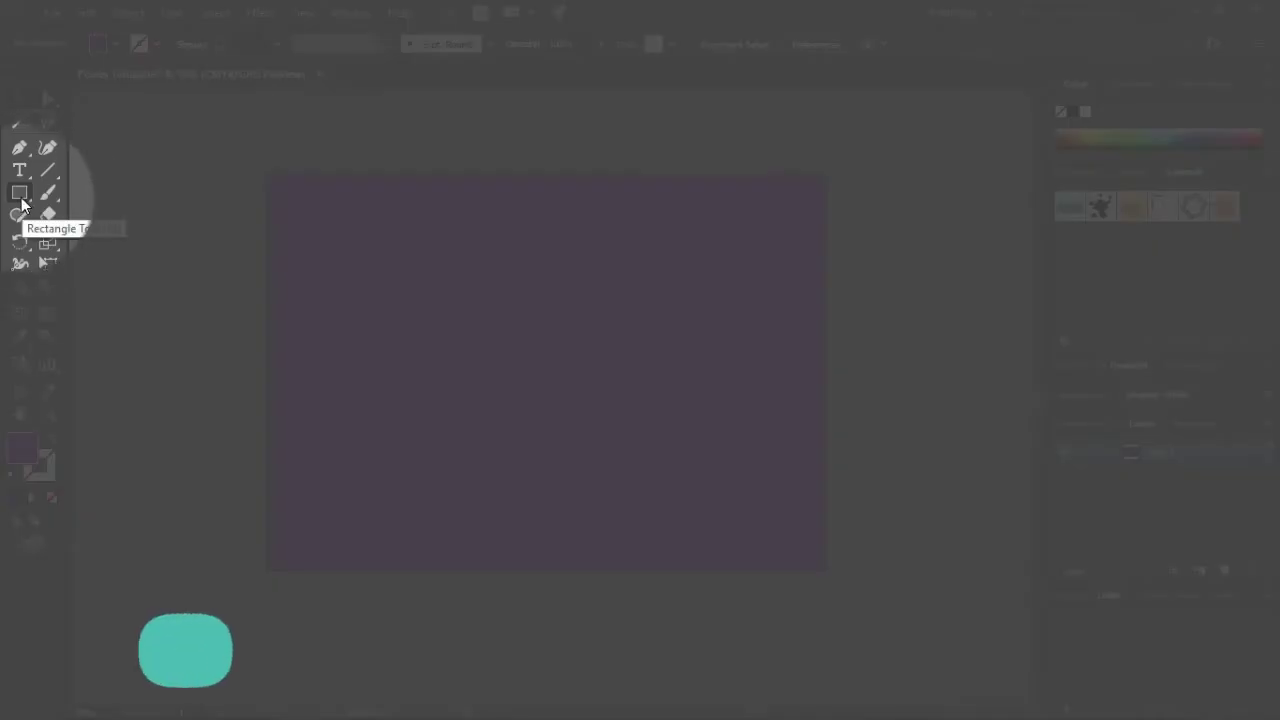
left_click(30, 200)
Draw a 912 px circle over the rectangle and fill it green 00A004.
left_click(95, 238)
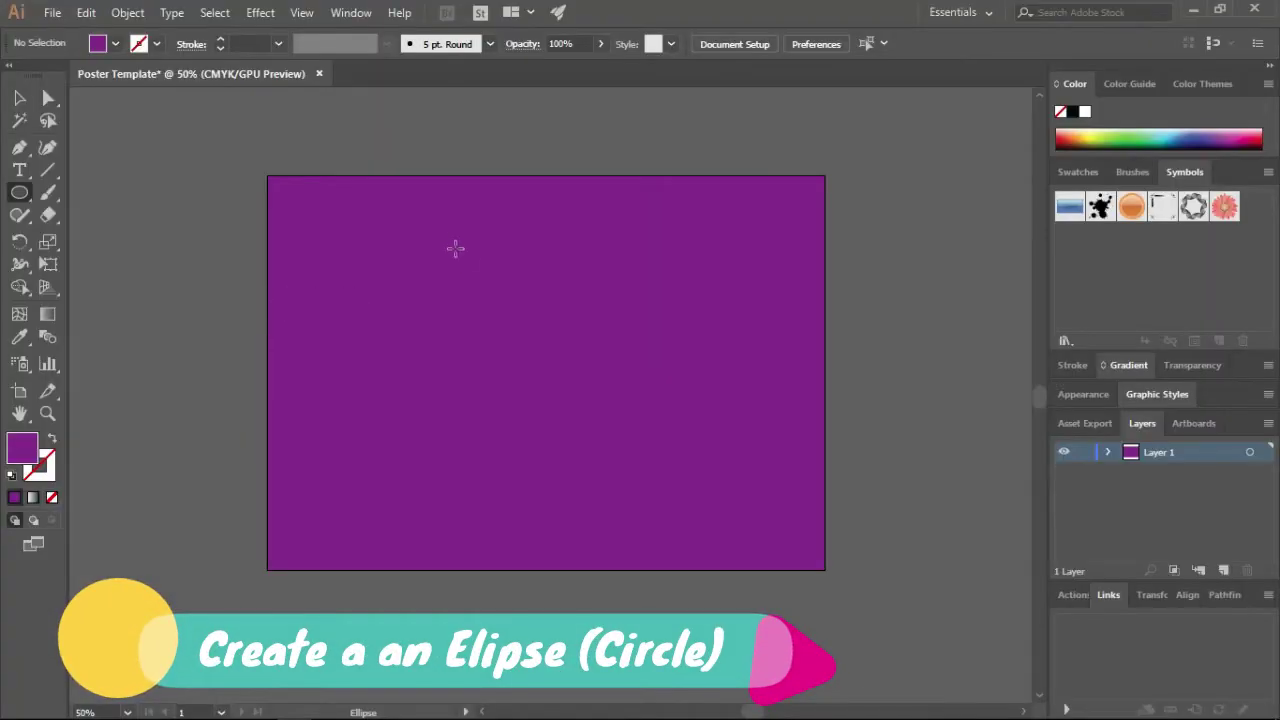
left_click_drag(420, 224, 847, 564)
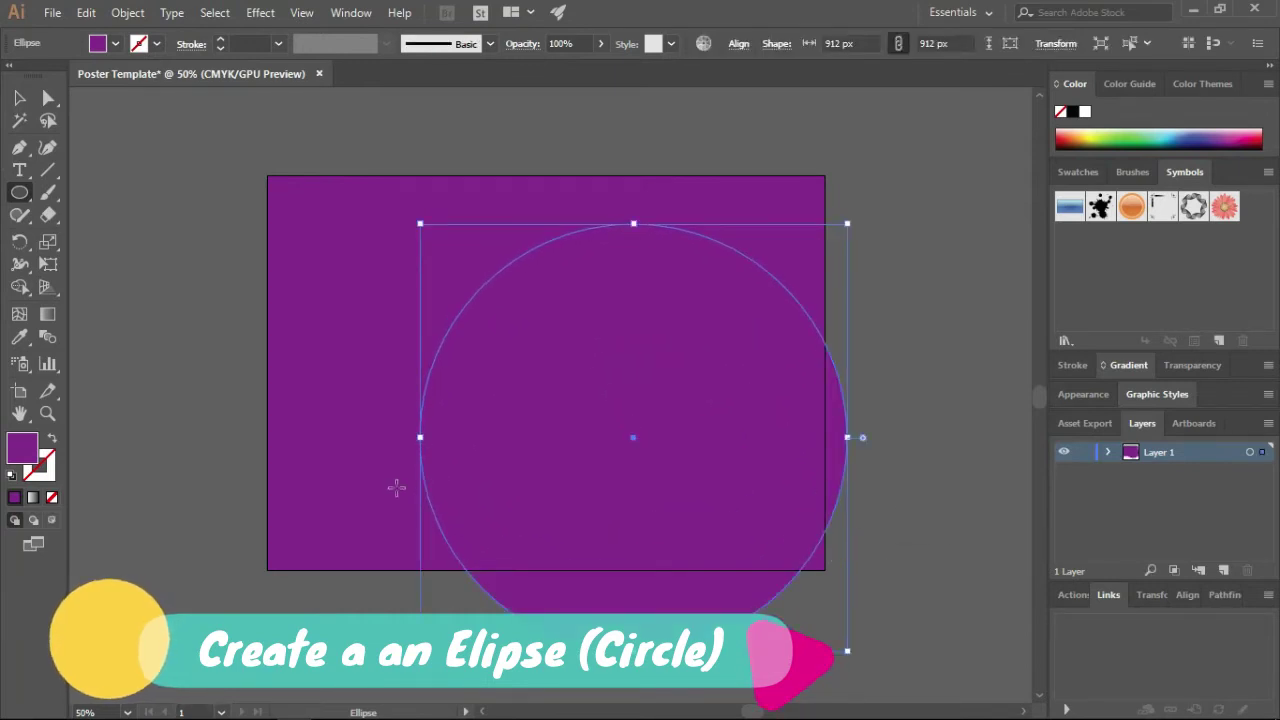
key("v")
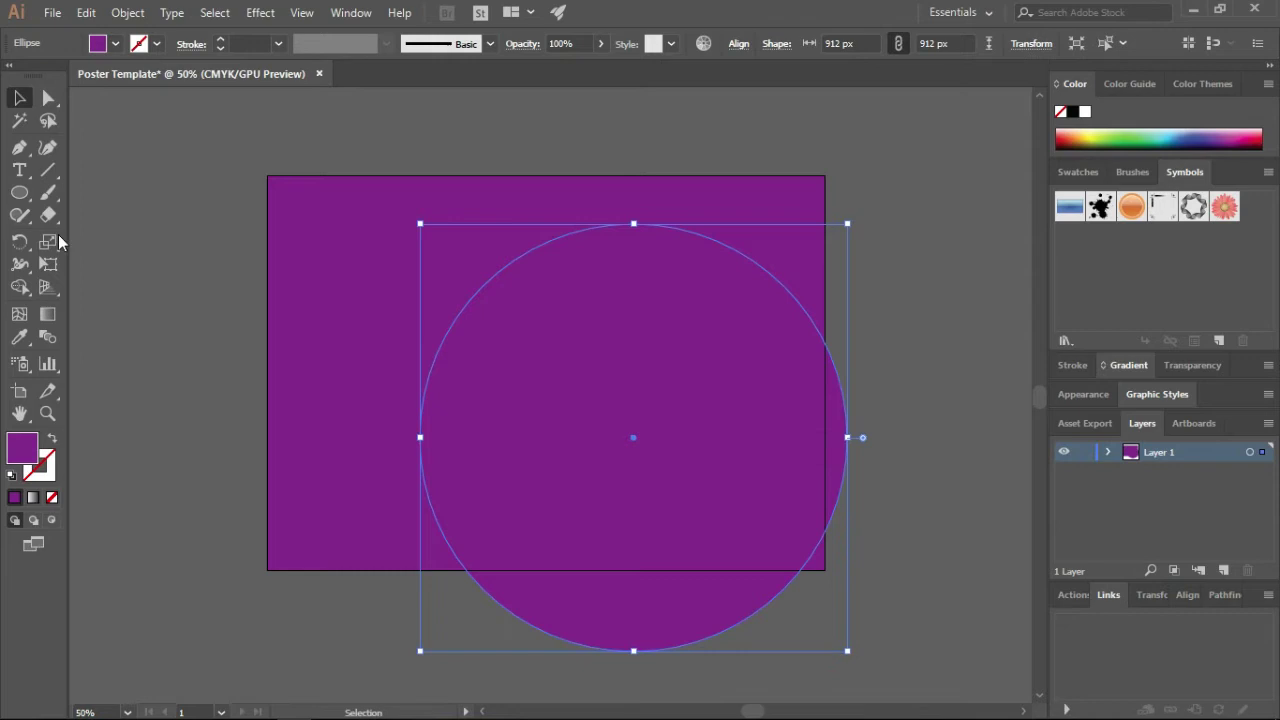
double_click(24, 450)
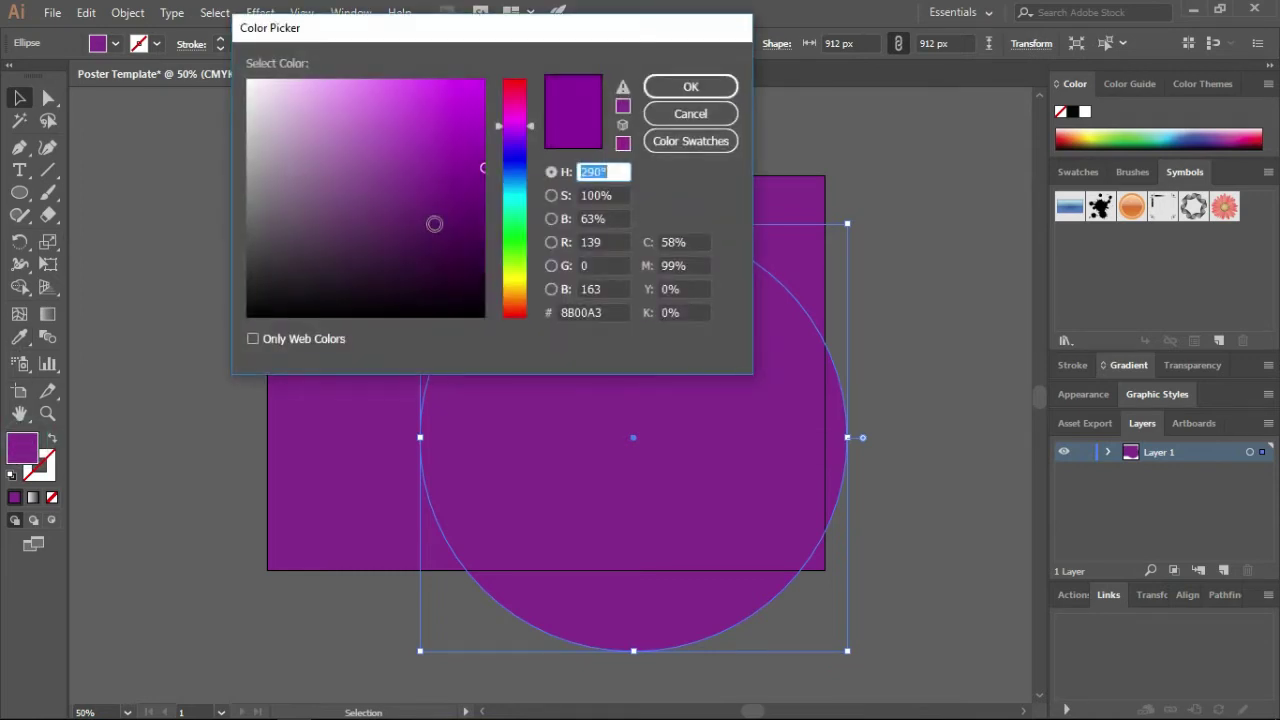
left_click(508, 236)
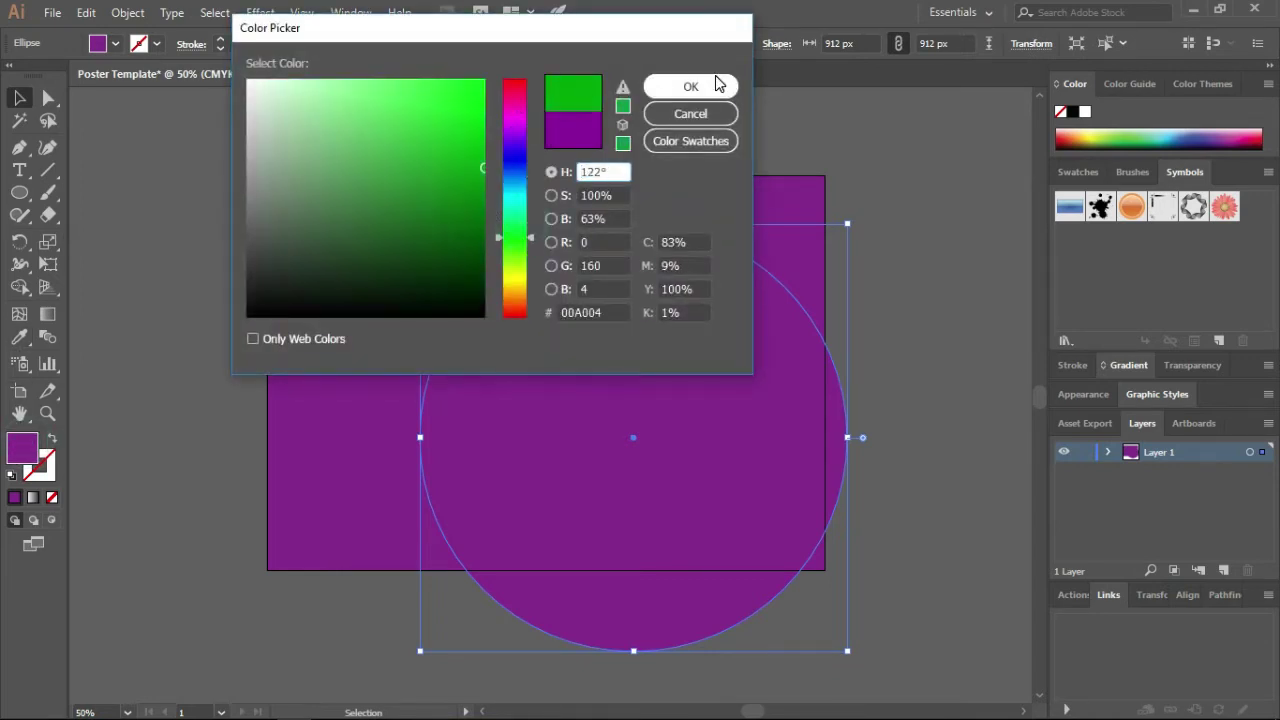
left_click(714, 83)
Enlarge the green circle to about 1170 px and move it over the background's right edge.
mouse_move(694, 456)
left_mouse_down()
mouse_move(729, 373)
mouse_move(755, 367)
left_mouse_up()
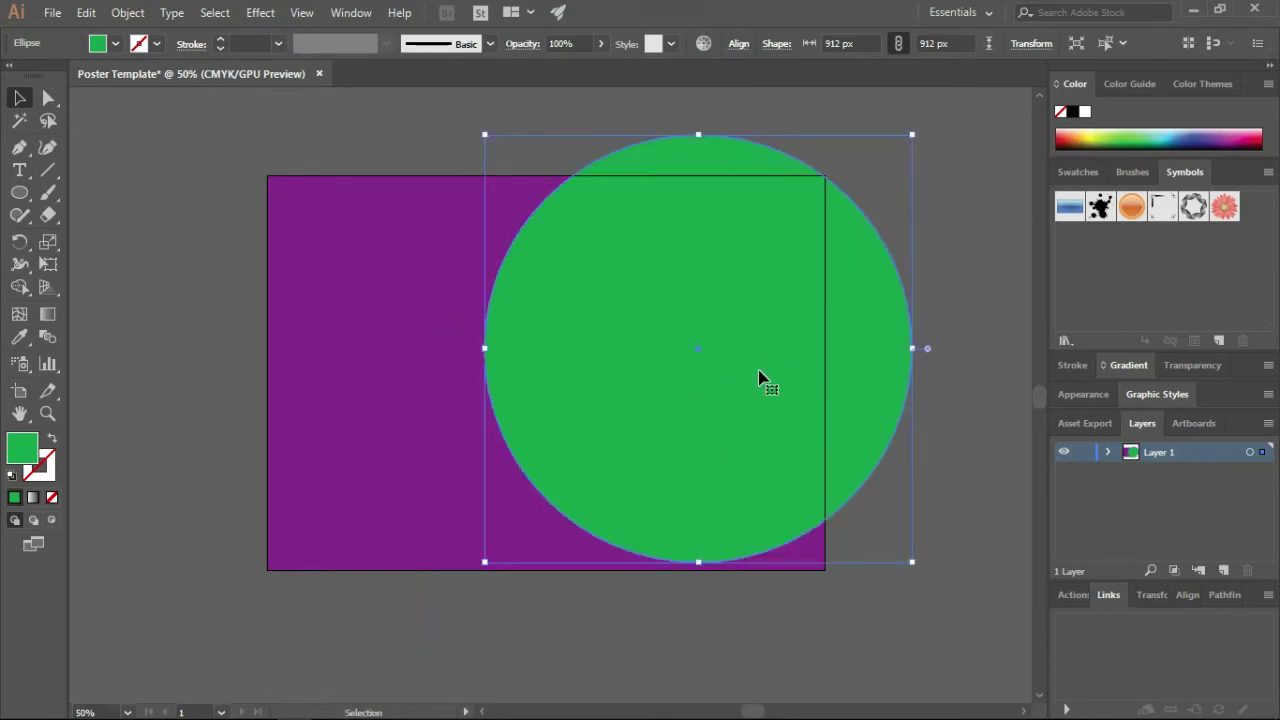
scroll(758, 372, "down", 1, "alt")
scroll(758, 376, "down", 1, "alt")
left_click_drag(838, 468, 903, 536)
left_click_drag(828, 414, 852, 390)
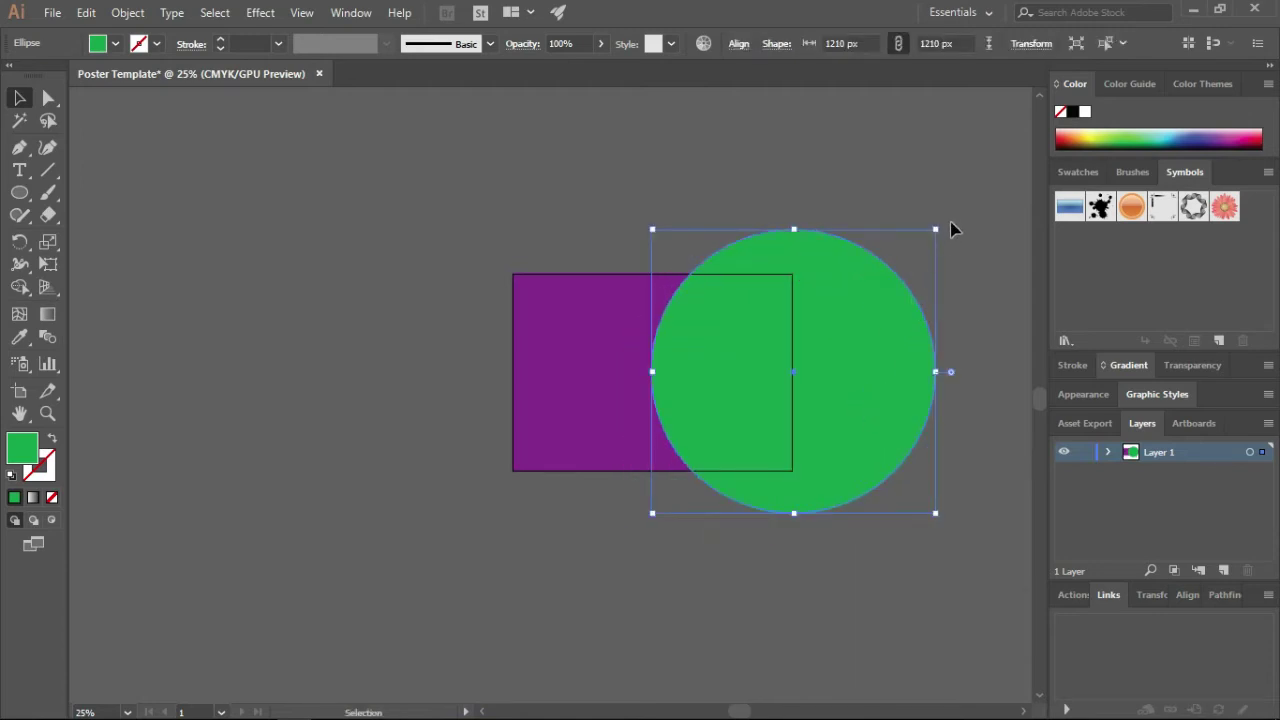
mouse_move(935, 231)
left_mouse_down()
mouse_move(911, 245)
mouse_move(929, 237)
left_mouse_up()
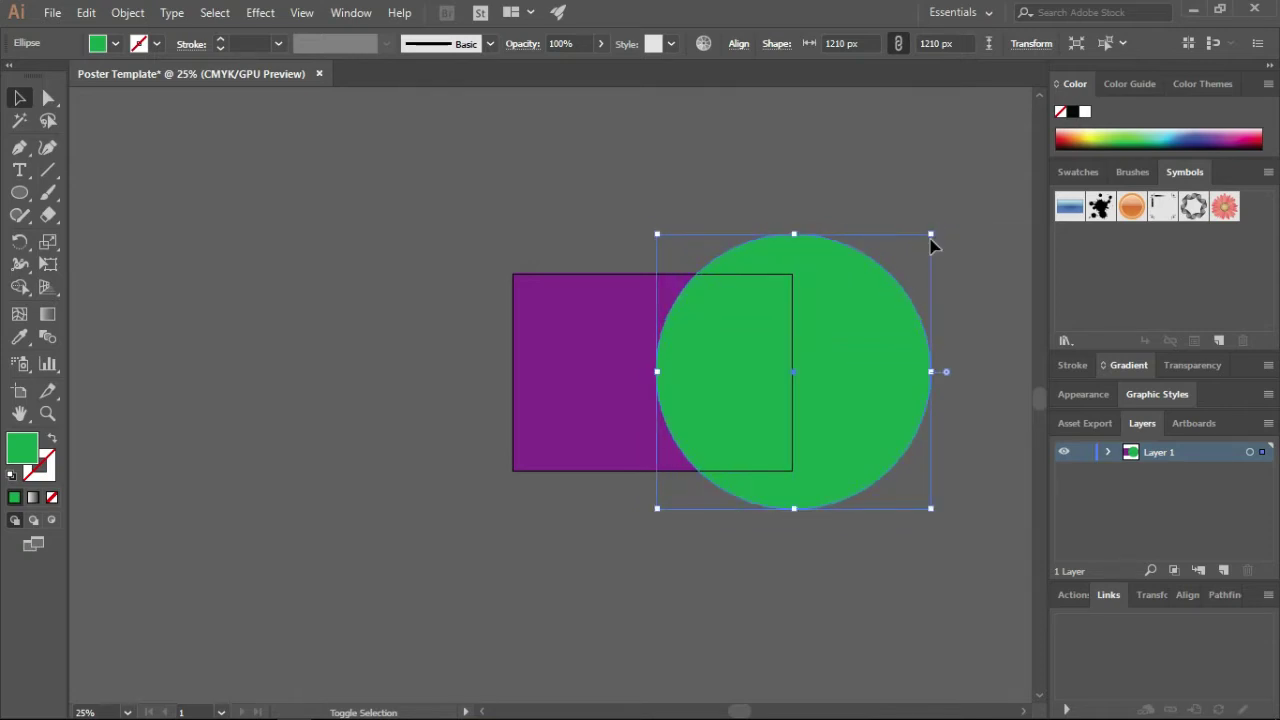
left_click(974, 338)
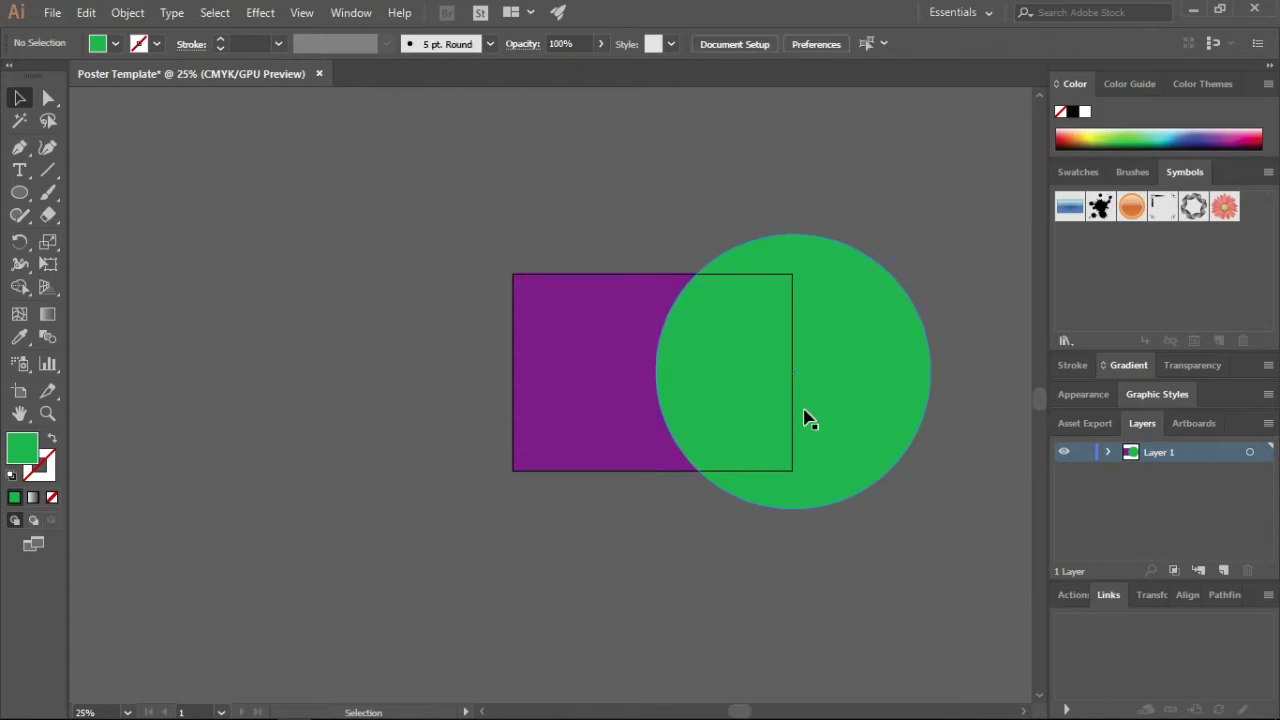
scroll(608, 358, "up", 2)
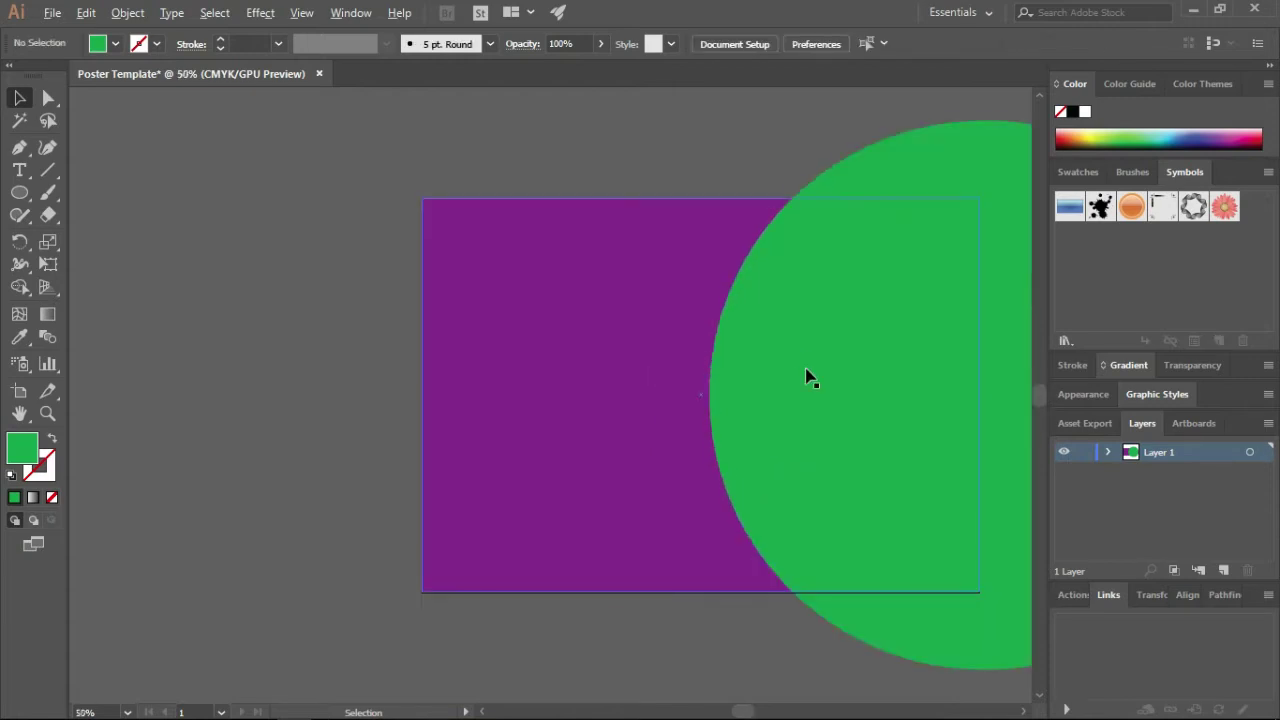
scroll(457, 314, "right", 5)
scroll(493, 322, "down", 1)
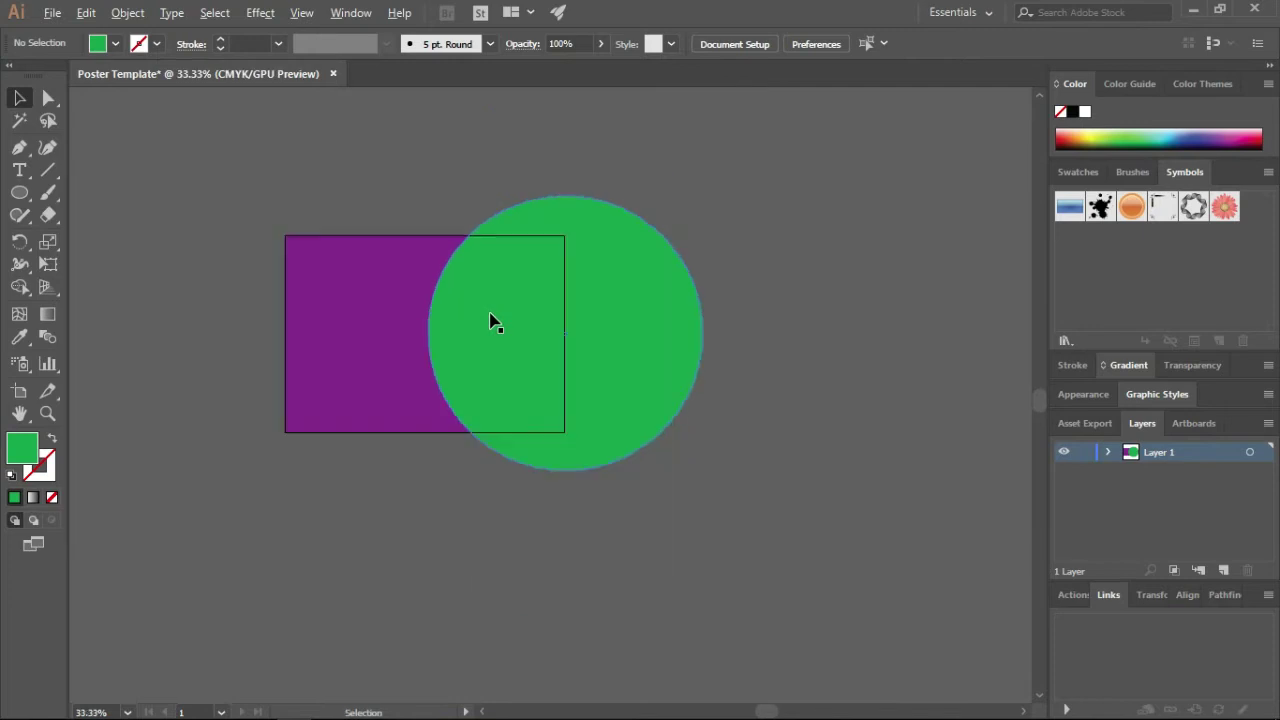
scroll(491, 320, "down", 2)
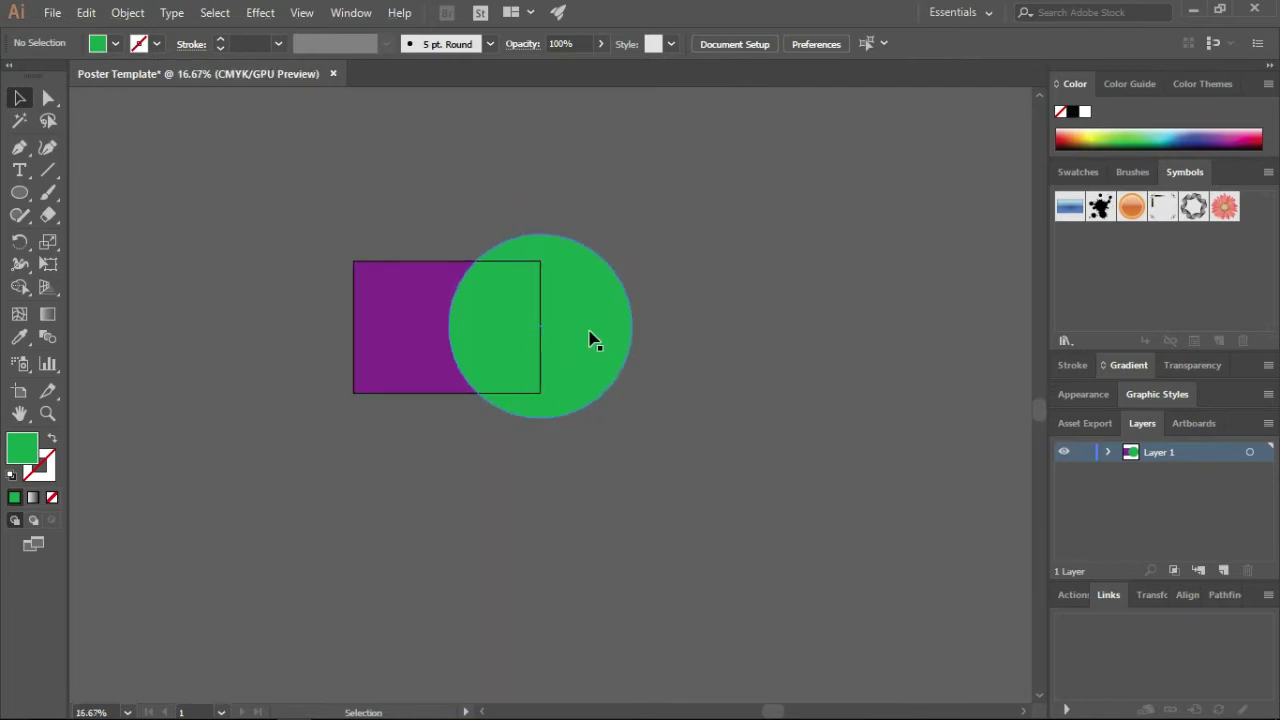
Duplicate the green circle and move the copy off the artboard to the lower left.
left_click(587, 367)
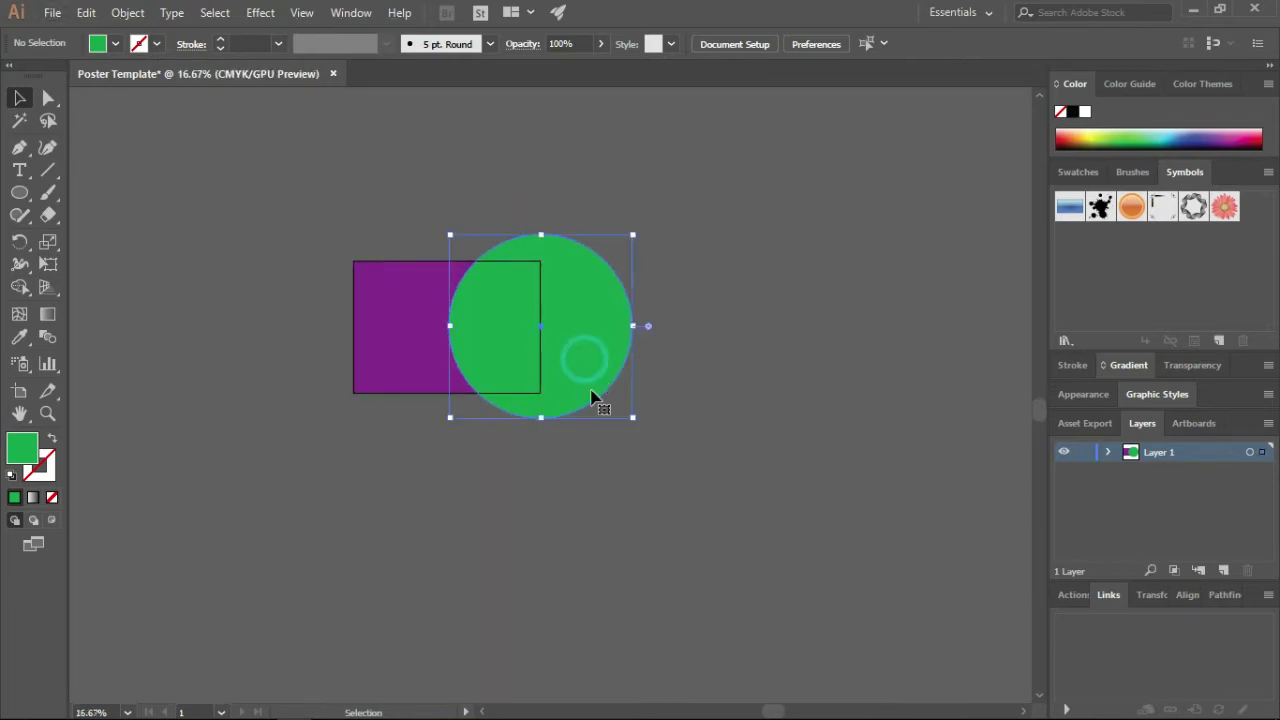
left_click_drag(593, 355, 741, 480)
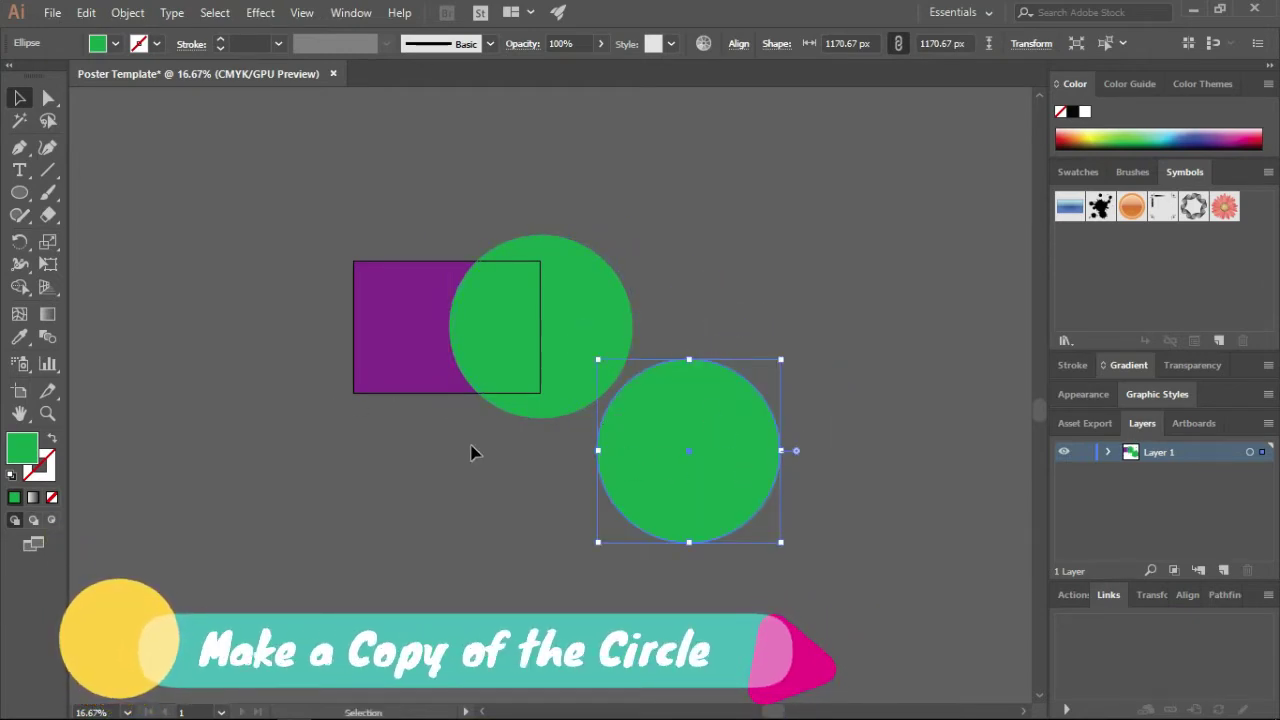
mouse_move(660, 445)
left_mouse_down()
mouse_move(213, 470)
mouse_move(199, 448)
left_mouse_up()
left_click(435, 532)
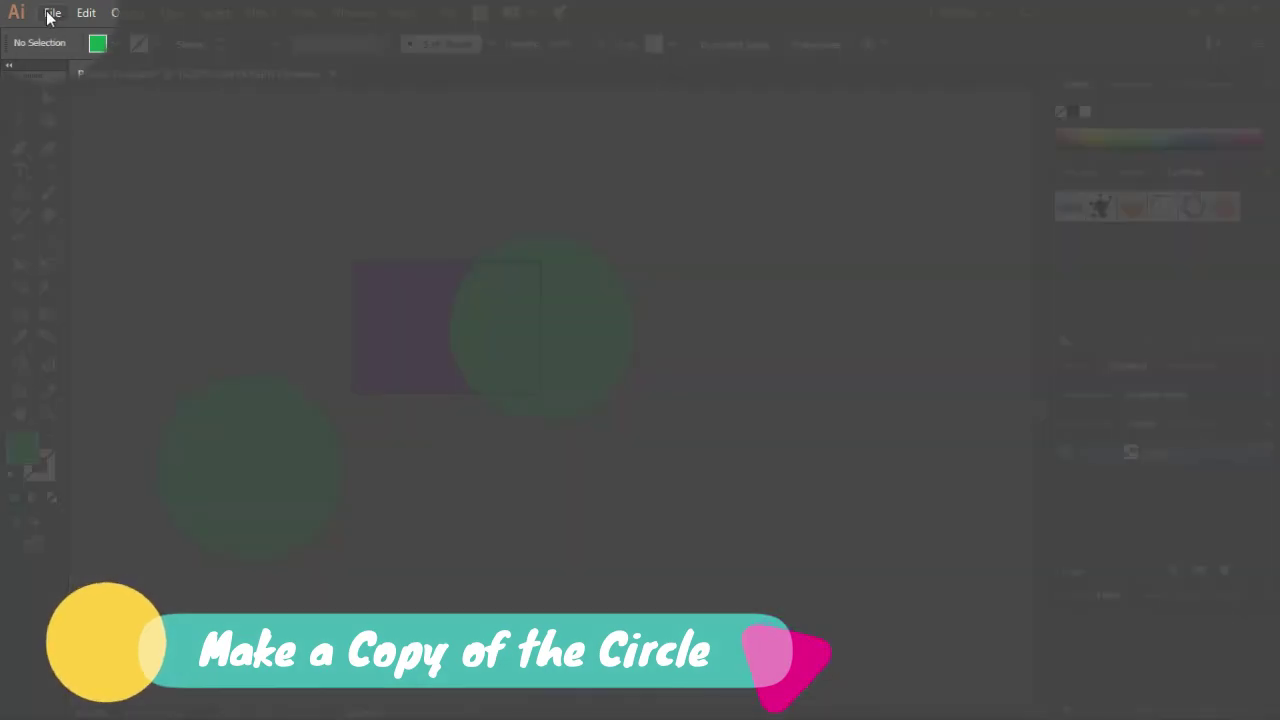
left_click(50, 13)
mouse_move(114, 96)
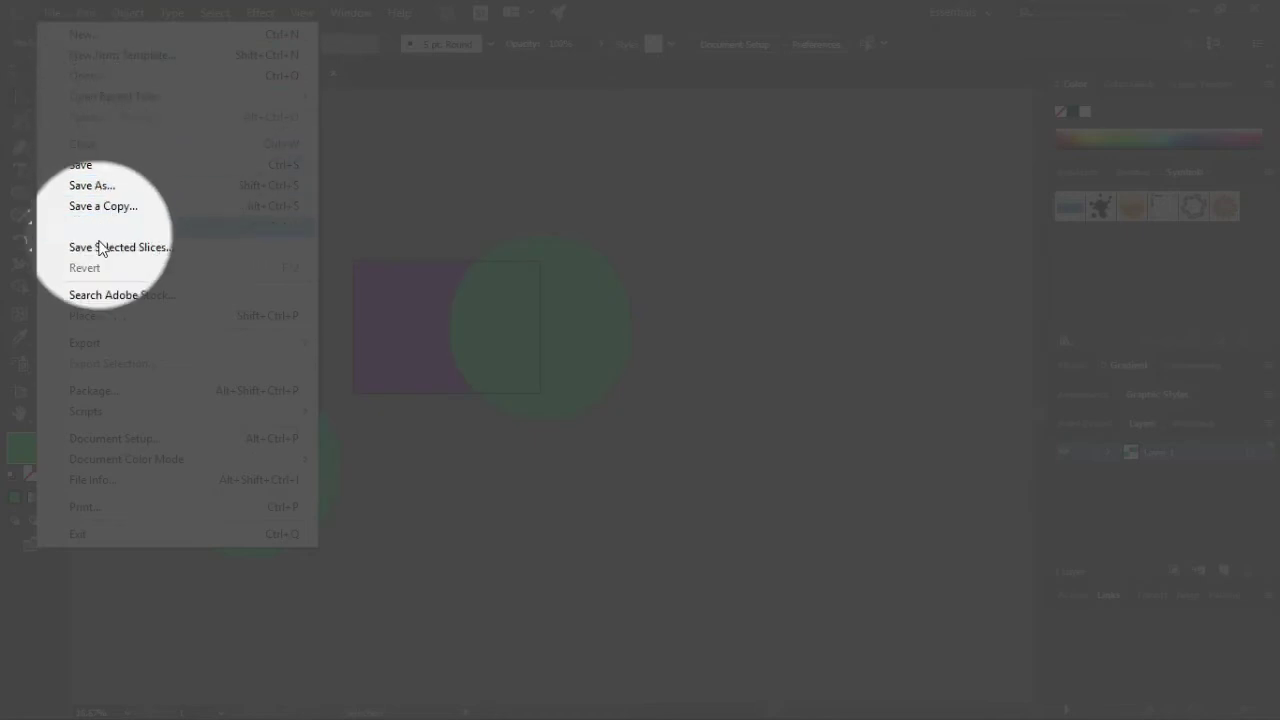
Place the PNG photo of the pastor in purple robes.
left_click(150, 318)
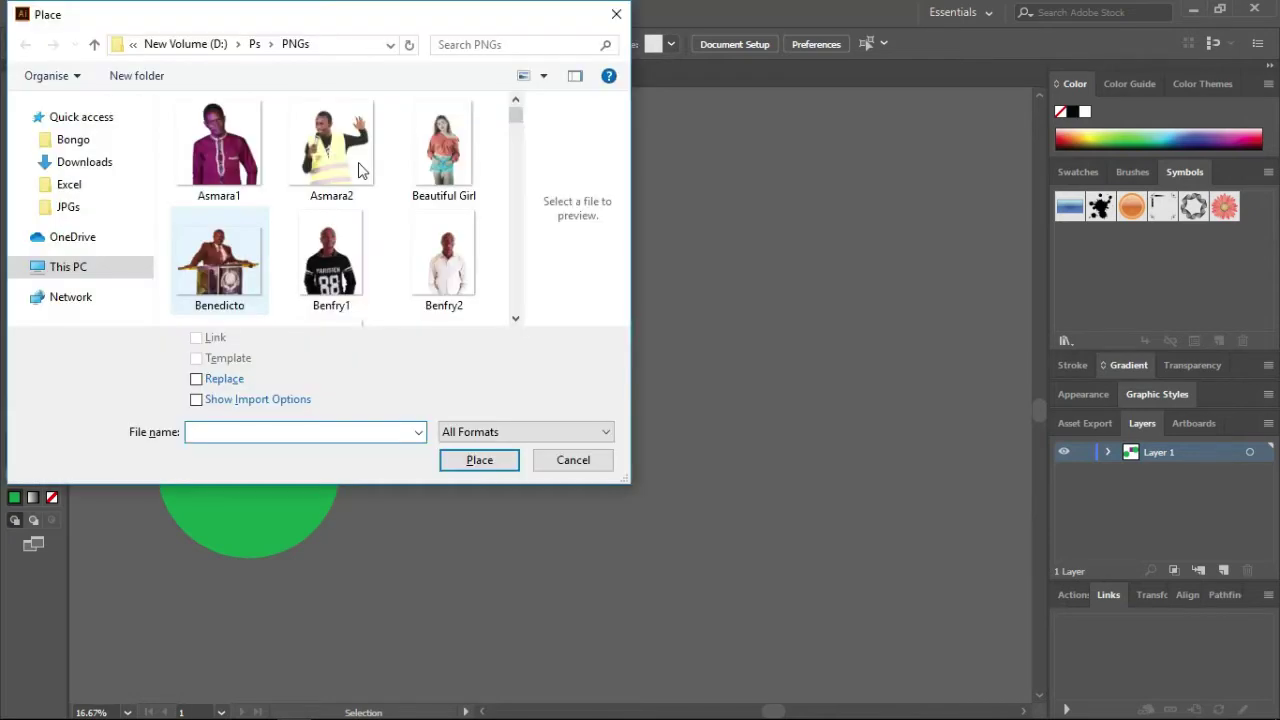
left_click(515, 318)
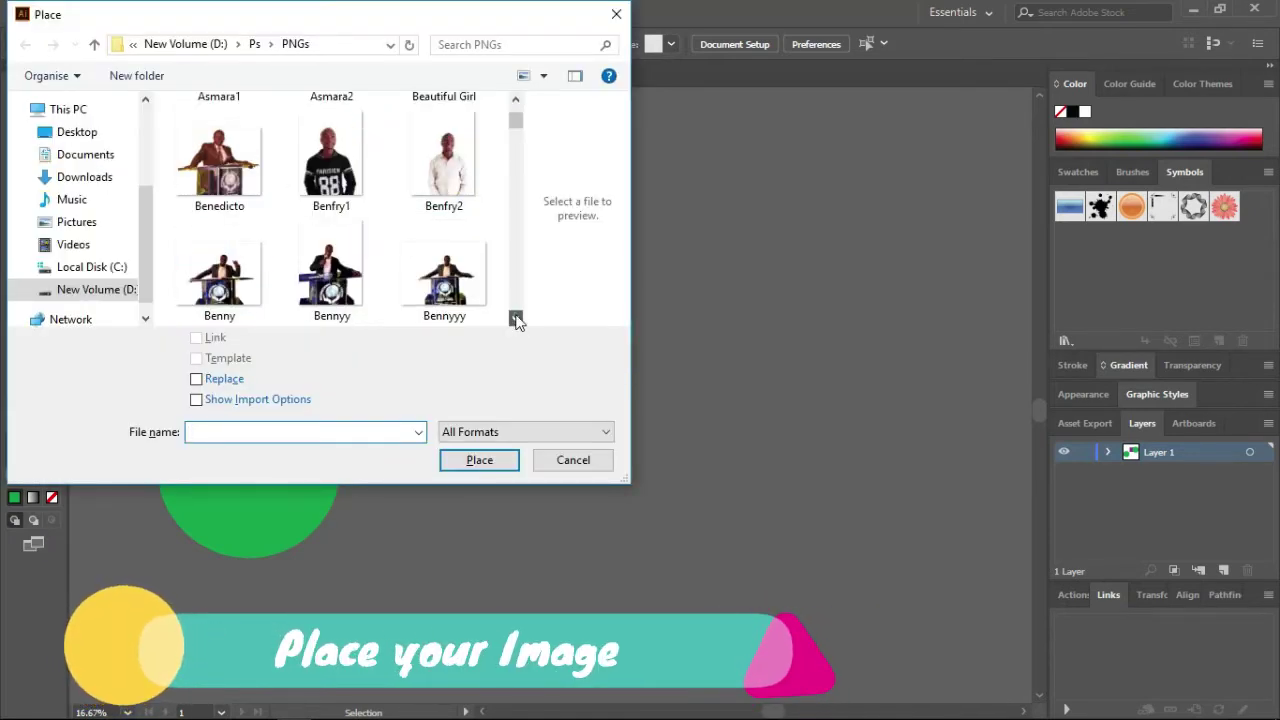
left_click(516, 319)
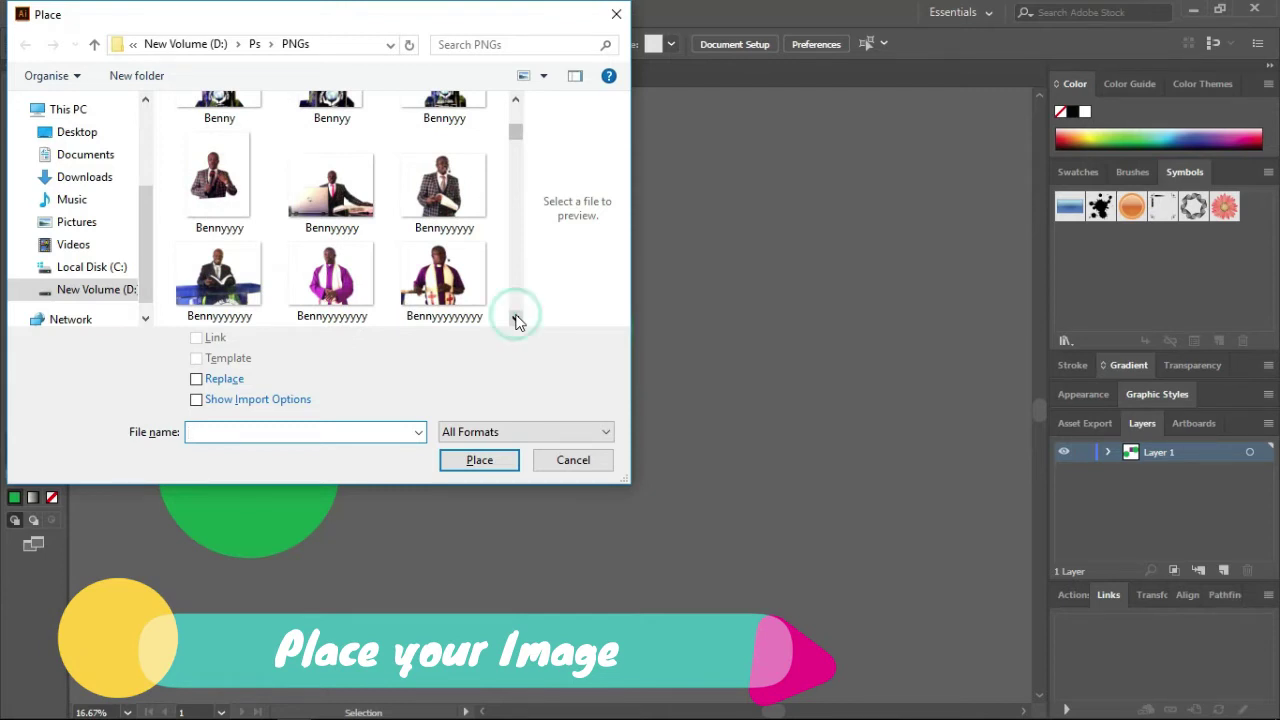
left_click(331, 280)
left_click(478, 461)
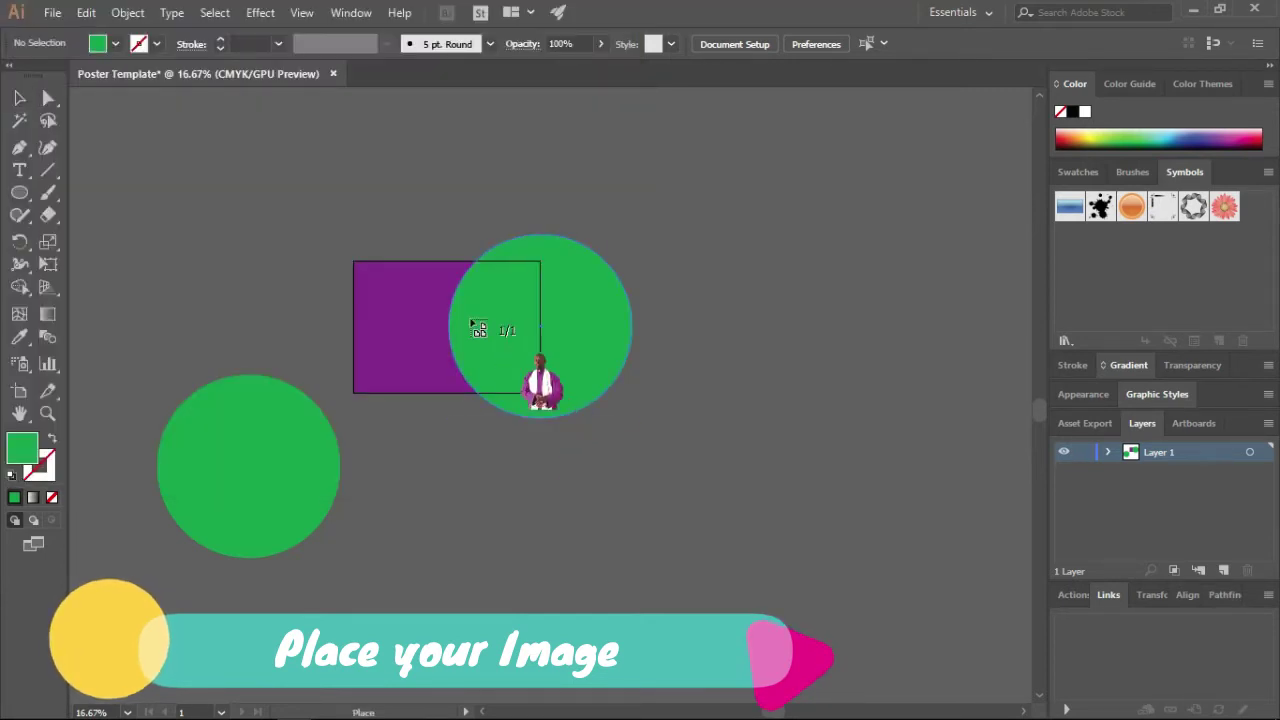
Drop the pastor photo, move it onto the green circle and enlarge it.
left_click(351, 262)
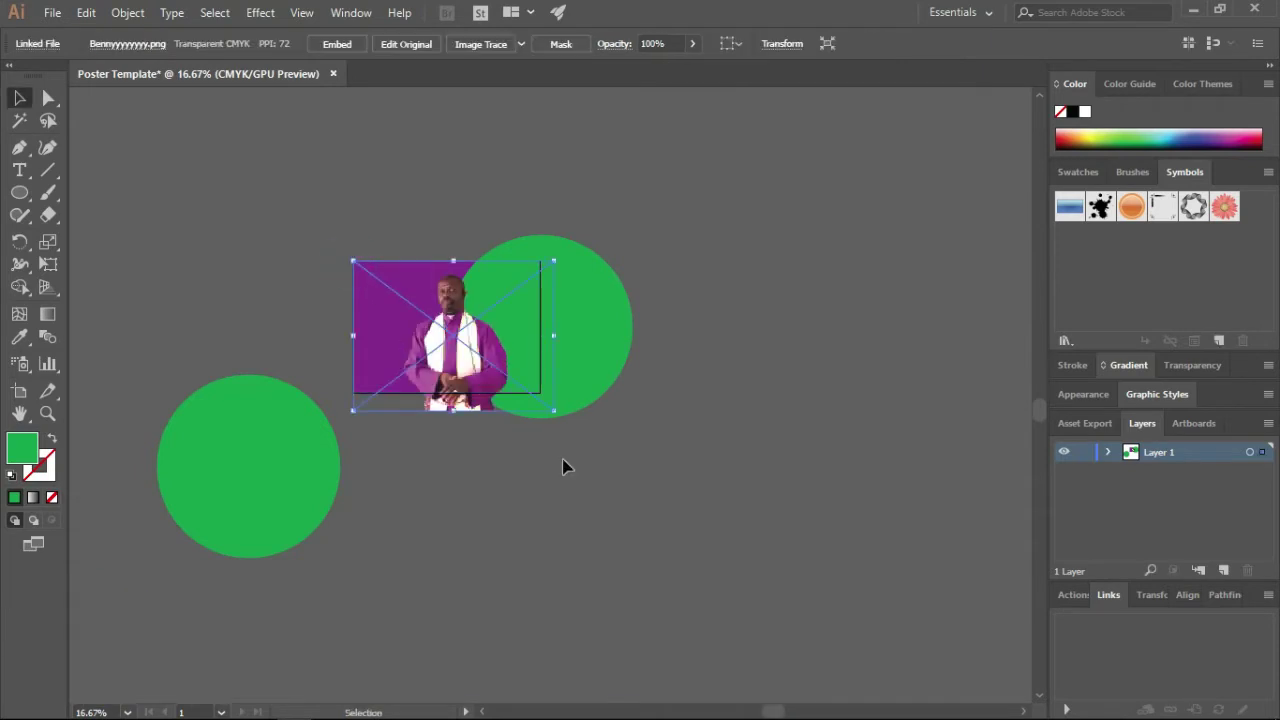
scroll(456, 393, "up", 3)
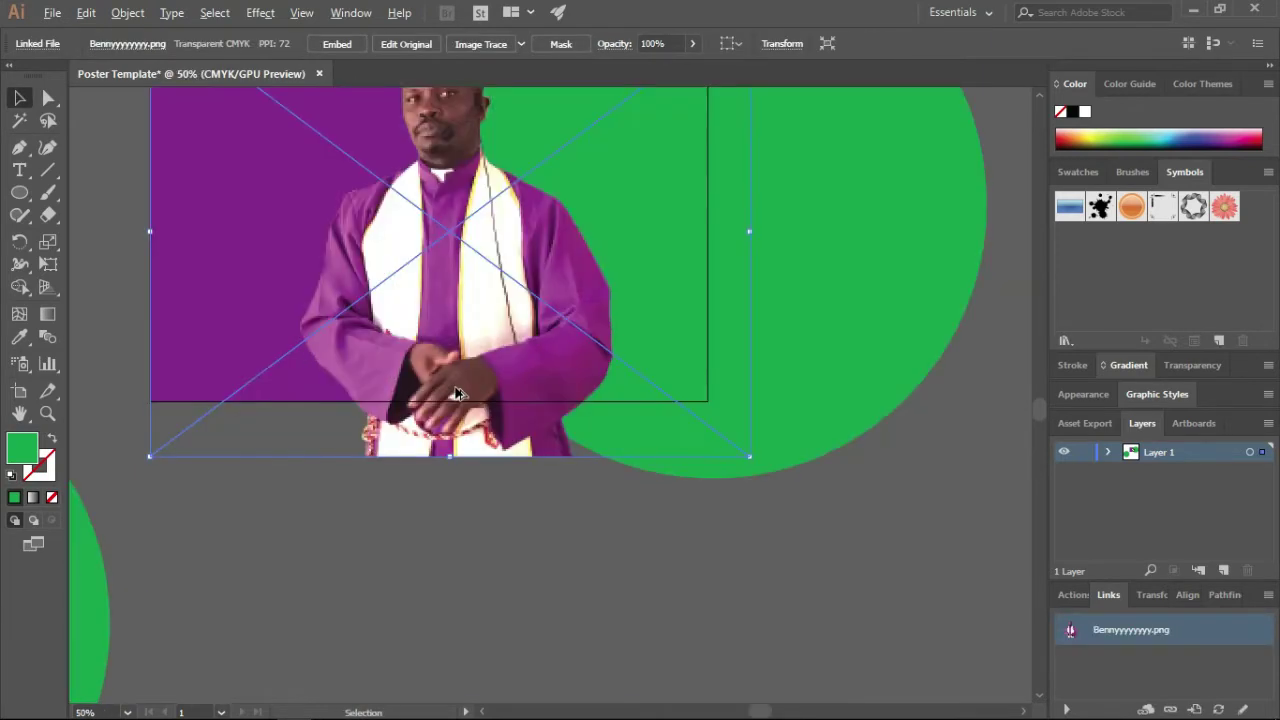
scroll(456, 393, "down", 1)
left_click_drag(553, 291, 513, 453)
mouse_move(394, 496)
left_mouse_down()
mouse_move(517, 475)
mouse_move(491, 477)
left_mouse_up()
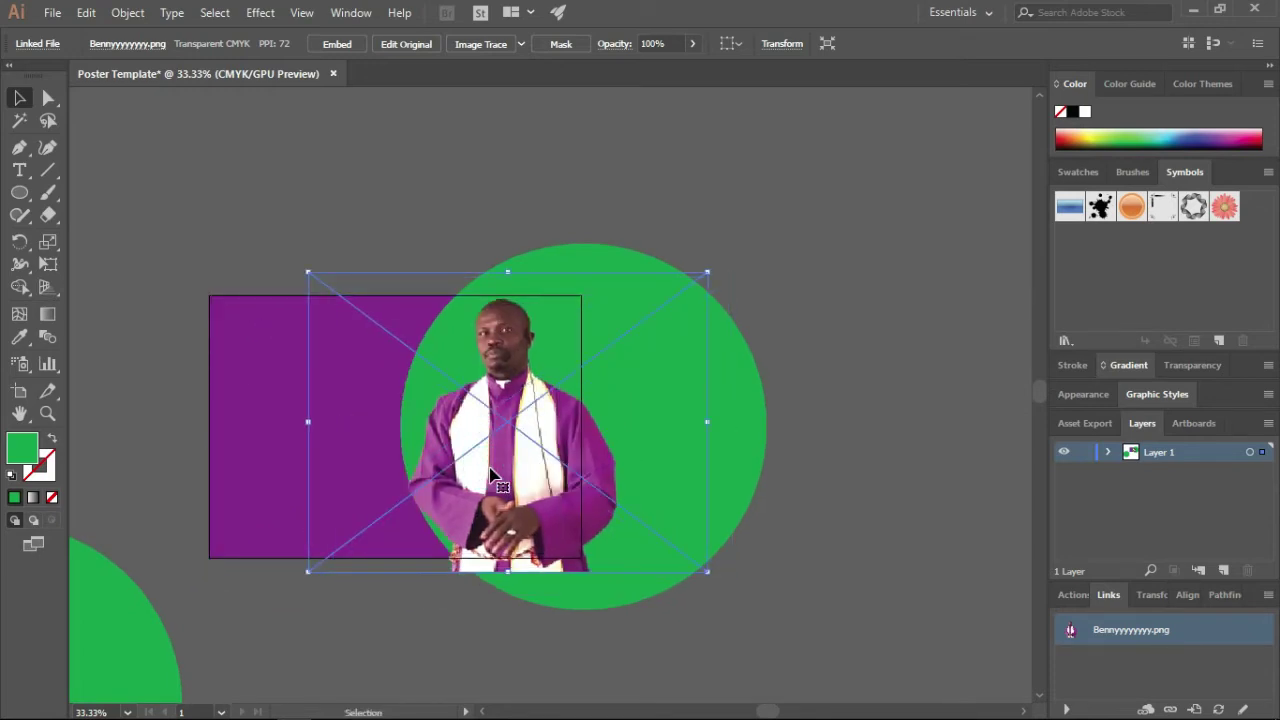
scroll(491, 474, "up", 1)
scroll(491, 474, "up", 1)
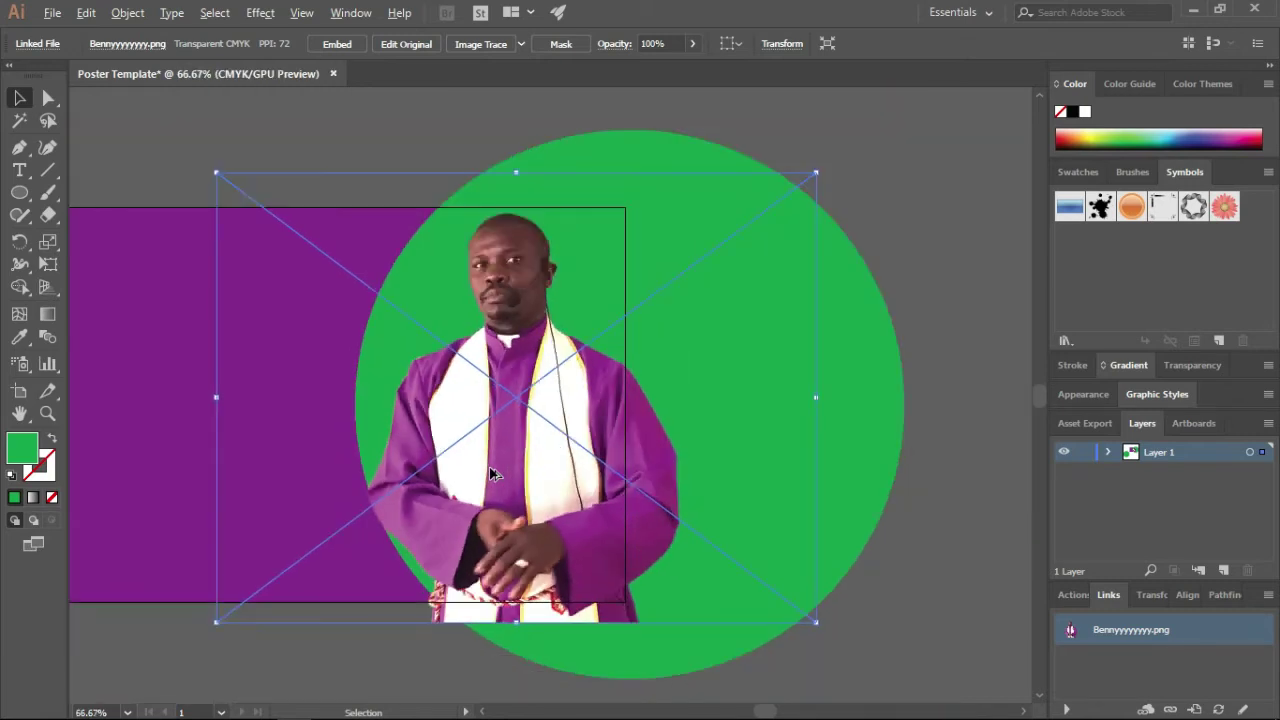
left_click_drag(216, 622, 195, 639)
left_click_drag(505, 506, 511, 505)
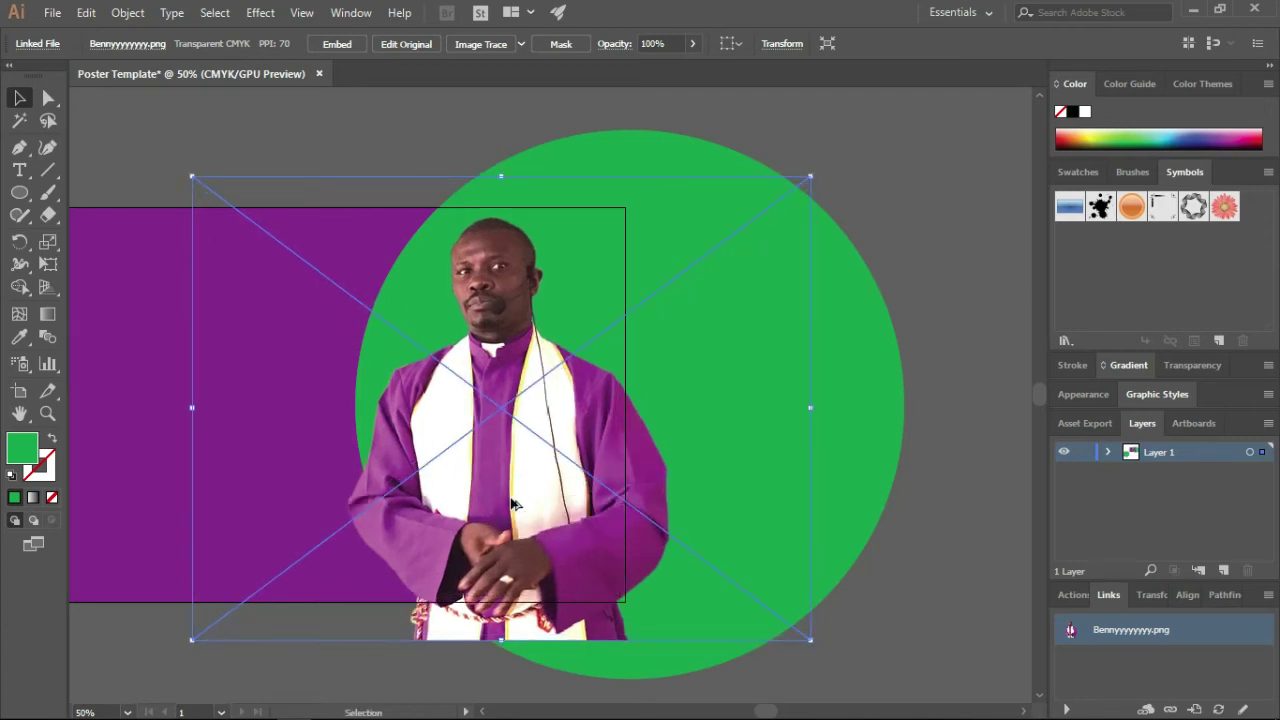
scroll(511, 505, "down", 1)
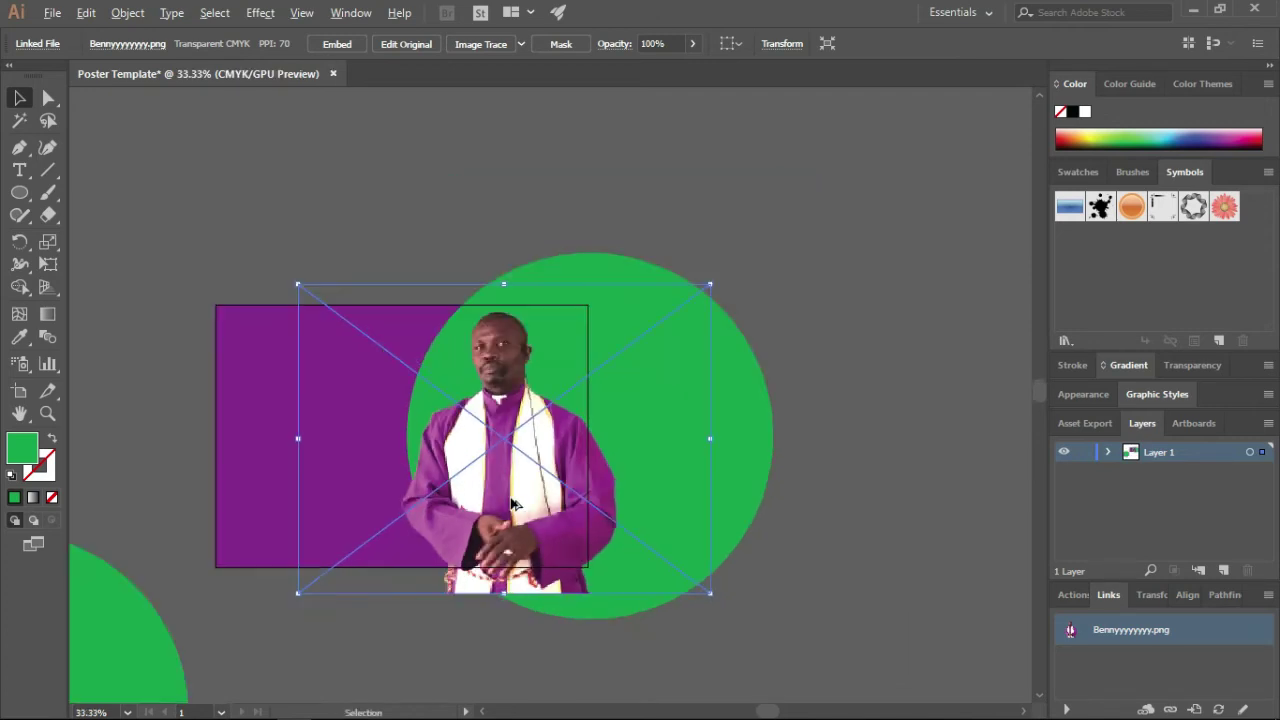
Select the photo and circle, try a clipping mask, and dismiss the error.
left_click(764, 577)
left_click(548, 522)
left_click(764, 482, "shift")
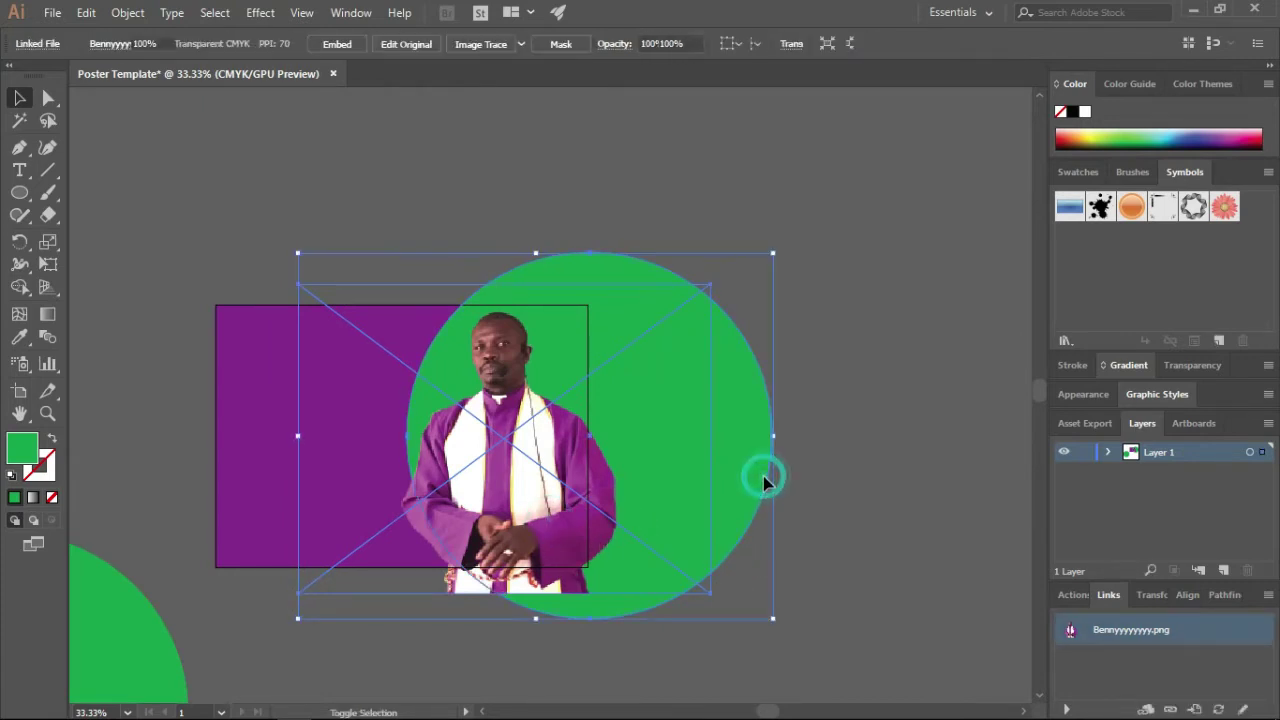
right_click(590, 527)
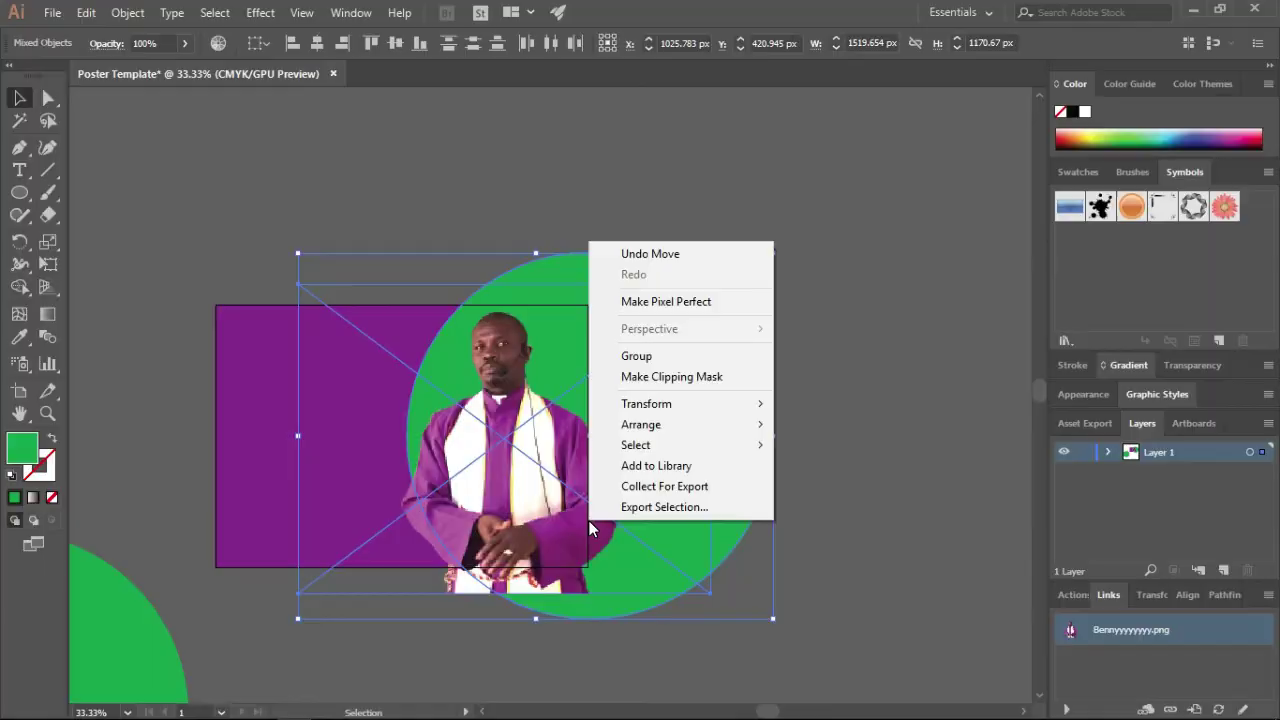
left_click(663, 378)
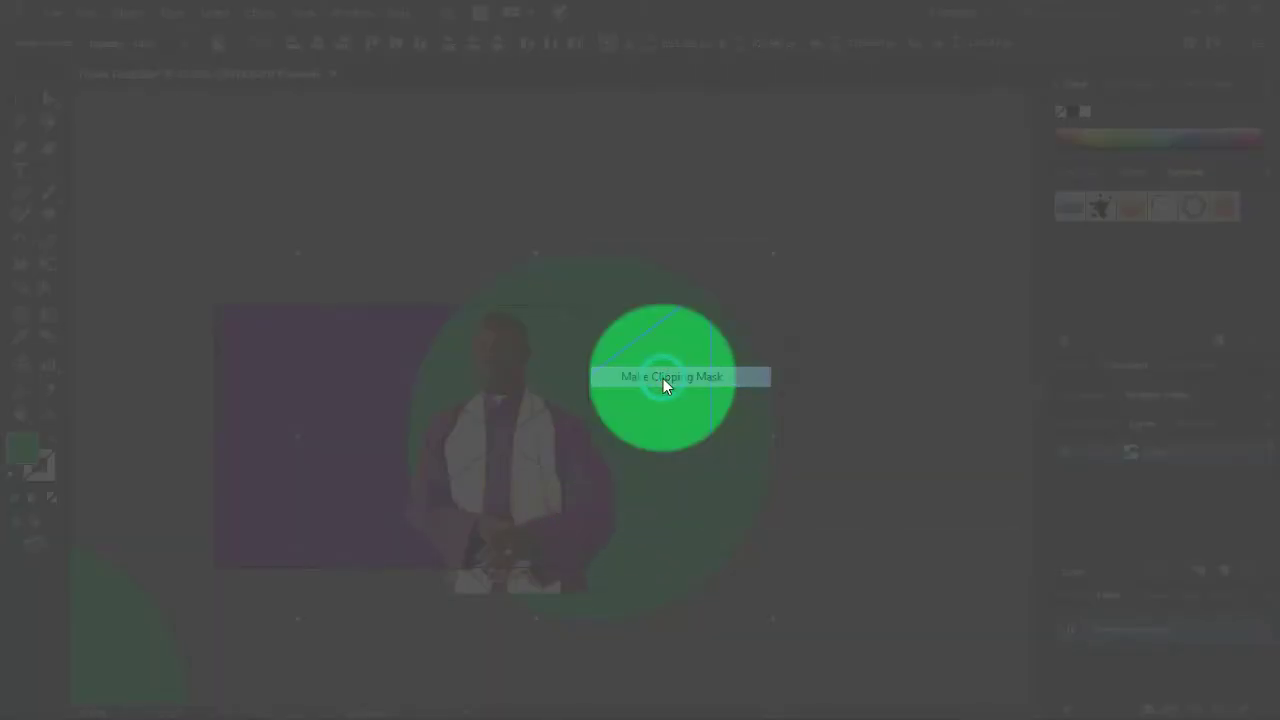
left_click(820, 395)
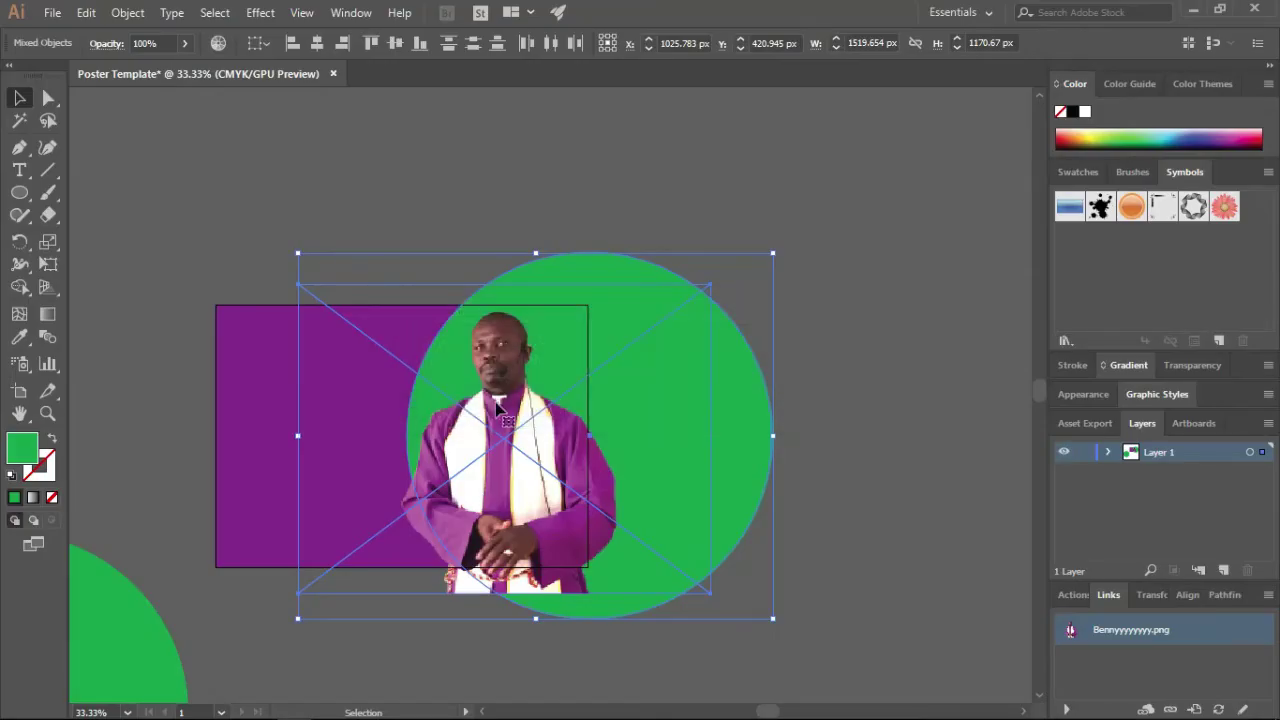
Bring the green circle in front of the photo and make a clipping mask from both.
left_click(740, 492)
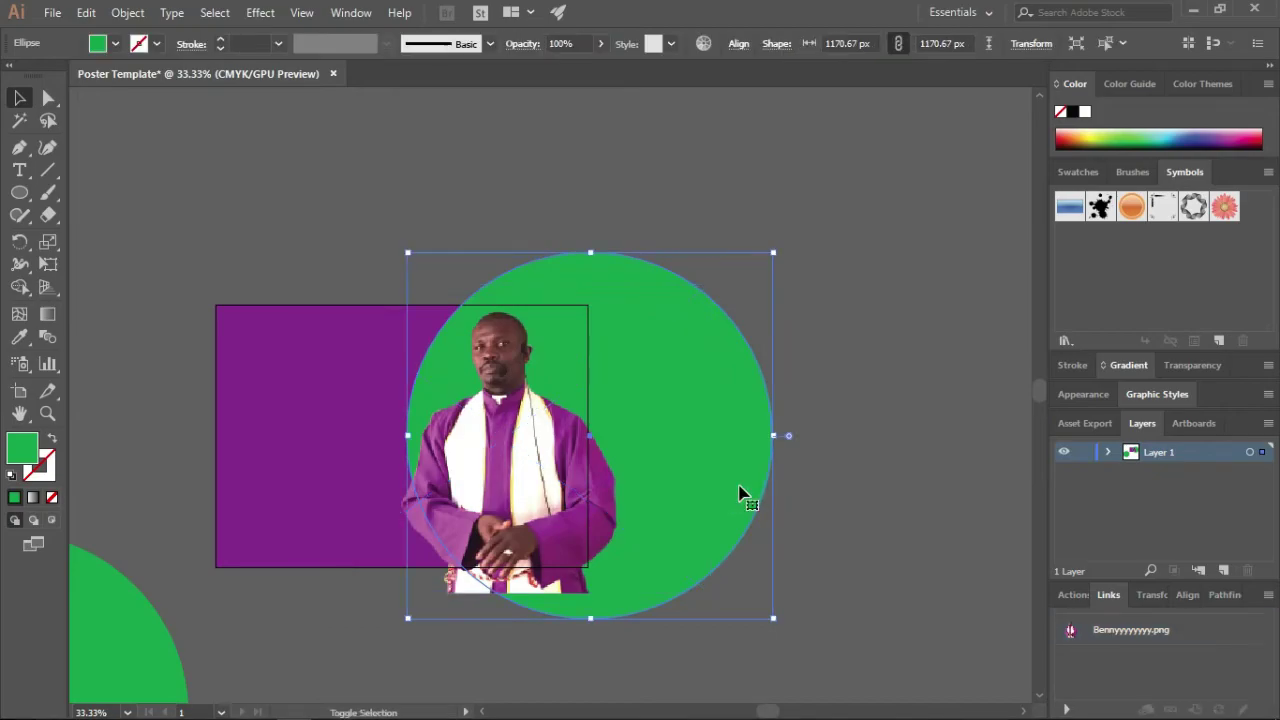
right_click(740, 492)
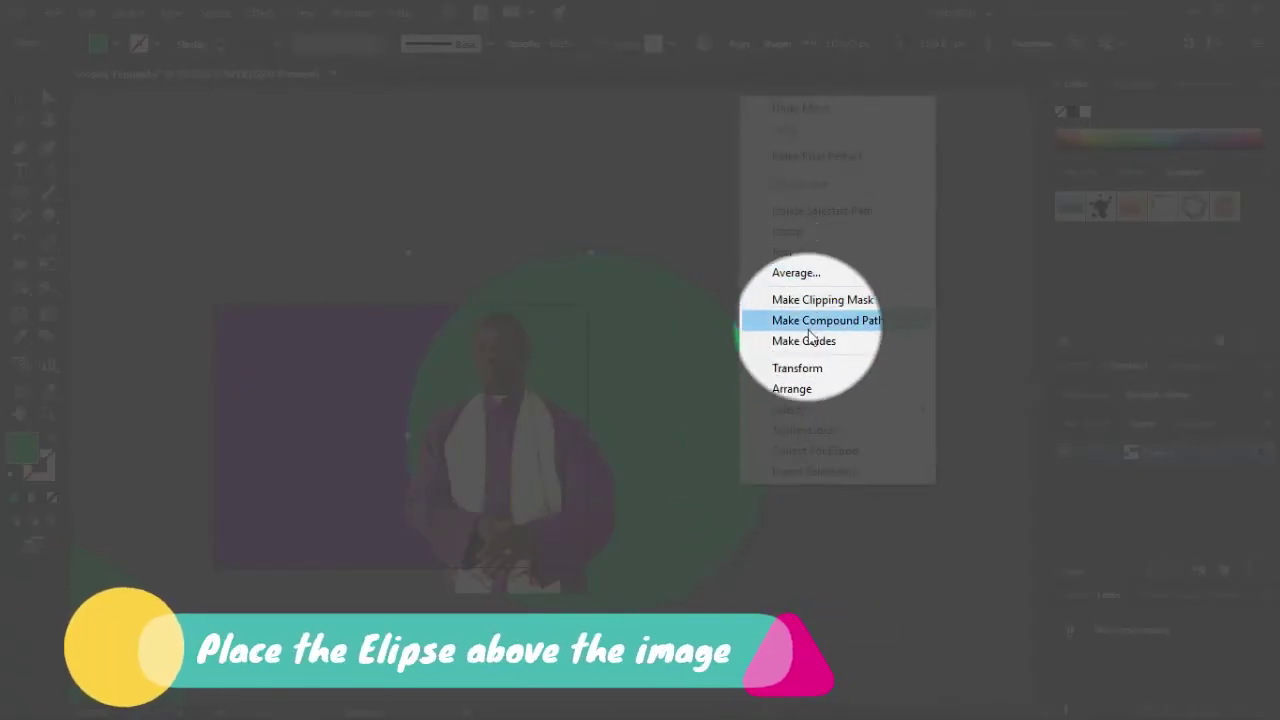
mouse_move(792, 388)
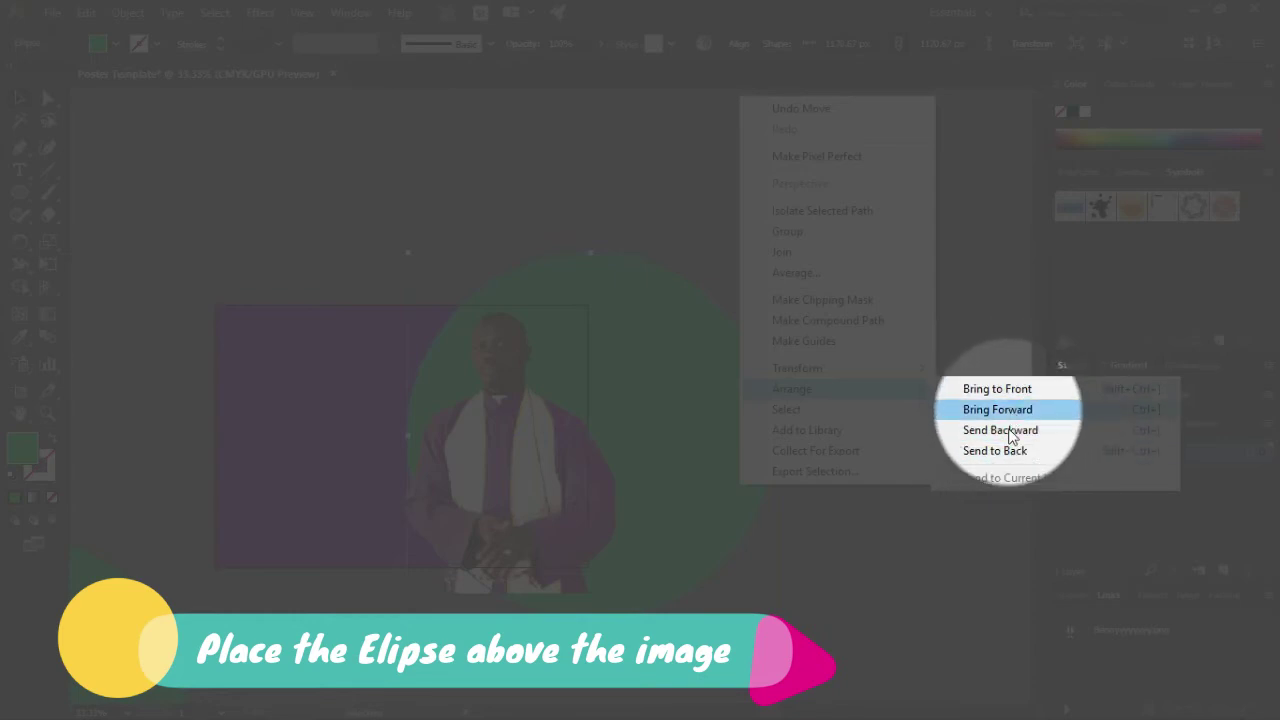
left_click(1006, 390)
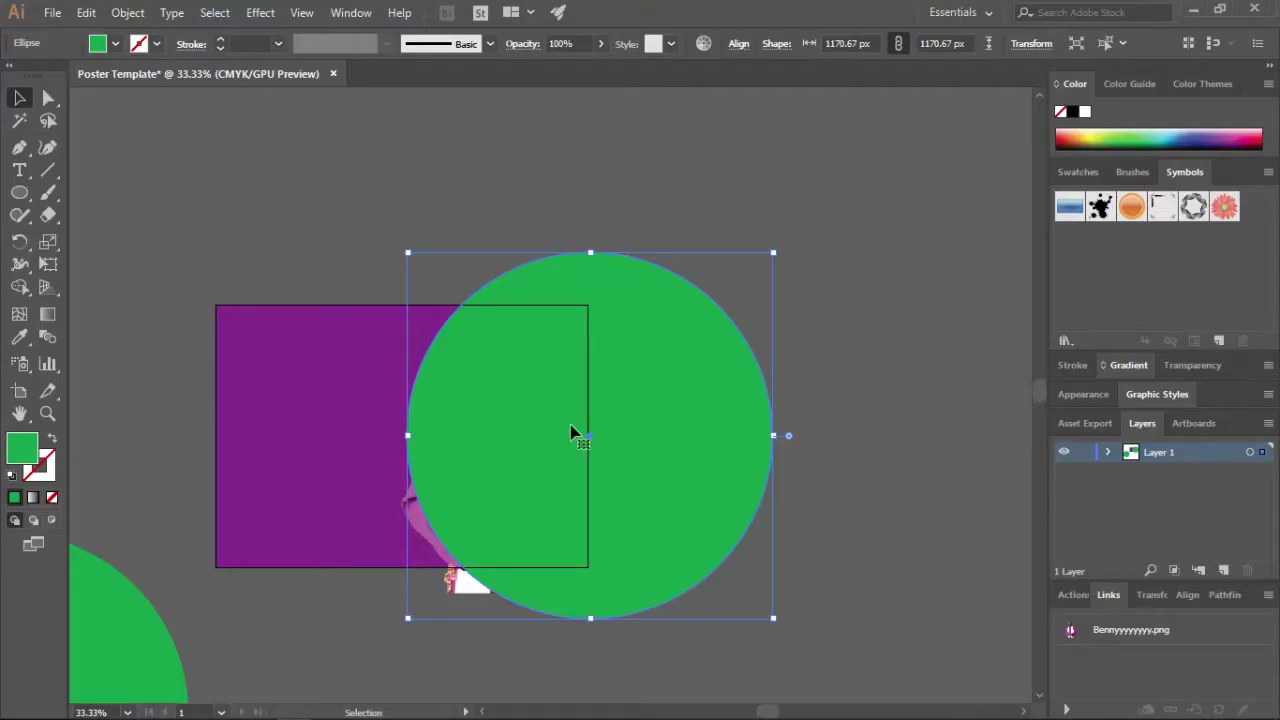
left_click(436, 578, "shift")
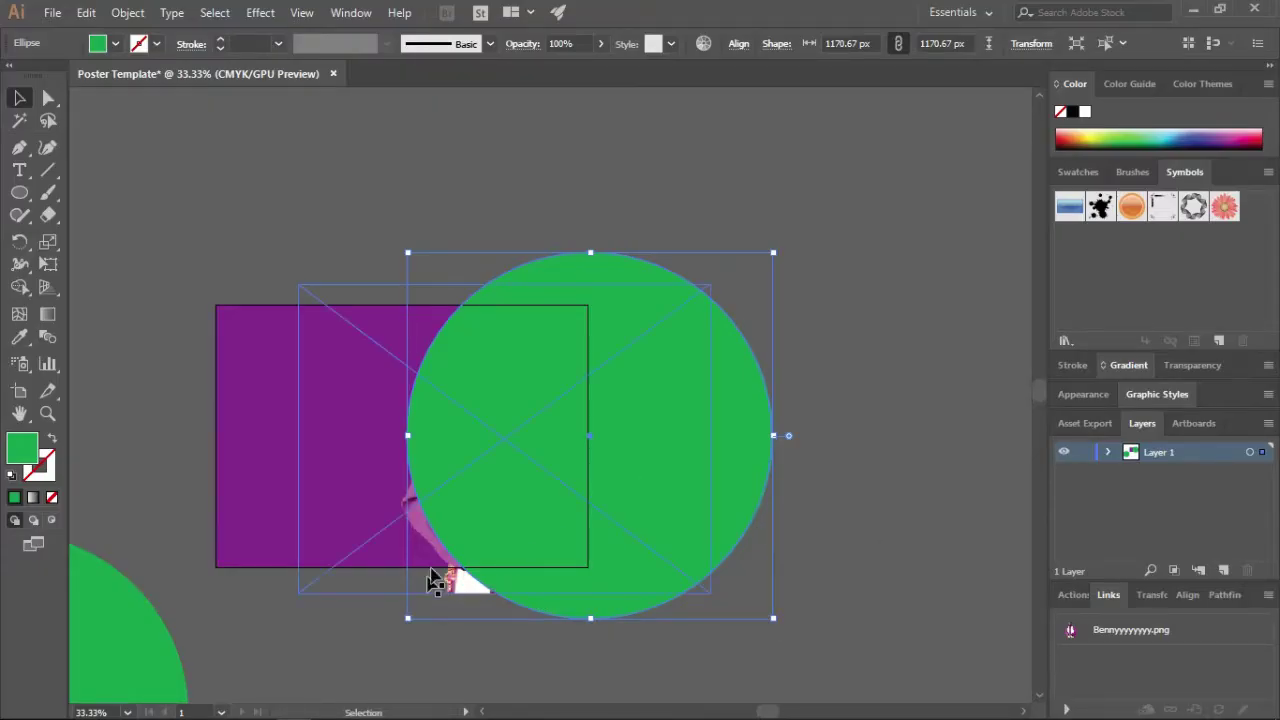
right_click(688, 488)
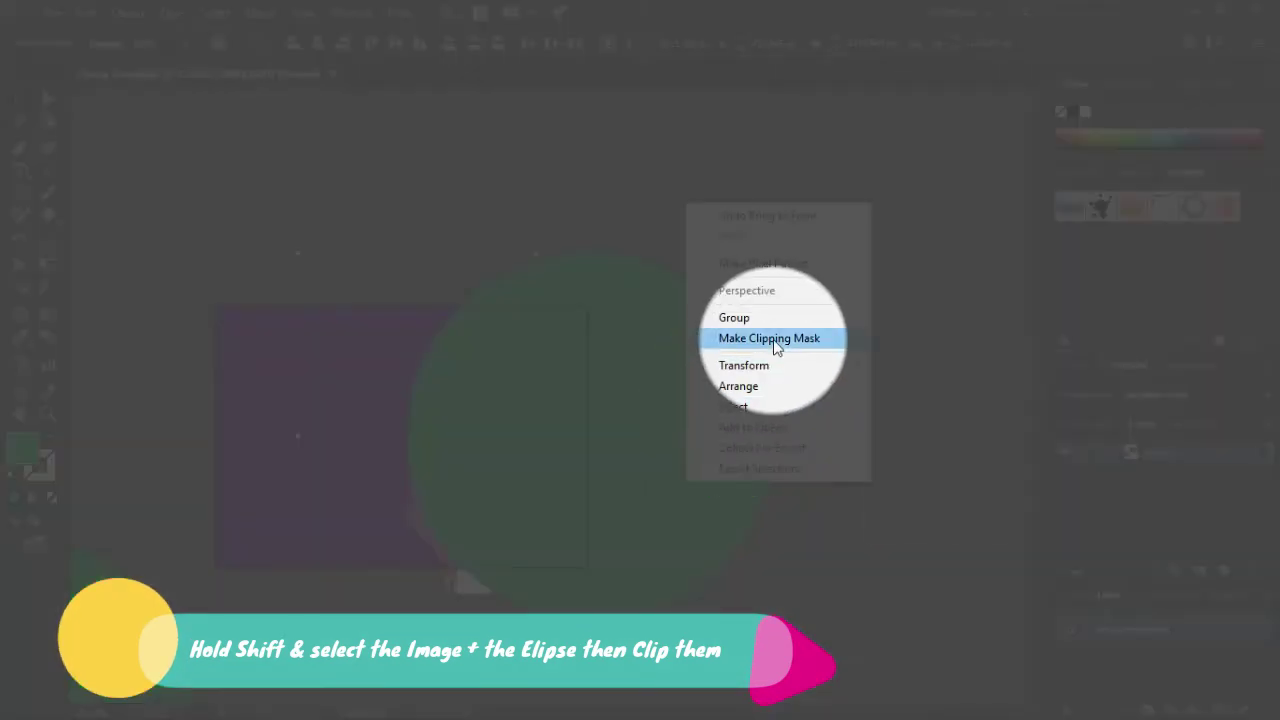
left_click(773, 339)
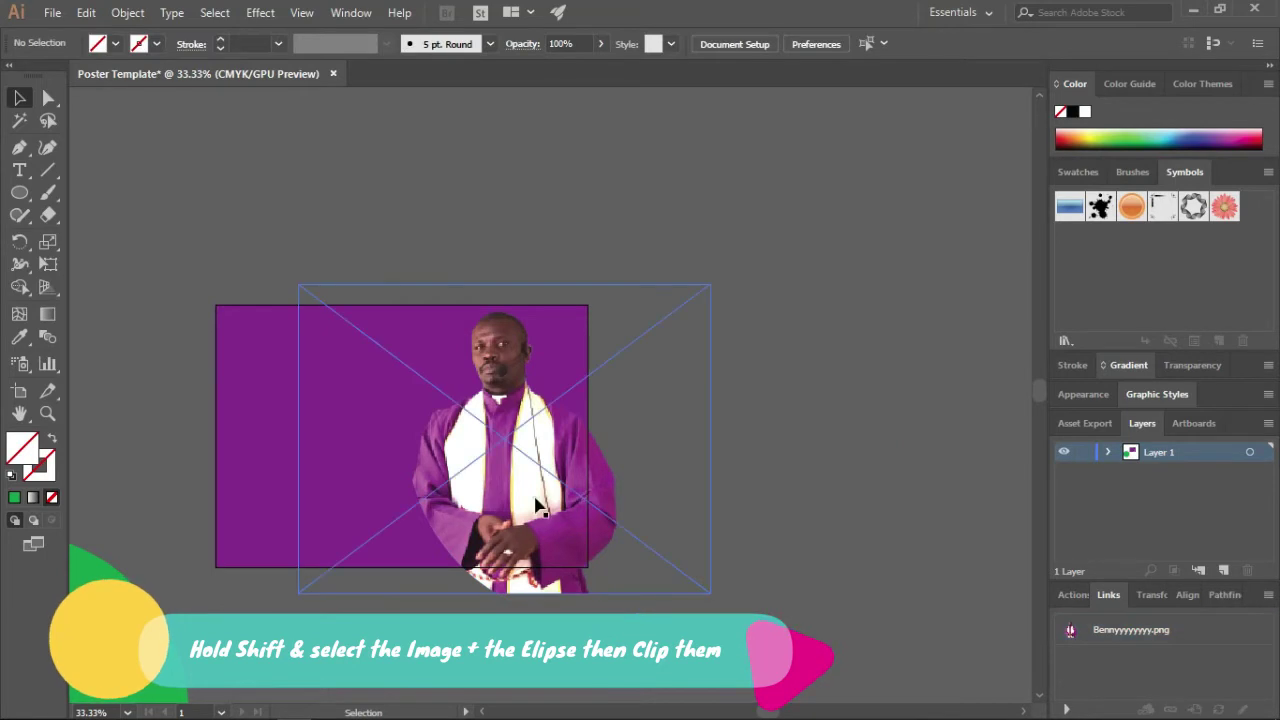
Move the spare circle behind the pastor photo and fill it bright yellow FFE600.
left_click(885, 455)
mouse_move(86, 659)
left_mouse_down()
mouse_move(654, 453)
mouse_move(704, 390)
left_mouse_up()
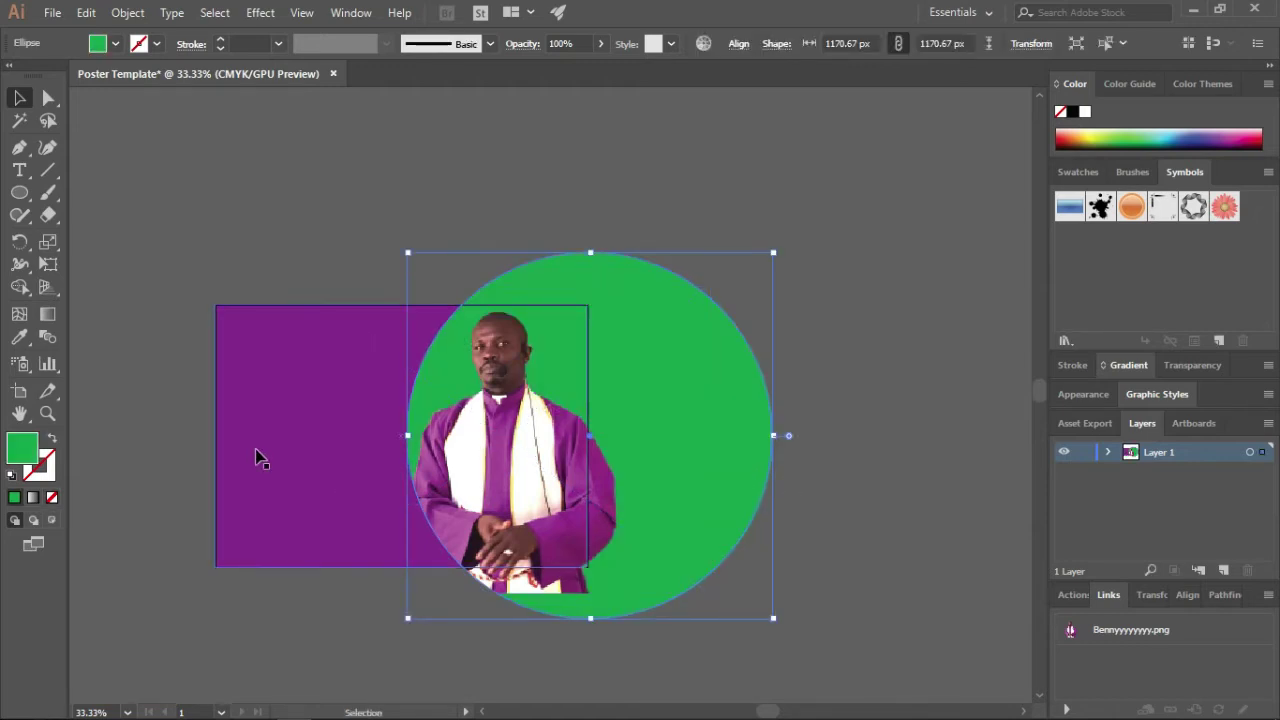
double_click(24, 450)
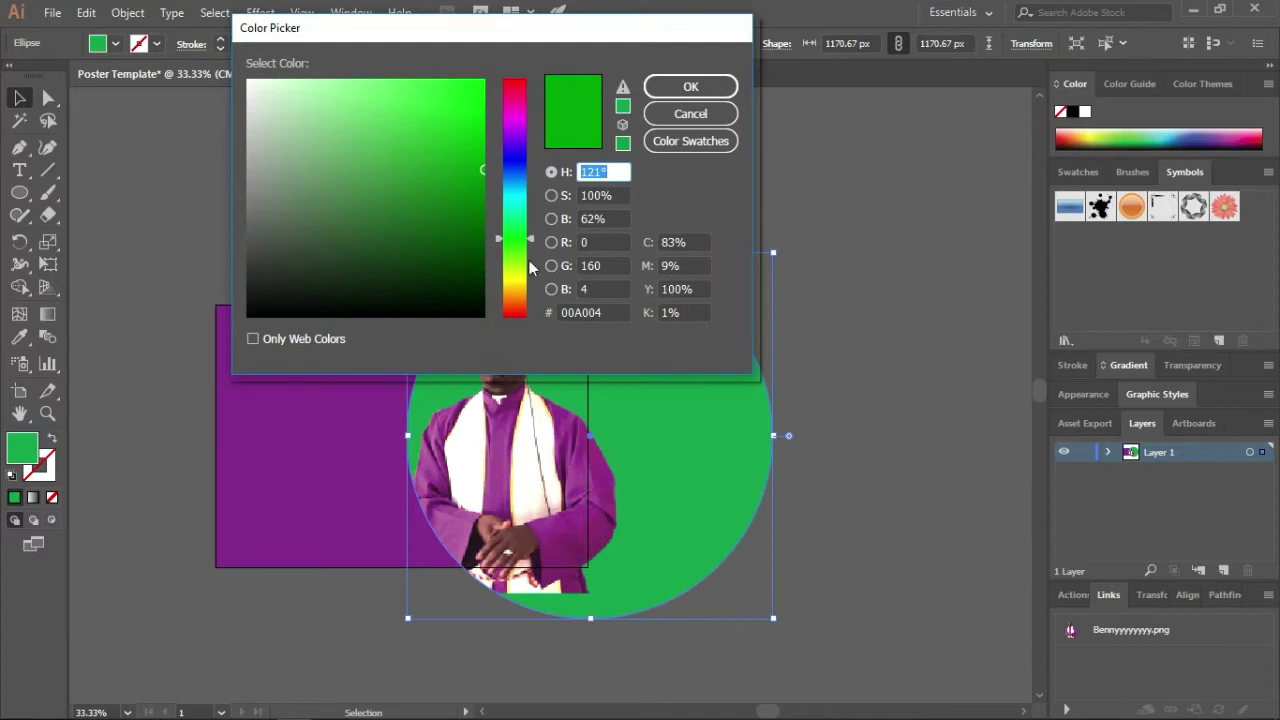
left_click_drag(518, 272, 517, 283)
left_click_drag(476, 93, 505, 68)
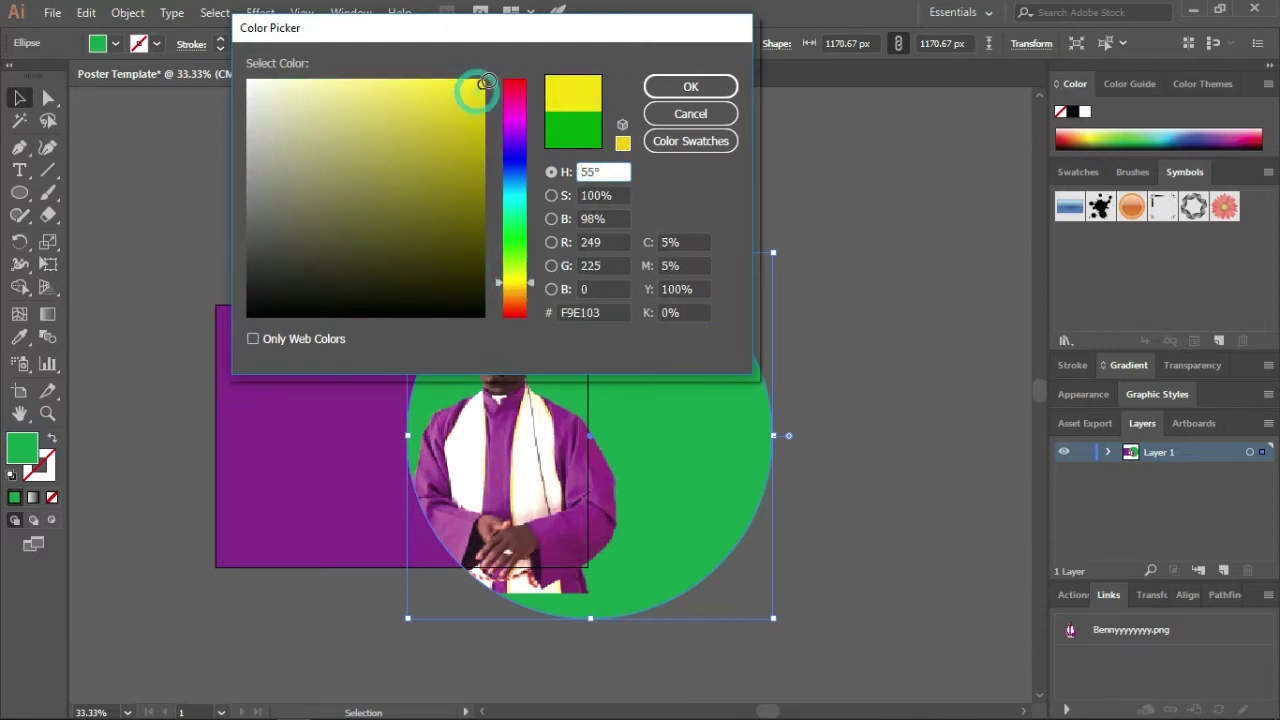
left_click_drag(523, 282, 523, 283)
left_click(682, 87)
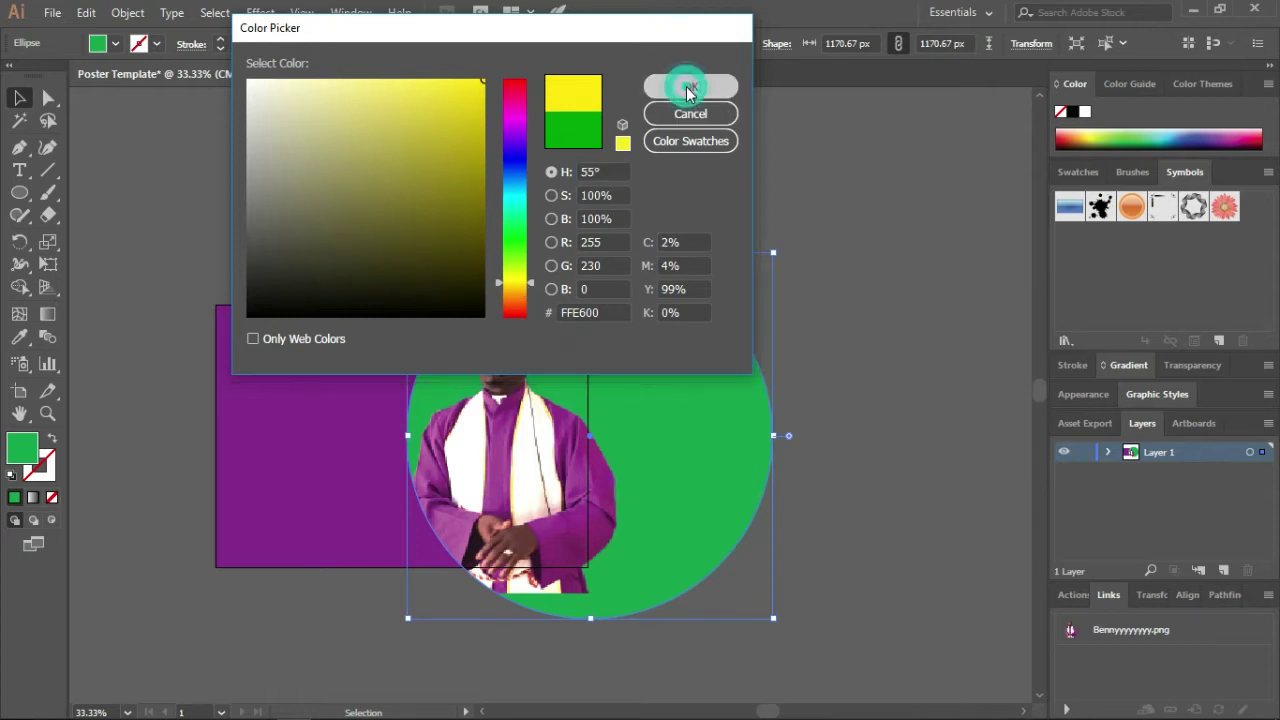
left_click(910, 424)
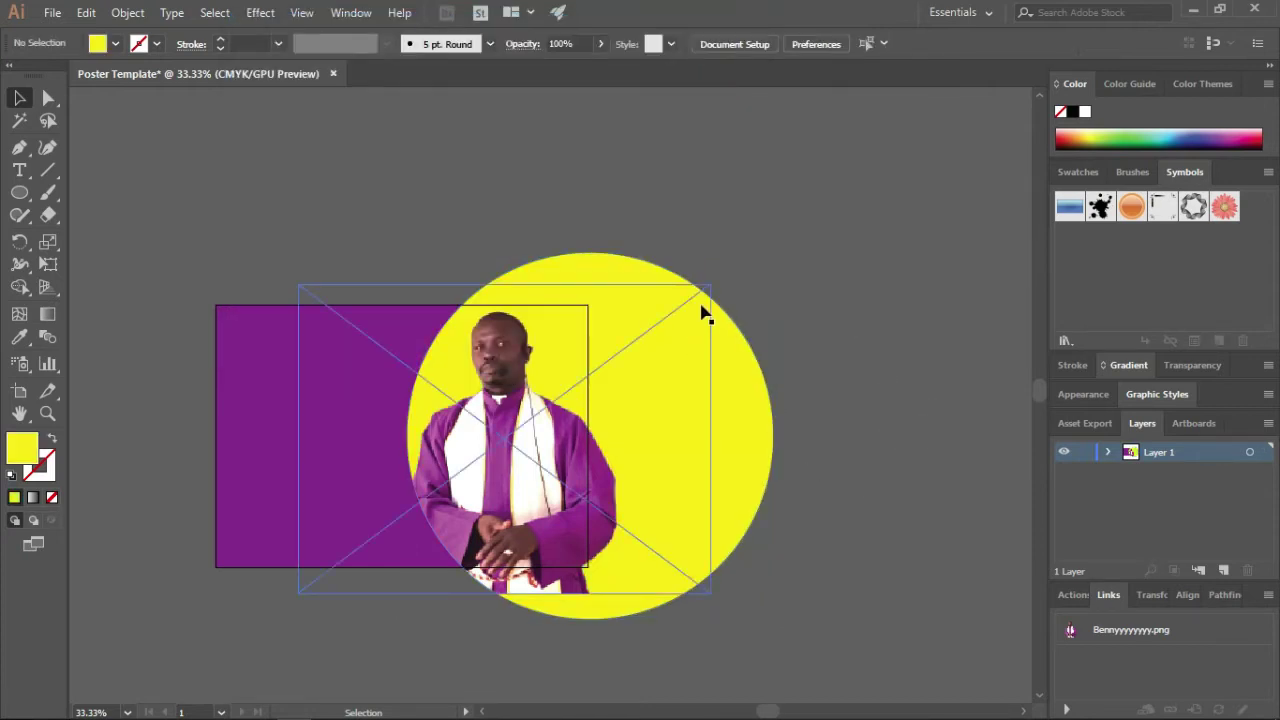
Give the yellow circle a white FFFFFF outline.
left_click(762, 438)
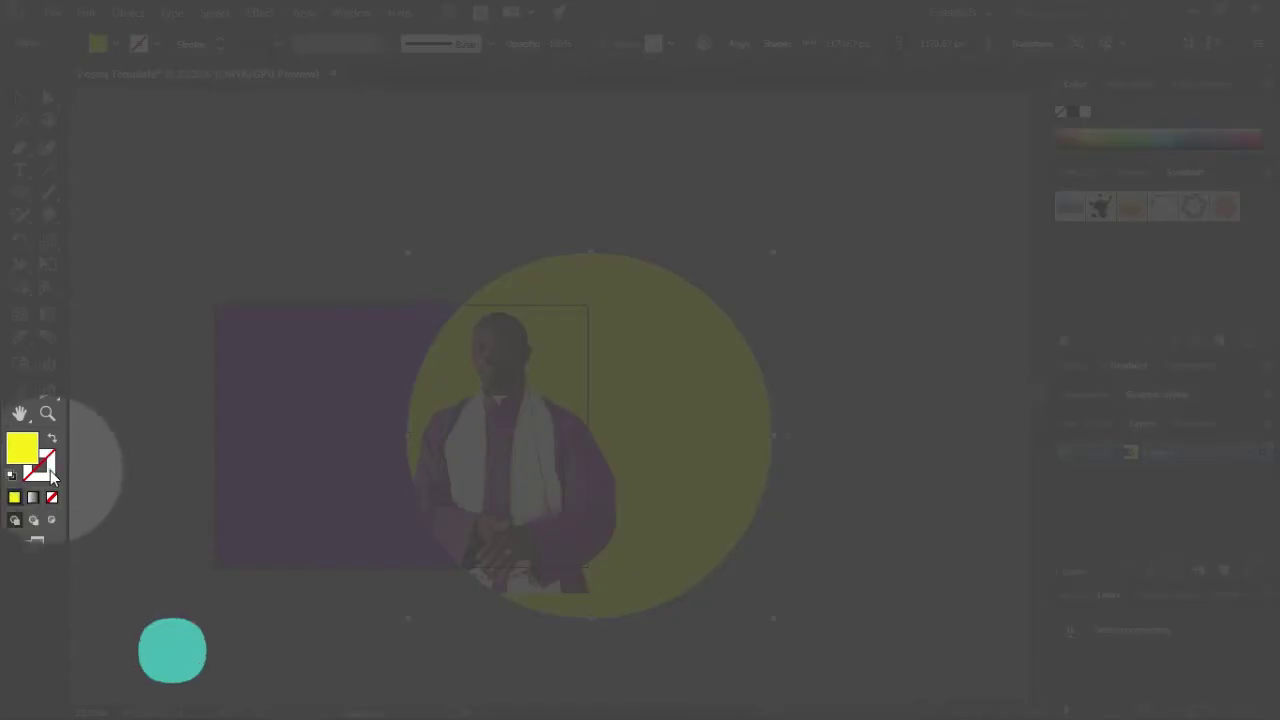
key("x")
left_click(14, 497)
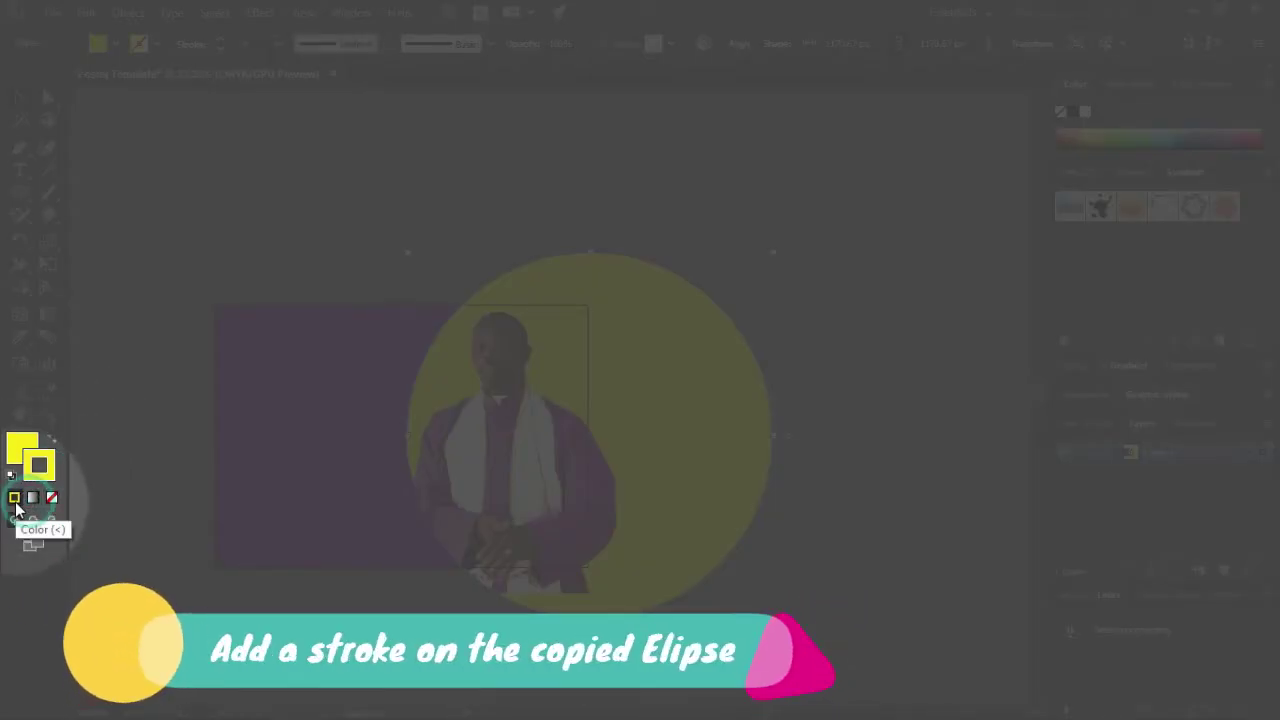
double_click(43, 478)
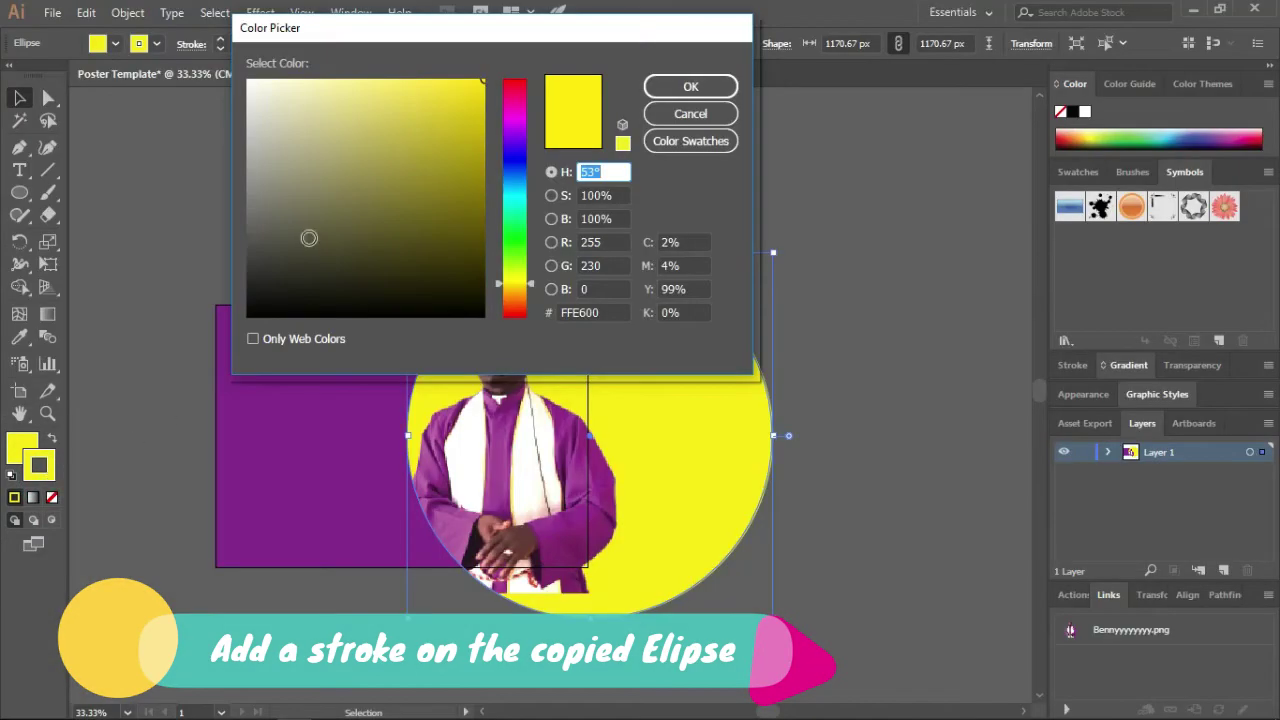
left_click_drag(264, 87, 246, 76)
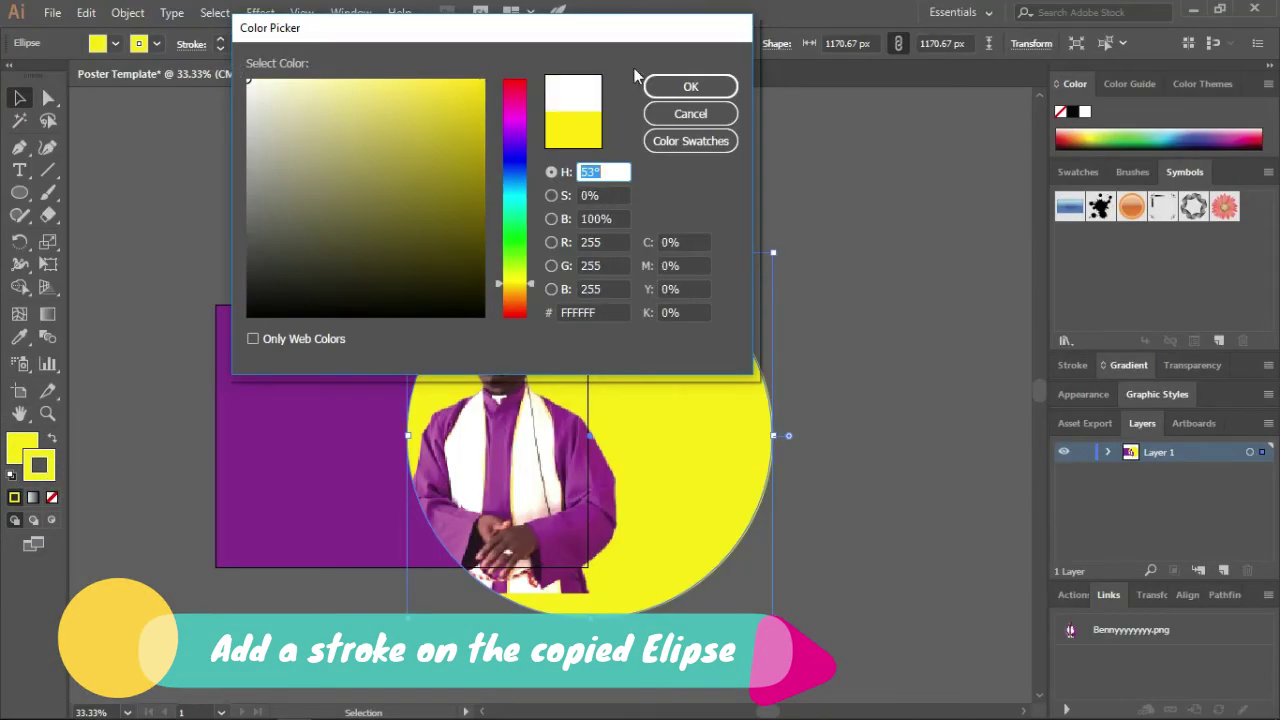
left_click(612, 310)
left_click(700, 92)
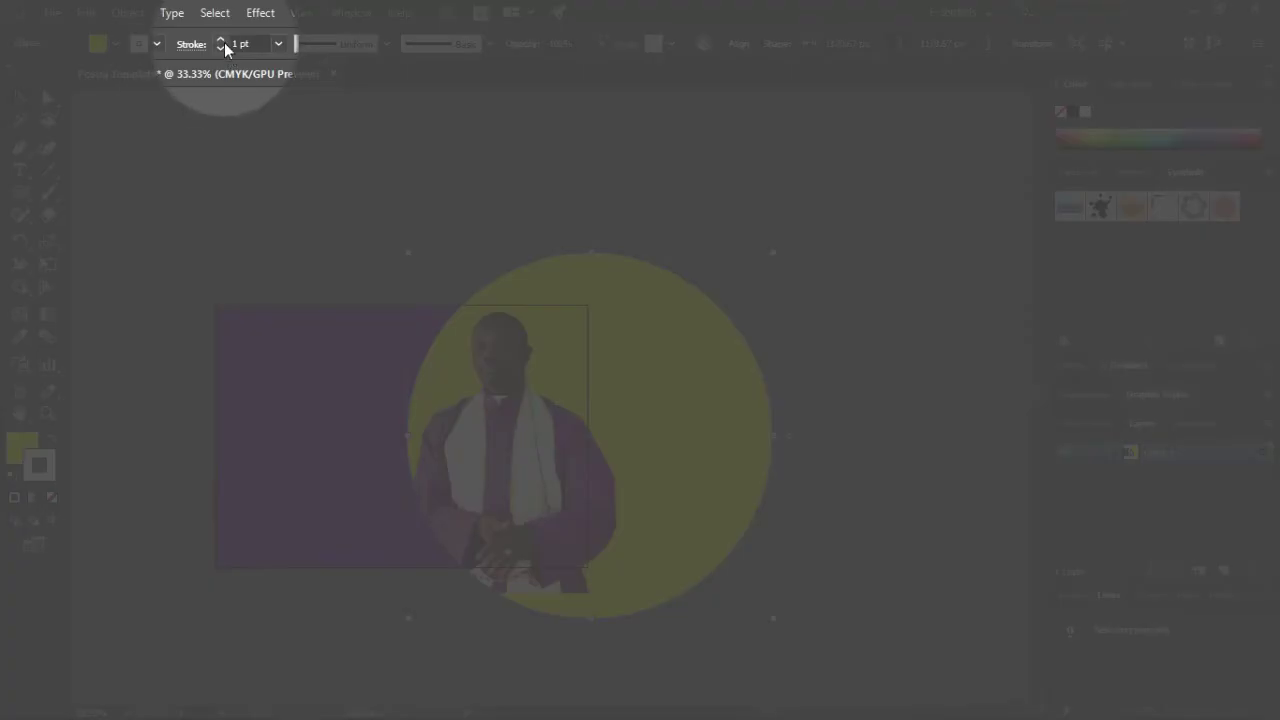
Raise the circle's outline weight to 12 pt, then to 14 pt.
left_click(220, 41)
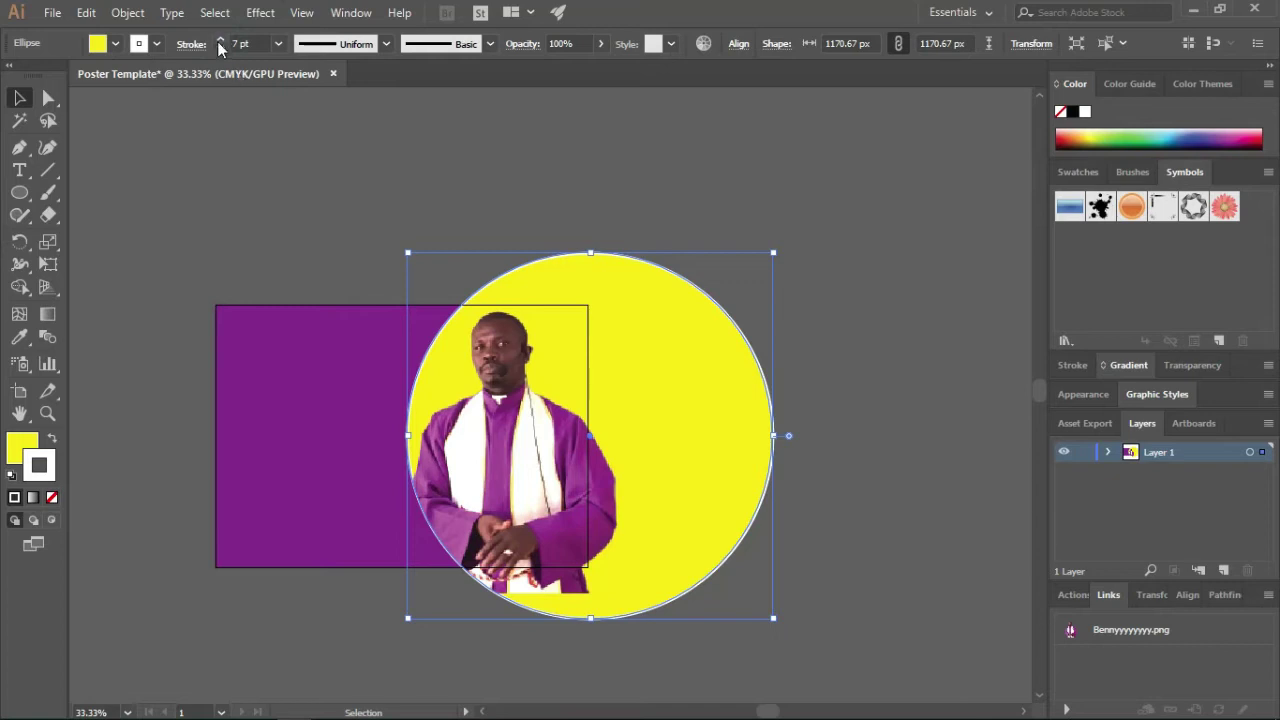
left_click(220, 41)
left_click(220, 41)
left_click(220, 41)
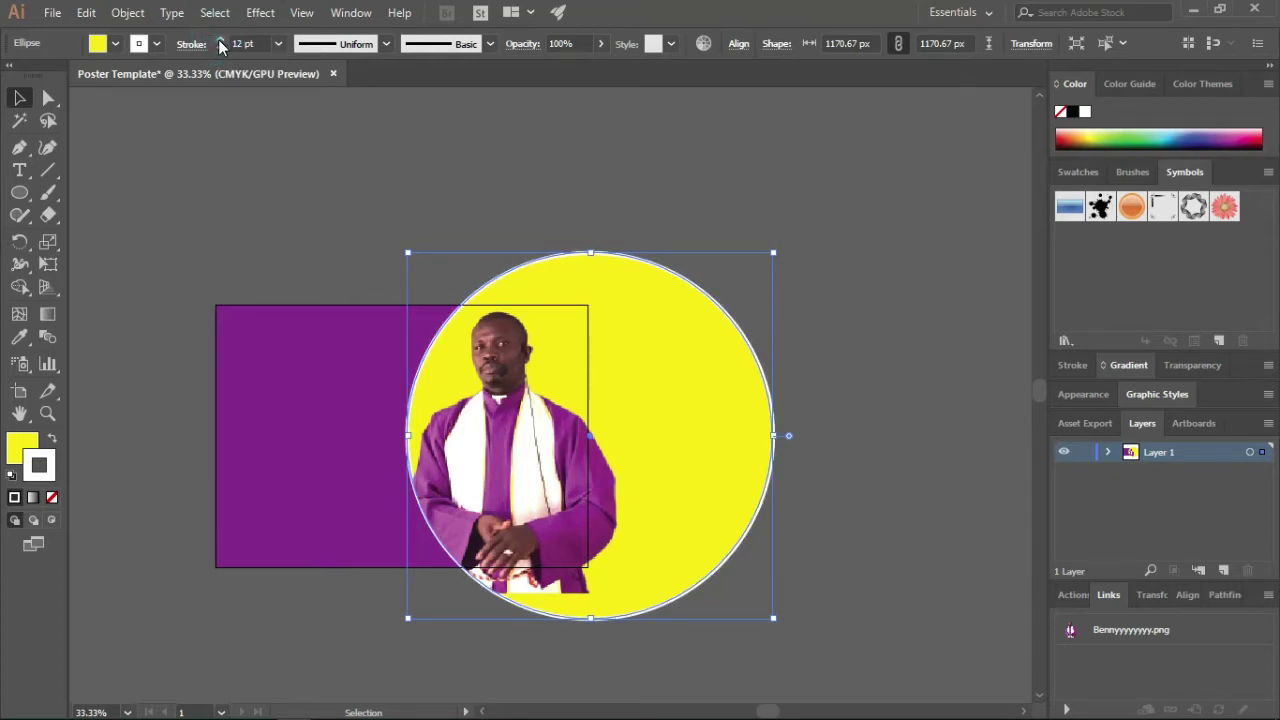
left_click(840, 384)
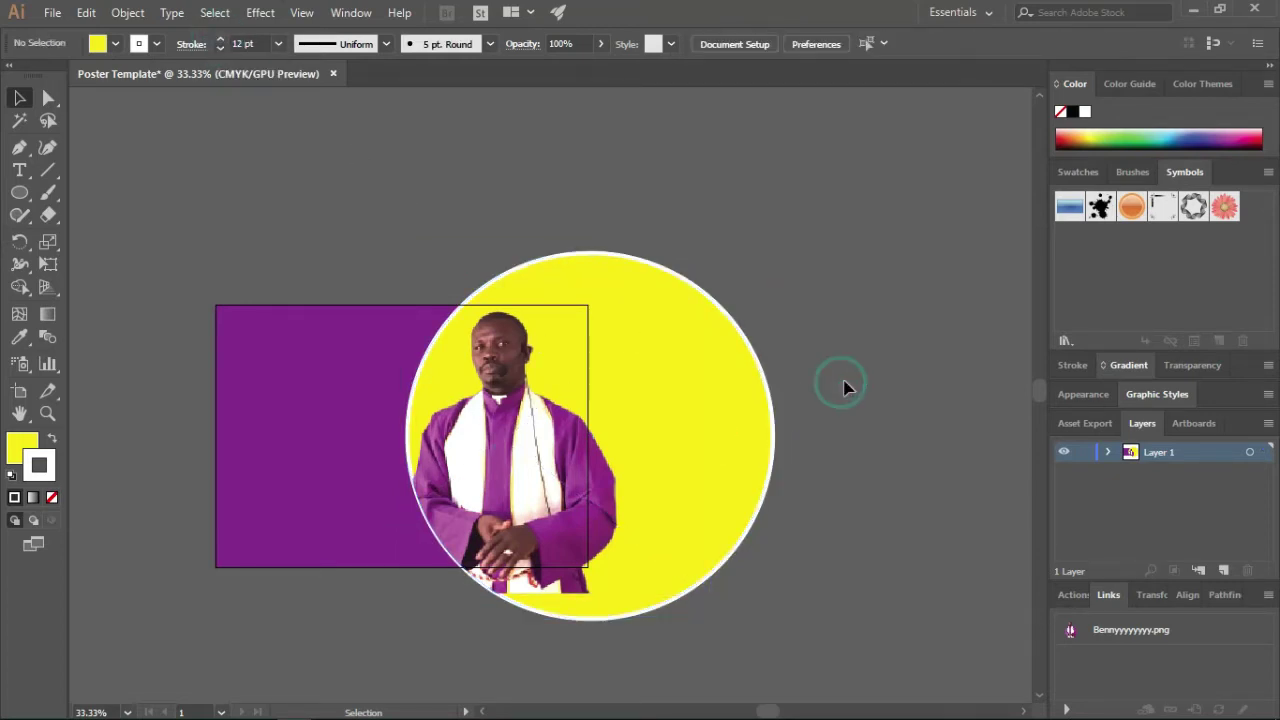
scroll(484, 503, "up", 4)
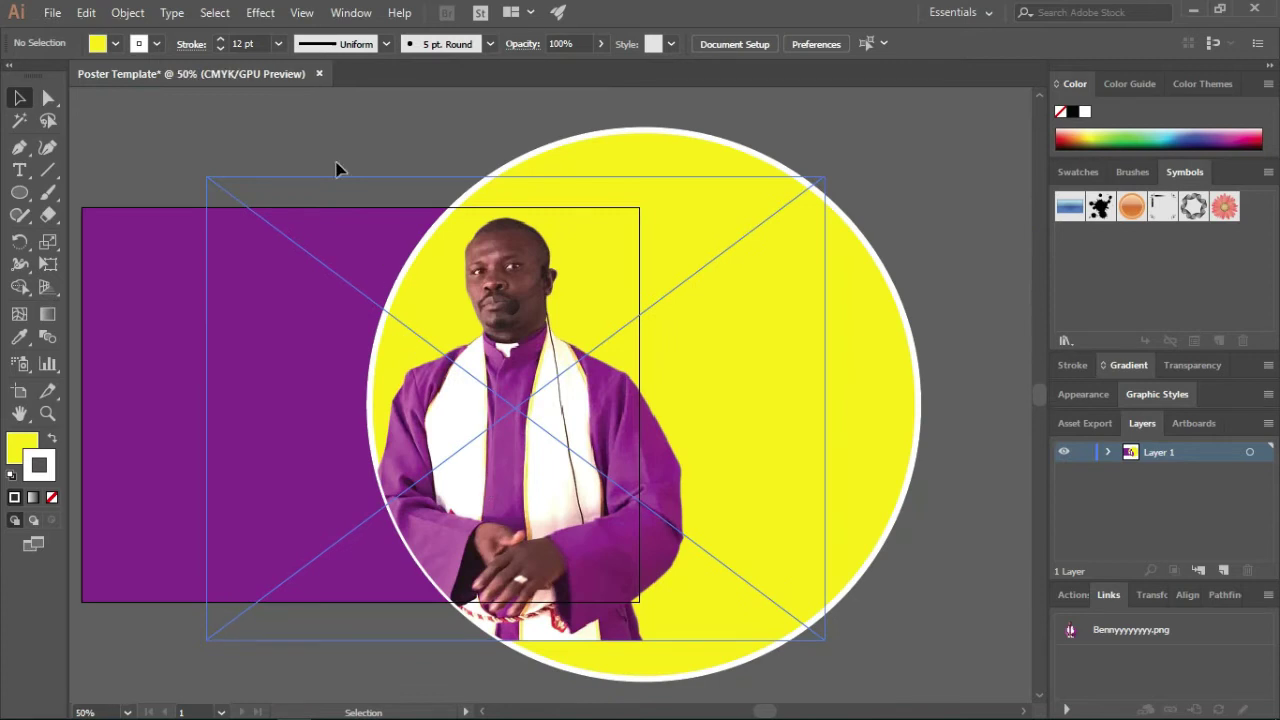
left_click(852, 351)
left_click(221, 41)
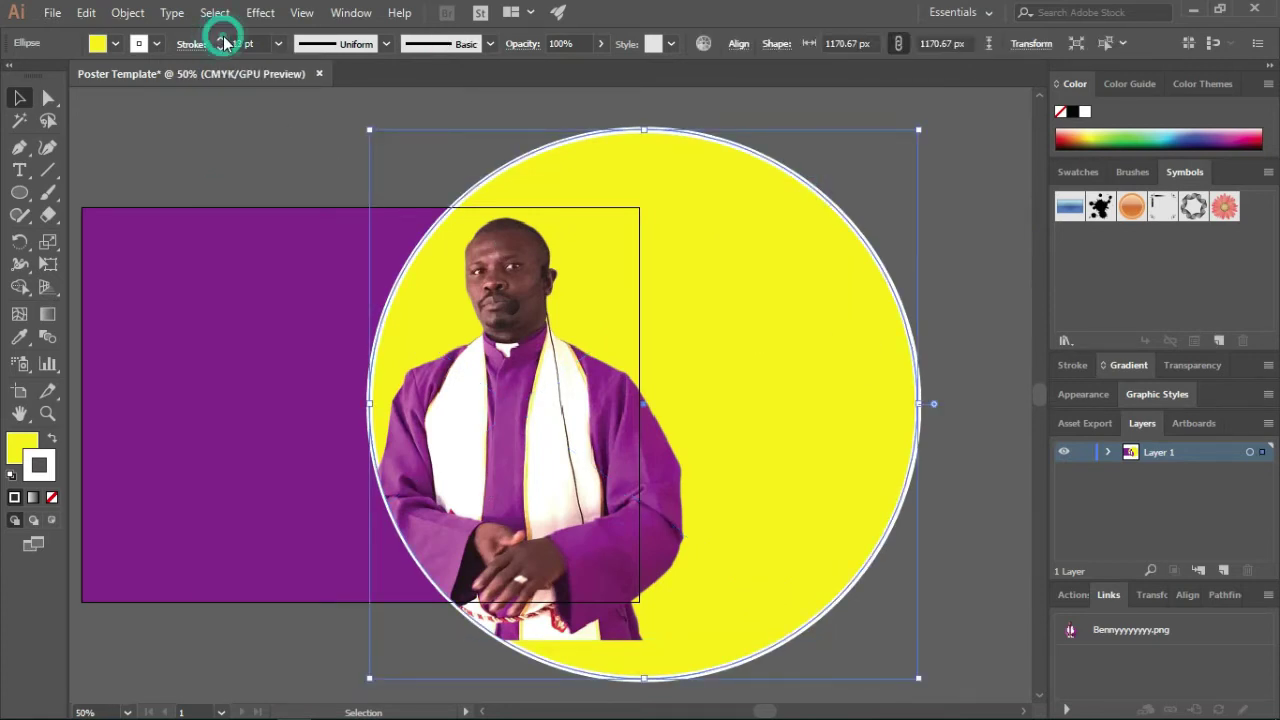
left_click(957, 340)
scroll(657, 471, "down", 1)
scroll(657, 471, "down", 1)
scroll(657, 471, "down", 1)
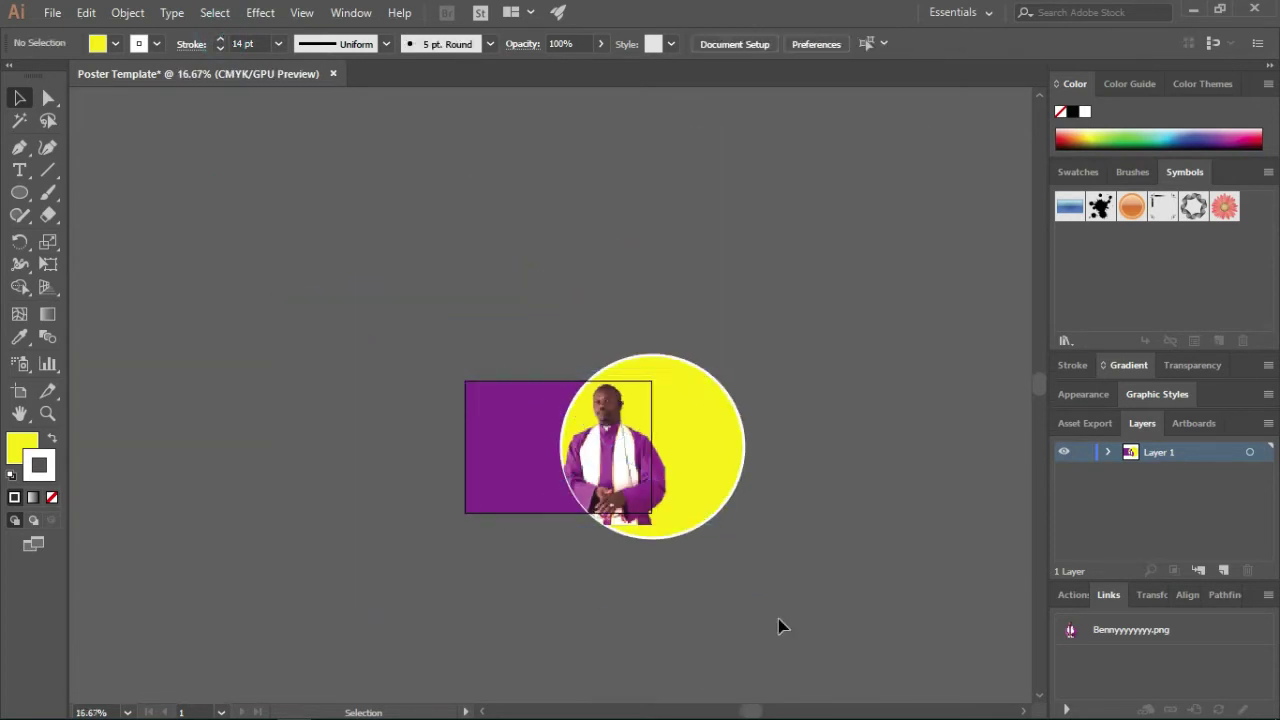
scroll(492, 490, "up", 4)
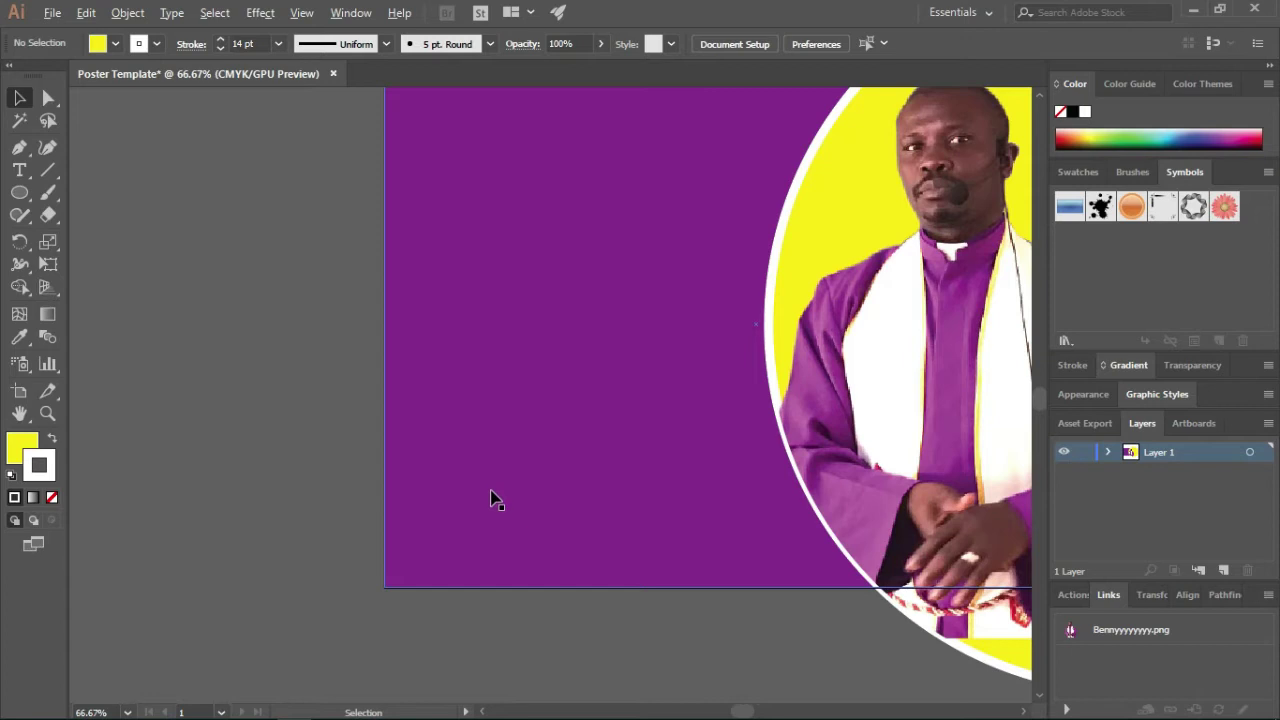
scroll(490, 500, "down", 1)
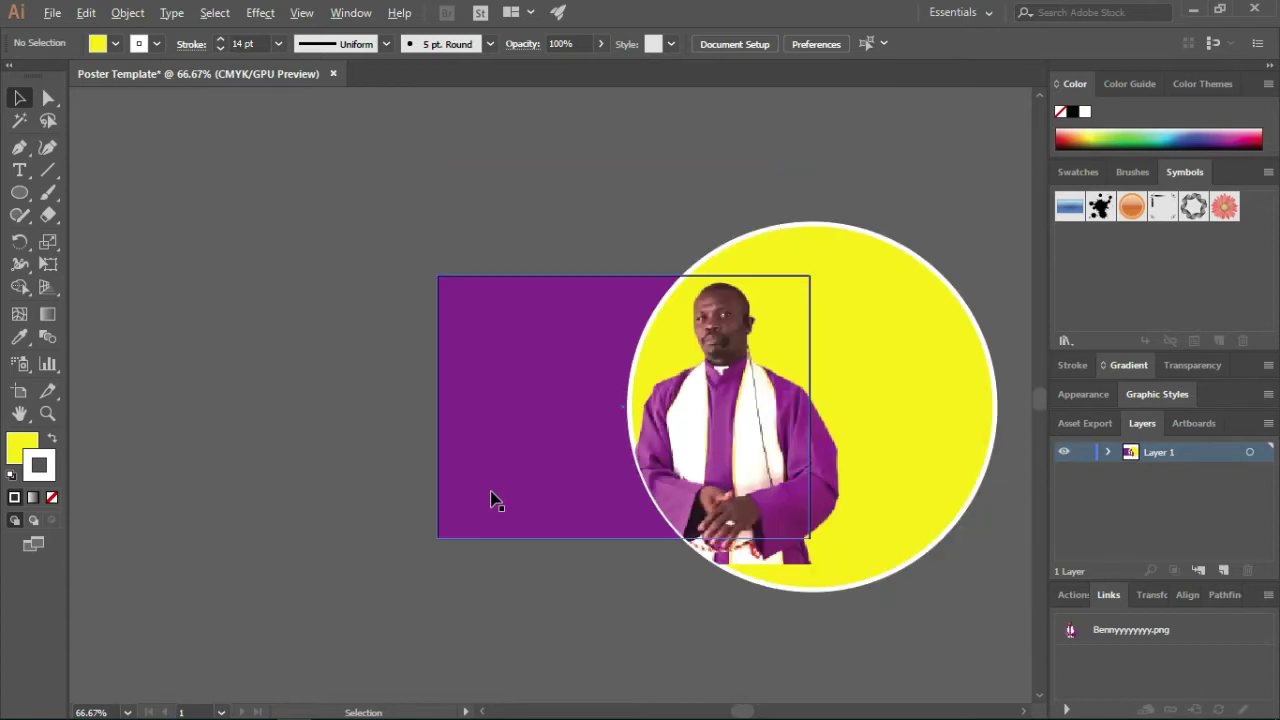
left_click_drag(792, 454, 661, 450)
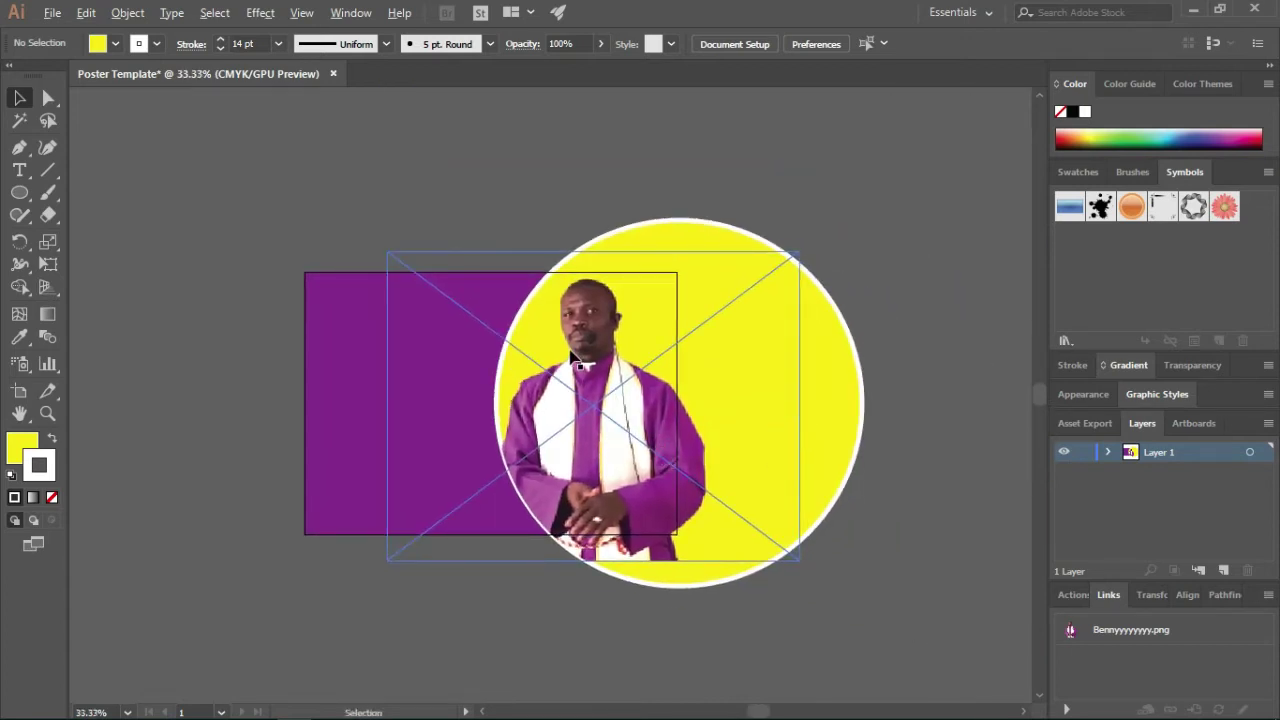
scroll(575, 360, "up", 3)
scroll(575, 360, "down", 2)
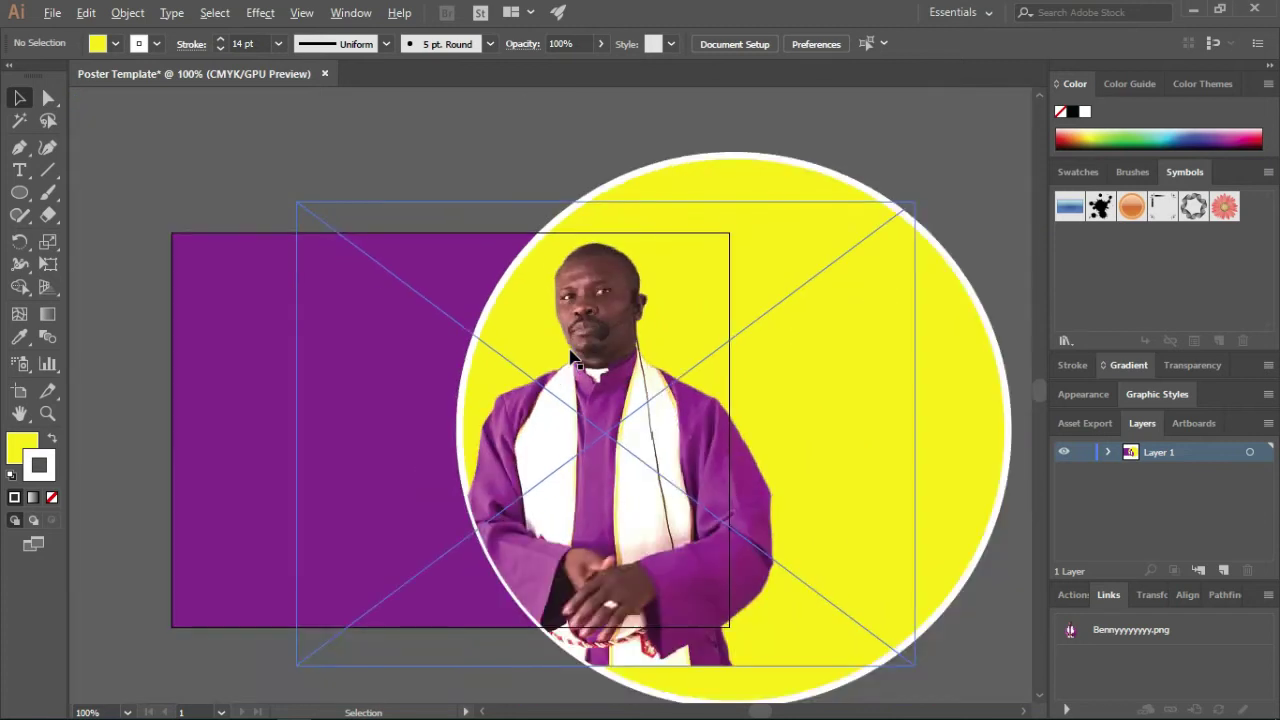
scroll(575, 360, "down", 1)
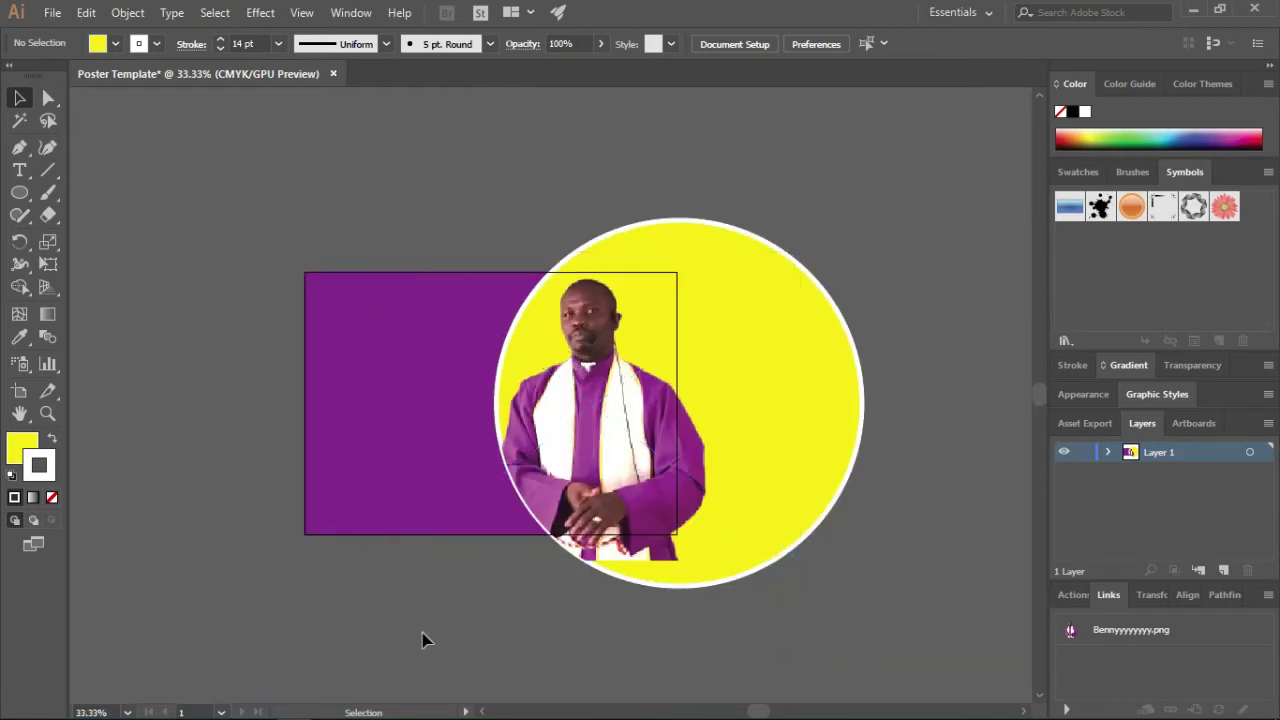
Place IVC Logo 1 from the D:\Logo folder onto the purple area.
left_click(50, 14)
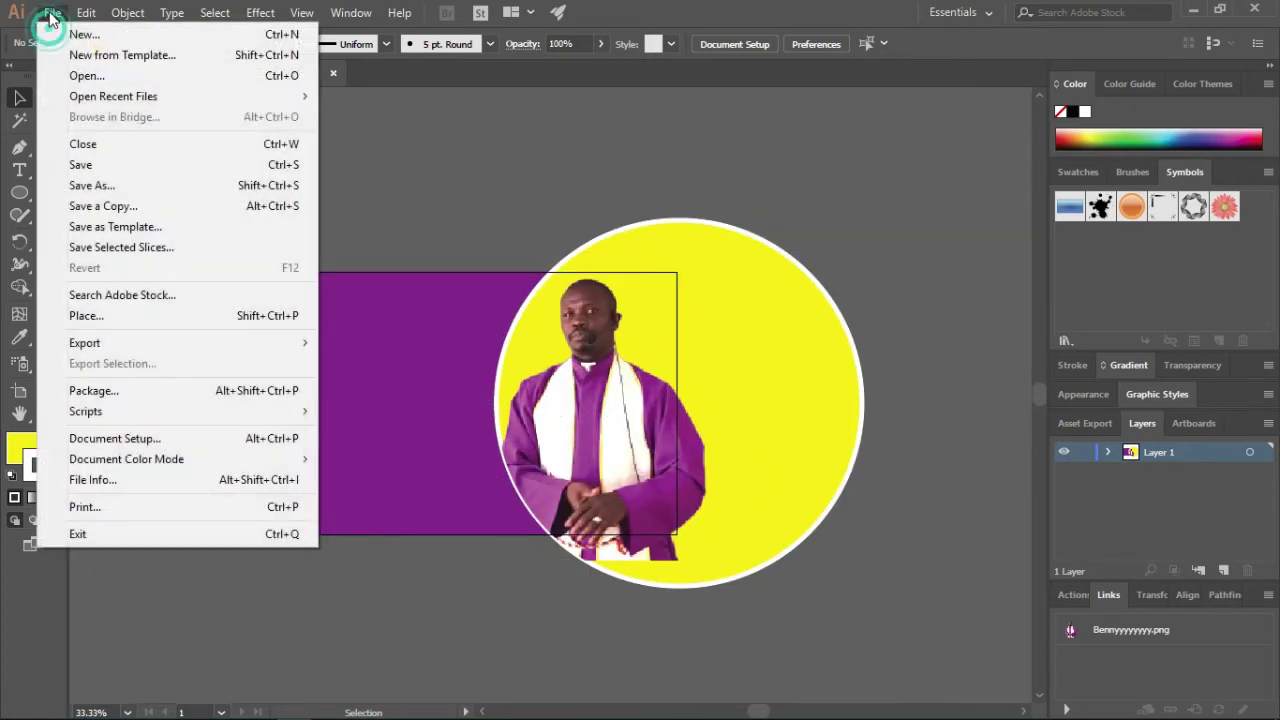
left_click(98, 316)
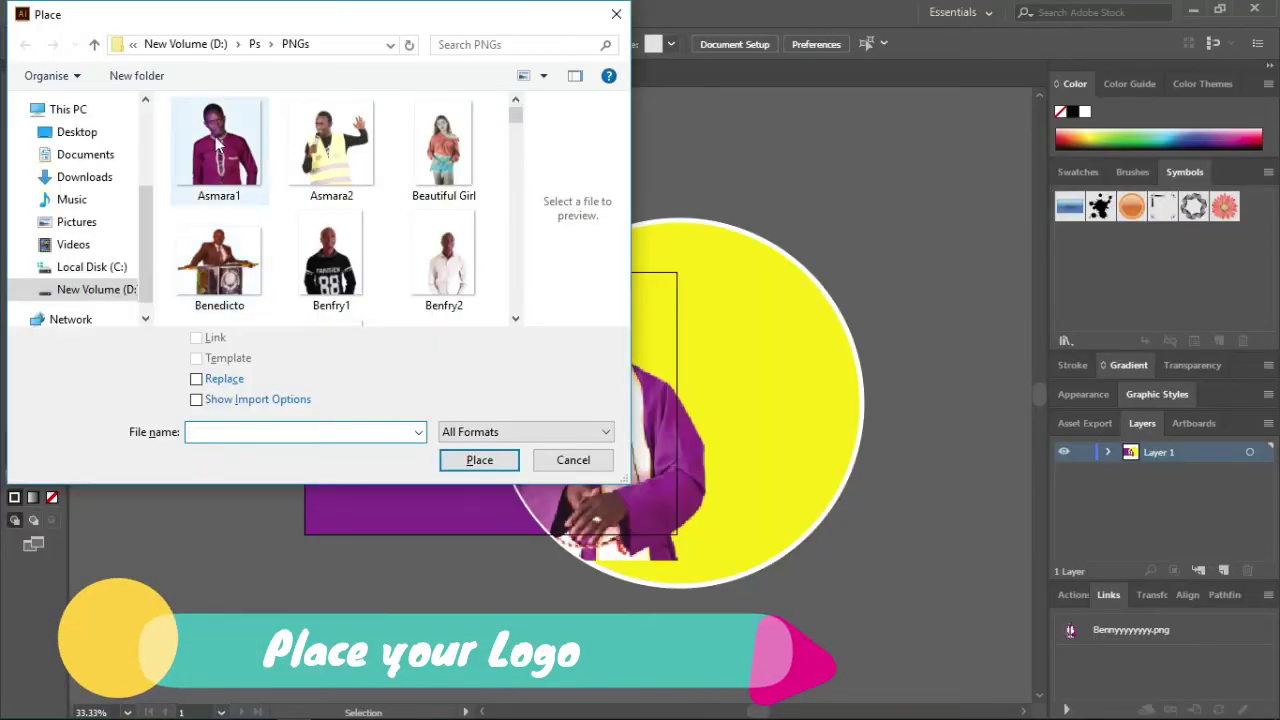
left_click(240, 44)
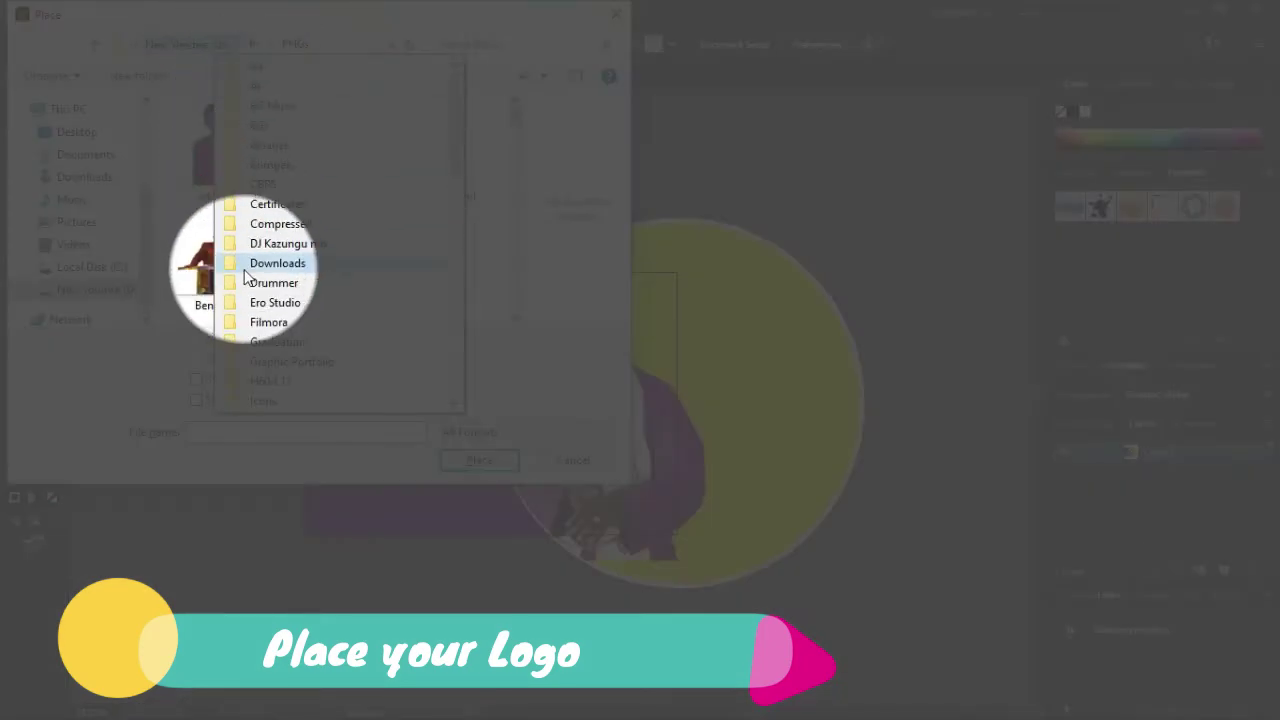
scroll(252, 368, "down", 1)
scroll(252, 368, "down", 1)
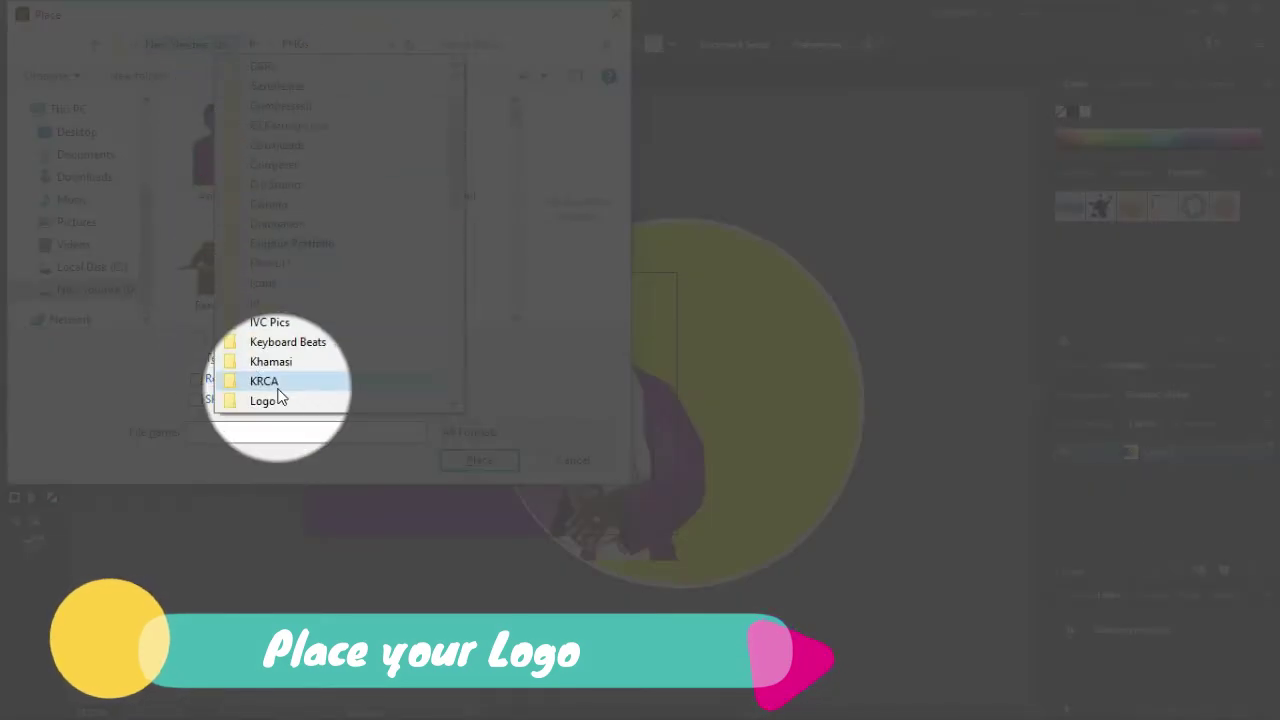
left_click(276, 404)
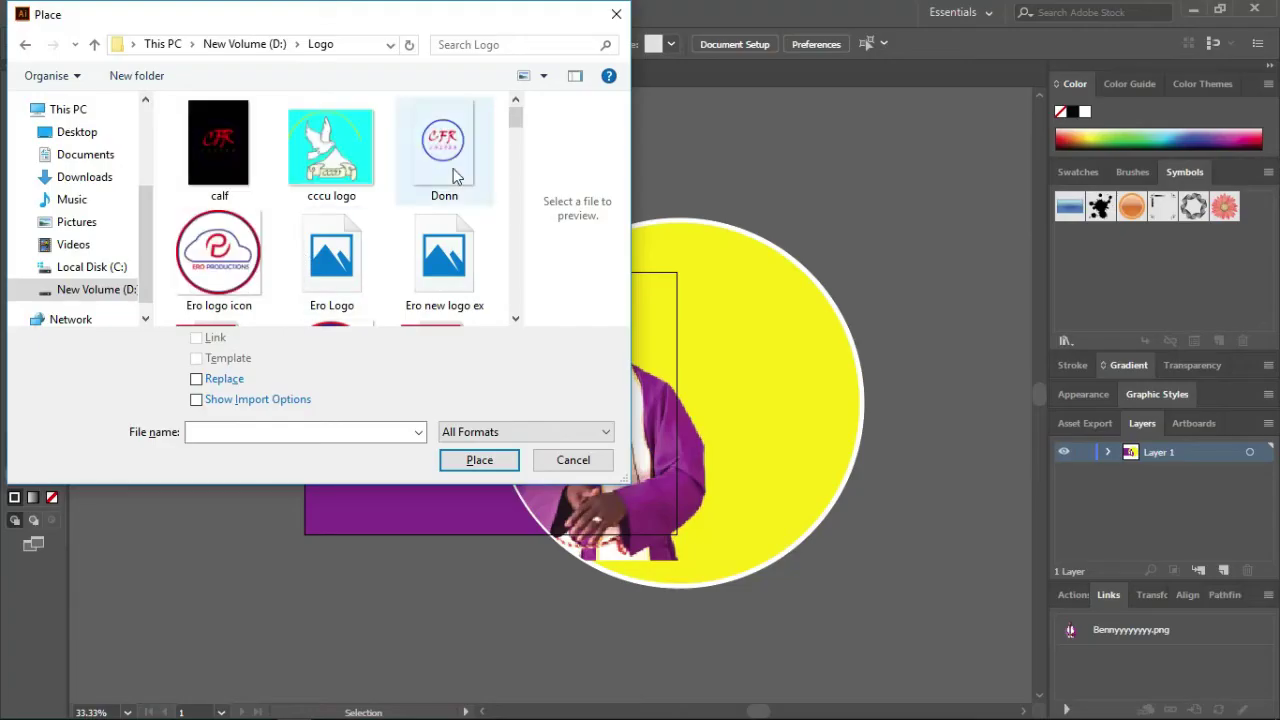
left_click(515, 320)
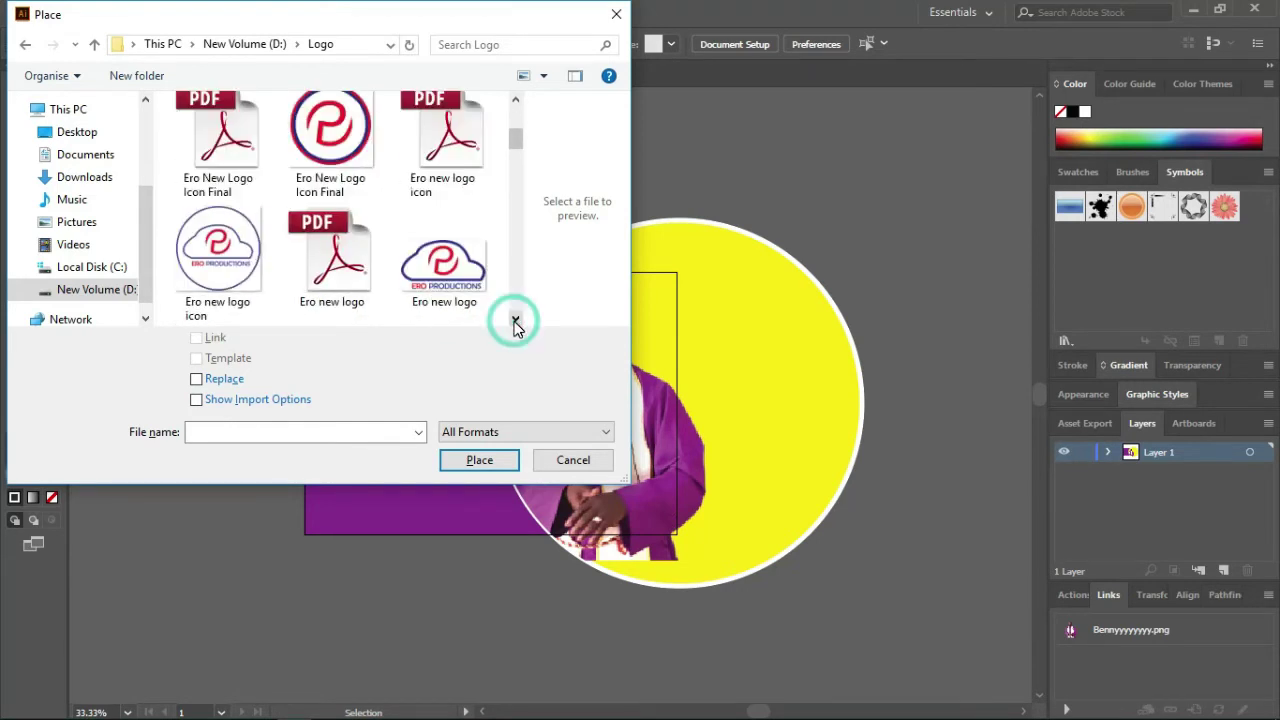
left_click(515, 320)
left_click(515, 320)
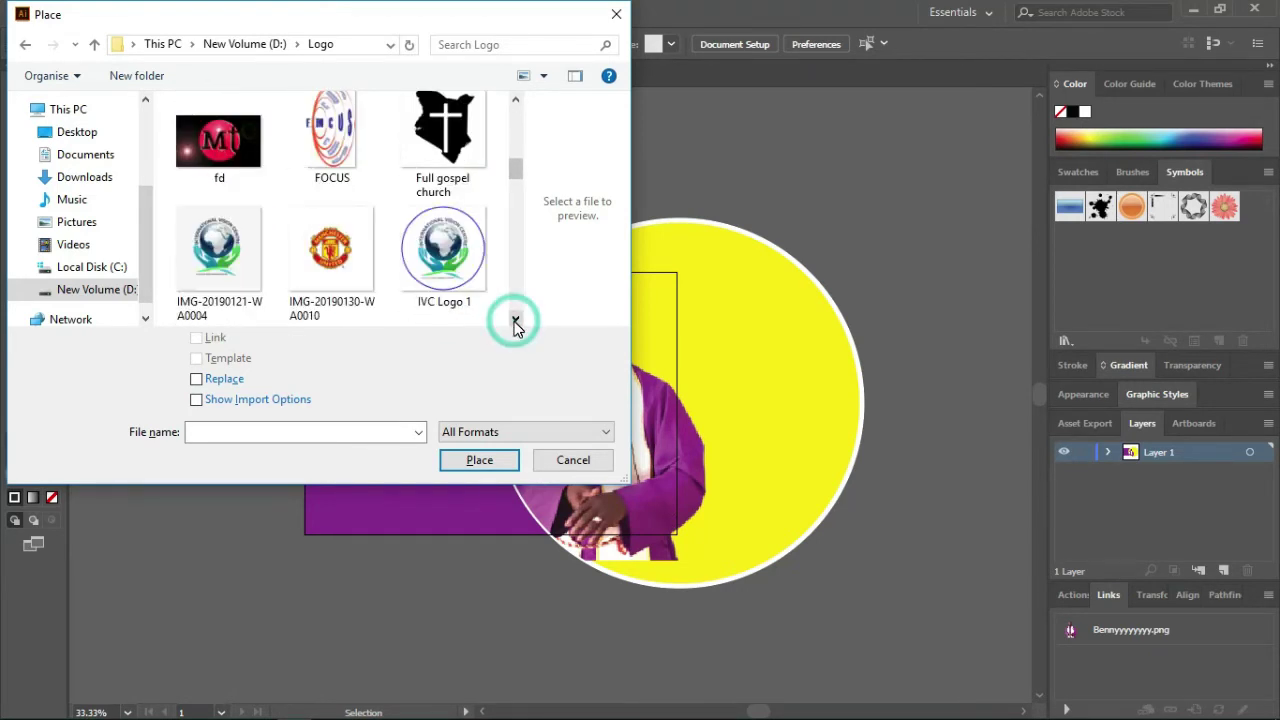
left_click(443, 250)
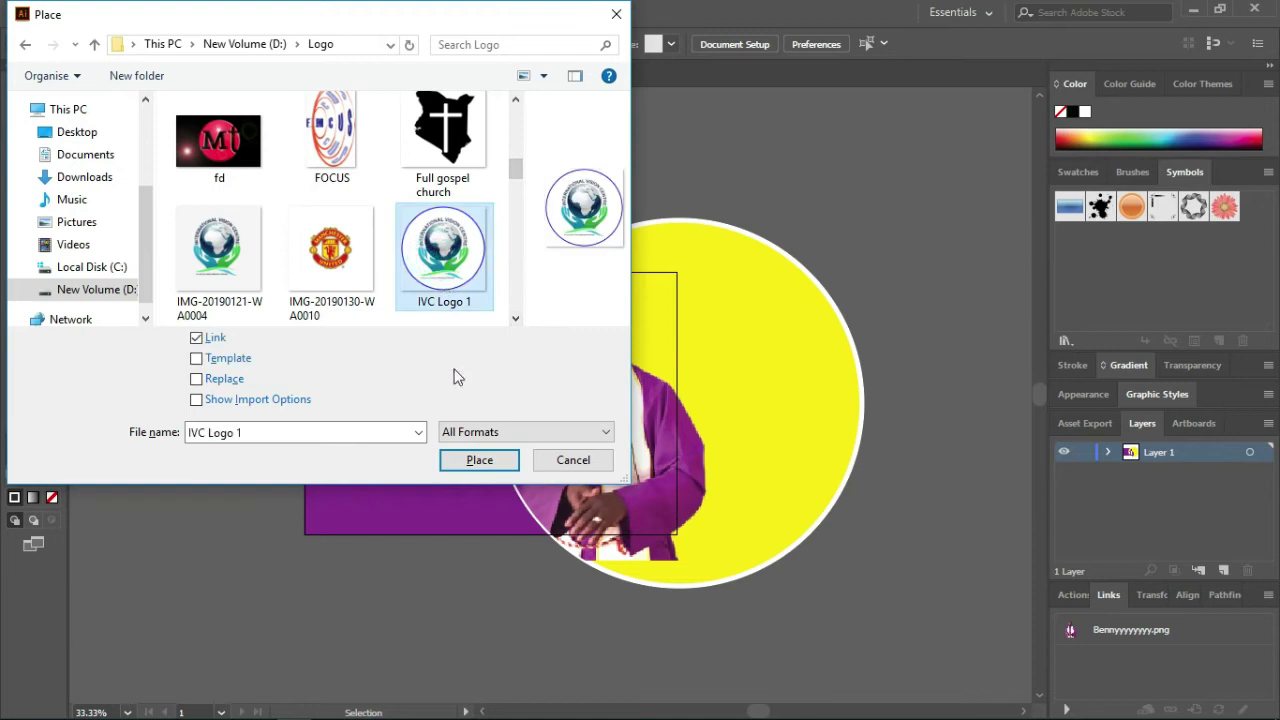
left_click(457, 466)
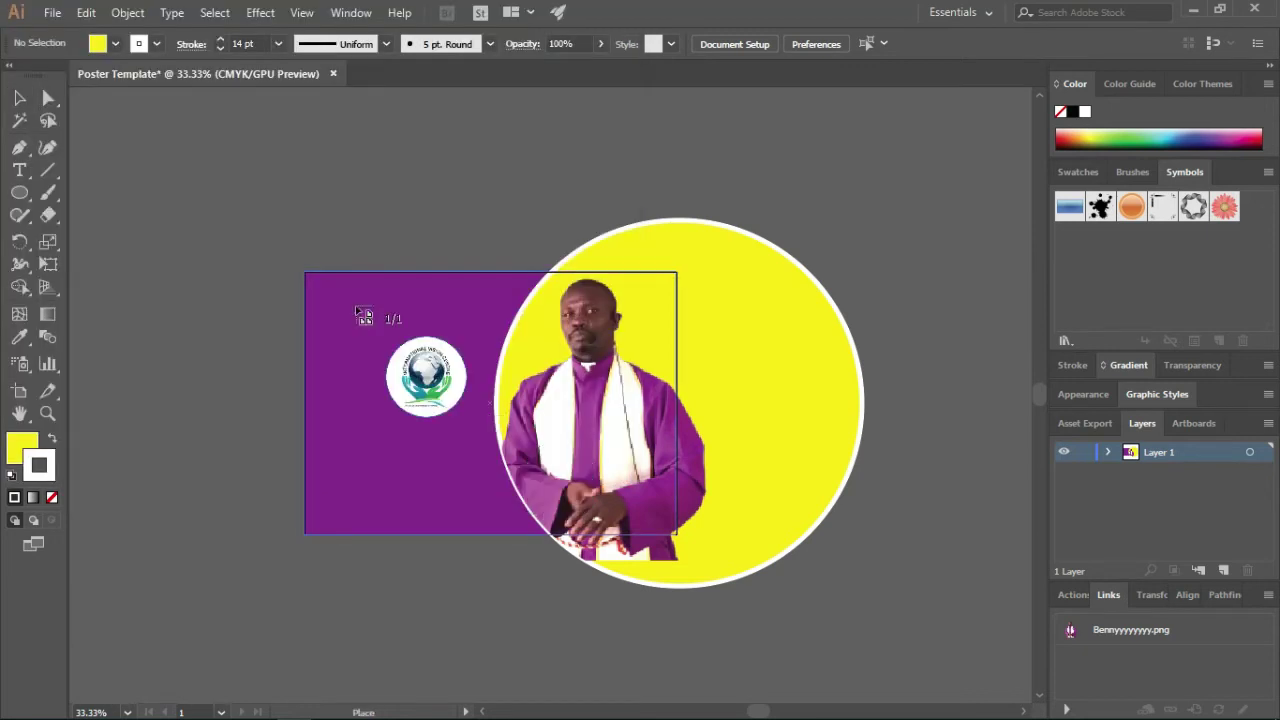
left_click(355, 305)
Resize the IVC logo to about 150 px and set it beside the pastor's head.
mouse_move(357, 307)
left_mouse_down()
mouse_move(425, 373)
mouse_move(545, 330)
left_mouse_up()
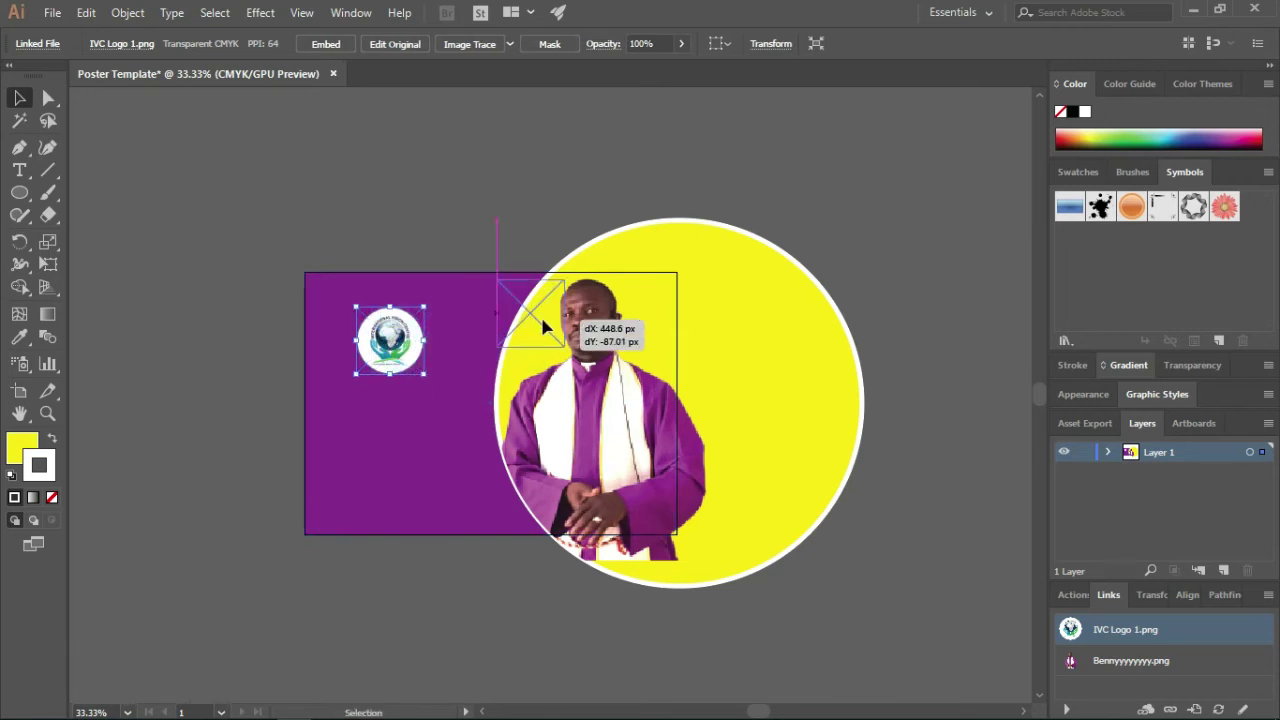
scroll(545, 325, "up", 4, "alt")
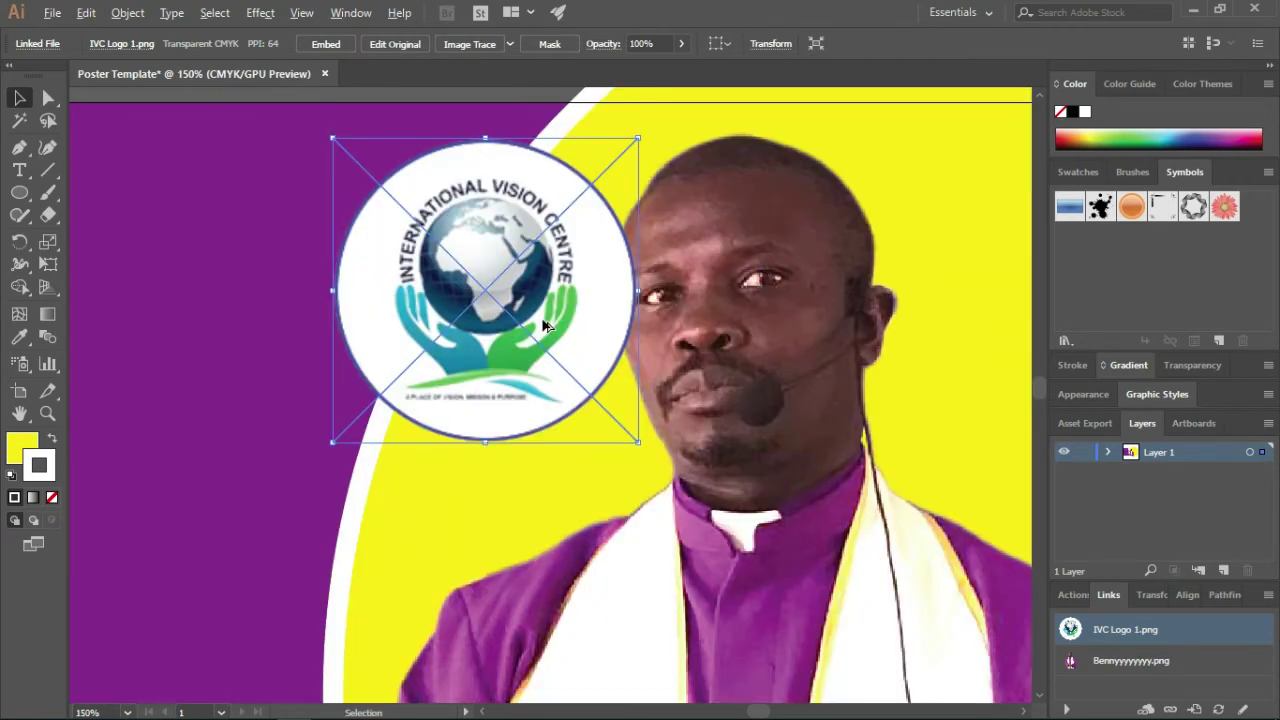
scroll(545, 325, "down", 2, "alt")
left_click_drag(612, 196, 530, 272)
left_click_drag(486, 353, 510, 285)
left_click_drag(553, 340, 576, 359)
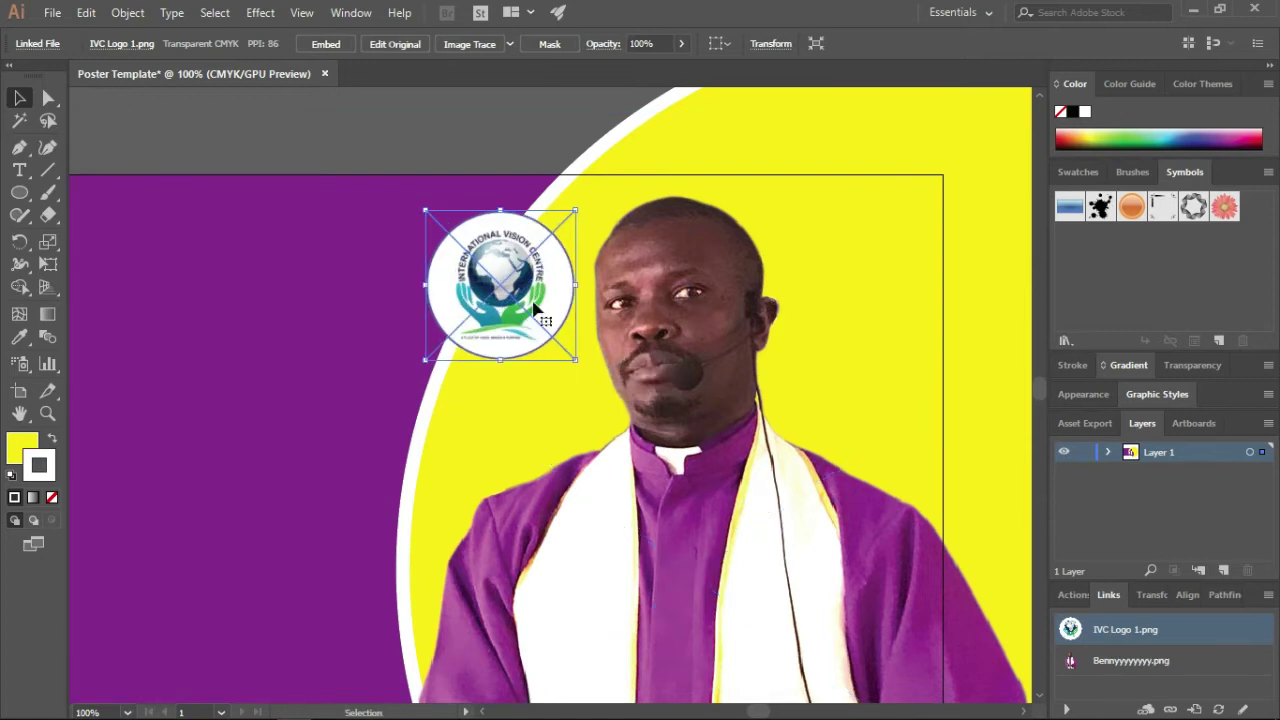
left_click_drag(534, 305, 533, 307)
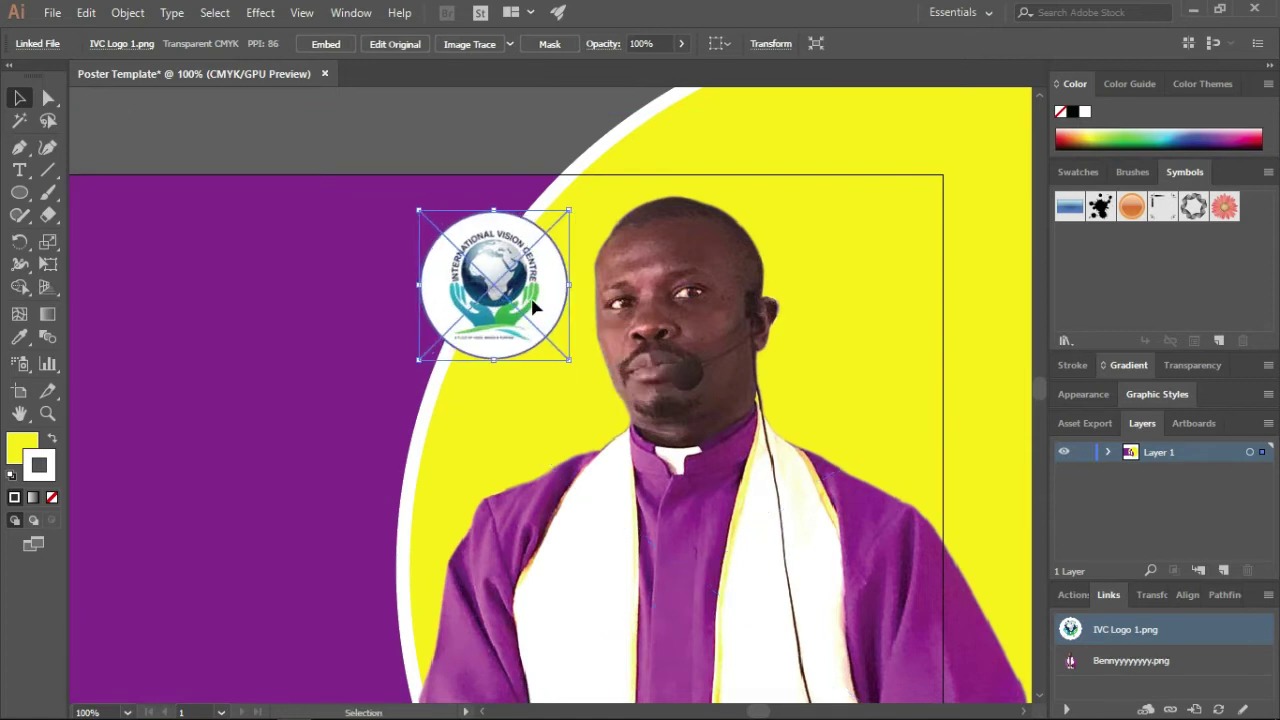
key("ctrl+minus")
key("ctrl+minus")
key("ctrl+minus")
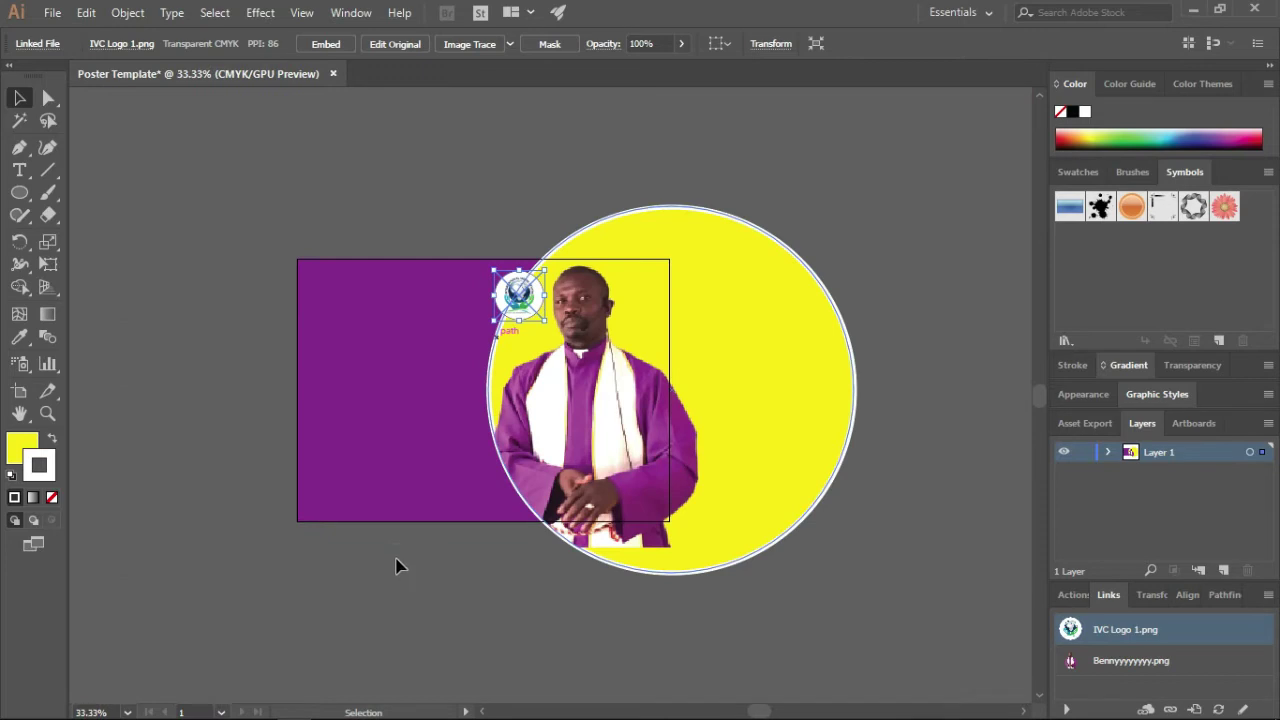
left_click(410, 570)
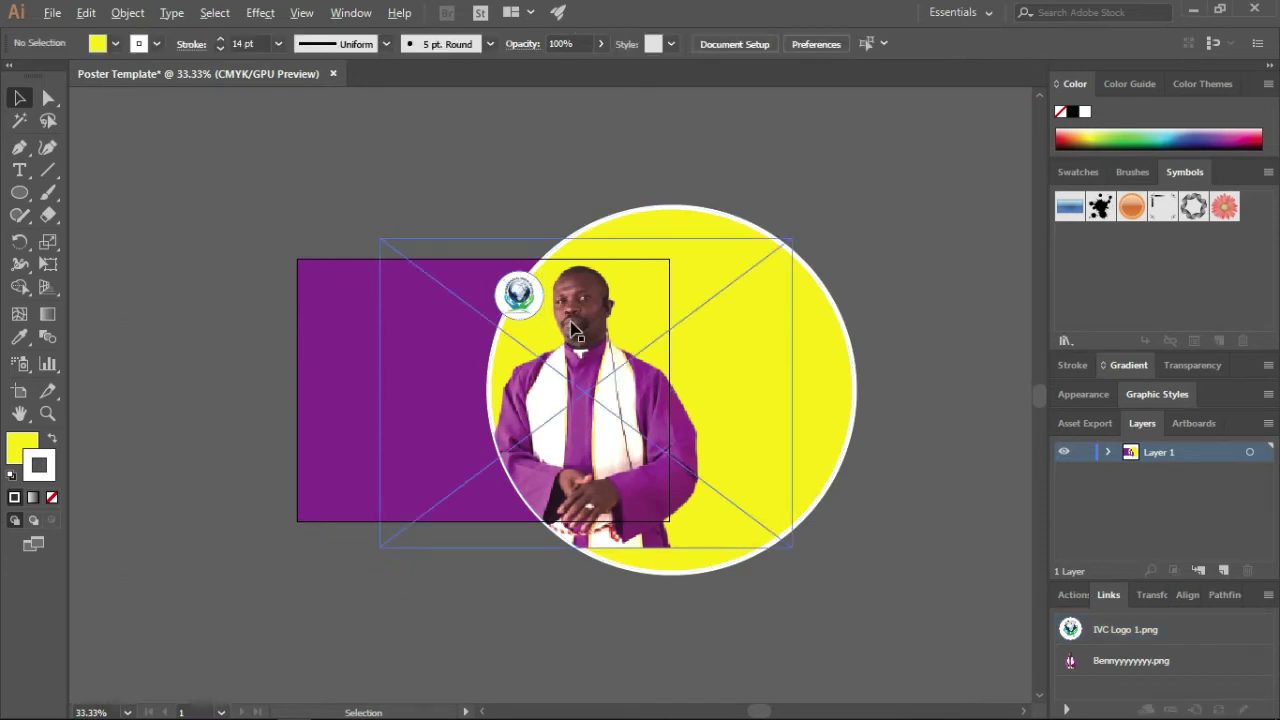
scroll(575, 330, "up", 3)
scroll(575, 330, "down", 2)
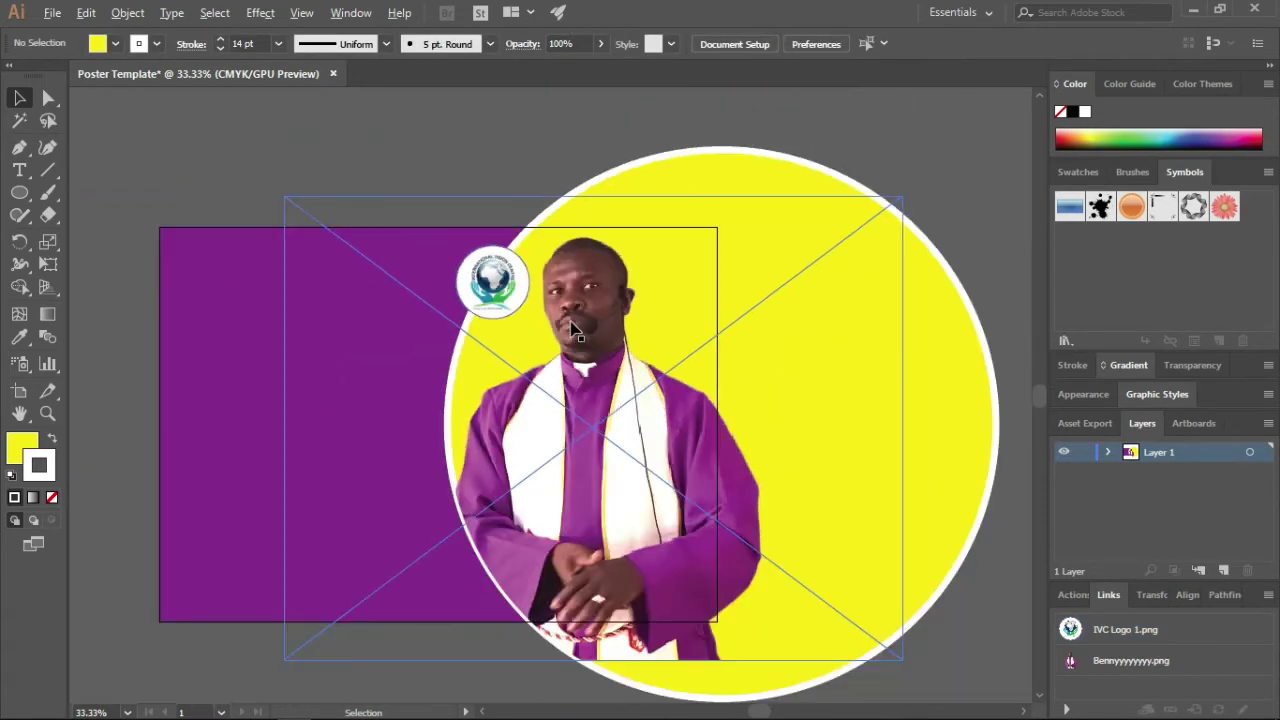
scroll(575, 330, "down", 1)
left_click(250, 546)
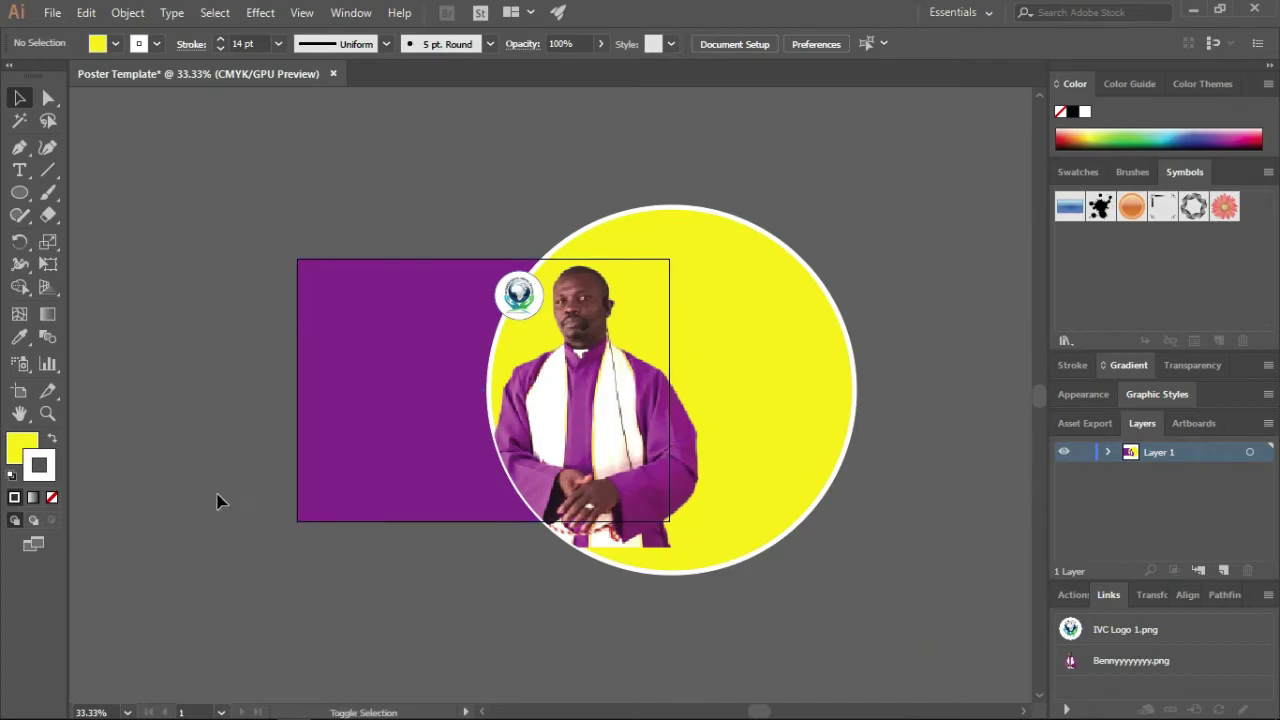
Add a Join Us text object on the purple area, scaled to about 99 pt.
right_click(19, 170)
left_click(126, 173)
left_click(324, 334)
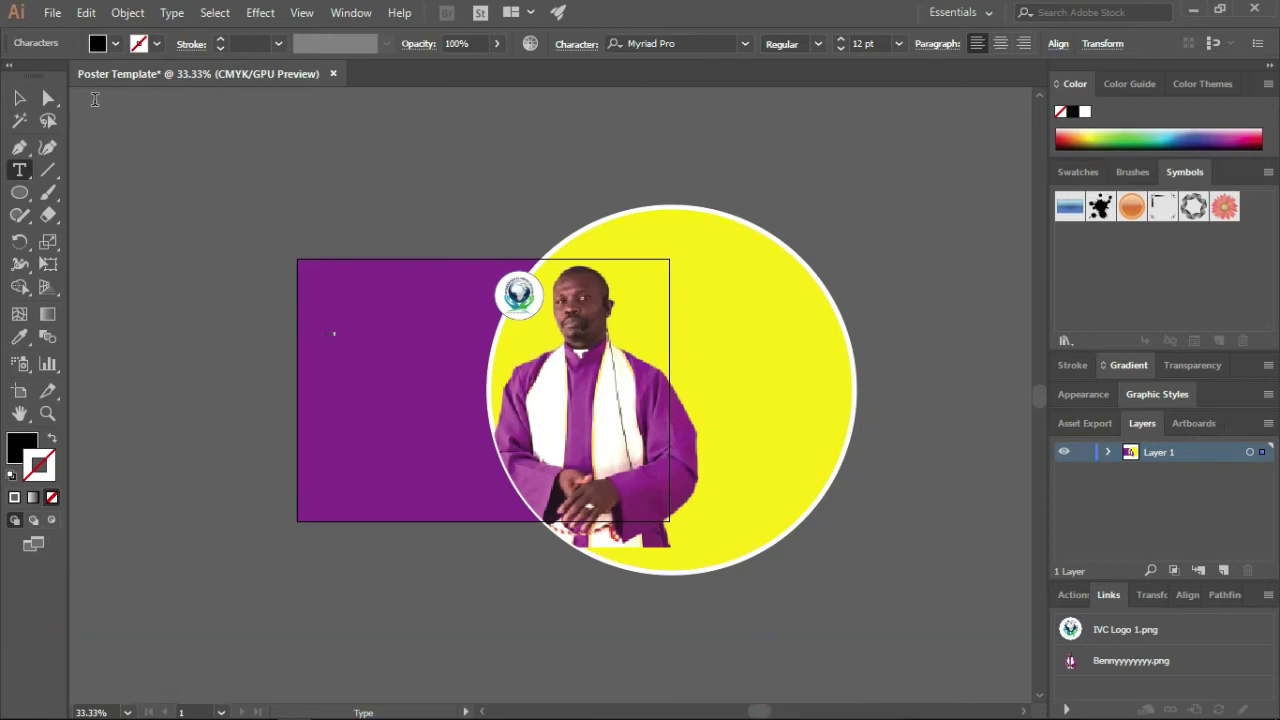
left_click(21, 100)
left_click_drag(338, 340, 443, 450)
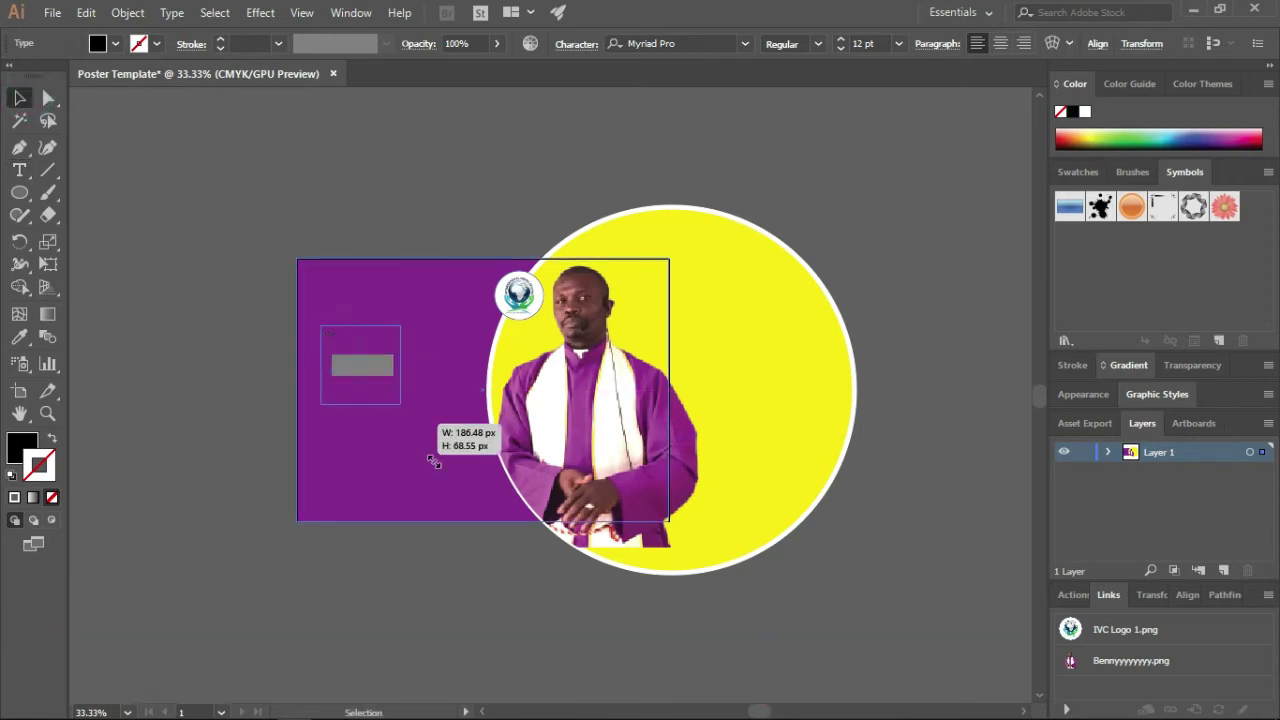
Make the Join Us text white and move it to the panel's top-left.
double_click(24, 442)
left_click_drag(250, 84, 214, 52)
left_click(688, 86)
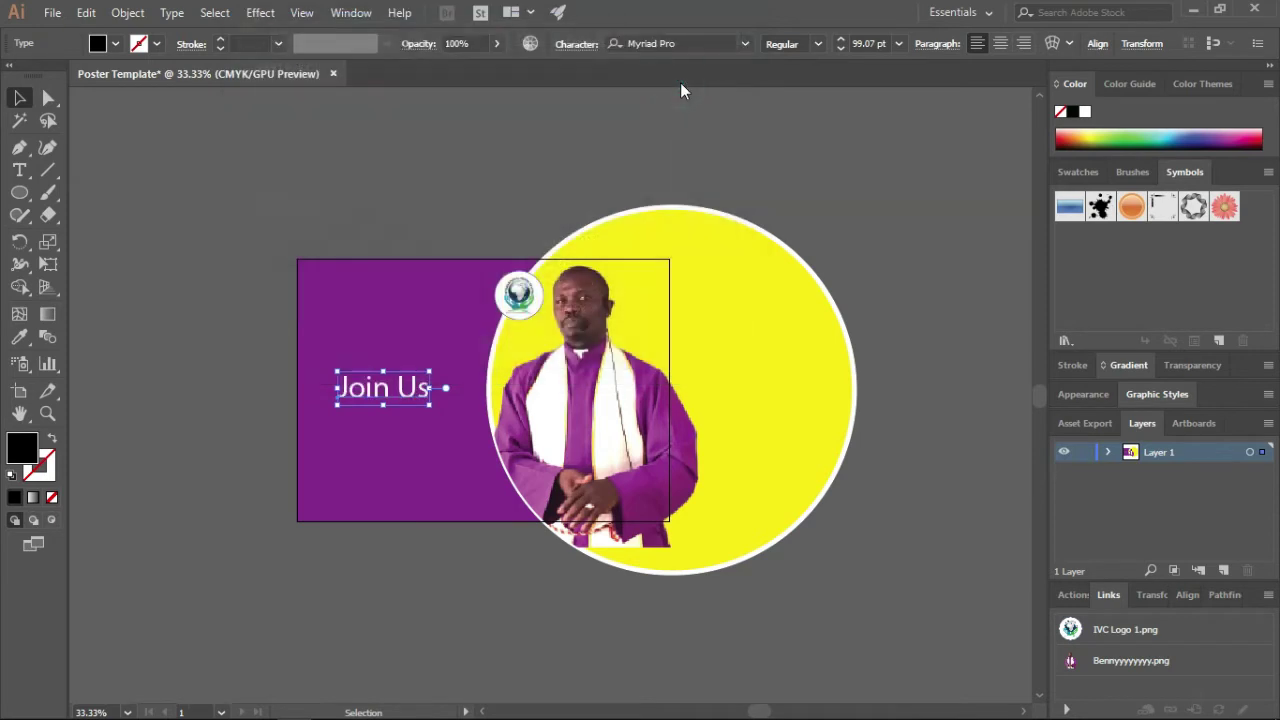
left_click_drag(414, 388, 427, 301)
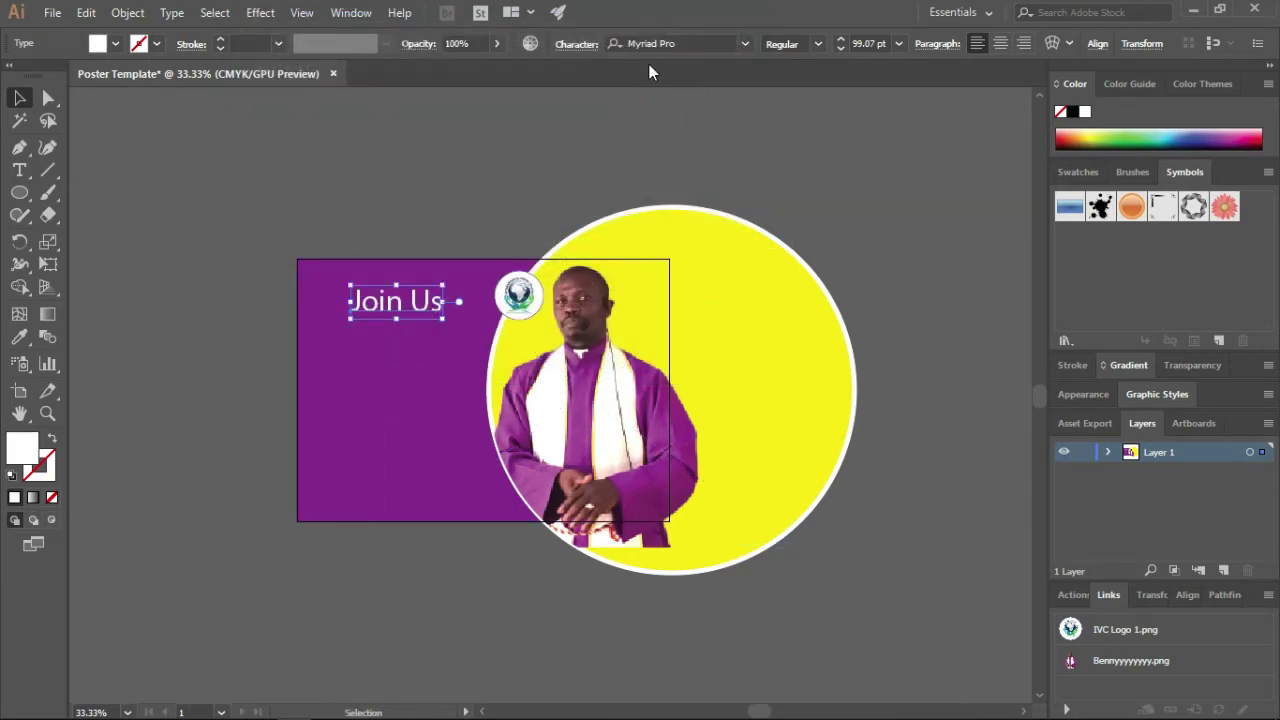
Set Join Us in Nexa Bold and select all its characters for editing.
left_click(688, 43)
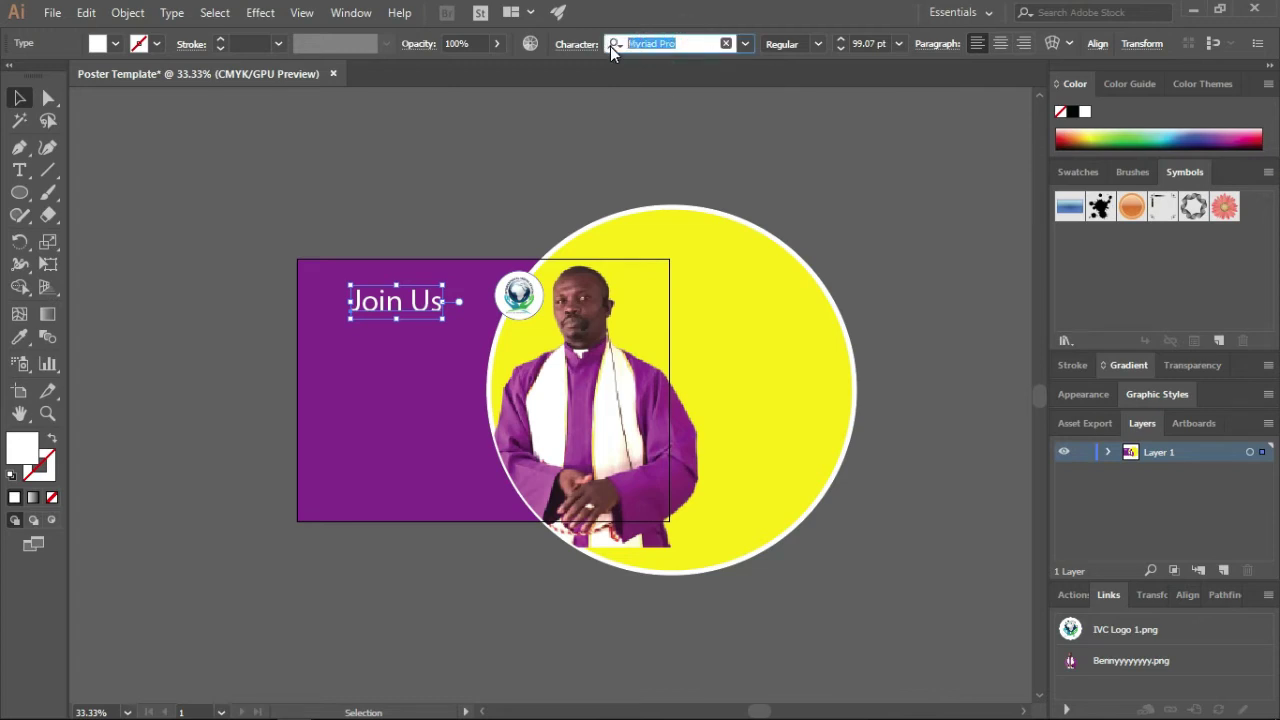
type("N")
type("exa")
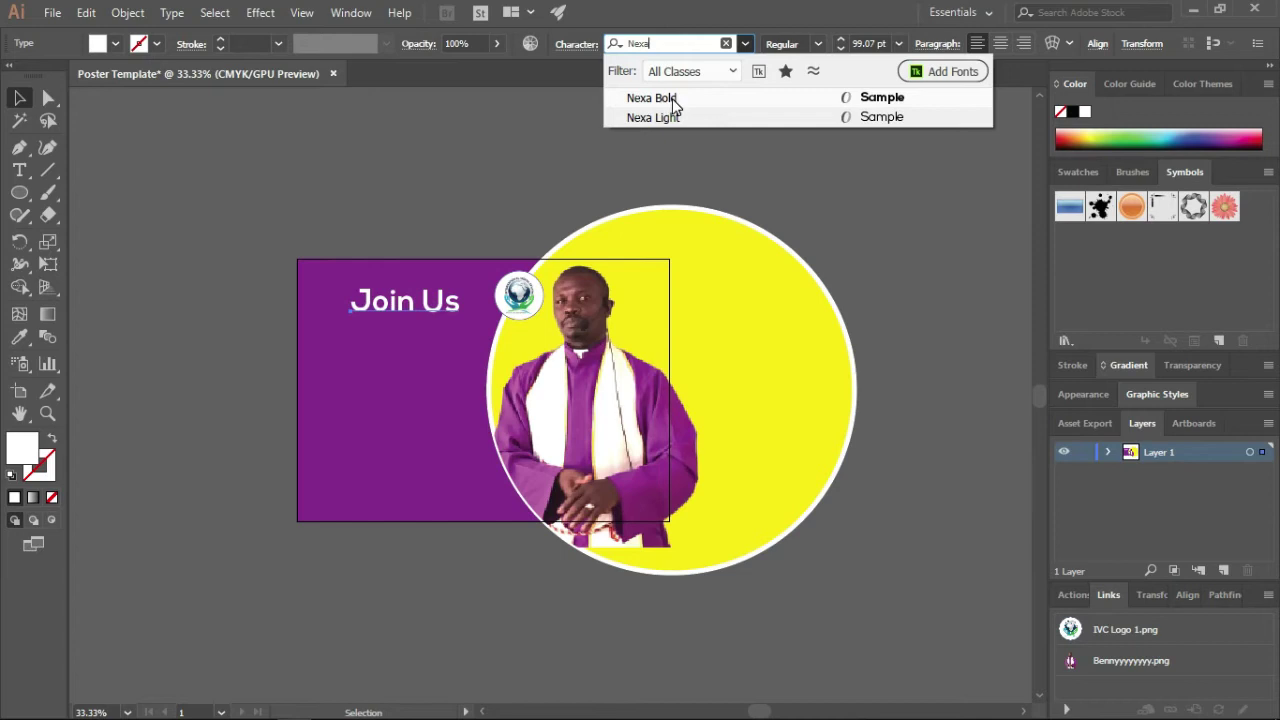
left_click(672, 100)
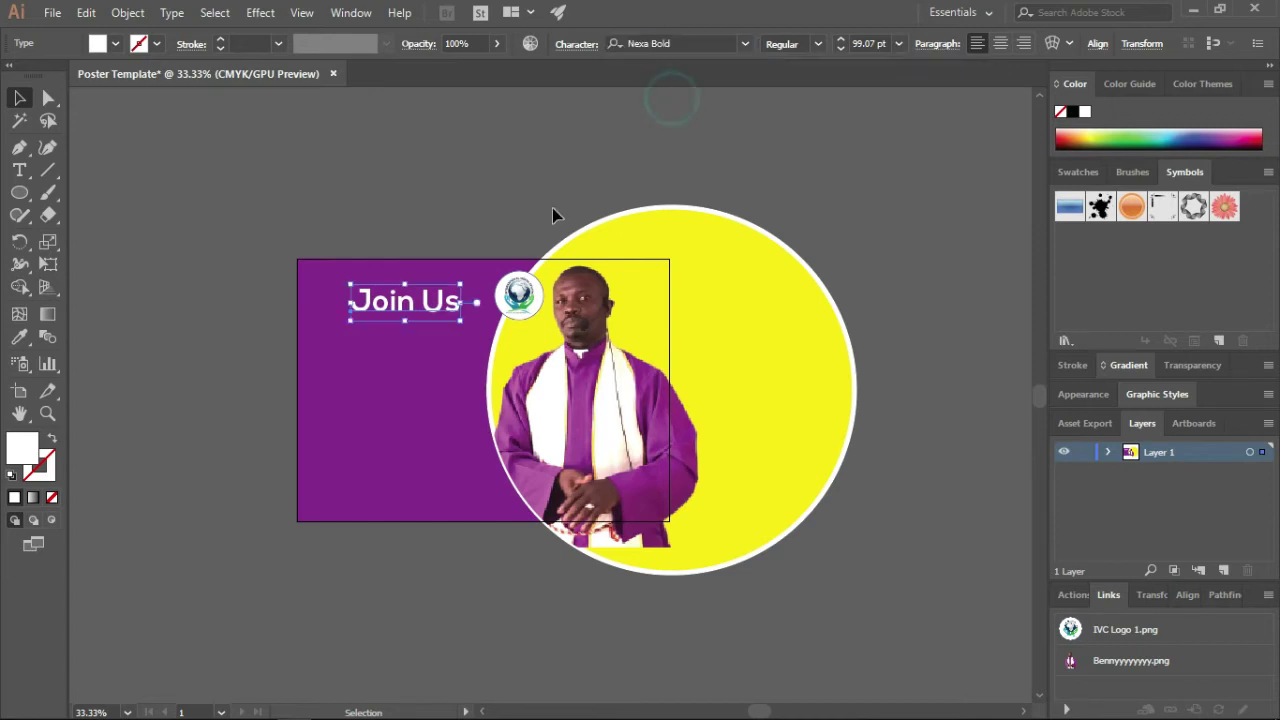
double_click(423, 310)
key("ctrl+a")
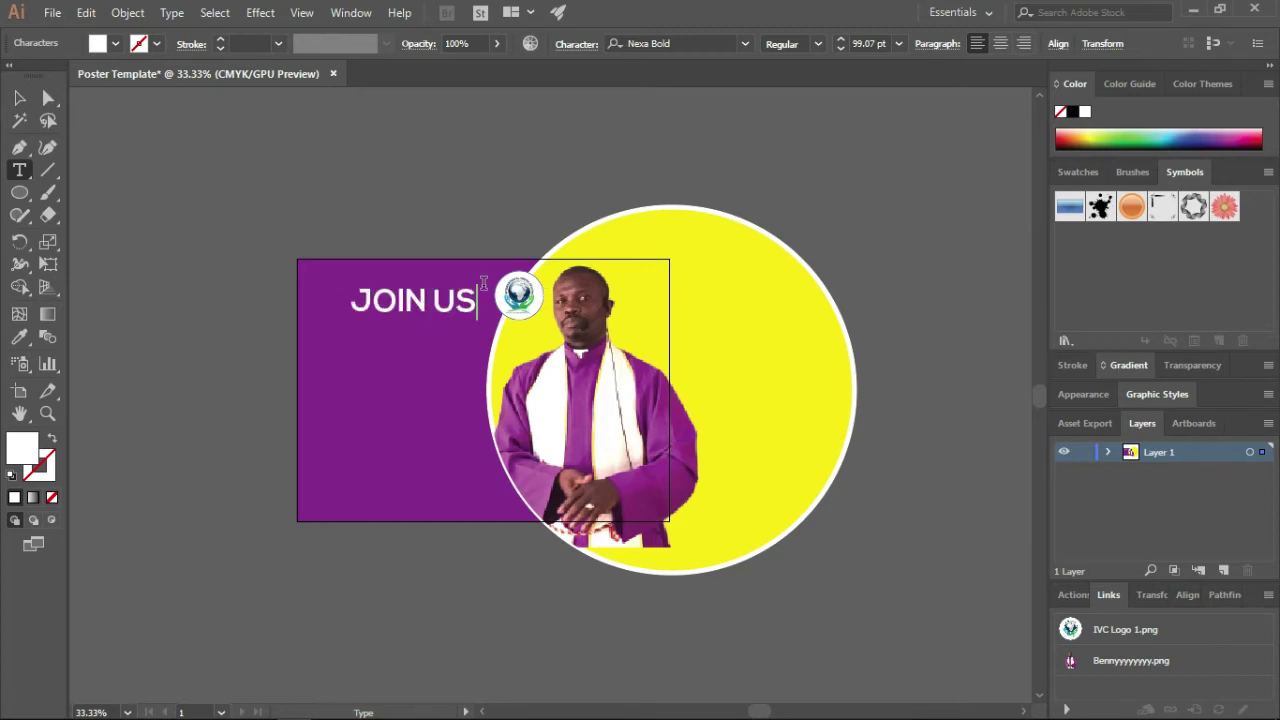
Shrink the JOIN US text and place the caret to add more words.
left_click(19, 97)
left_click(412, 300)
mouse_move(512, 272)
left_mouse_down()
mouse_move(408, 304)
mouse_move(468, 272)
left_mouse_up()
scroll(385, 318, "up", 2)
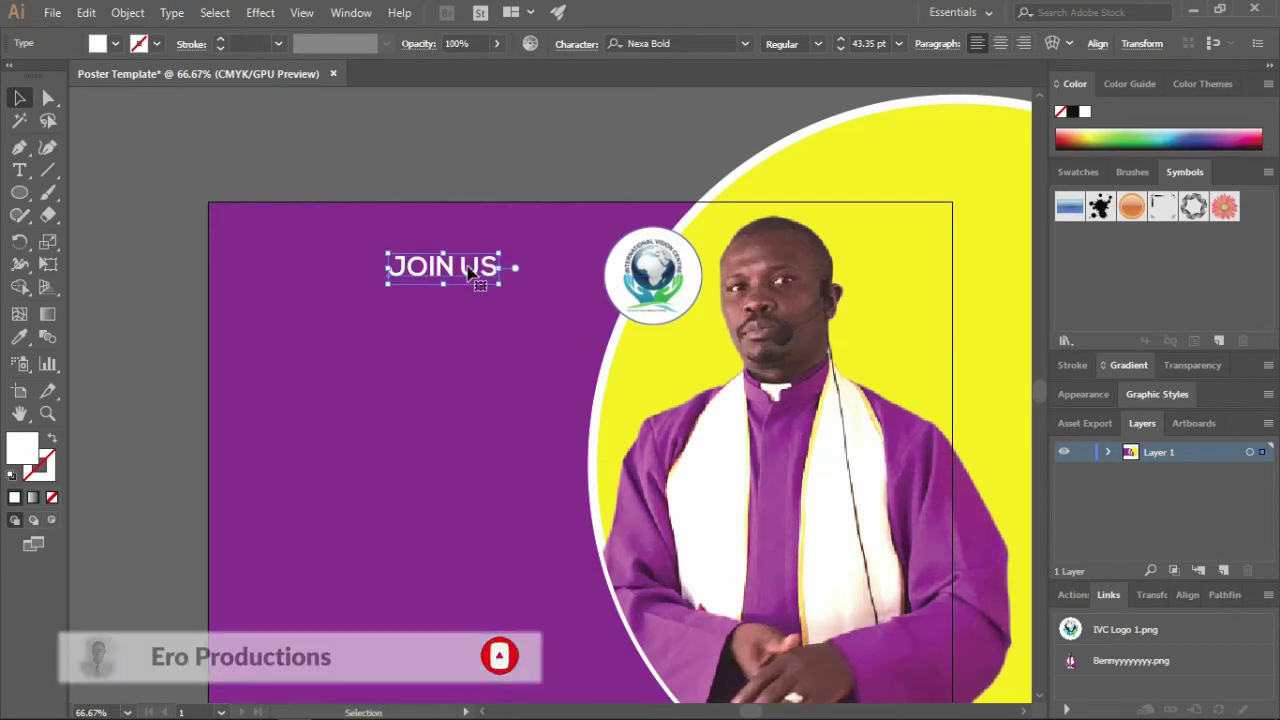
double_click(483, 266)
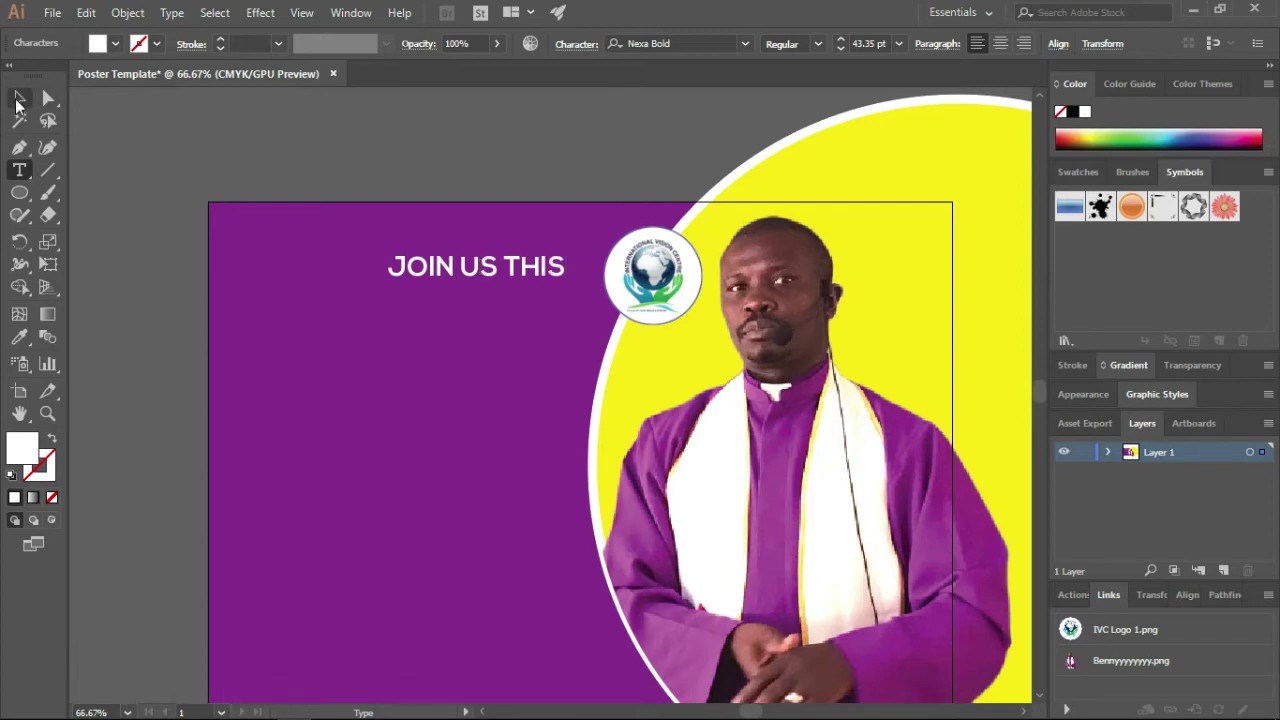
Resize JOIN US THIS to about 29.76 pt and retype a copy as SUNDAY.
left_click(18, 100)
mouse_move(565, 250)
left_mouse_down()
mouse_move(517, 260)
mouse_move(389, 342)
left_mouse_up()
key("t")
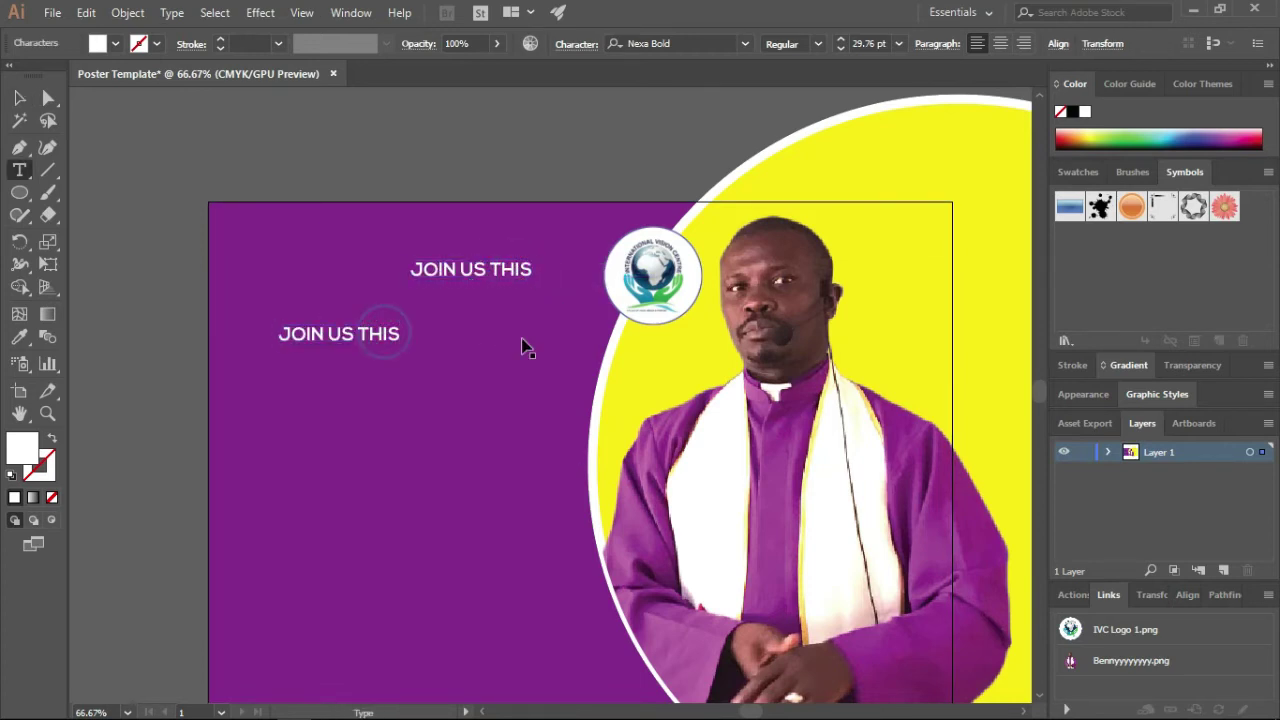
key("ctrl+a")
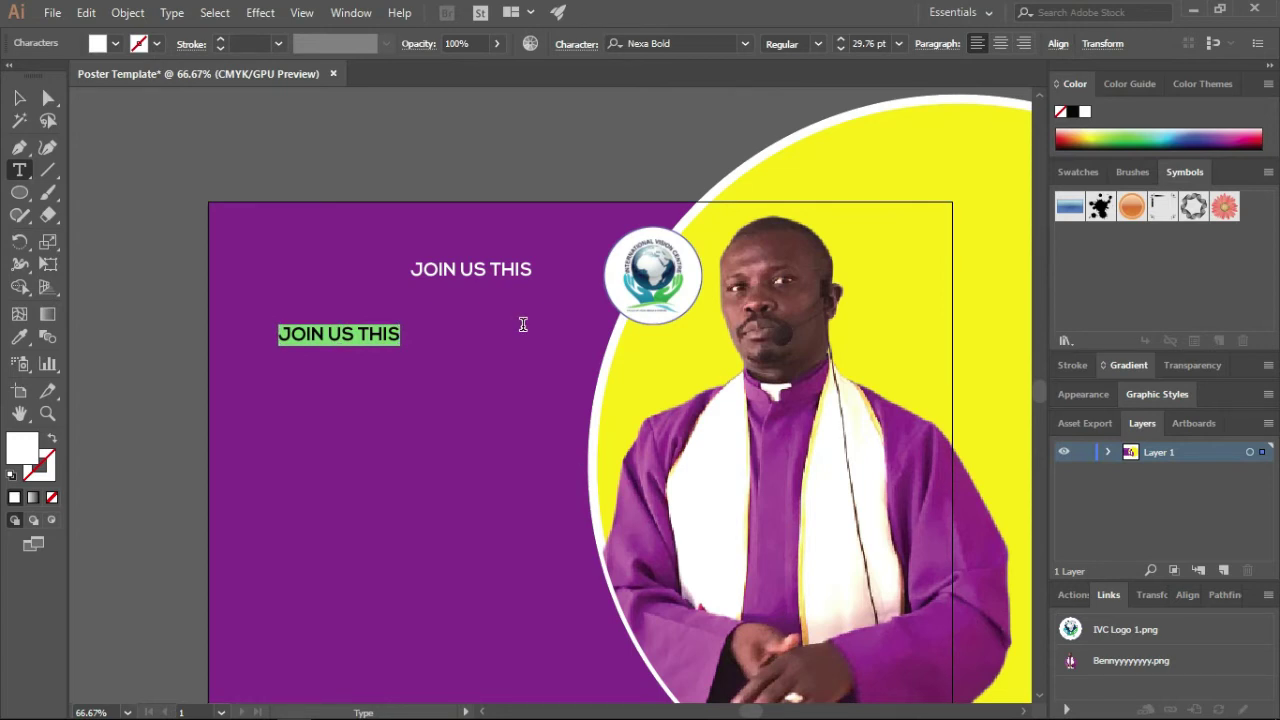
type("SUNDAY")
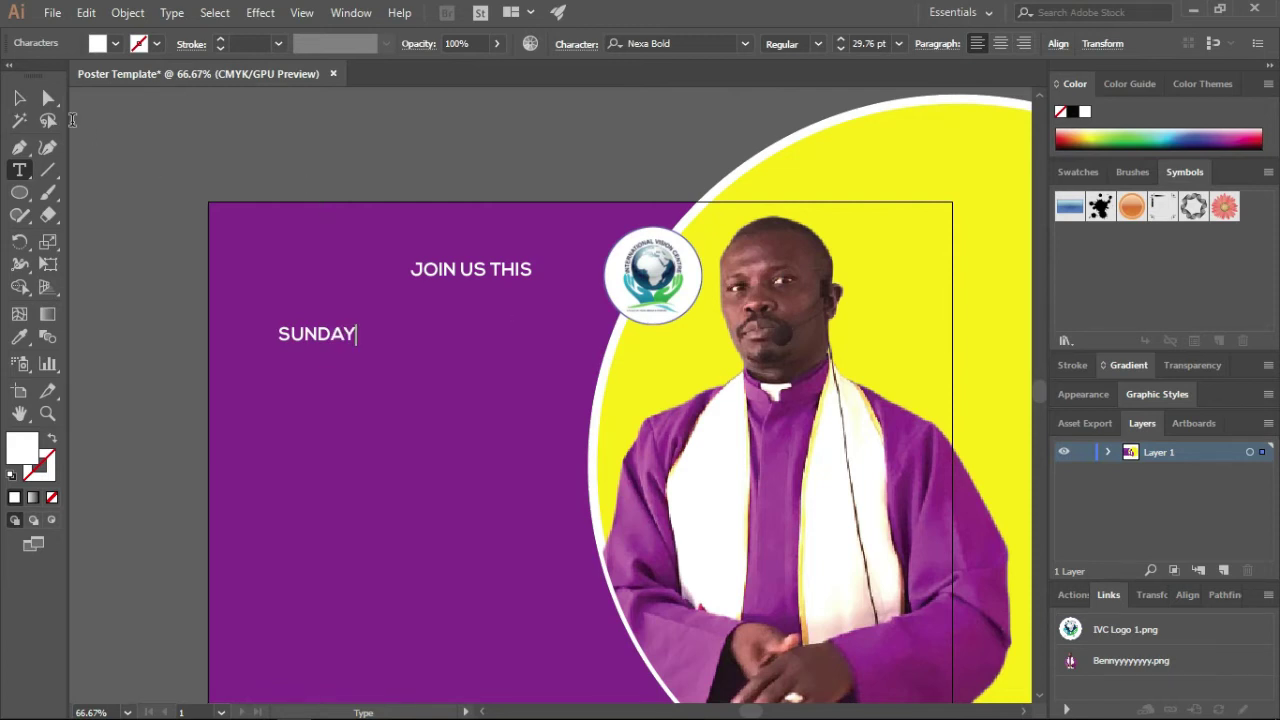
Enlarge SUNDAY, move it under JOIN US THIS, and resize JOIN US THIS.
left_click(19, 97)
left_click_drag(358, 350, 573, 510)
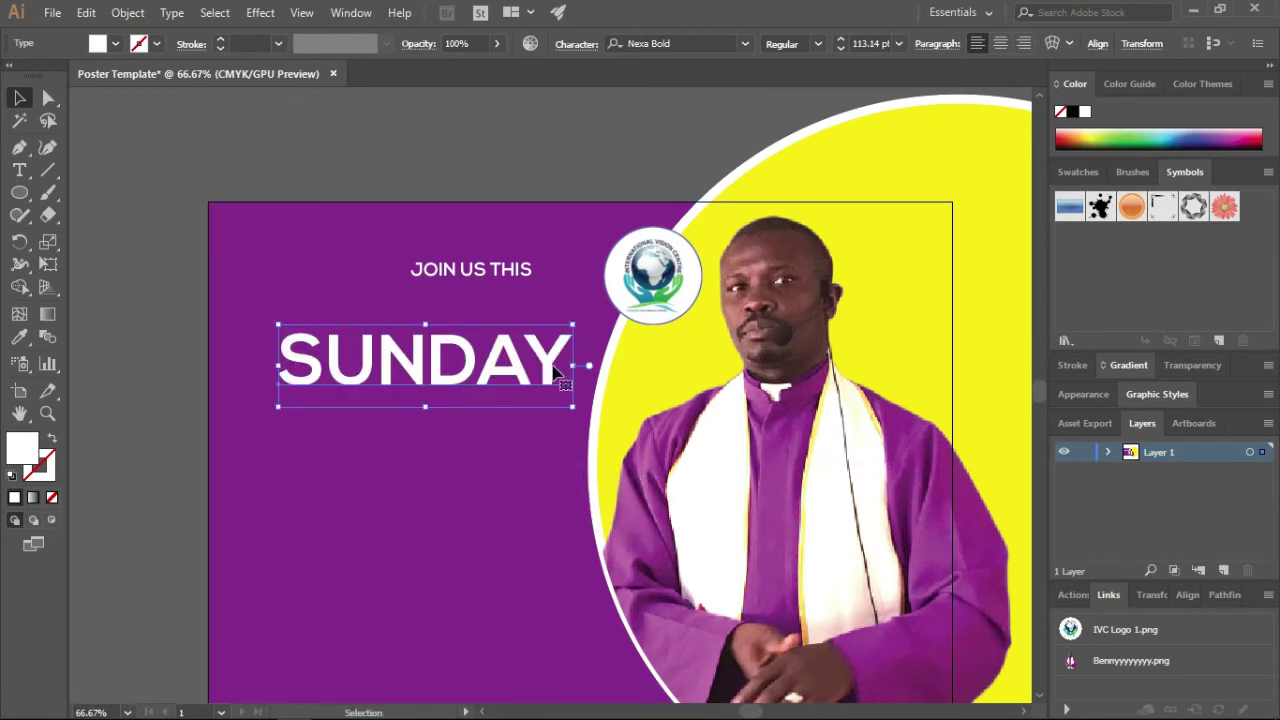
mouse_move(549, 362)
left_mouse_down()
mouse_move(522, 313)
mouse_move(538, 270)
left_mouse_up()
left_click_drag(426, 258, 409, 243)
left_click(414, 140)
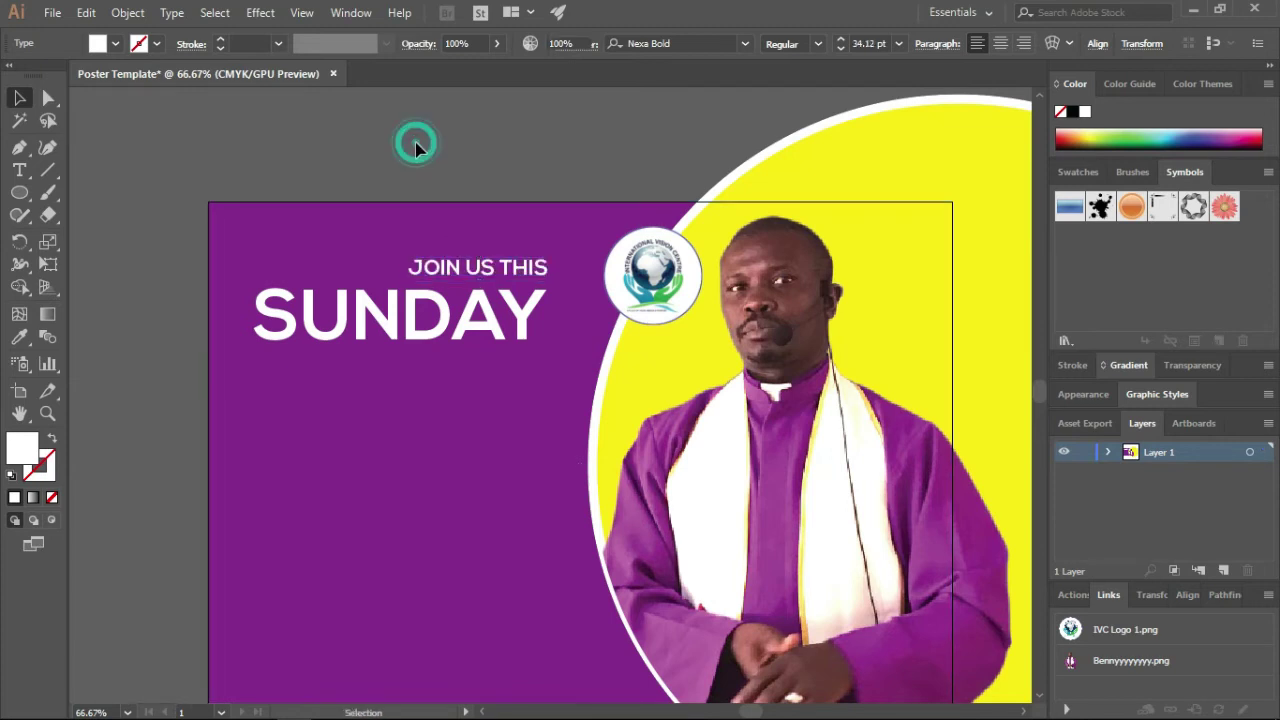
Scale and nudge SUNDAY and JOIN US THIS together as one block.
left_click(524, 278)
left_click(495, 328)
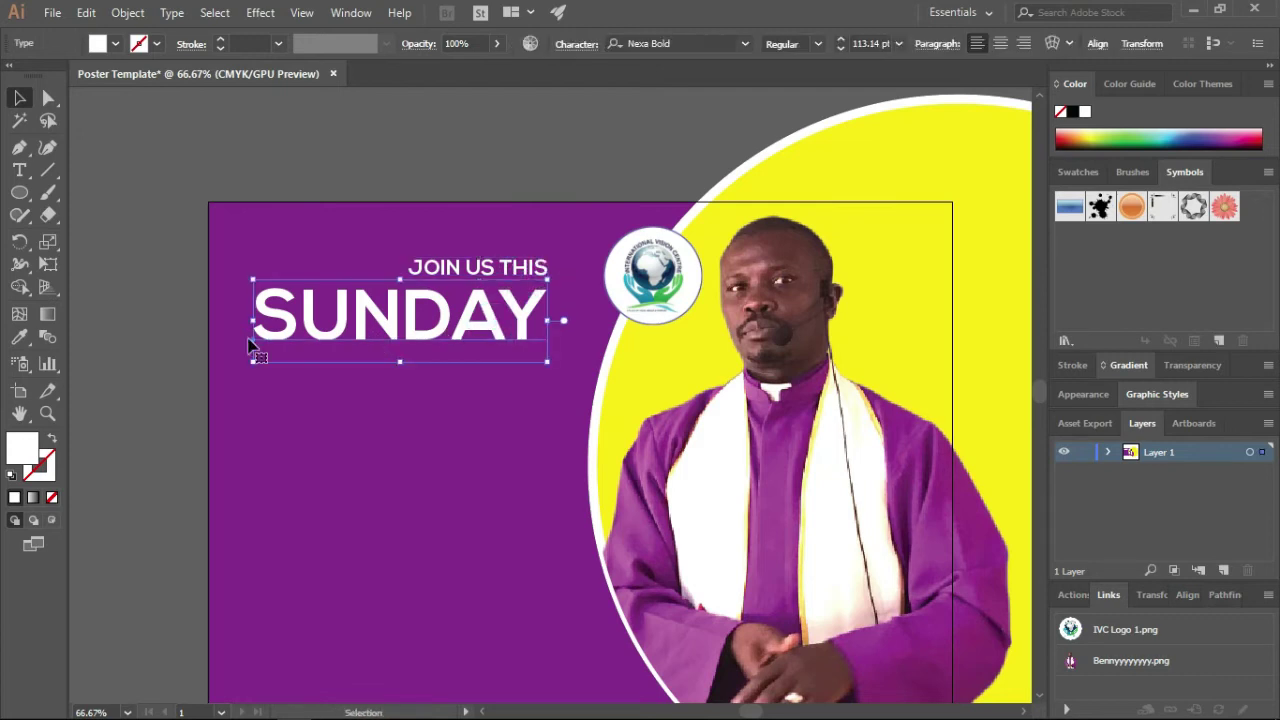
left_click(452, 272, "shift")
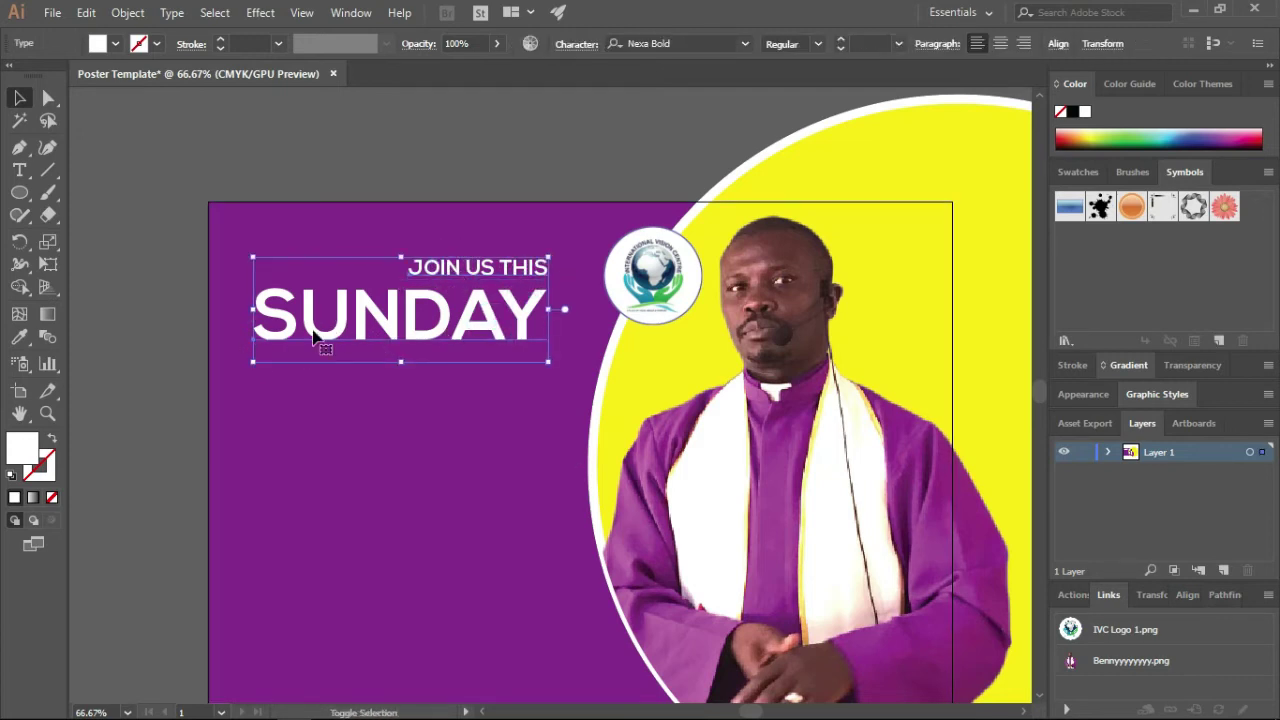
left_click_drag(252, 362, 226, 371)
left_click_drag(461, 330, 461, 320)
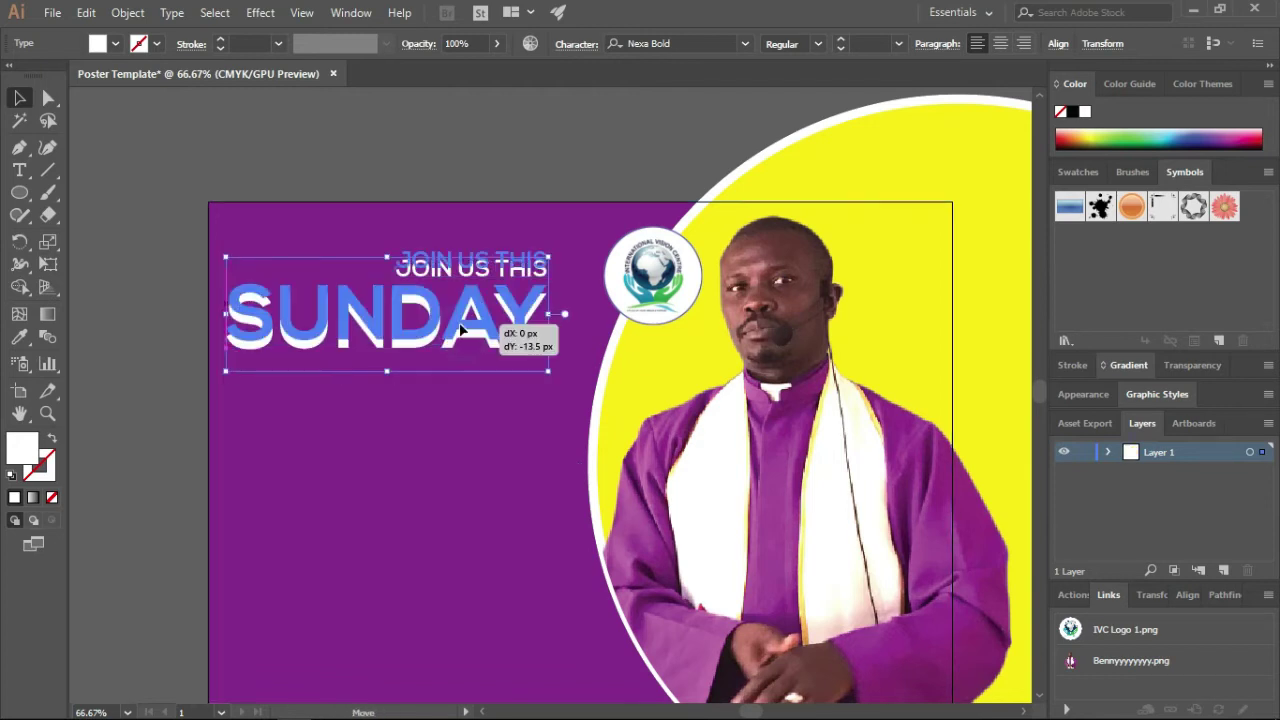
Copy JOIN US THIS below SUNDAY and clear its text to a blank line.
left_click(263, 396)
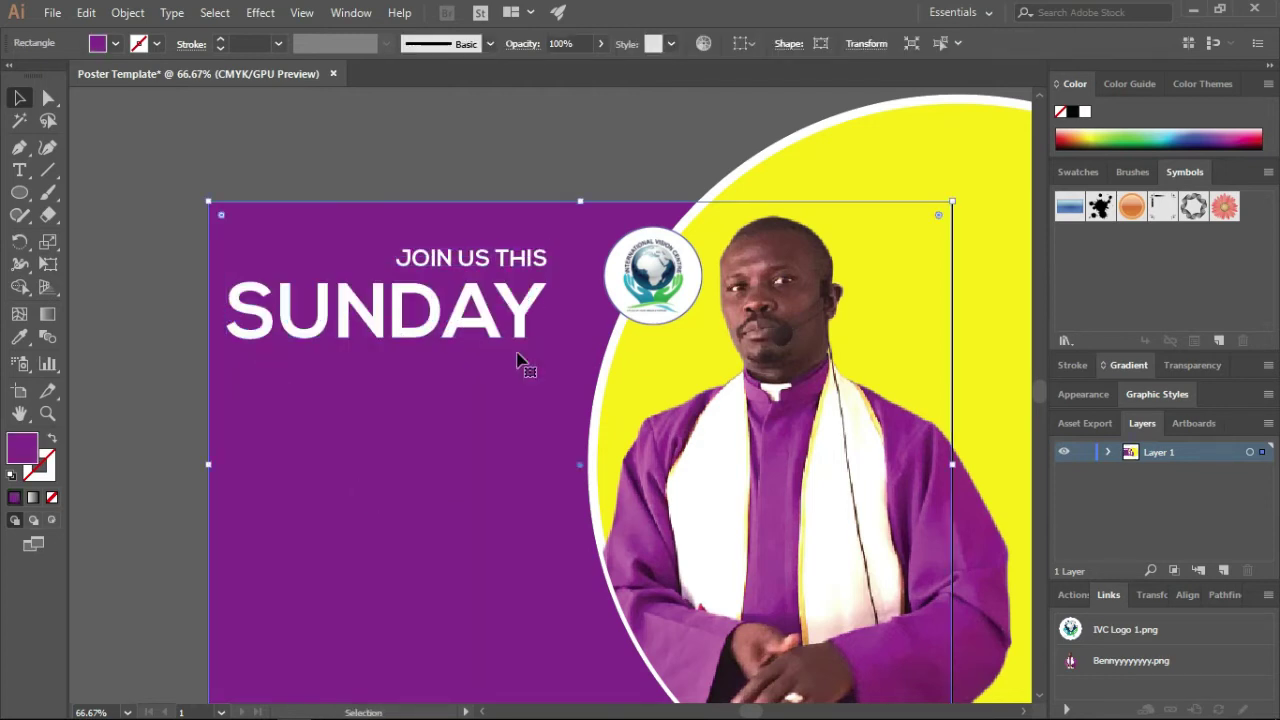
left_click(505, 257)
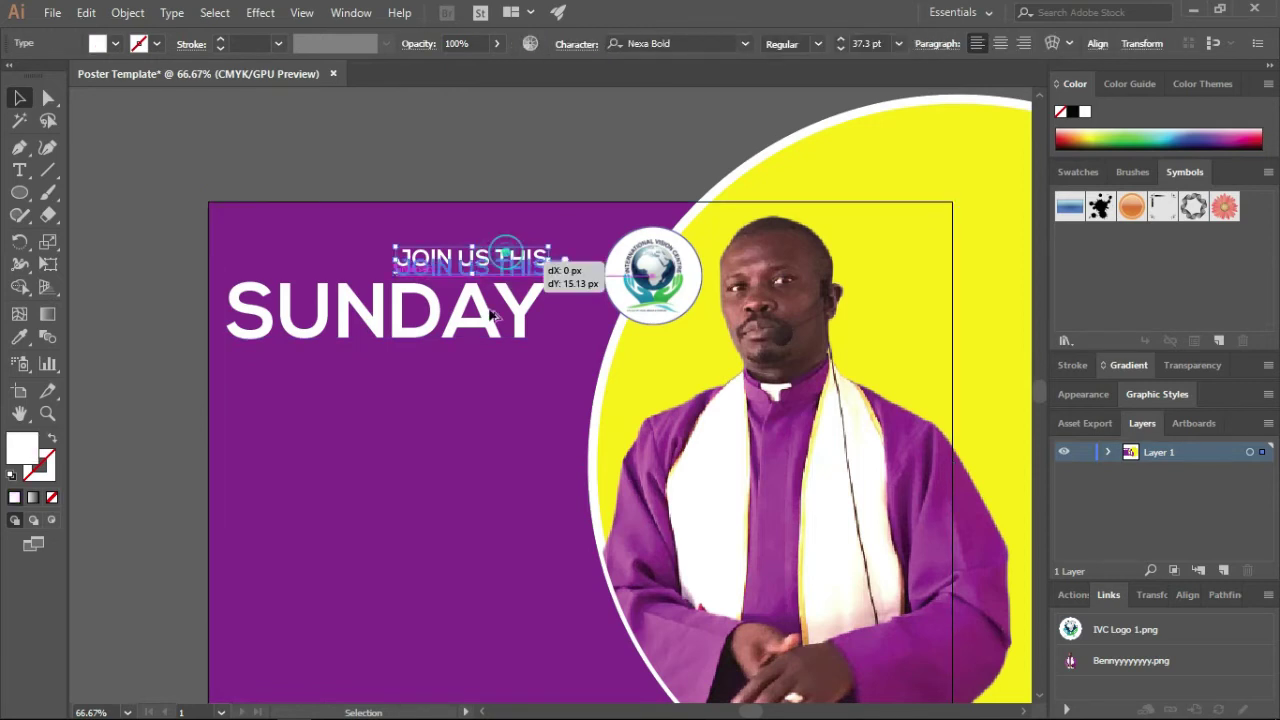
left_click_drag(507, 257, 388, 404)
key("t")
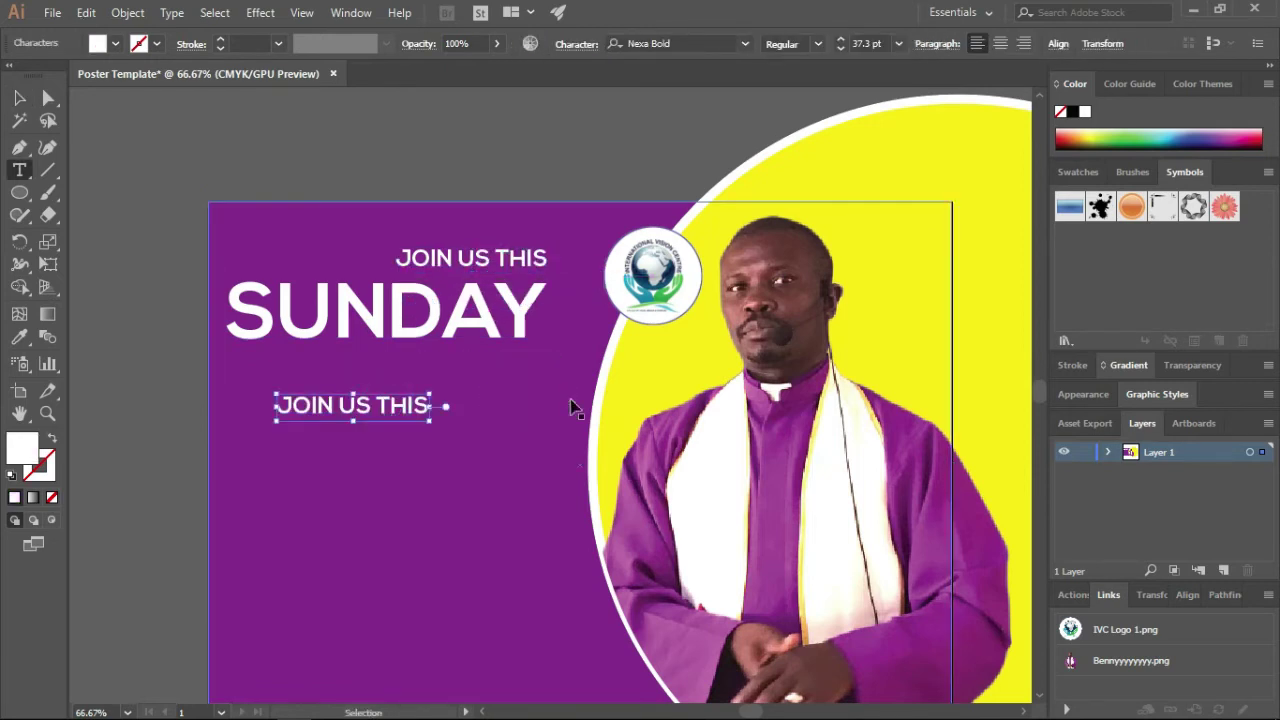
key("ctrl+a")
key("BackSpace")
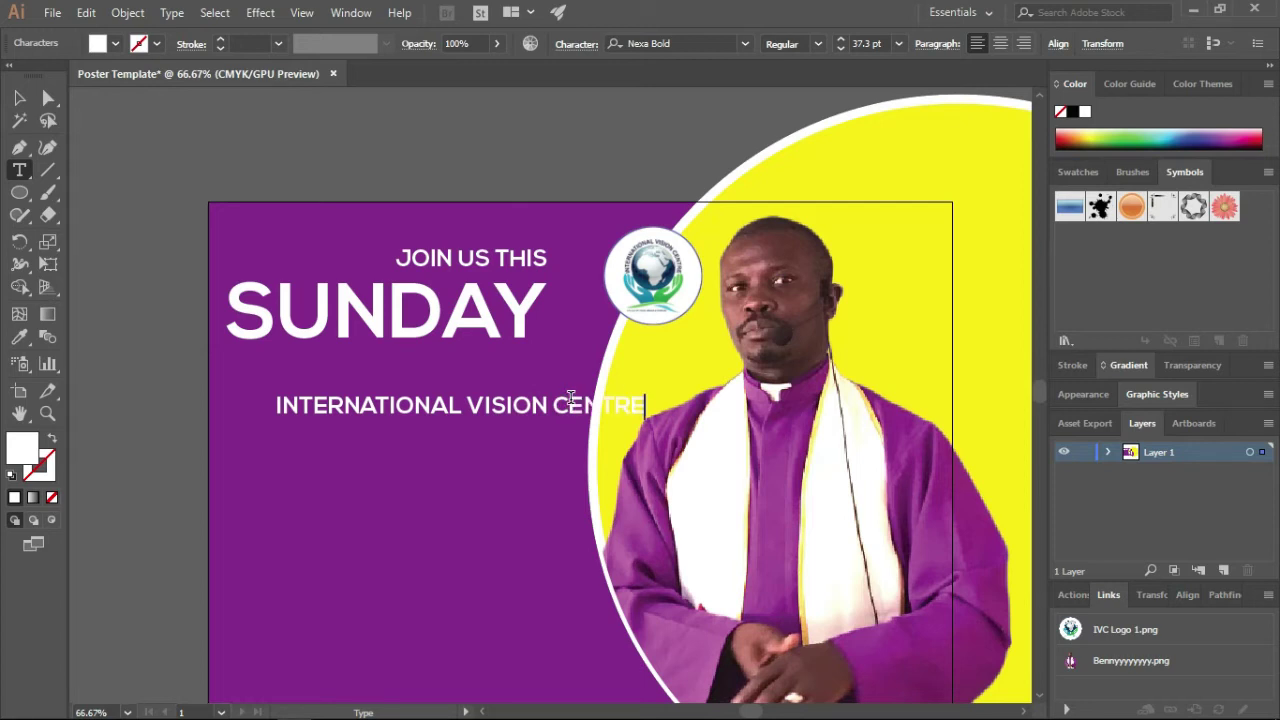
Shrink the INTERNATIONAL VISION CENTRE line and set it in Nexa Light.
left_click(19, 97)
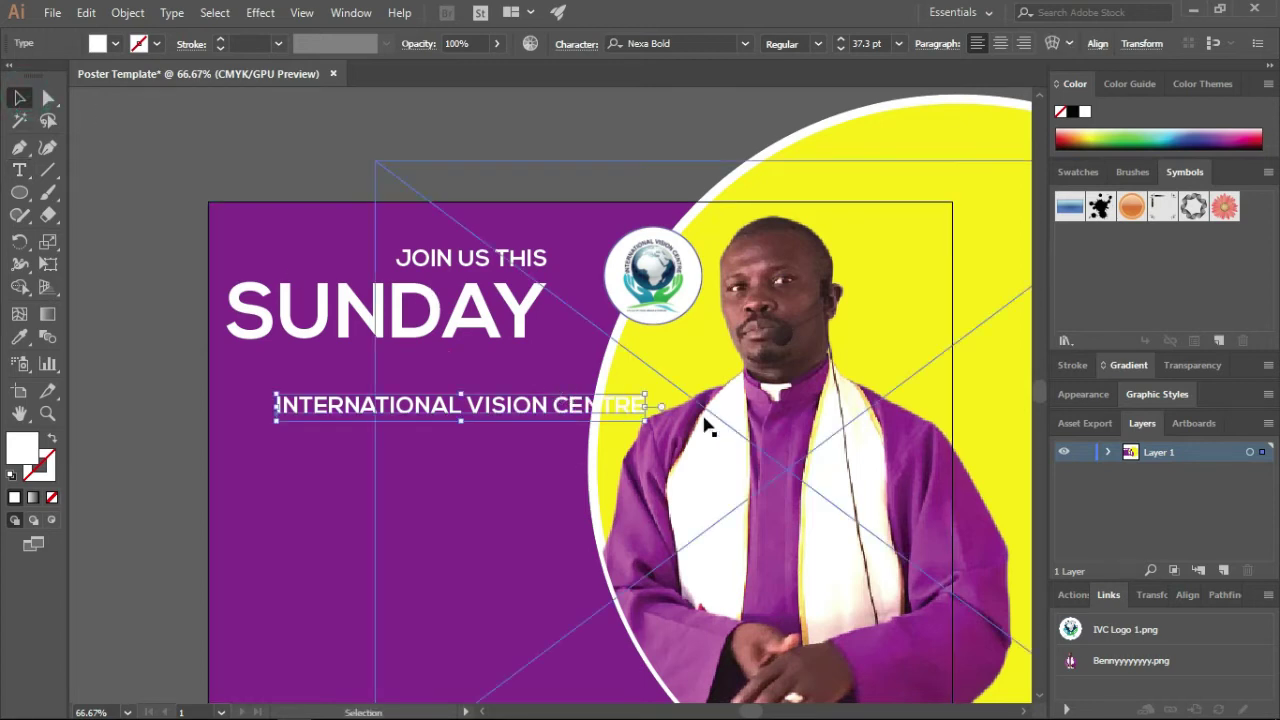
mouse_move(647, 393)
left_mouse_down()
mouse_move(490, 420)
mouse_move(402, 366)
mouse_move(531, 378)
left_mouse_up()
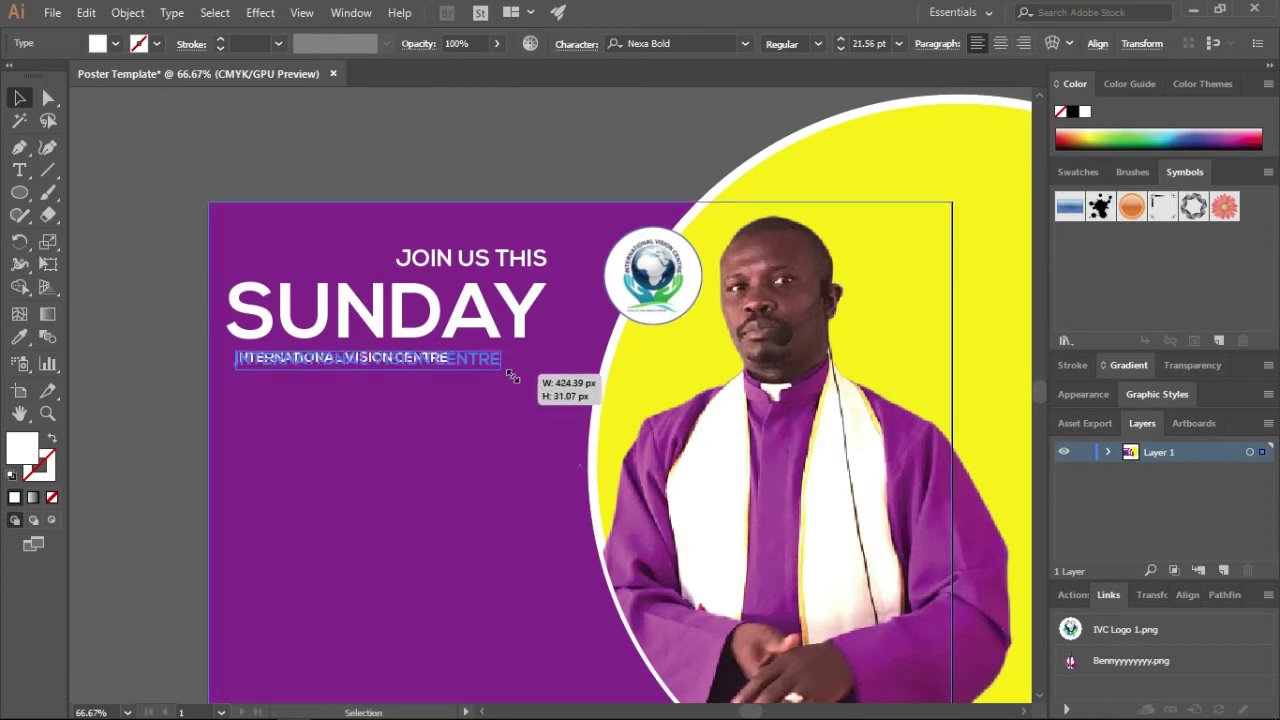
left_click(679, 43)
type("NEXA")
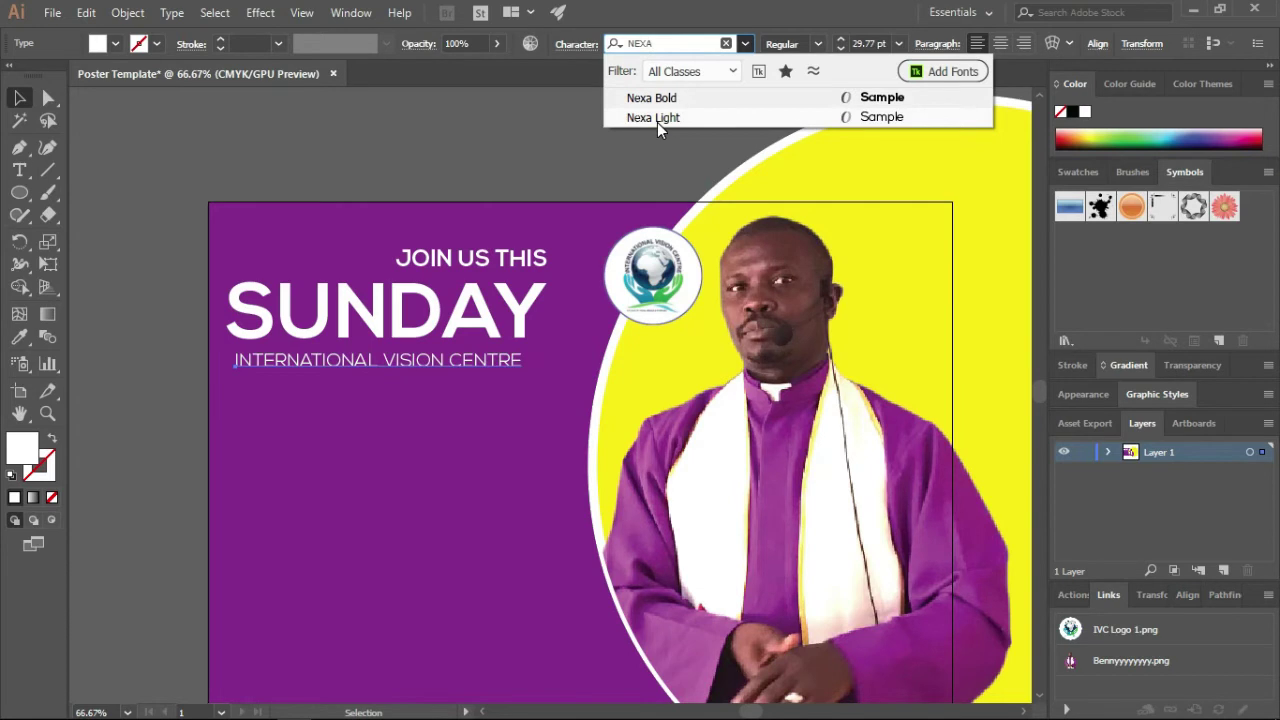
left_click(655, 119)
Nudge INTERNATIONAL VISION CENTRE left and widen it to match SUNDAY, about 30.98 pt.
scroll(481, 368, "up", 2)
scroll(481, 368, "up", 2)
scroll(481, 368, "down", 1)
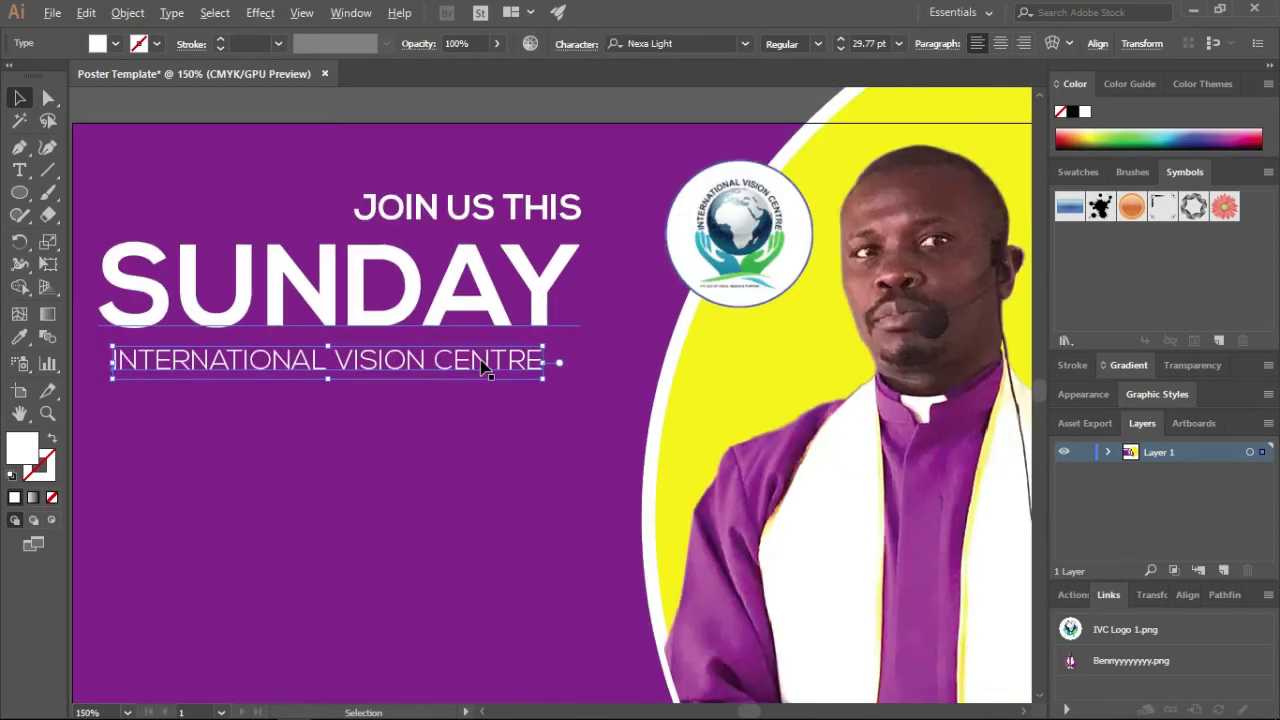
left_click(408, 368)
left_click(205, 366)
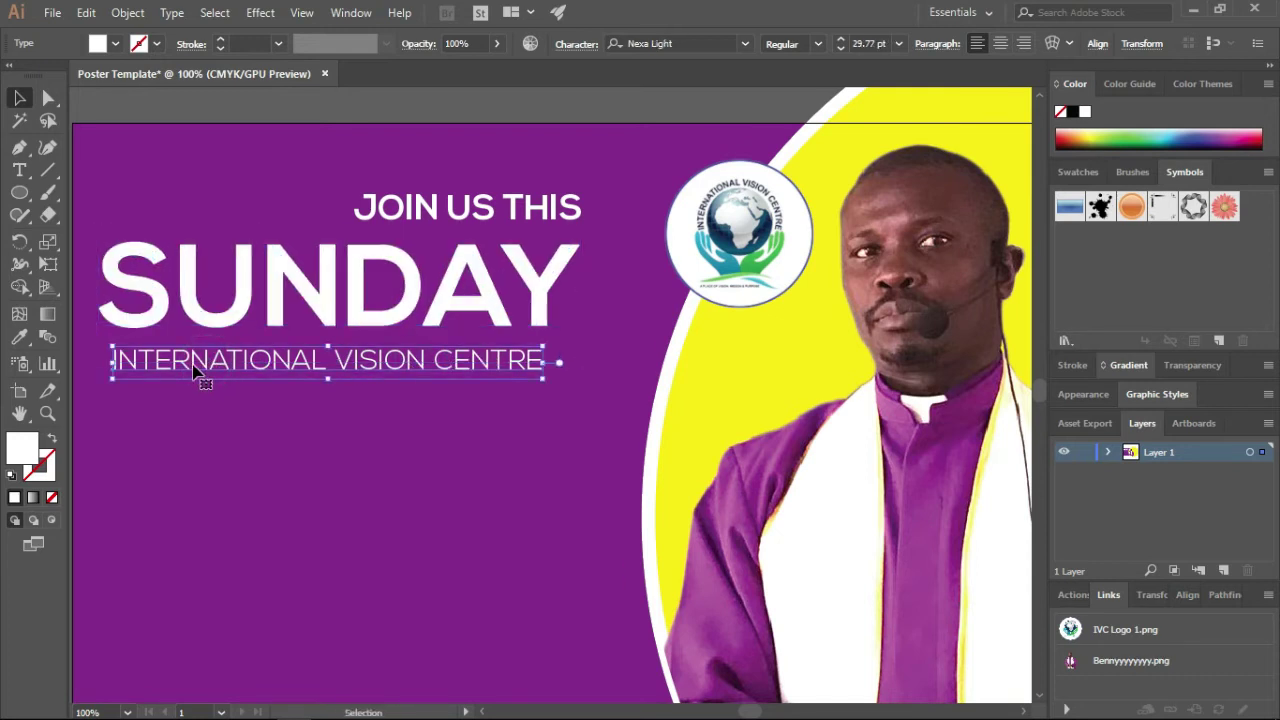
key("Left")
key("Left")
key("Left")
key("Left")
key("Left")
key("Left")
key("Left")
key("Left")
key("Left")
key("Left")
left_click_drag(534, 345, 550, 338)
scroll(500, 368, "down", 1)
scroll(500, 368, "down", 1)
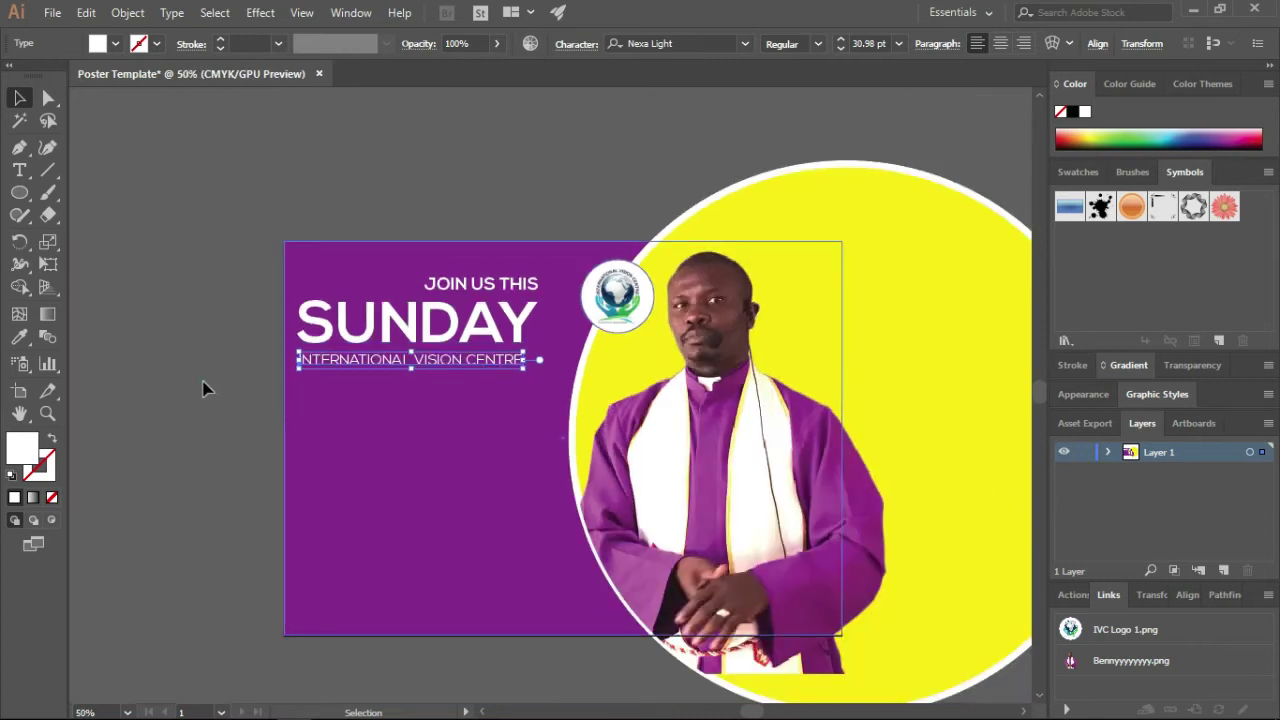
left_click(200, 382)
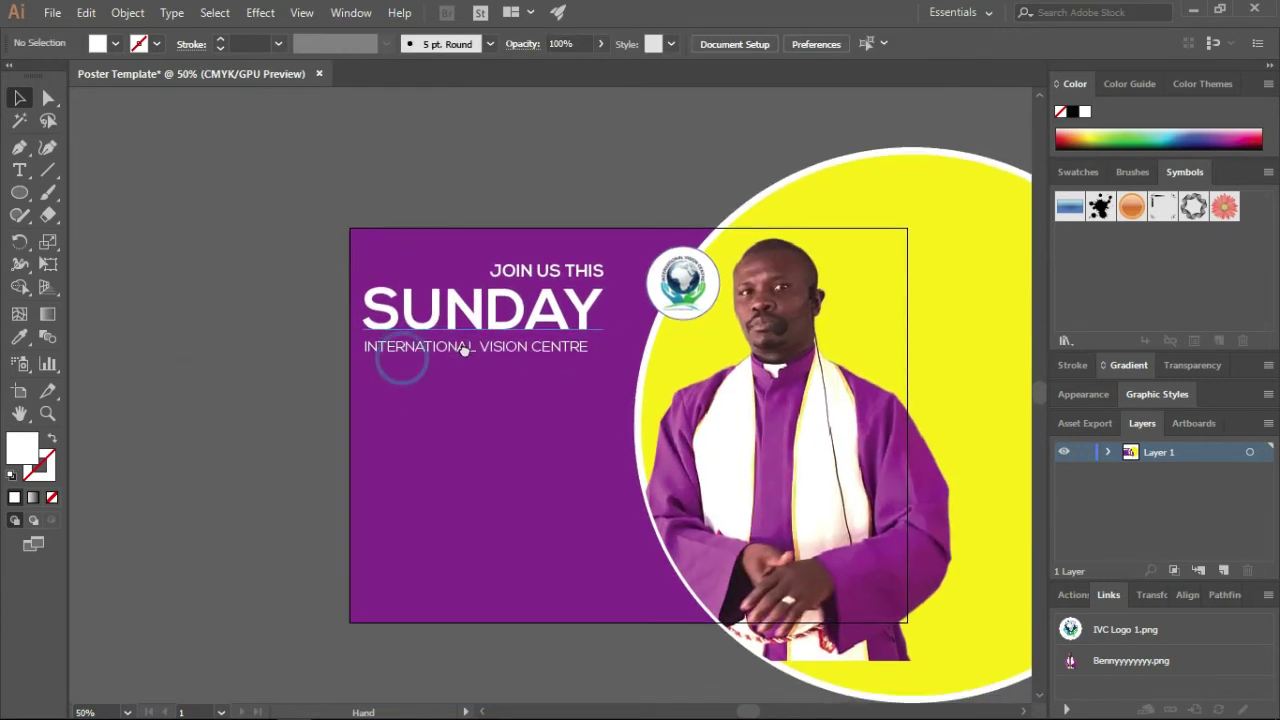
scroll(468, 370, "up", 1)
scroll(468, 370, "up", 1)
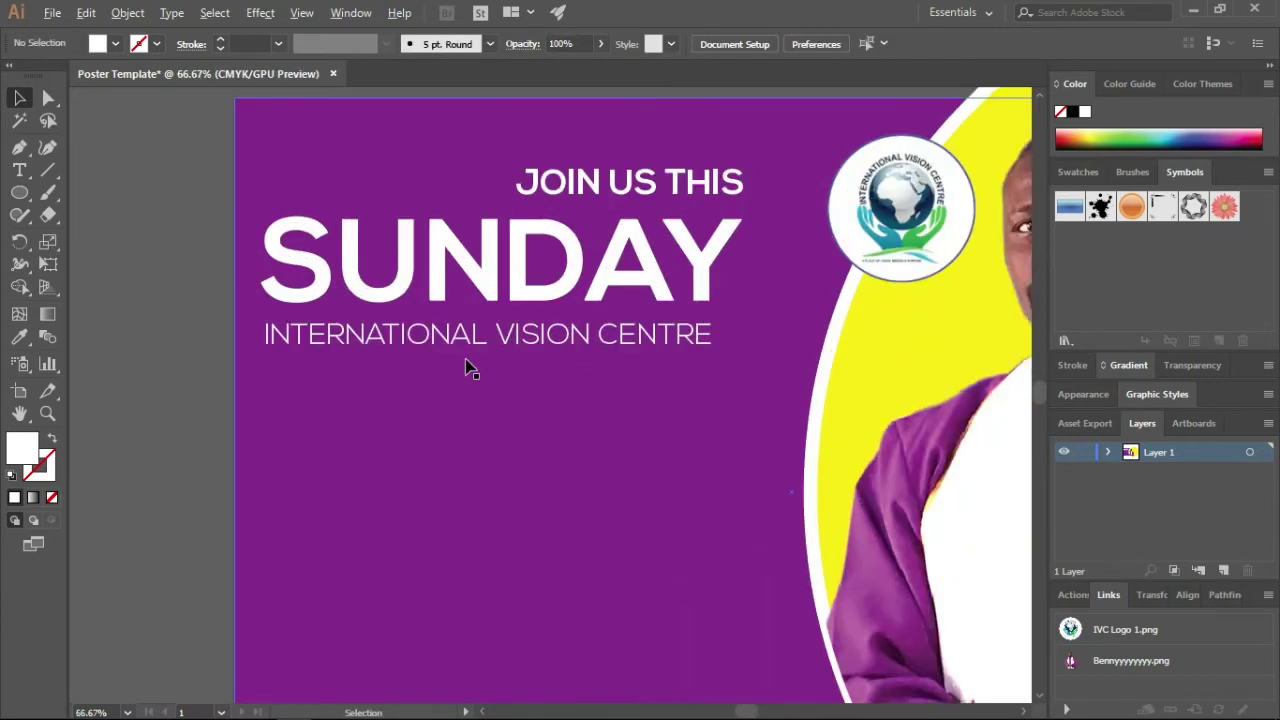
scroll(468, 370, "down", 1)
left_click_drag(561, 357, 528, 351)
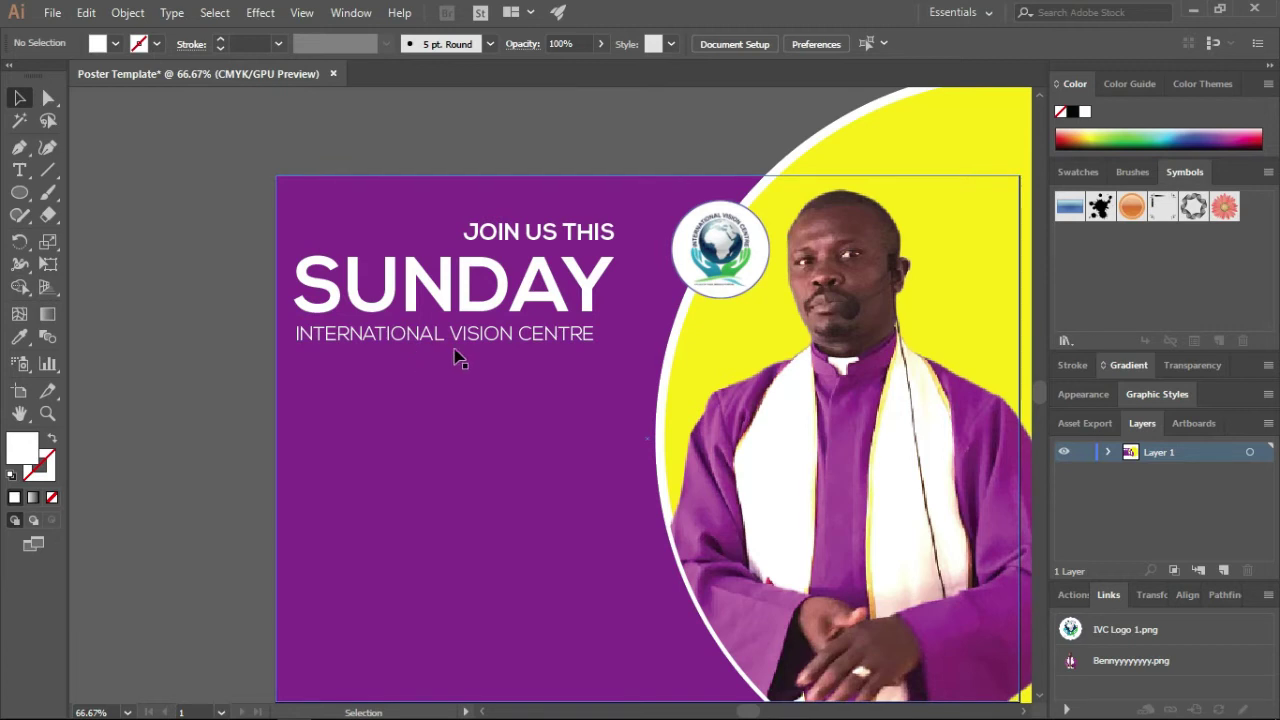
mouse_move(503, 349)
left_mouse_down()
mouse_move(485, 264)
mouse_move(478, 366)
left_mouse_up()
left_click(476, 228)
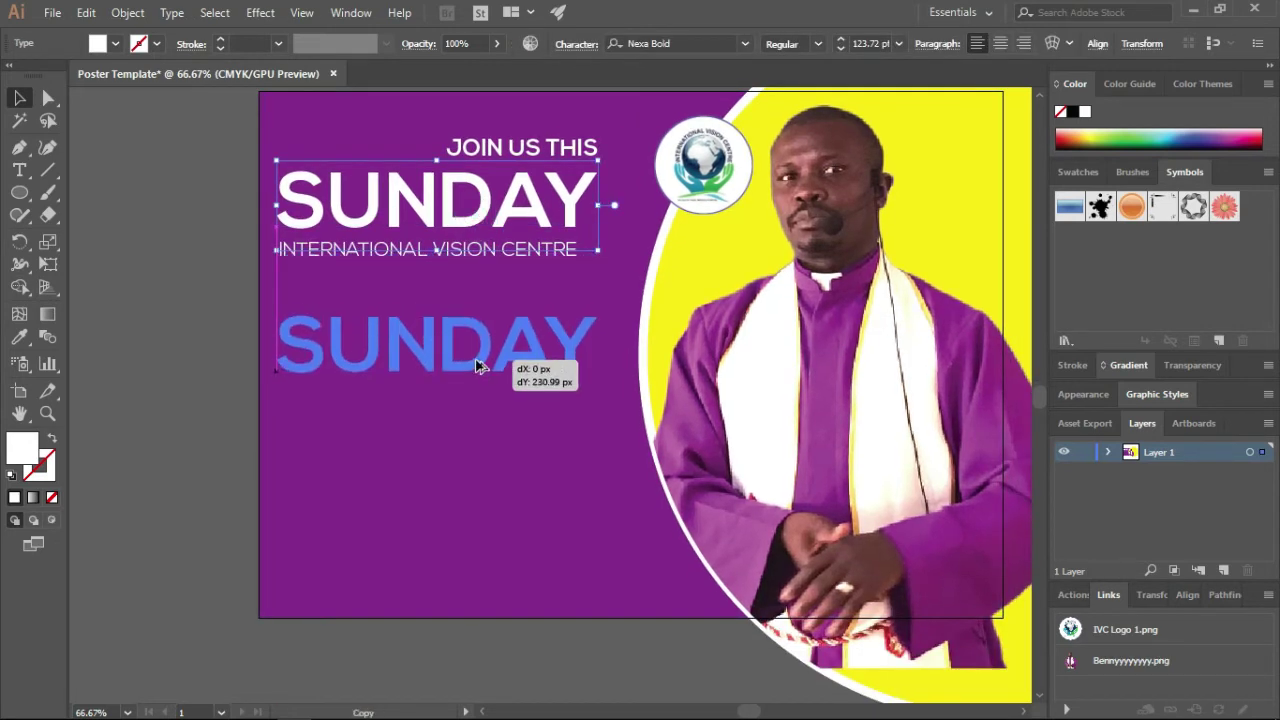
Retype the SUNDAY copy as UNDERSTANDING THE VISION, shrink it to 42.9 pt, move it under the church name.
key("t")
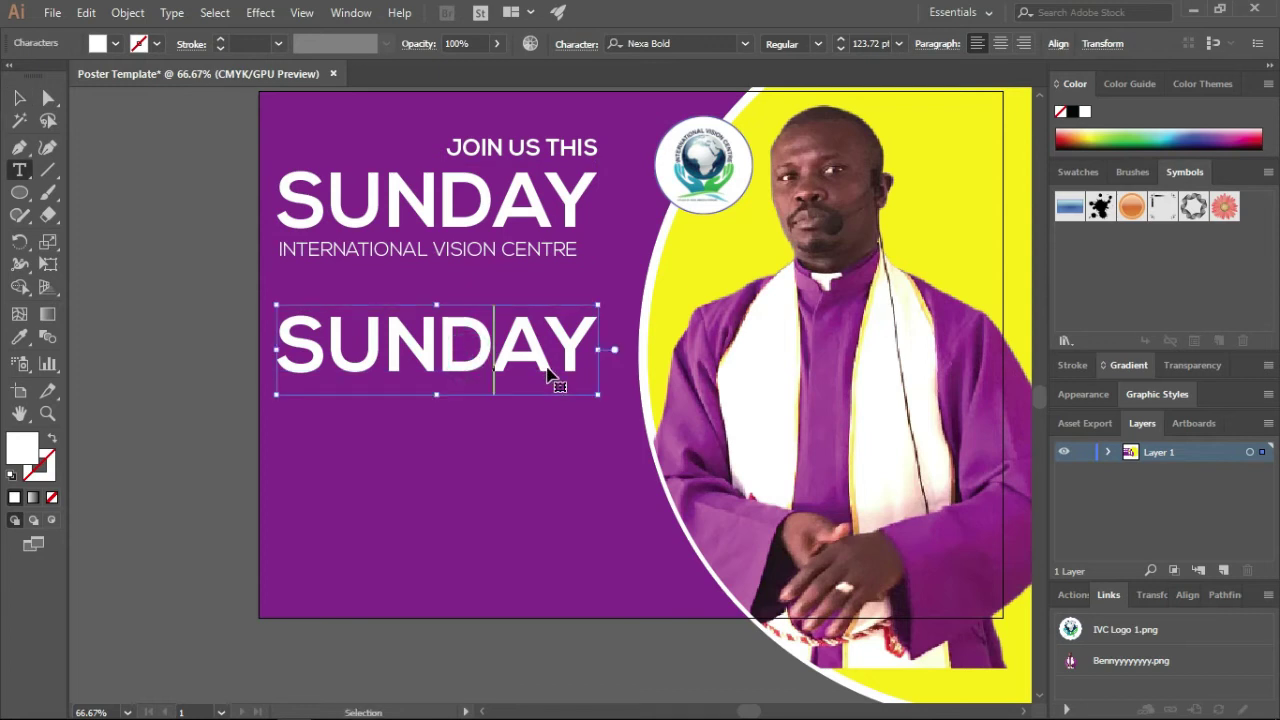
double_click(546, 367)
type("UNDERSTA")
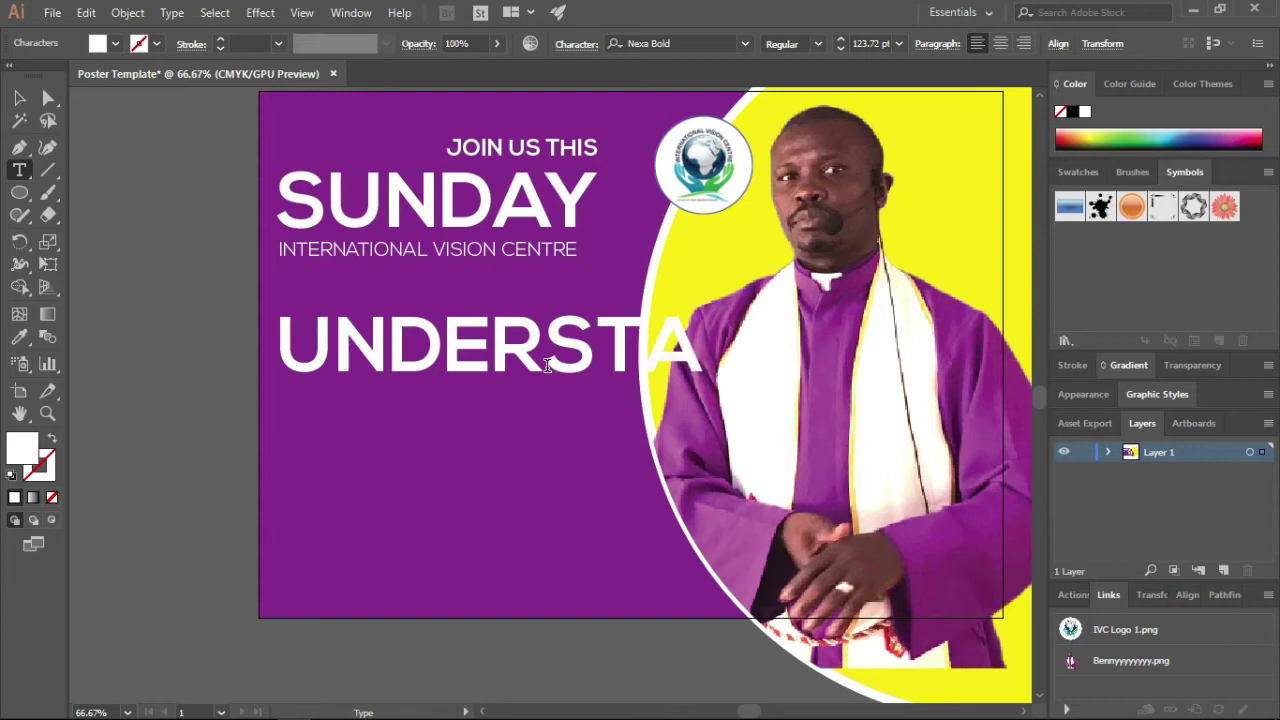
type("NDING ")
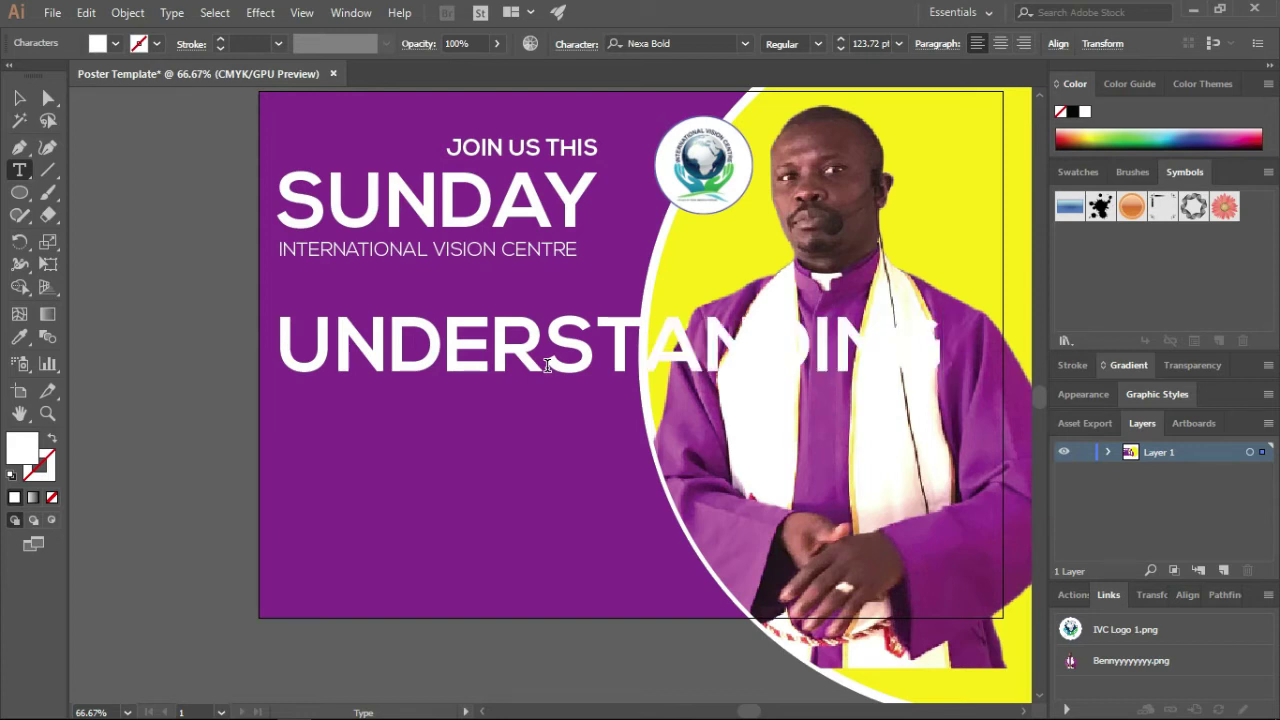
type("THE")
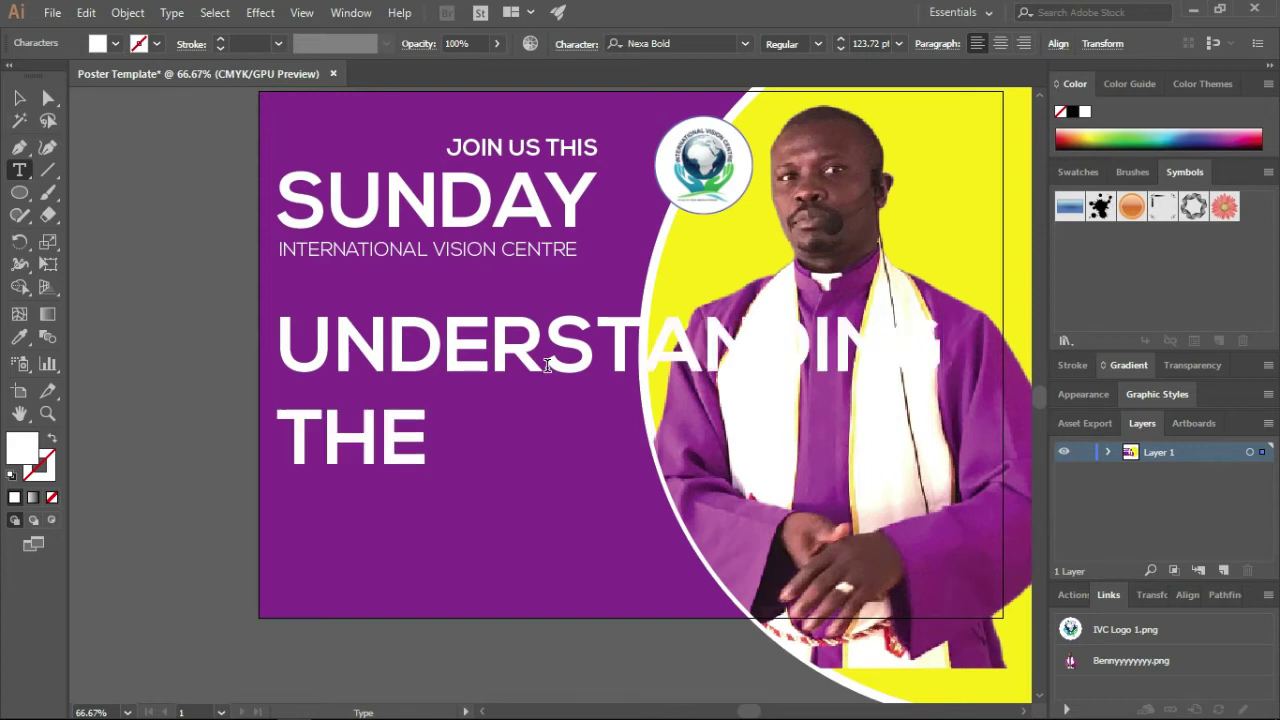
type(" VISION")
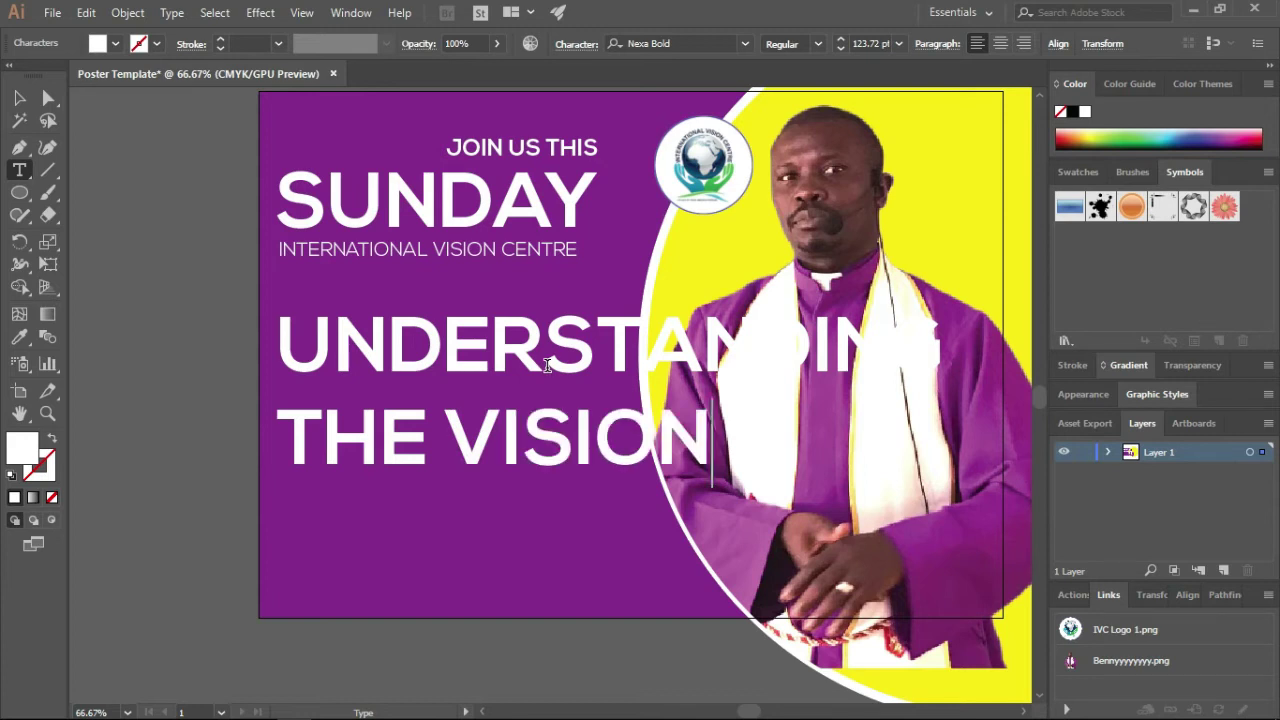
left_click(19, 97)
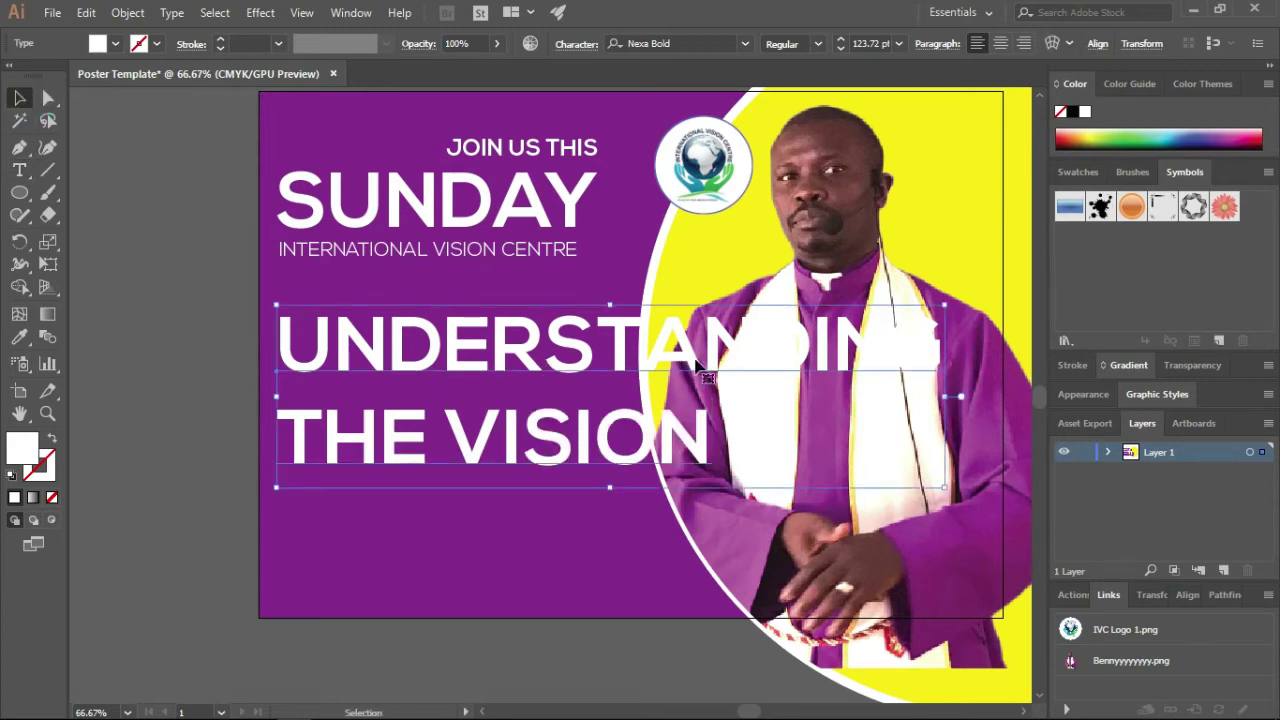
left_click_drag(946, 304, 508, 425)
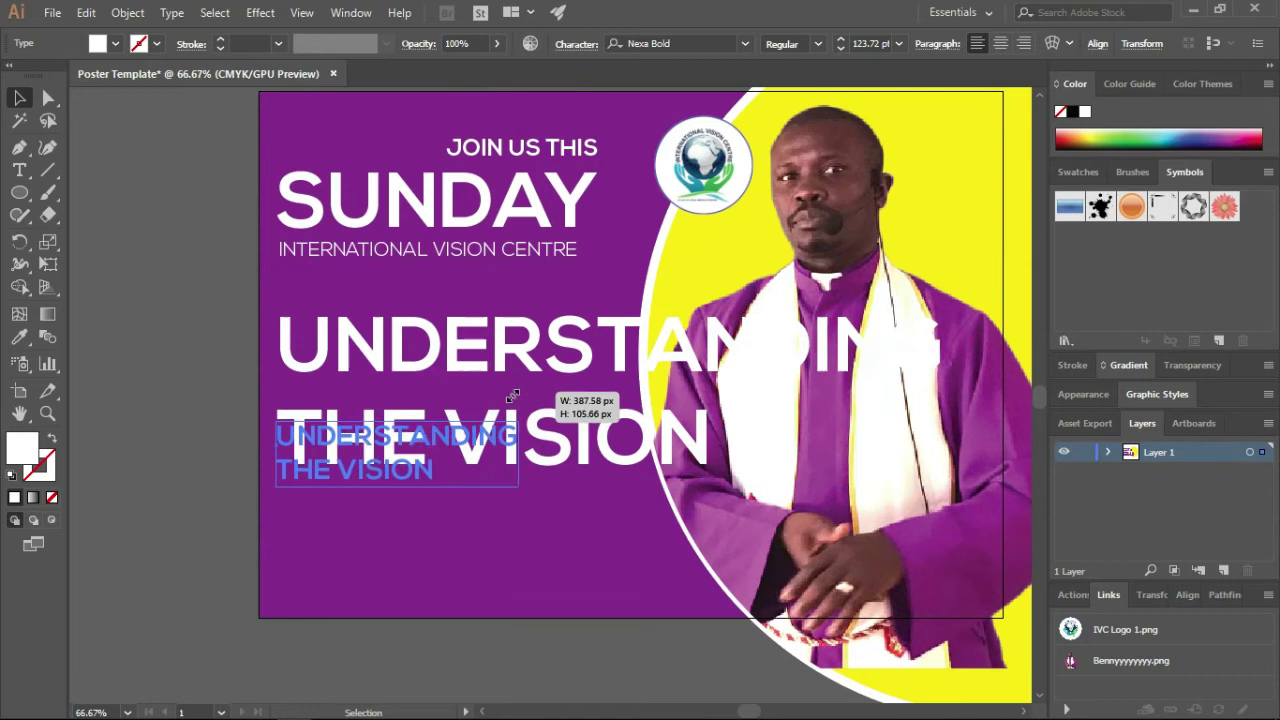
left_click_drag(436, 471, 449, 391)
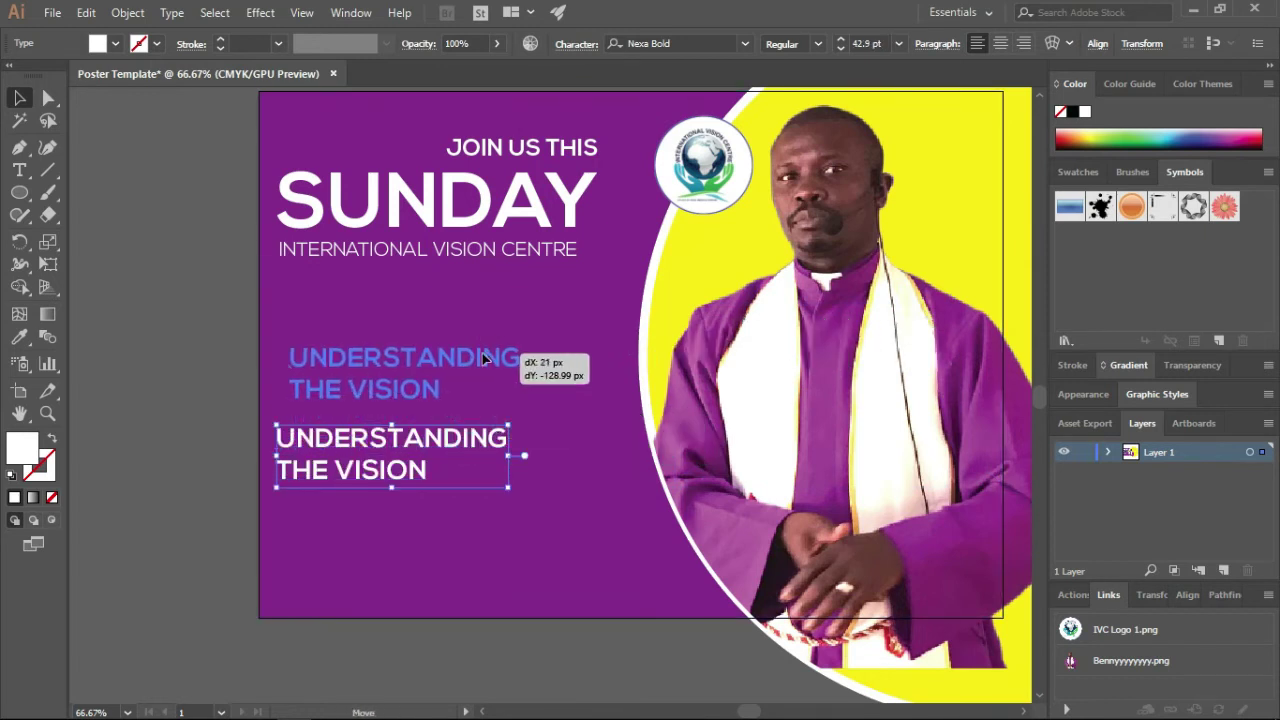
Set the headline in Lato Black and enlarge it.
left_click(650, 45)
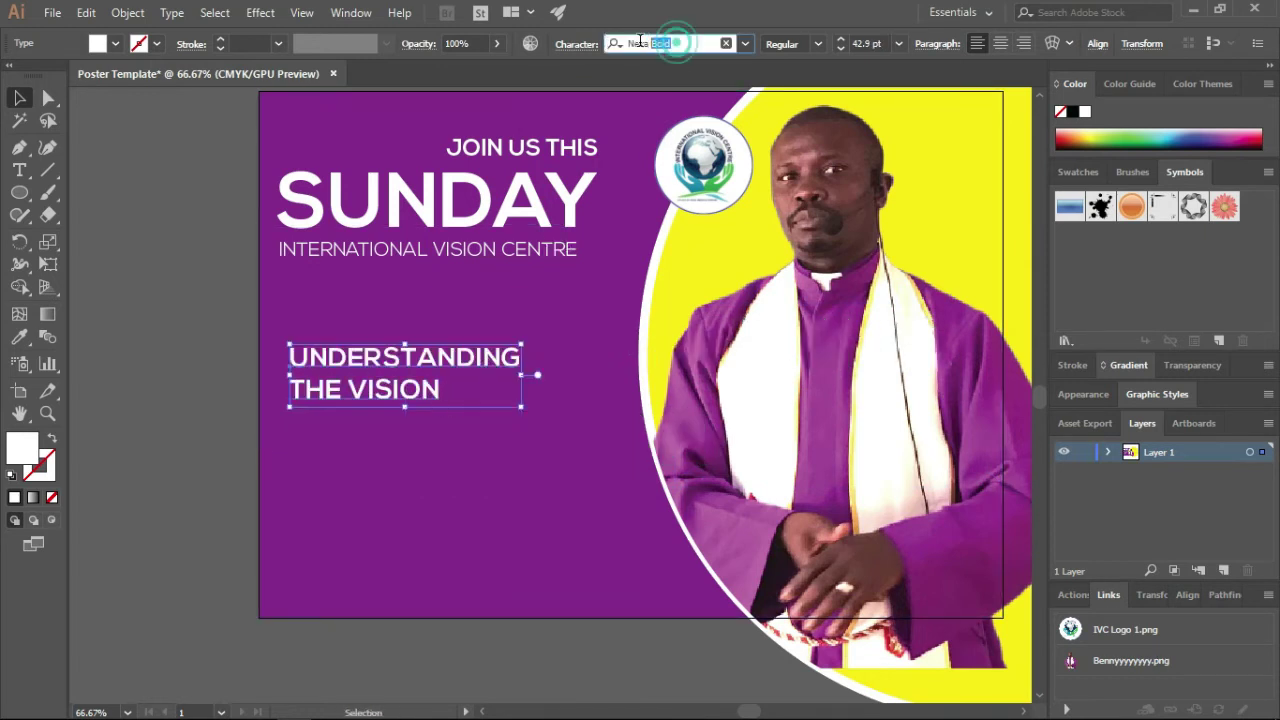
type("LATO")
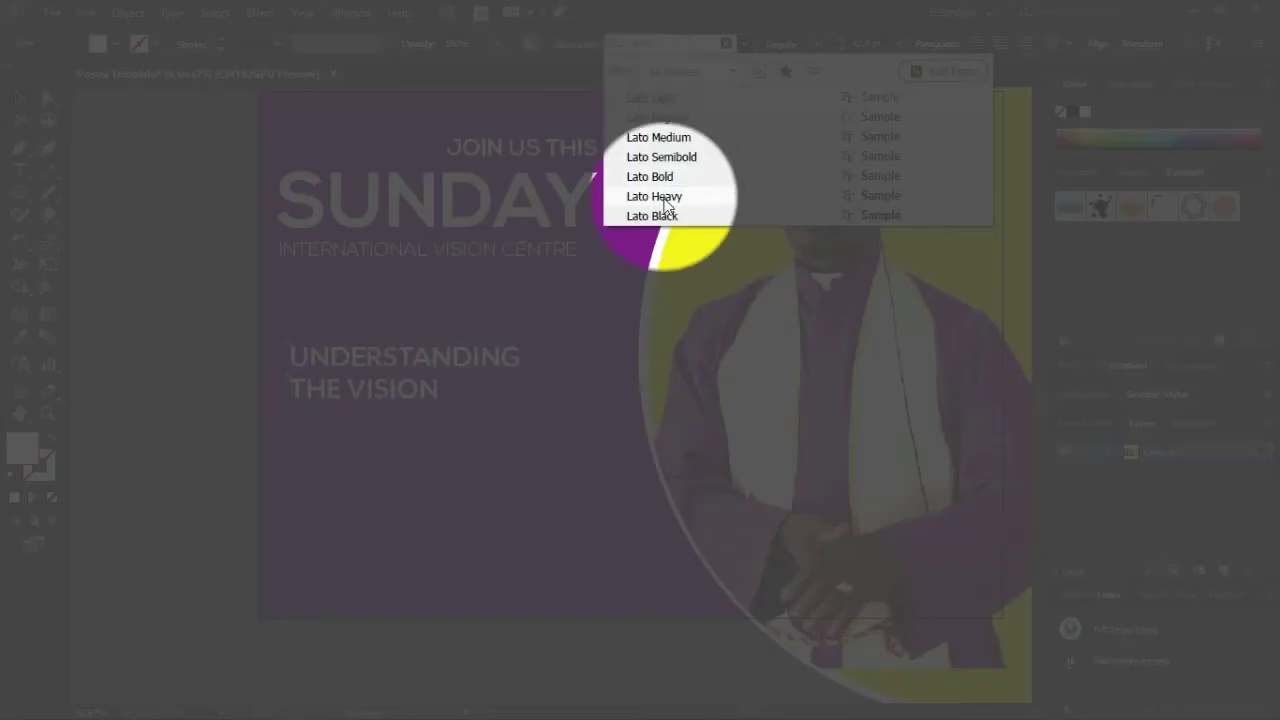
left_click(672, 218)
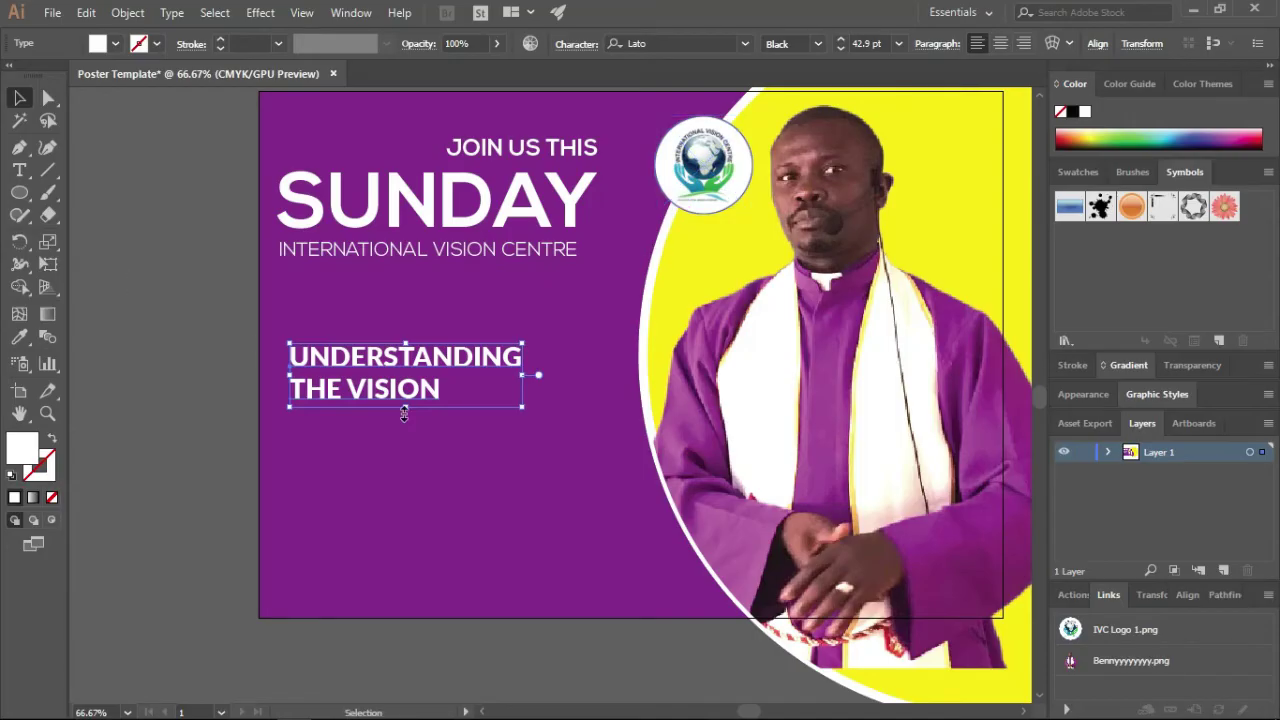
left_click_drag(521, 409, 590, 425)
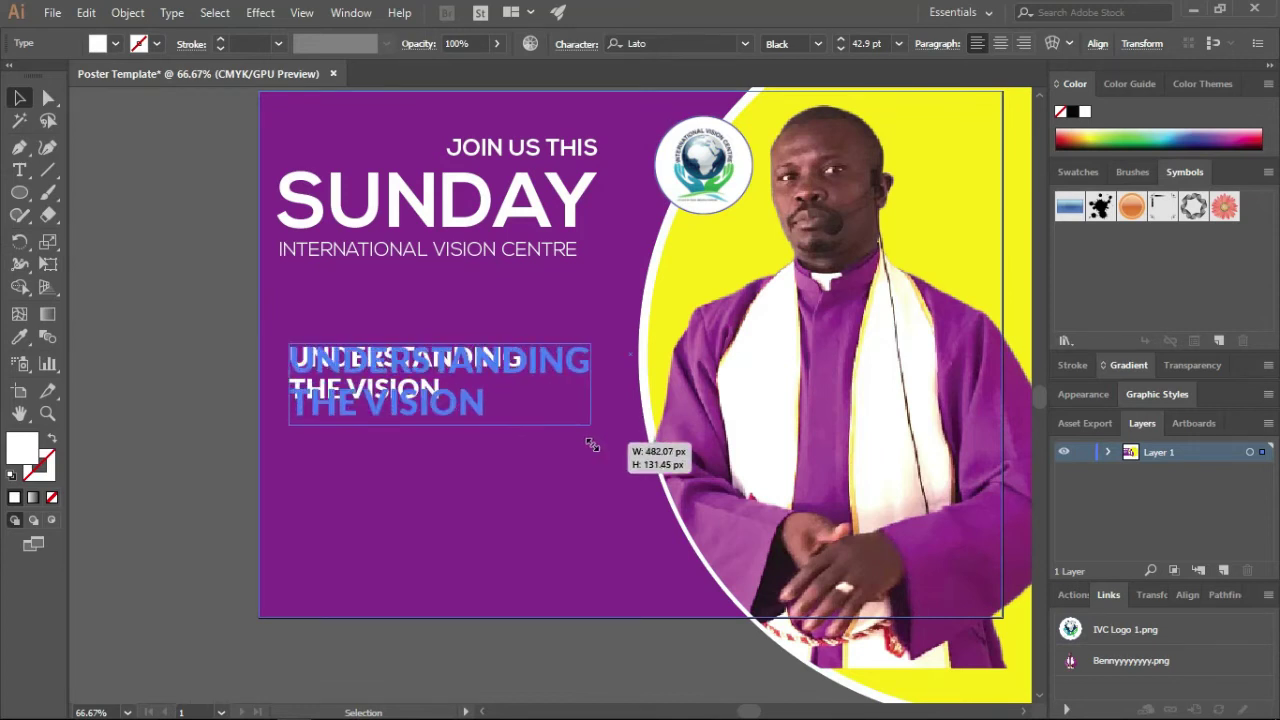
left_click_drag(489, 366, 470, 364)
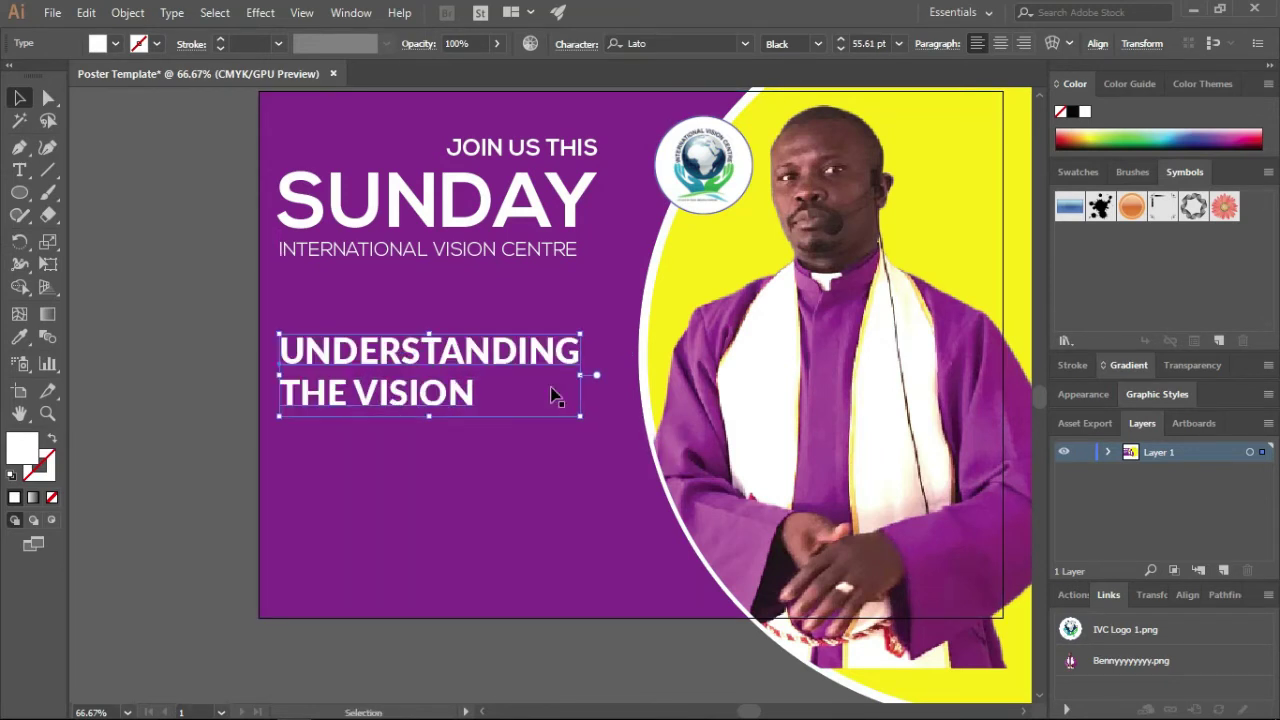
left_click_drag(588, 419, 614, 434)
Color the word VISION with the circle's yellow and nudge the headline up slightly.
double_click(288, 398)
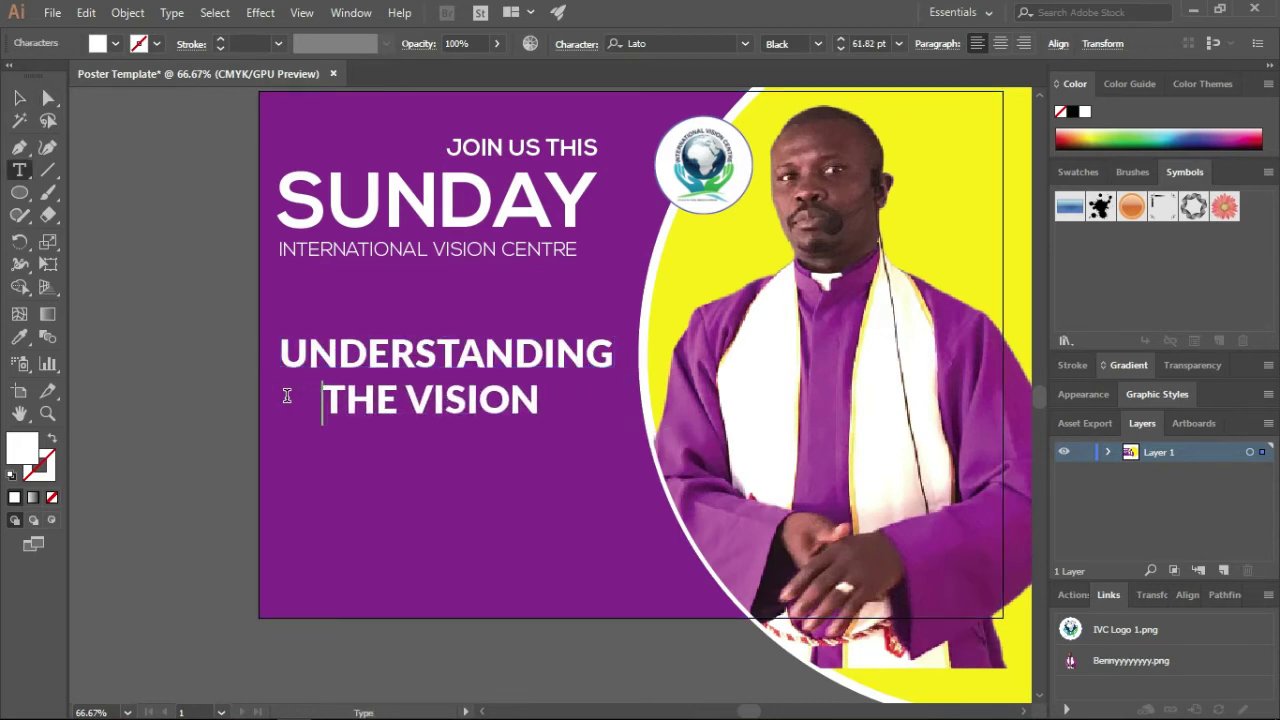
double_click(413, 405)
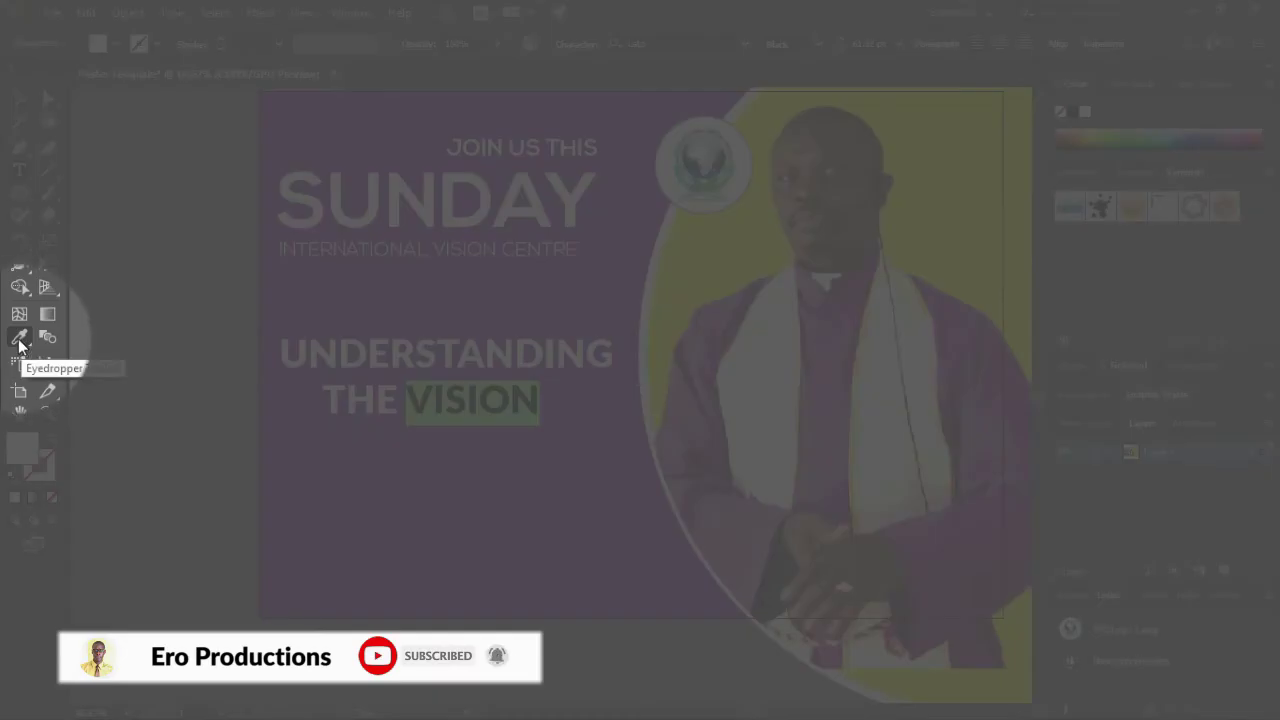
left_click(19, 341)
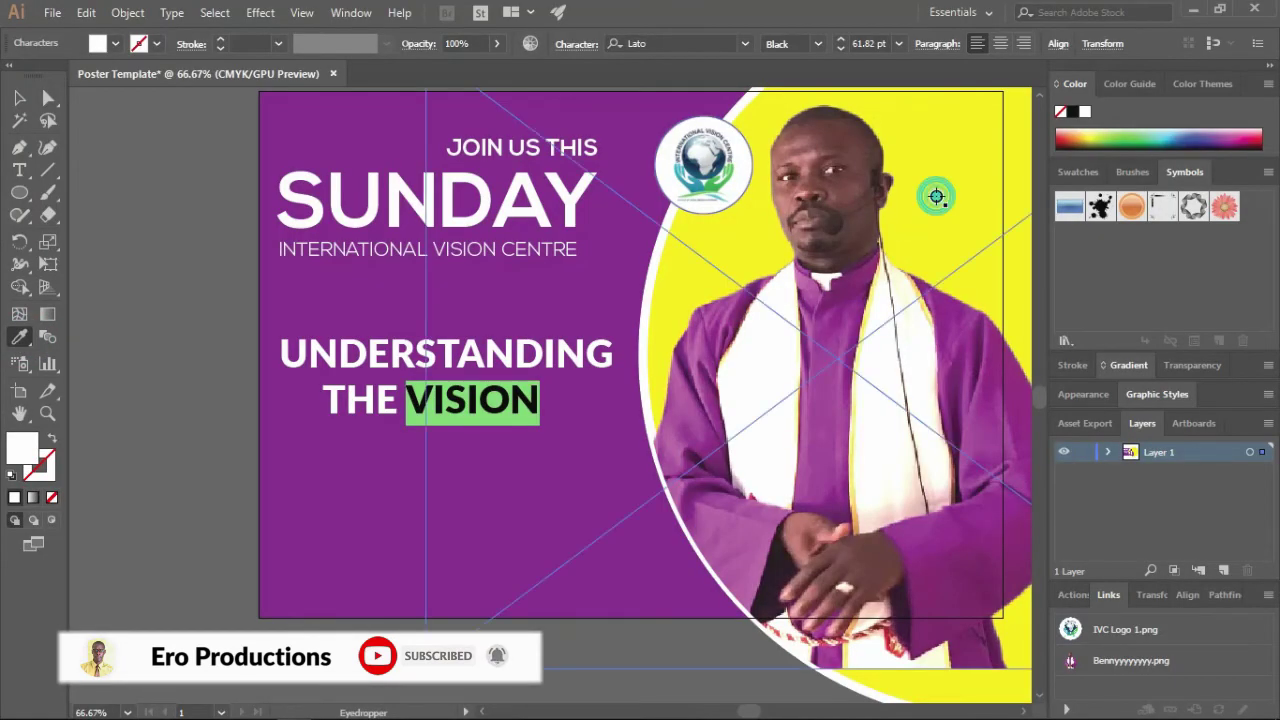
left_click(936, 197)
left_click(19, 98)
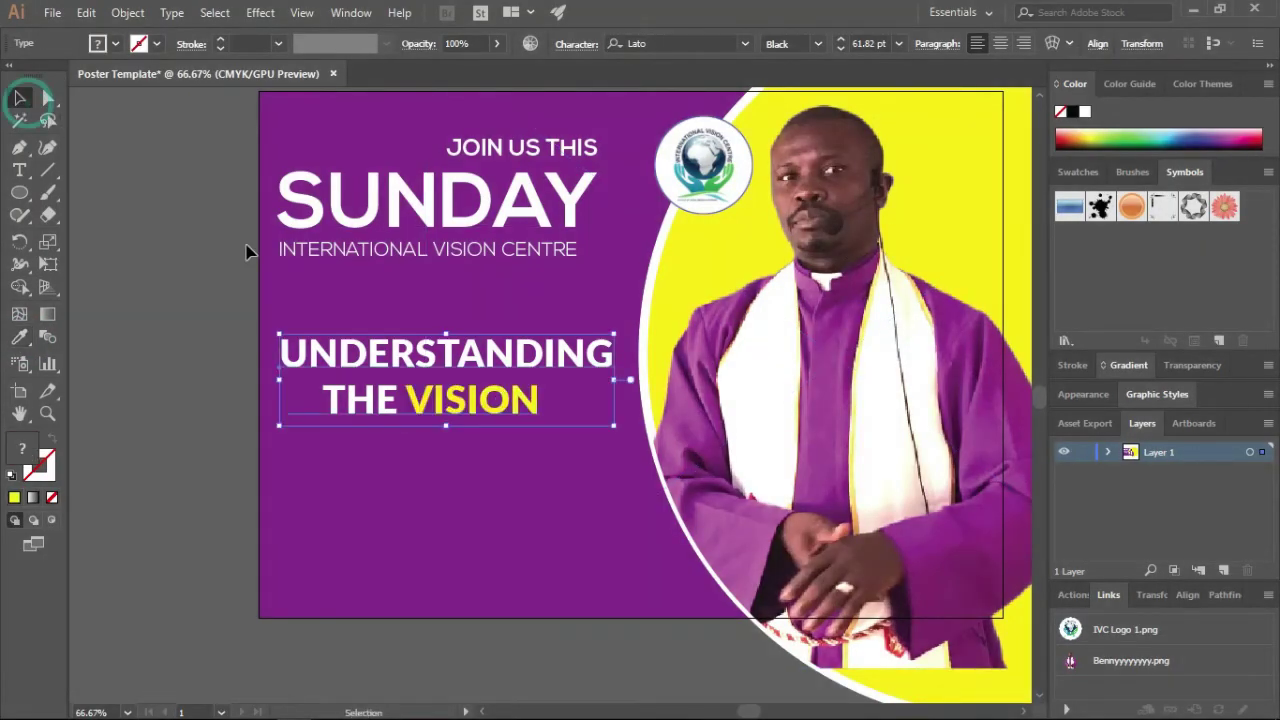
left_click(138, 379)
left_click_drag(514, 409, 508, 395)
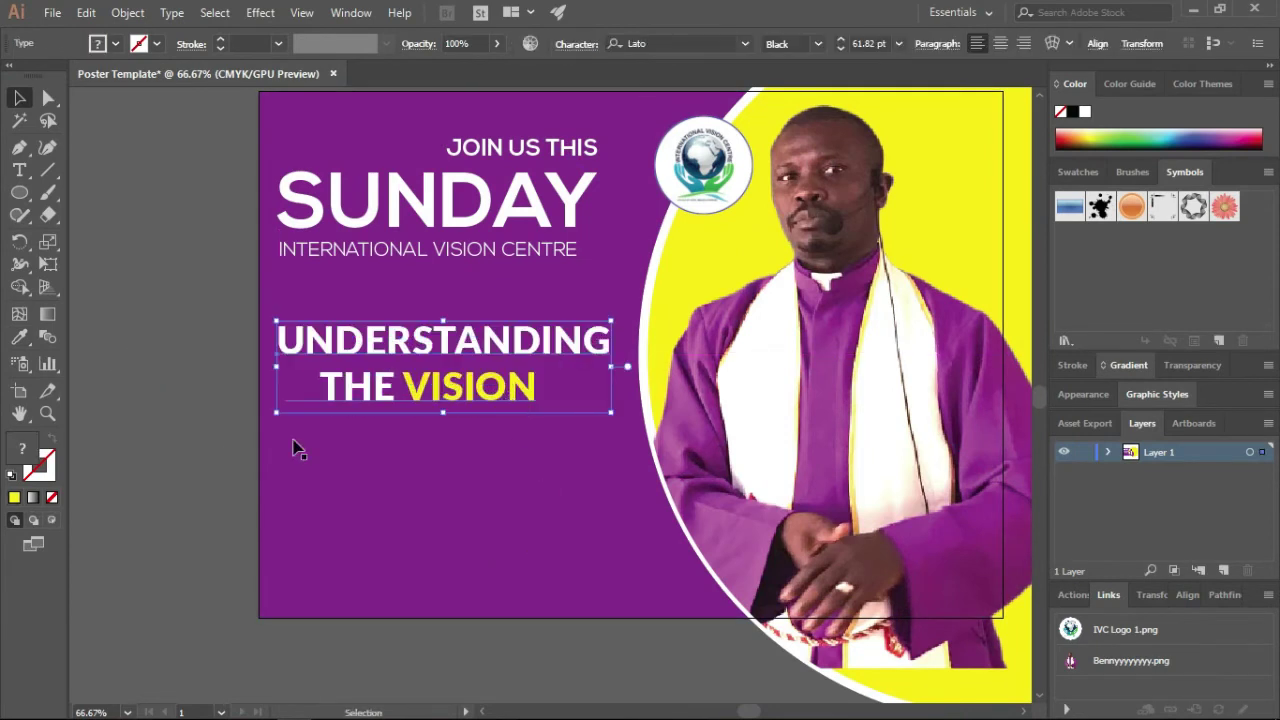
left_click(162, 457)
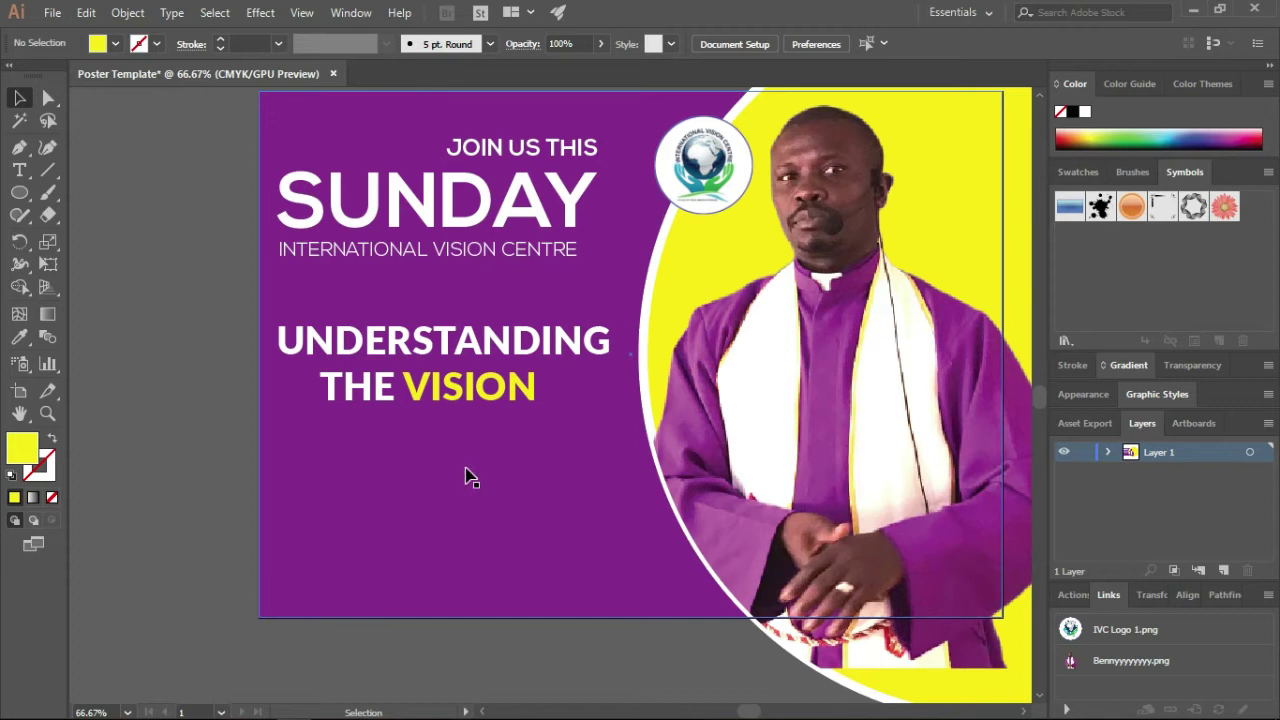
left_click_drag(497, 458, 441, 432)
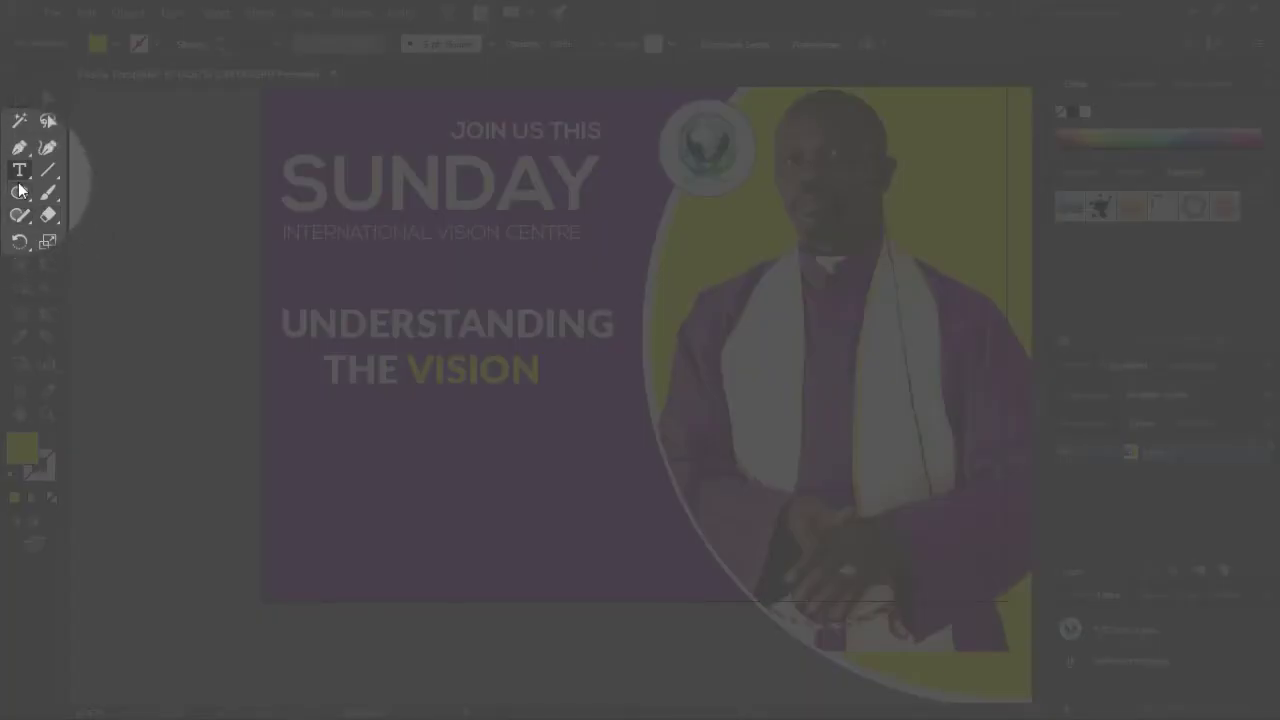
Draw a yellow rectangle bar below the UNDERSTANDING THE VISION headline.
left_click(19, 194)
left_click(72, 193)
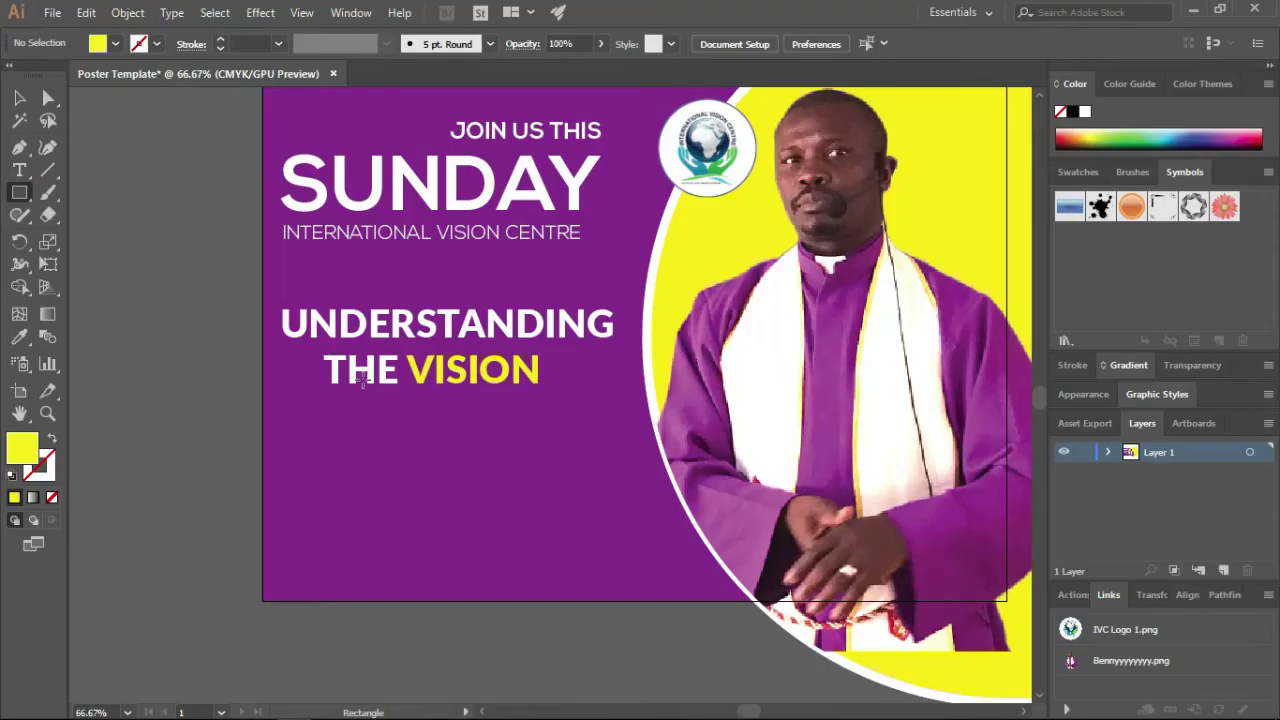
left_click_drag(307, 403, 594, 436)
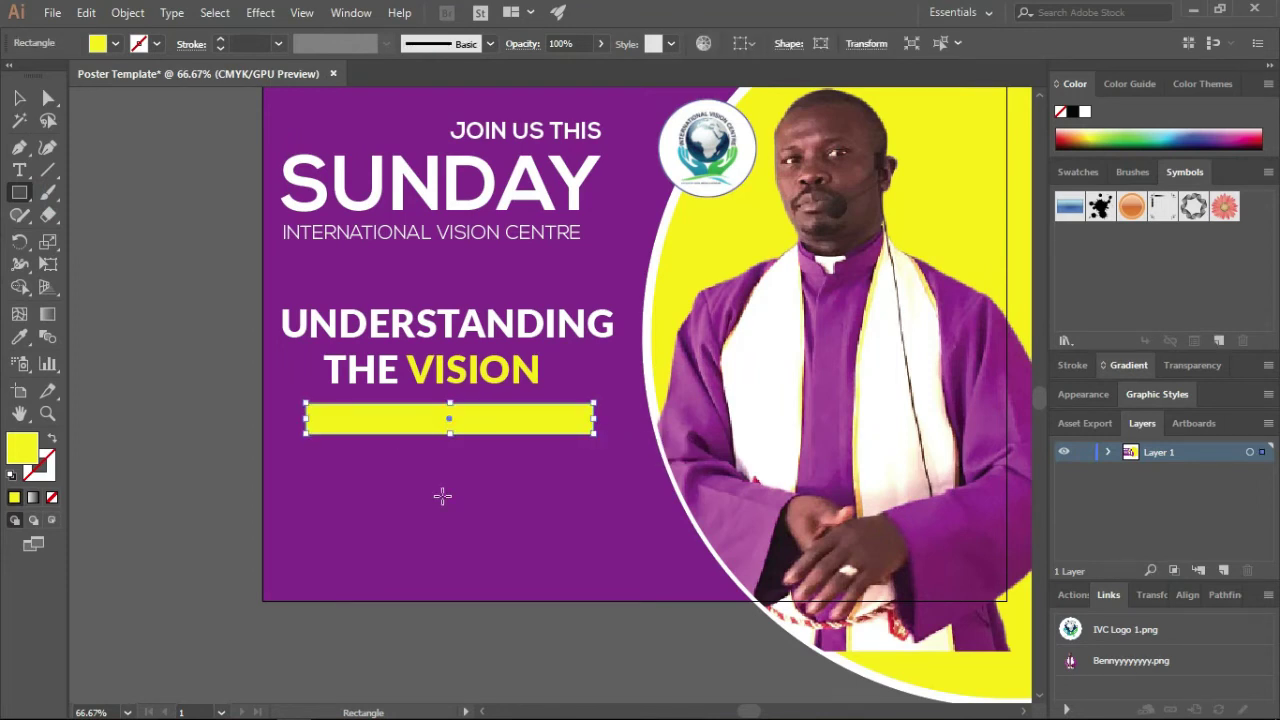
key("v")
left_click(468, 240)
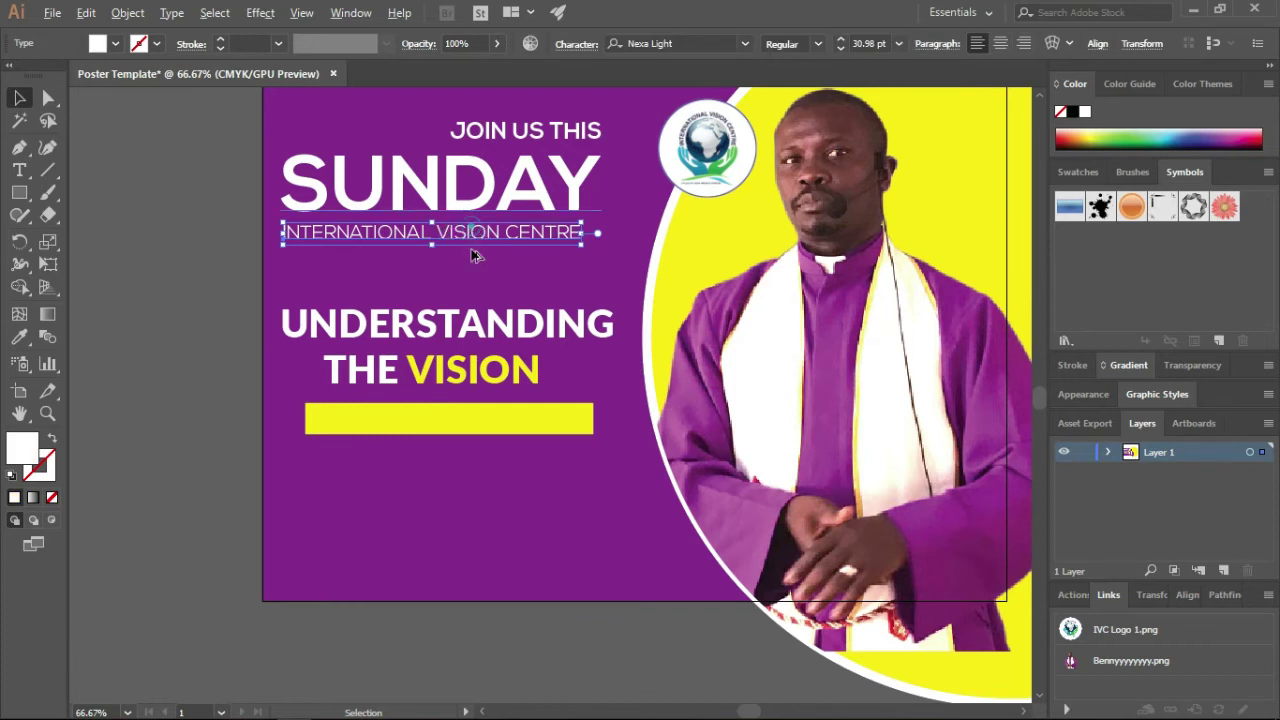
left_click_drag(474, 195, 471, 535)
key("ctrl+z")
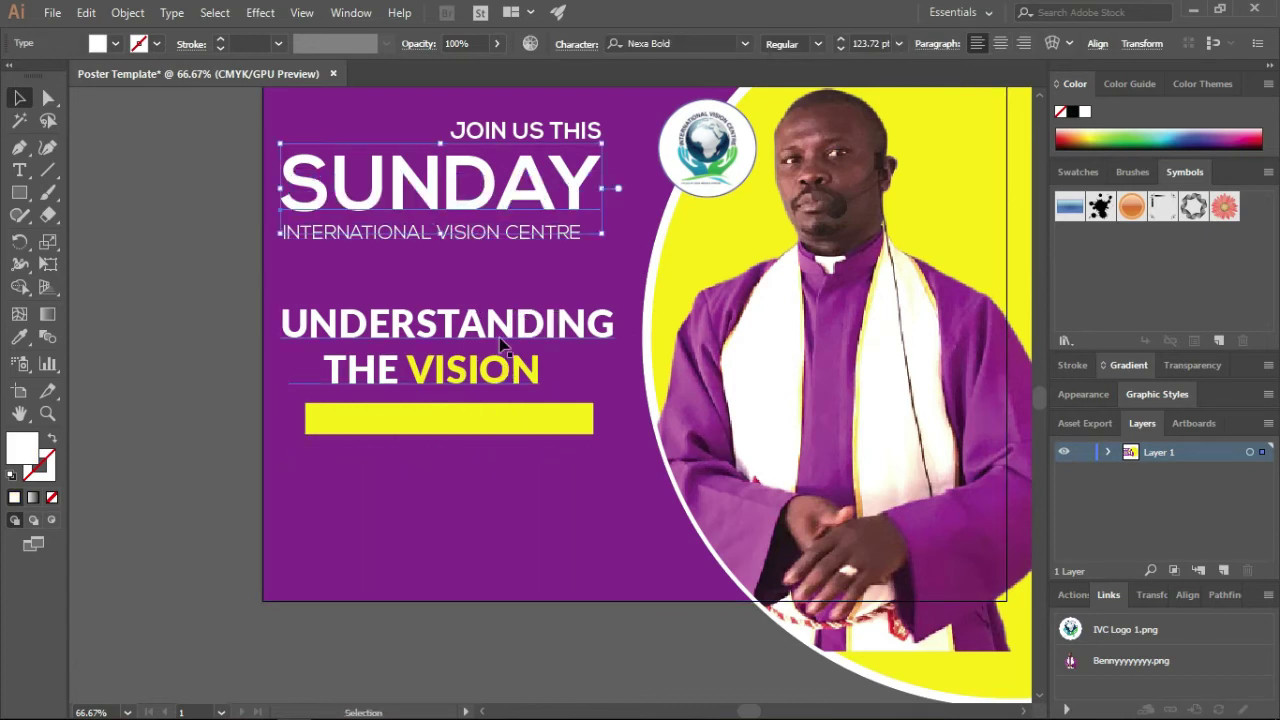
Copy the church name line below the bar and retype it with the pastor's name.
left_click(490, 243)
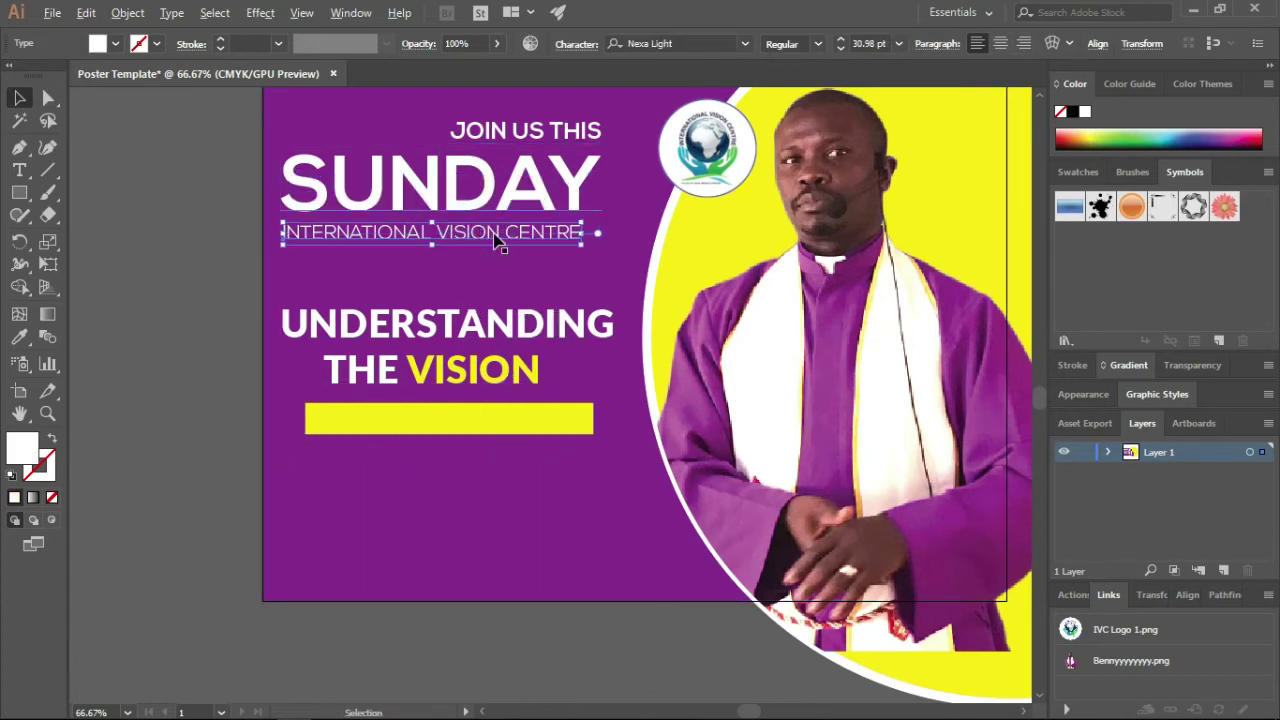
left_click_drag(492, 239, 516, 500)
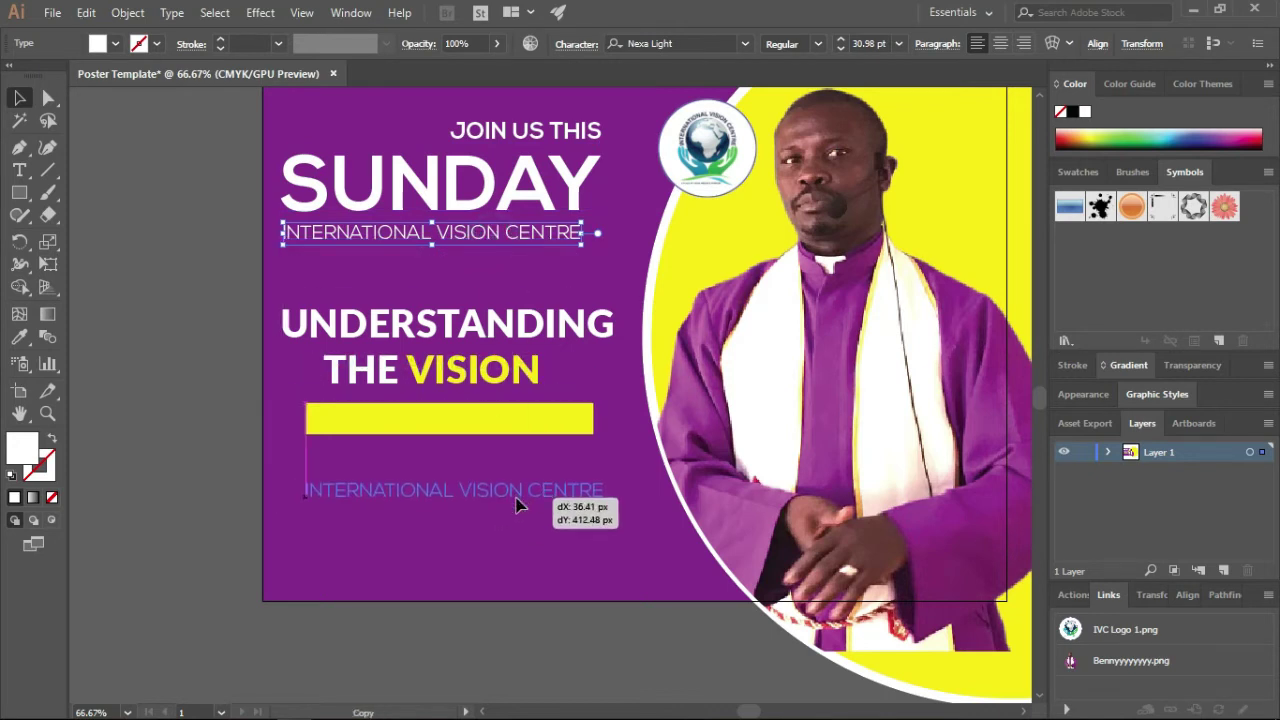
double_click(516, 500)
key("ctrl+a")
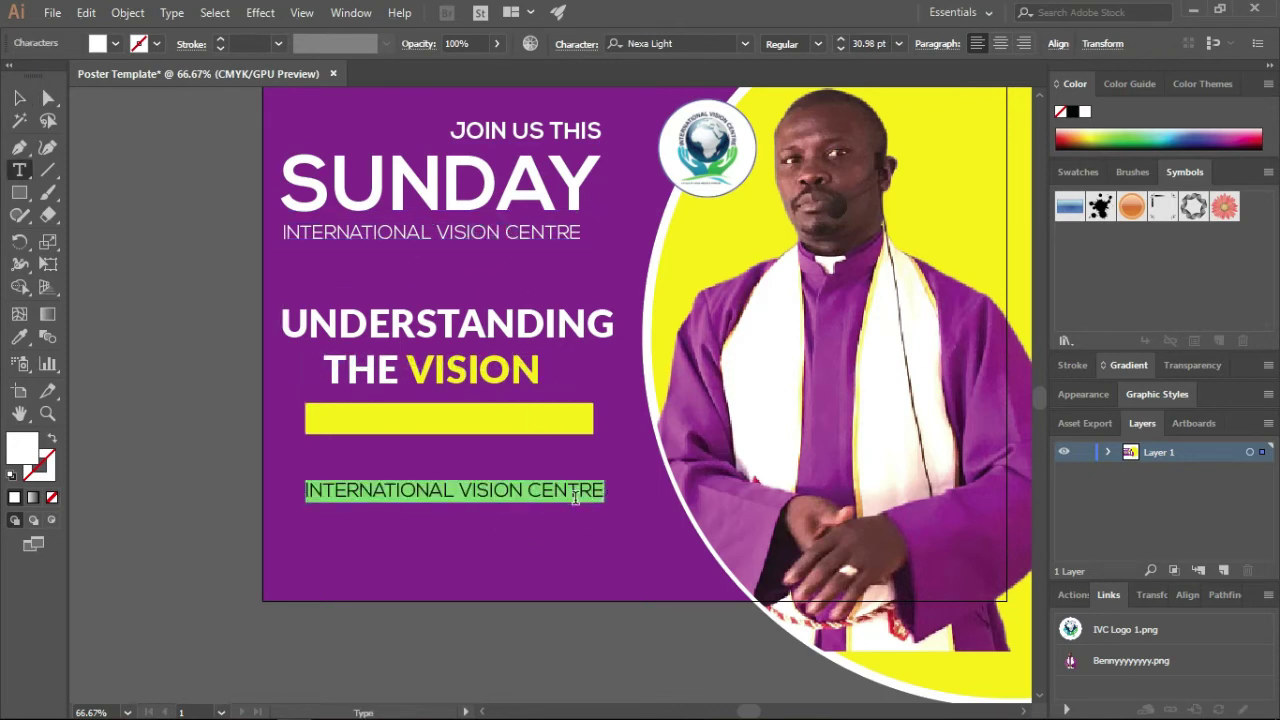
type("WITH REV. BENEDICT MUSUNDI")
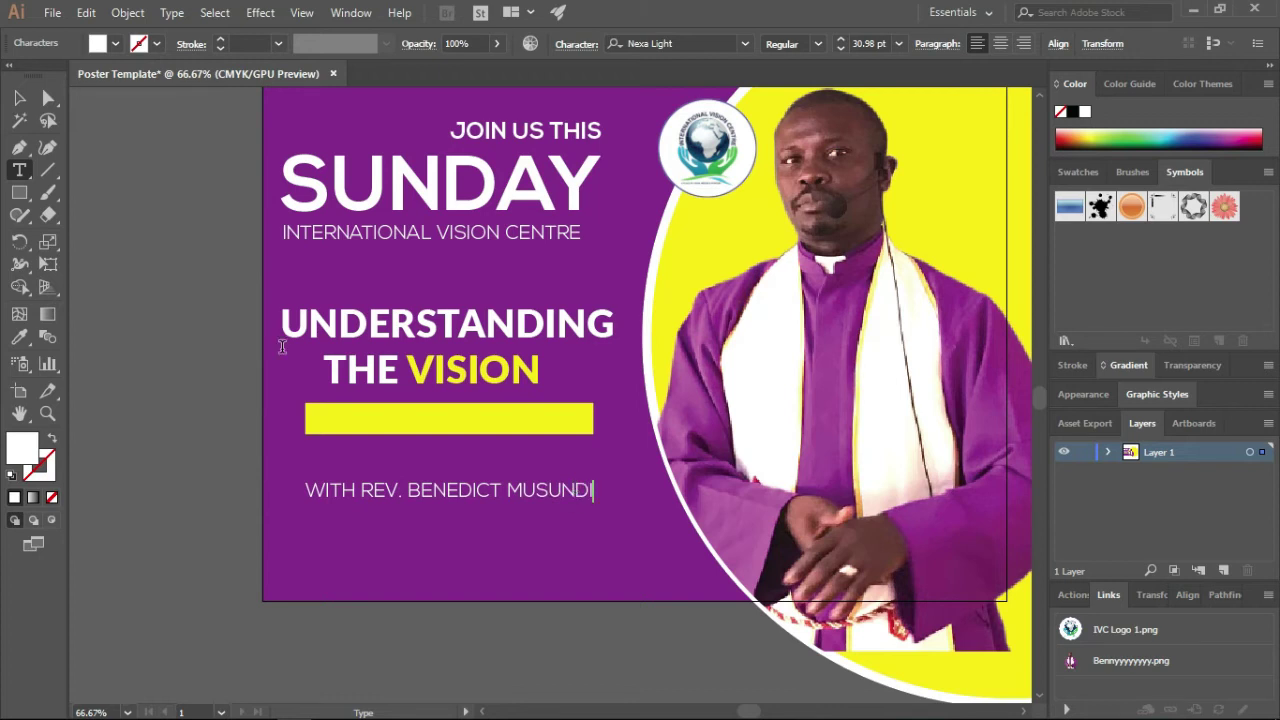
Shrink the pastor line to 24.65 pt and place it on the yellow bar.
left_click(19, 97)
left_click(500, 490)
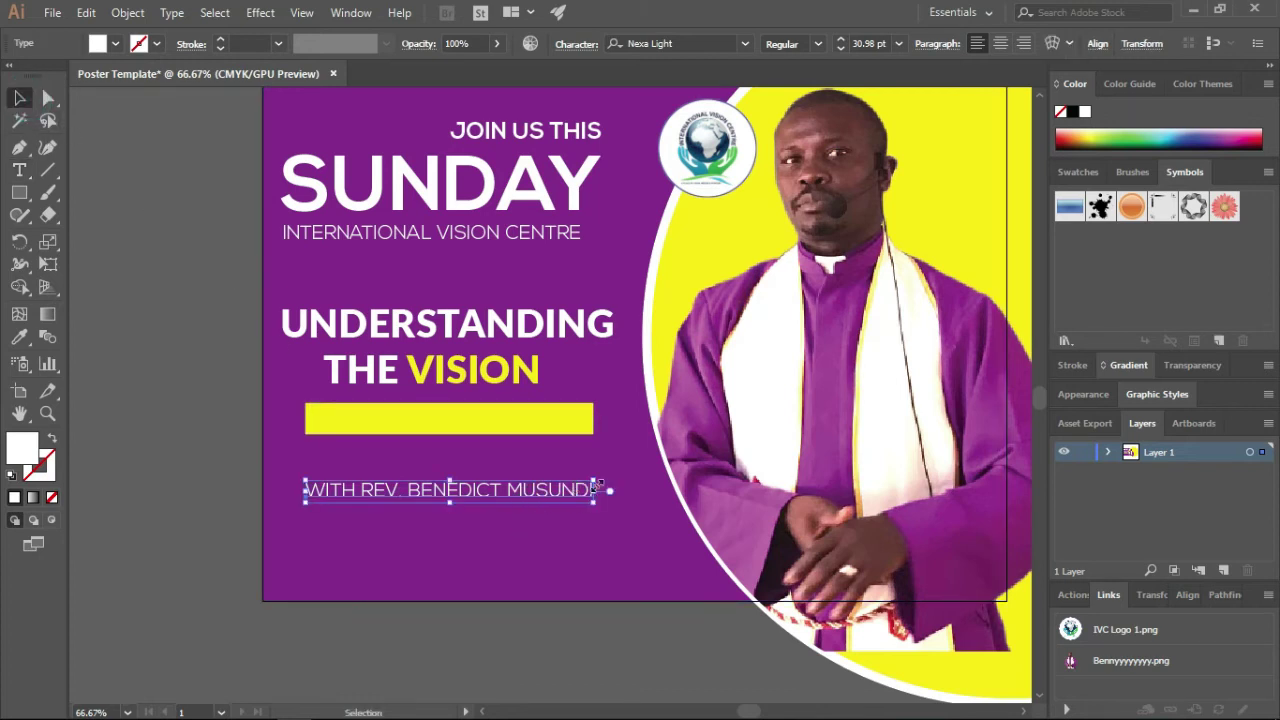
mouse_move(598, 480)
left_mouse_down()
mouse_move(537, 493)
mouse_move(519, 425)
left_mouse_up()
key("ctrl+shift+a")
Color the pastor's name line black.
key("ctrl+z")
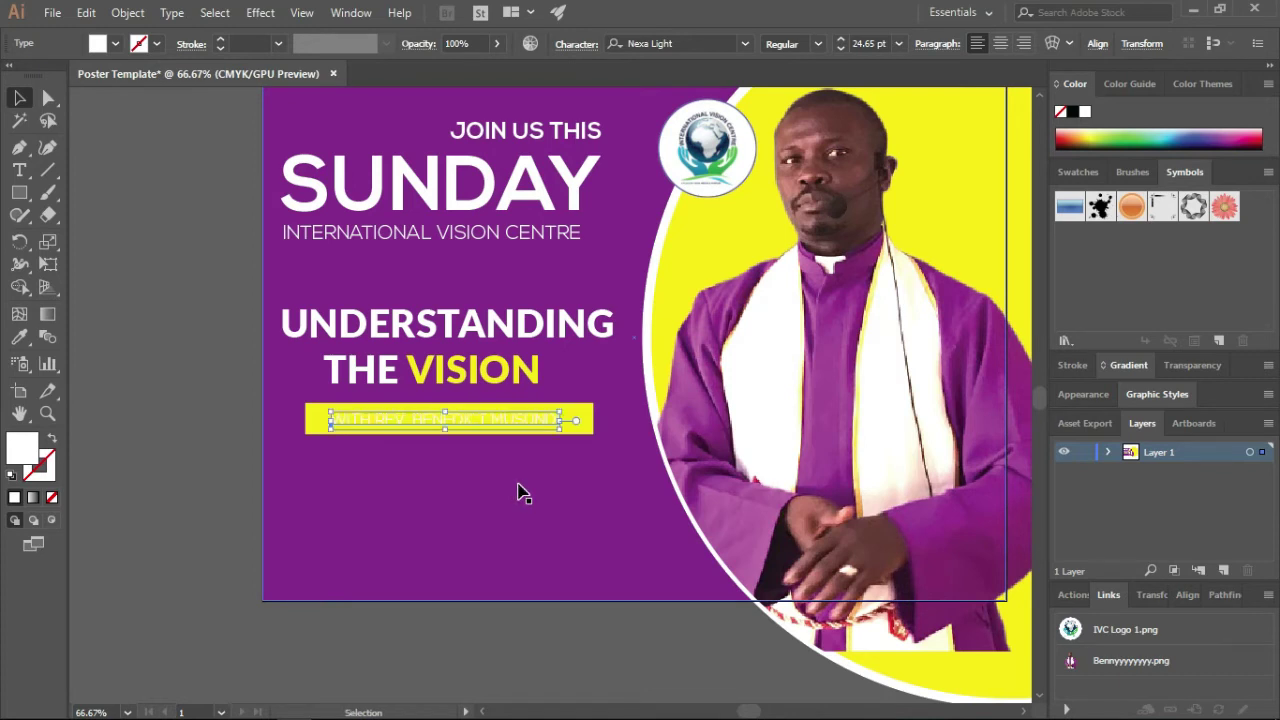
double_click(22, 446)
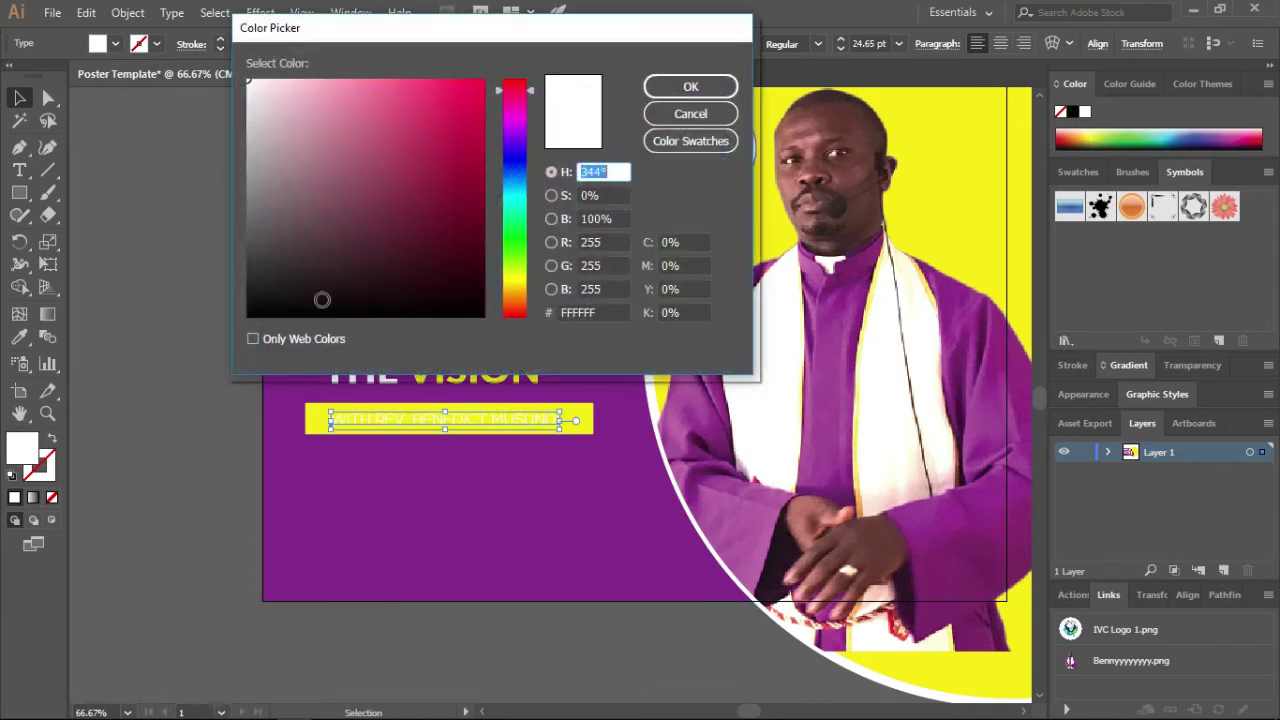
left_click(458, 300)
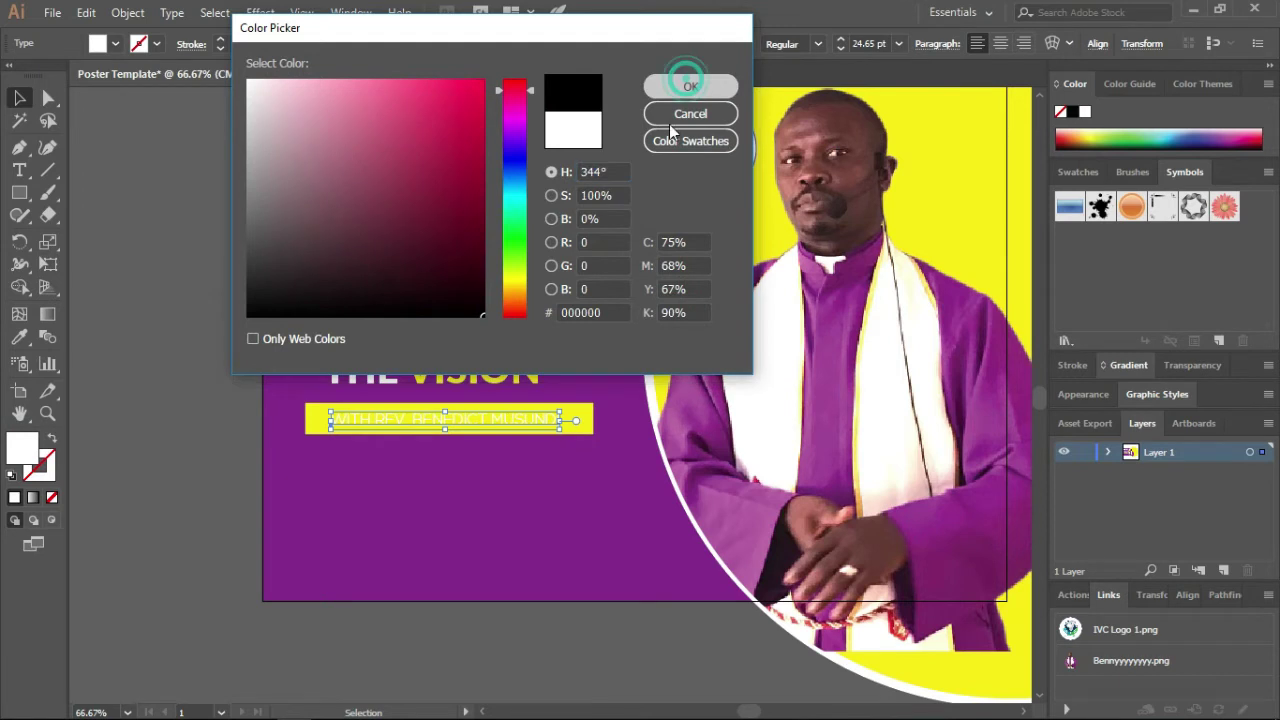
left_click(688, 87)
scroll(474, 400, "up", 3)
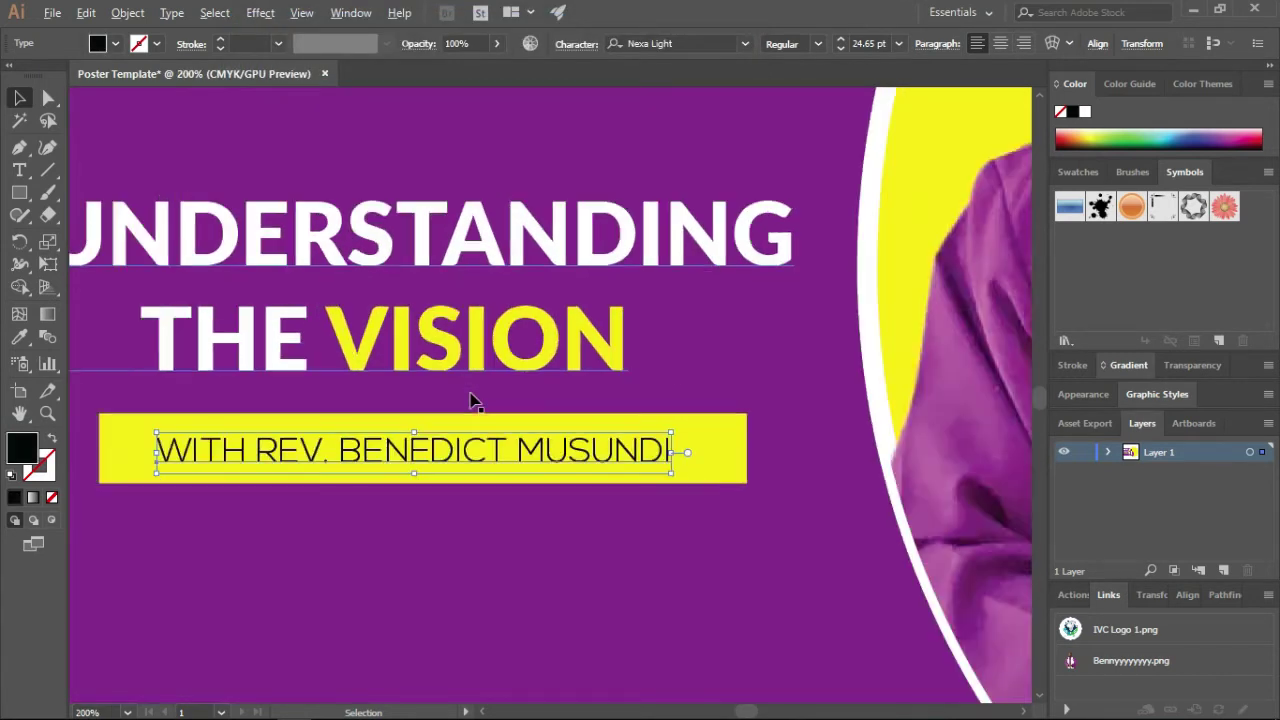
Pull the yellow bar's left and right ends inward to hug the name text.
left_click(524, 524)
left_click(648, 436)
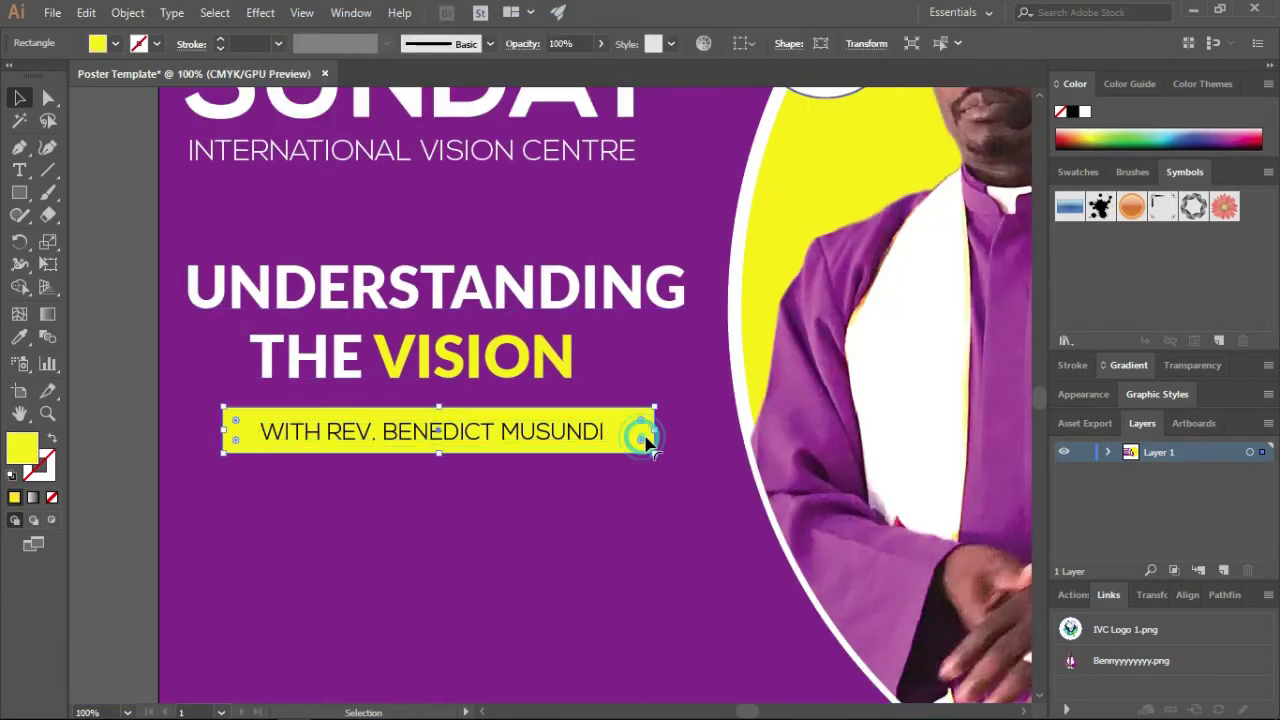
left_click_drag(657, 431, 625, 431)
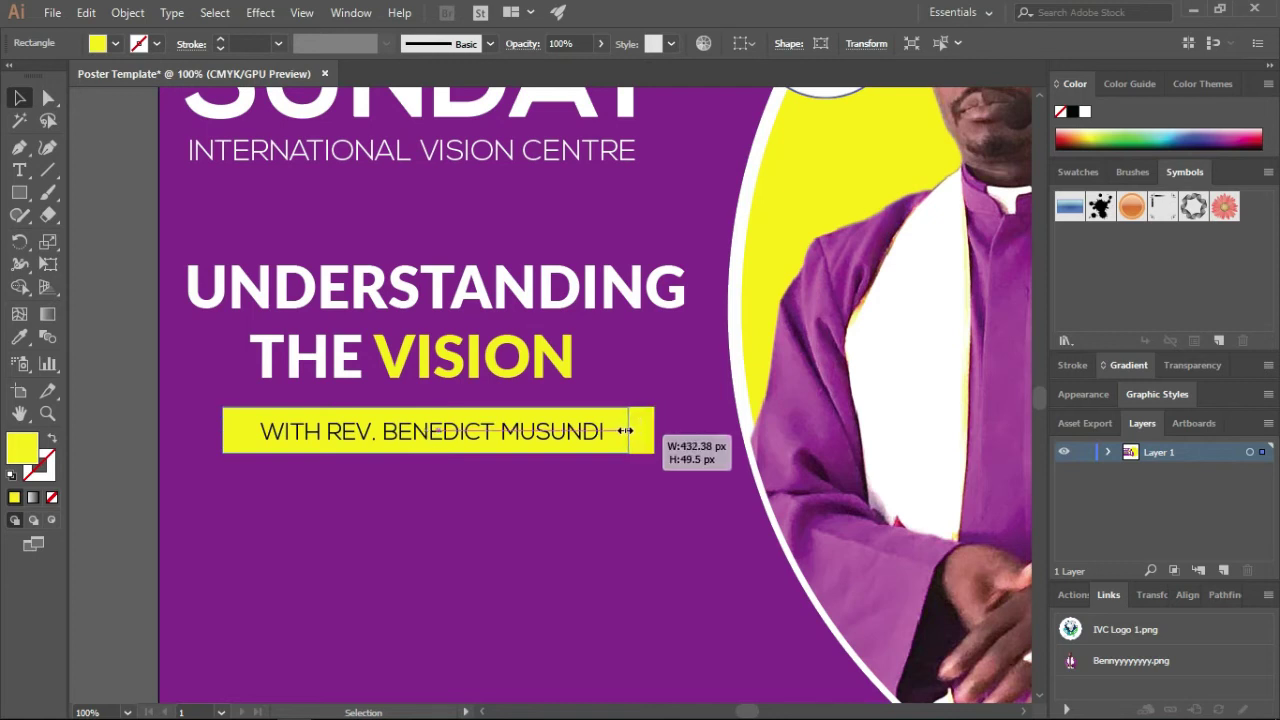
left_click_drag(223, 431, 264, 430)
left_click(281, 508)
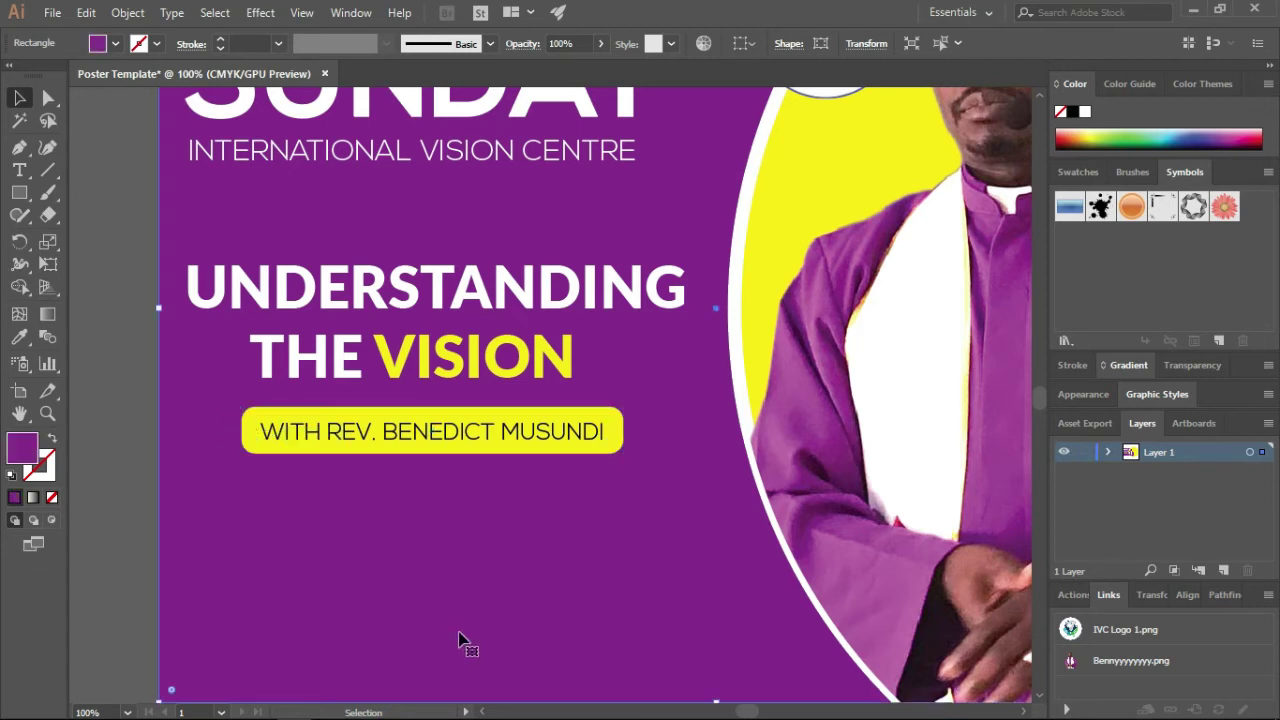
left_click(518, 440)
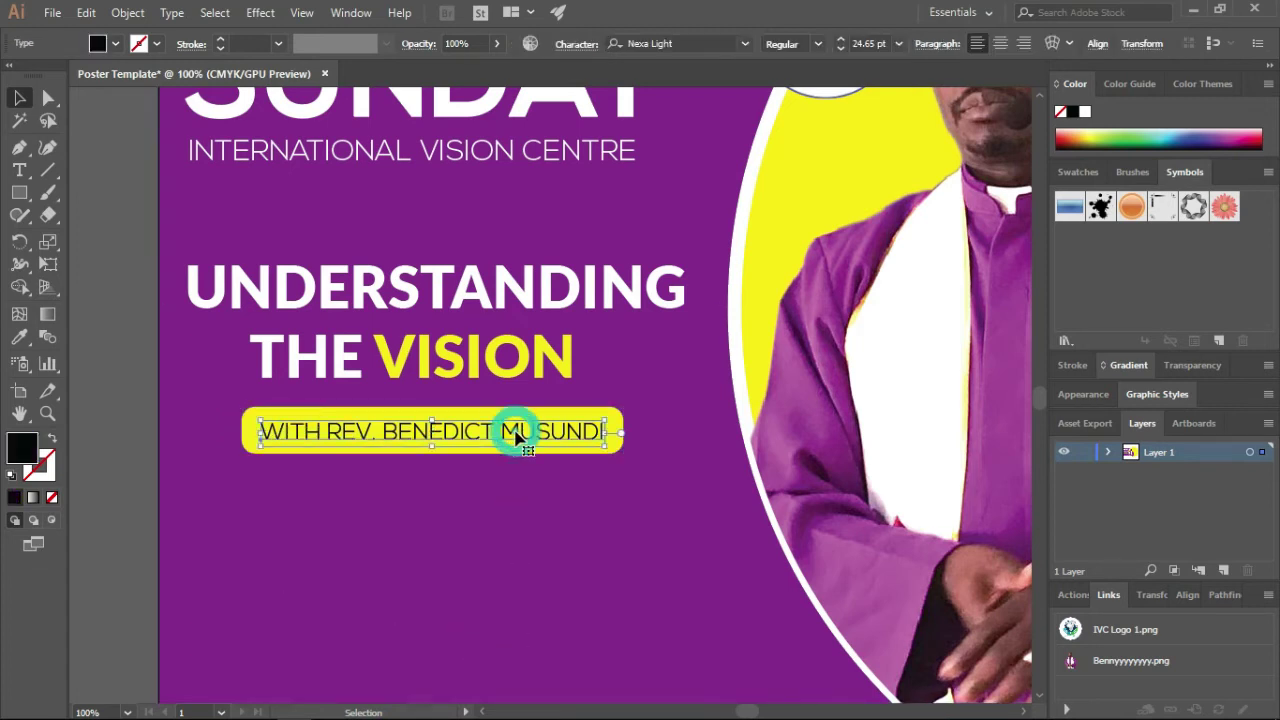
left_click(444, 523)
Zoom and pan out to view the whole poster.
scroll(444, 523, "down", 1)
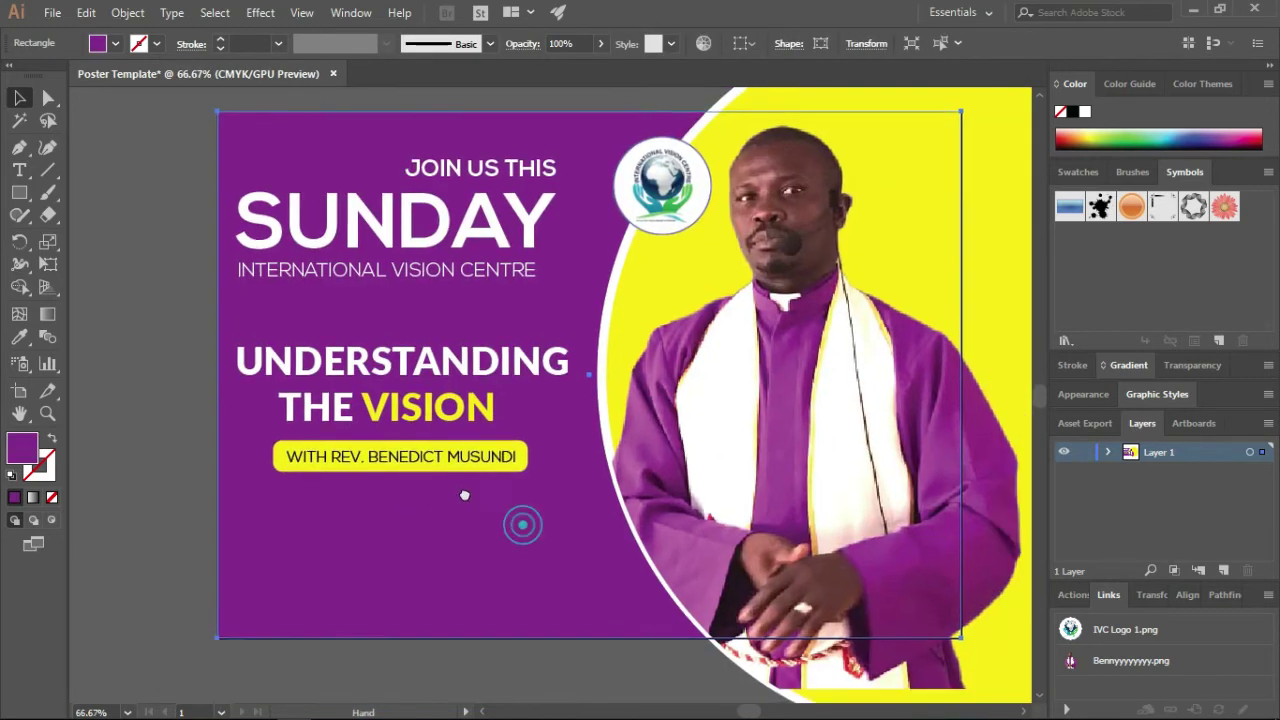
left_click_drag(523, 523, 455, 478)
scroll(386, 460, "down", 1)
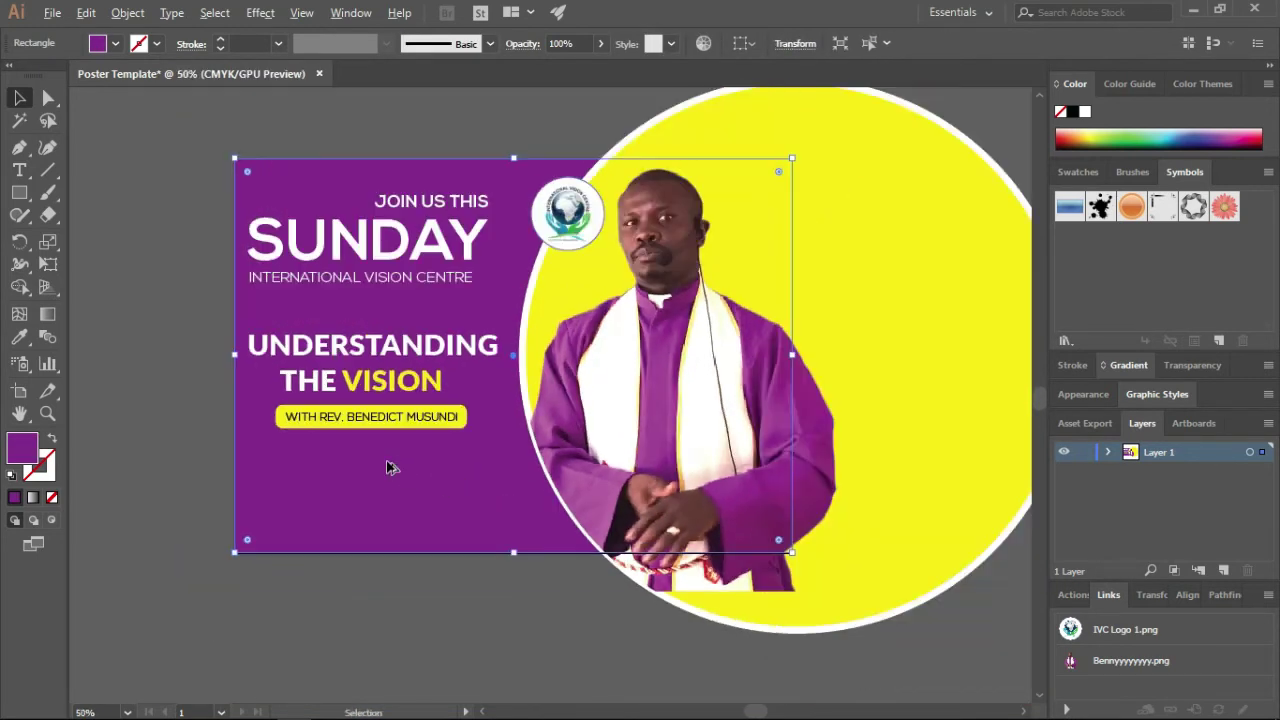
left_click_drag(469, 510, 495, 484)
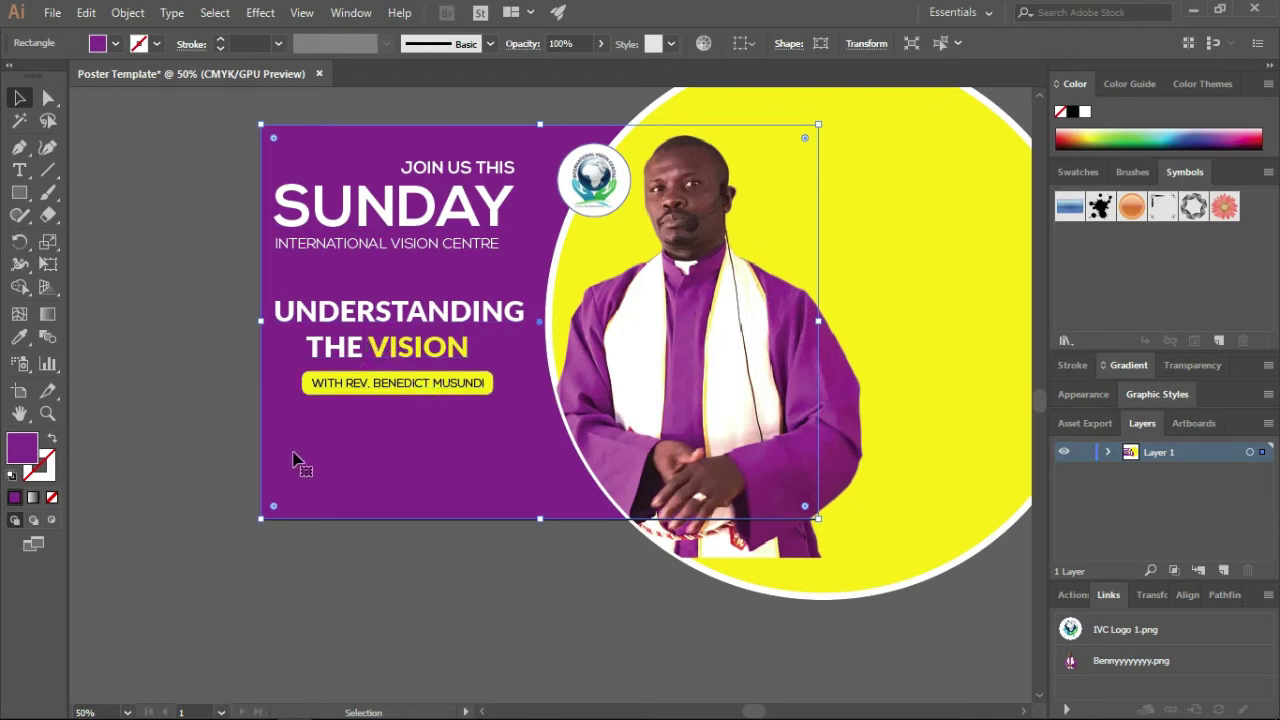
left_click(166, 470)
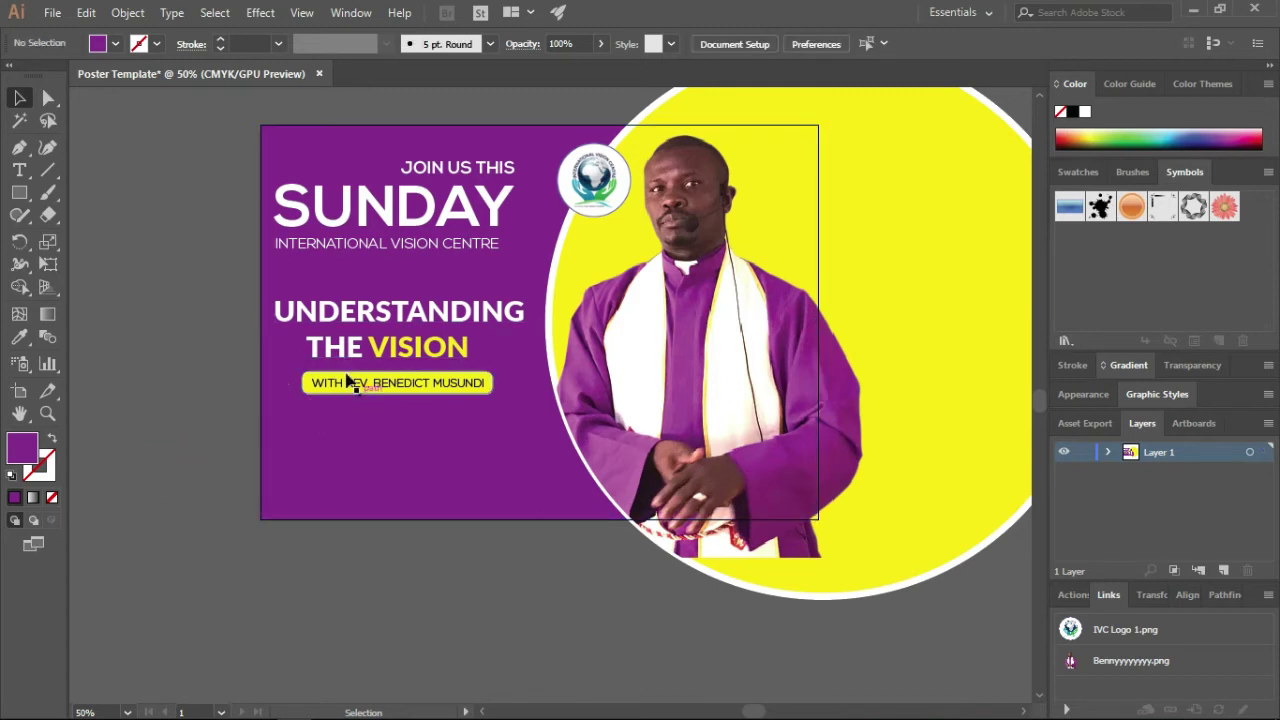
Copy SUNDAY below the name bar, retype it as FIRST SERVICE, and shrink it to 19.5 pt.
left_click(388, 217)
left_click_drag(388, 217, 388, 460)
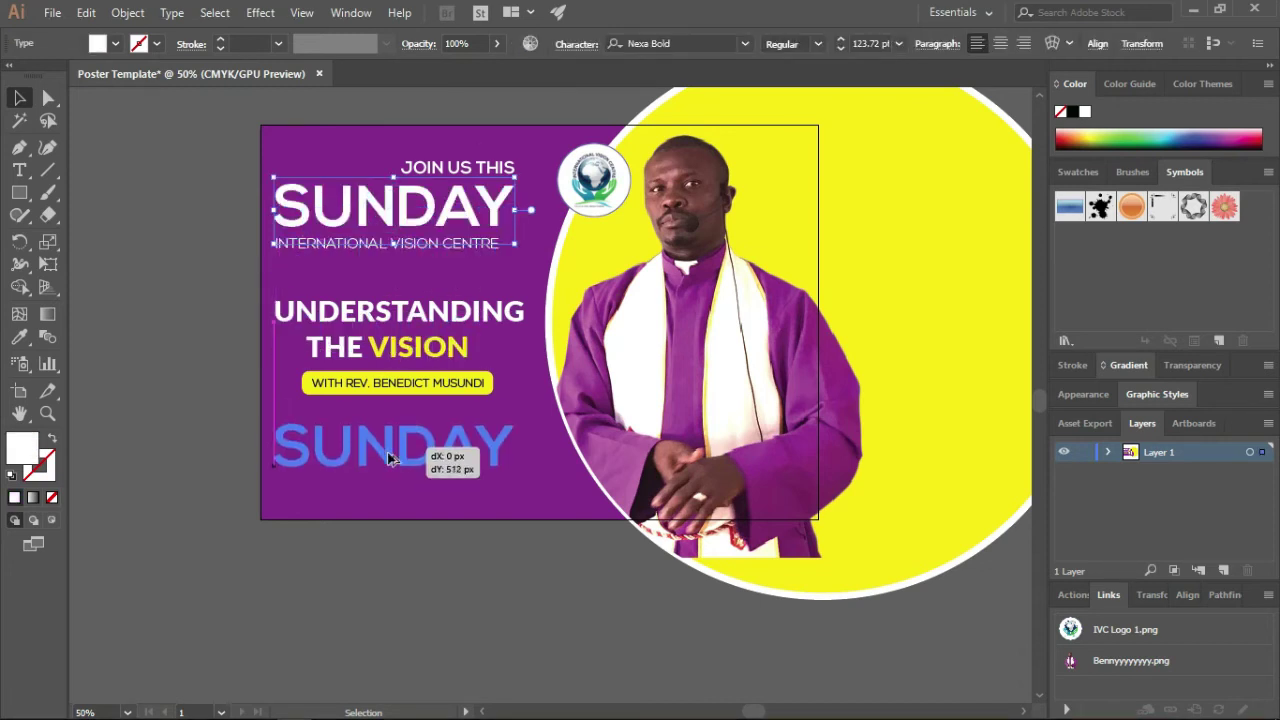
double_click(390, 458)
double_click(452, 456)
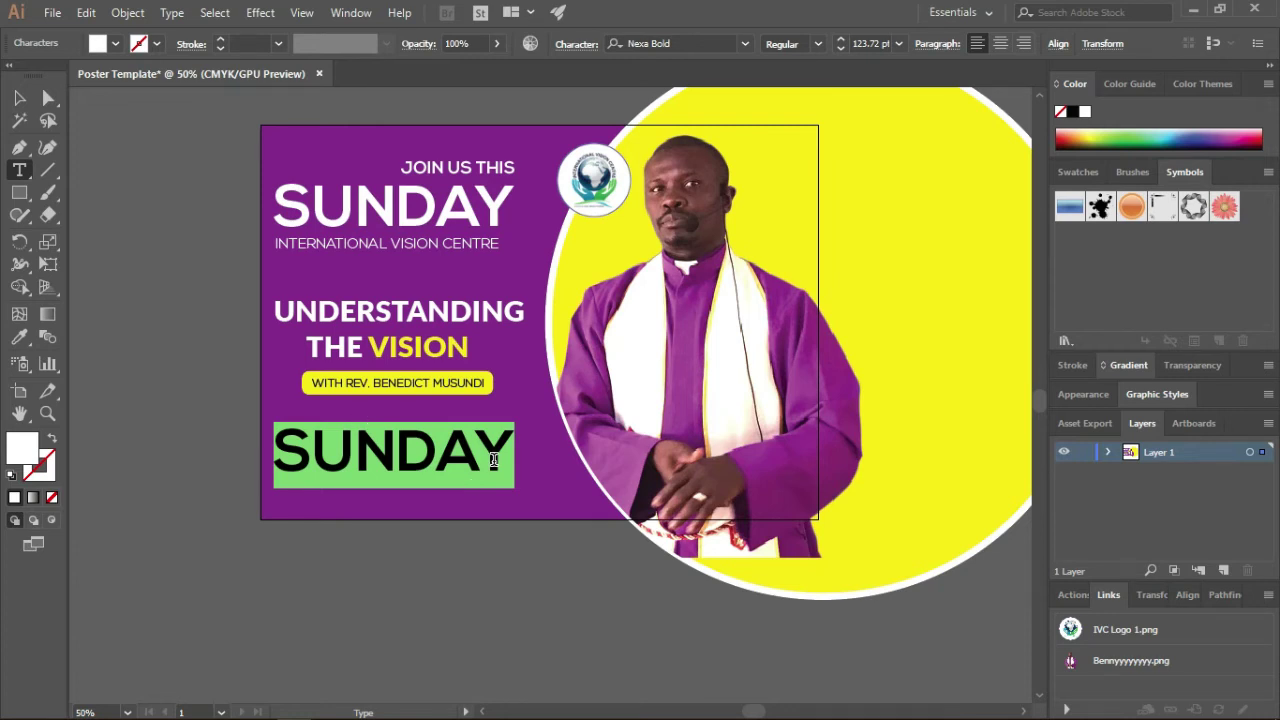
type("FI")
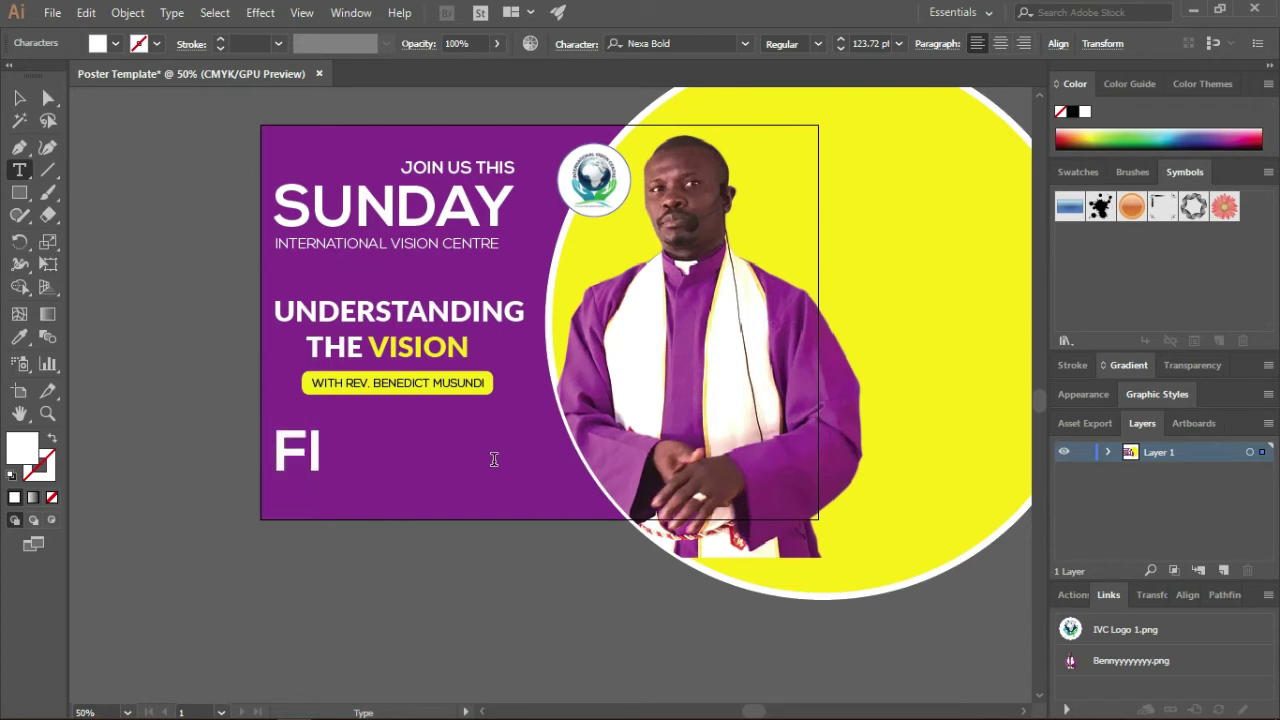
type("RST S")
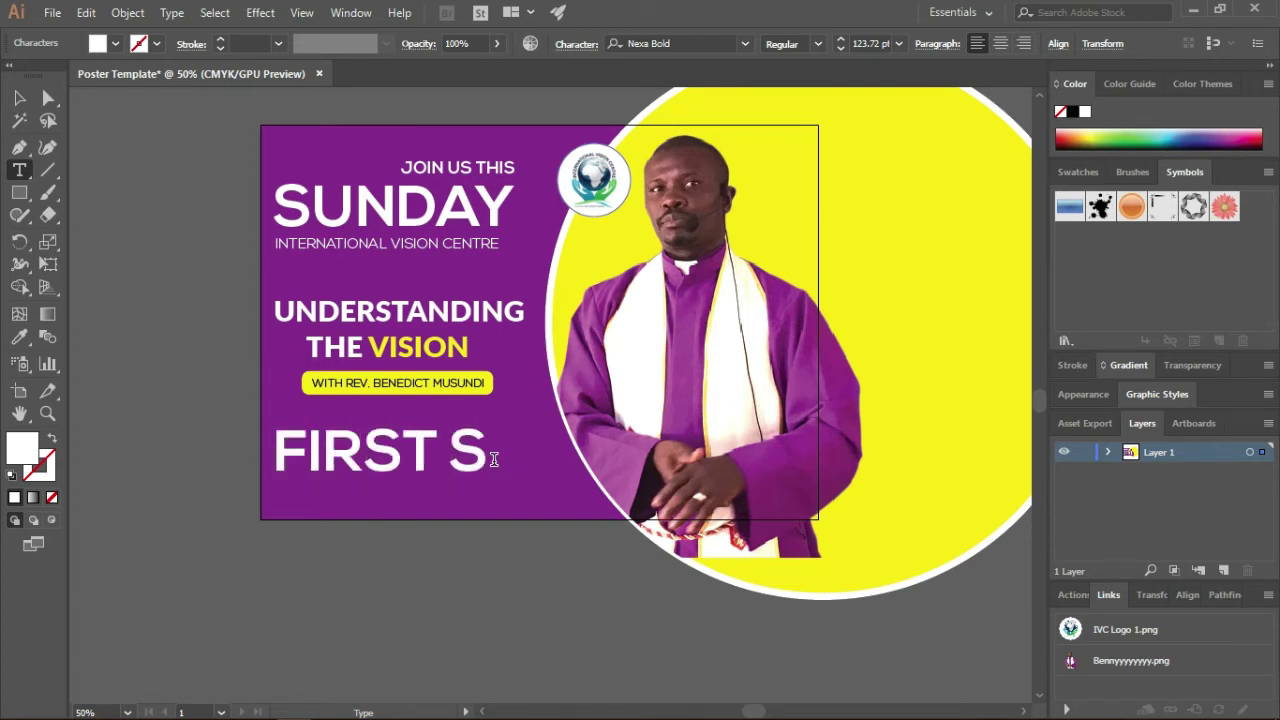
type("ERVICE")
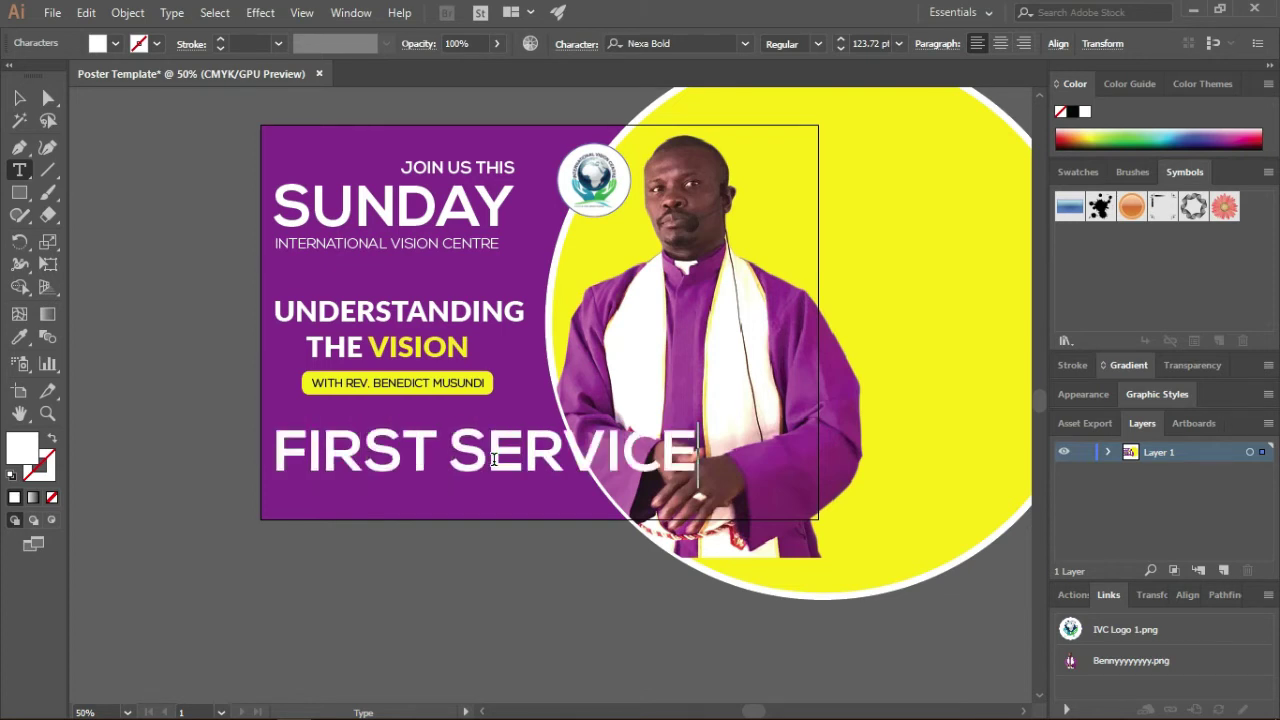
left_click(19, 97)
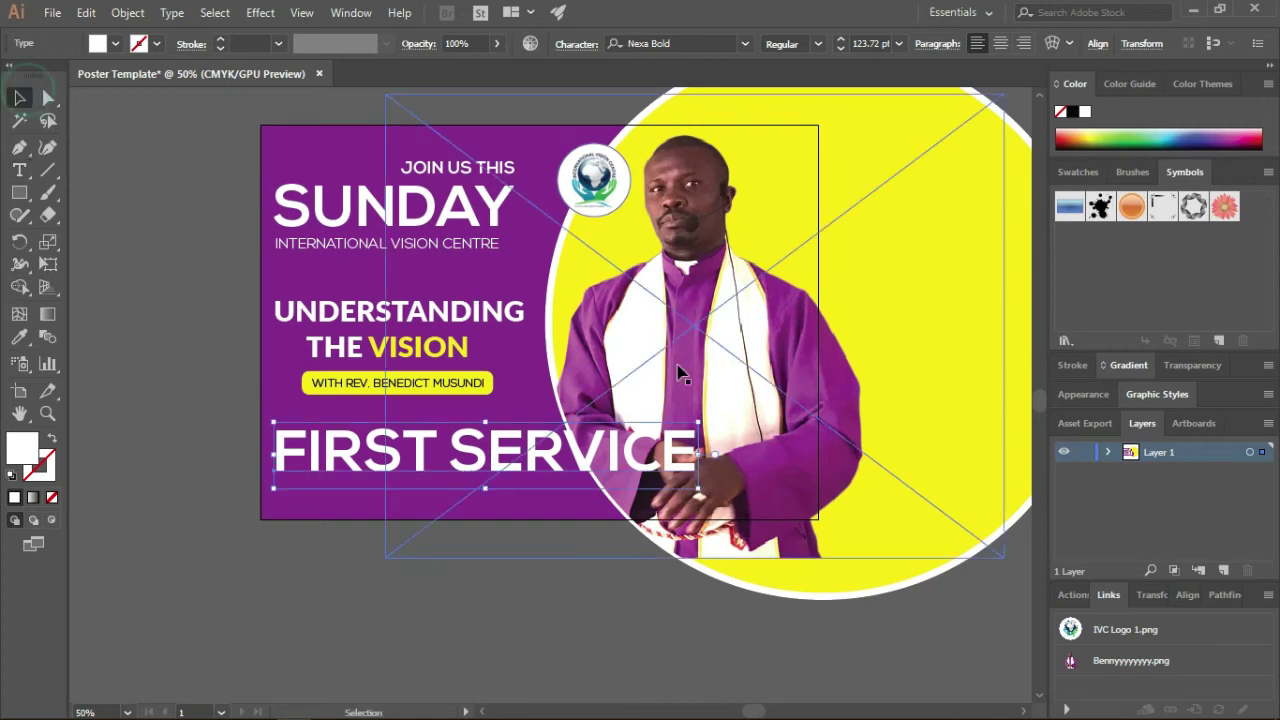
mouse_move(697, 423)
left_mouse_down()
mouse_move(366, 488)
mouse_move(418, 411)
mouse_move(404, 413)
mouse_move(419, 414)
left_mouse_up()
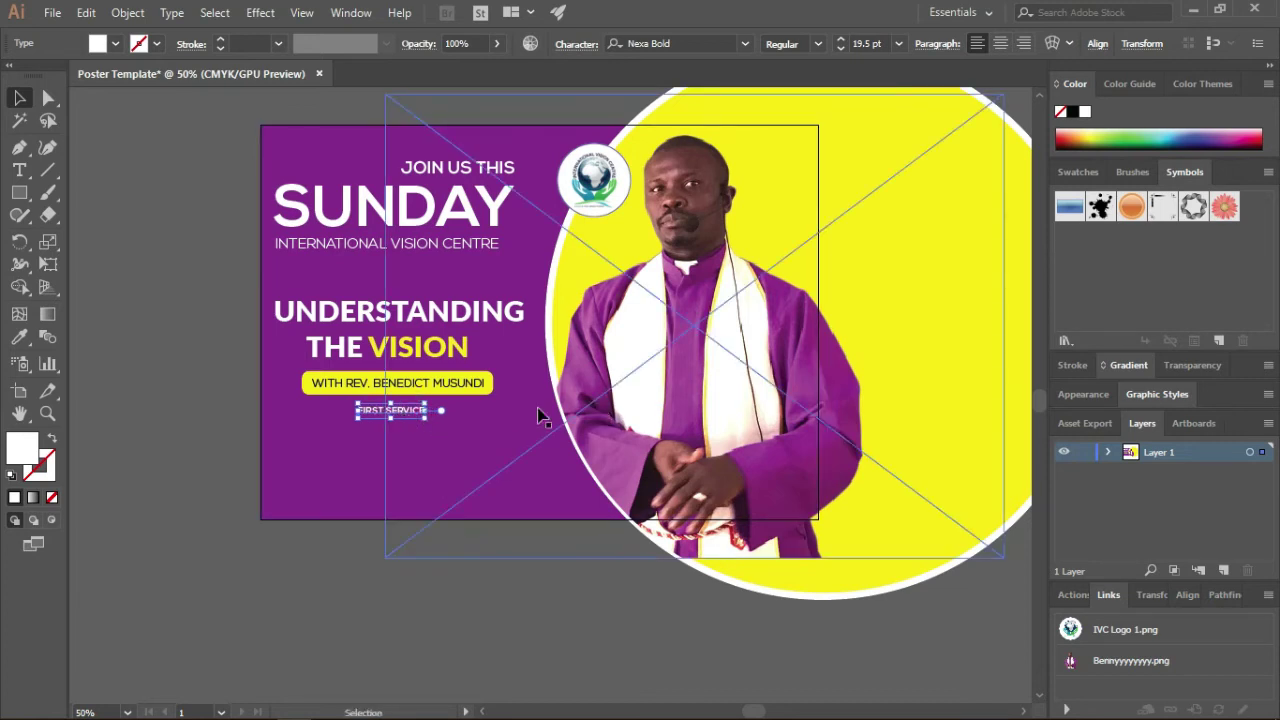
Color FIRST SERVICE with the poster's yellow using the Eyedropper.
key("i")
left_click(913, 367)
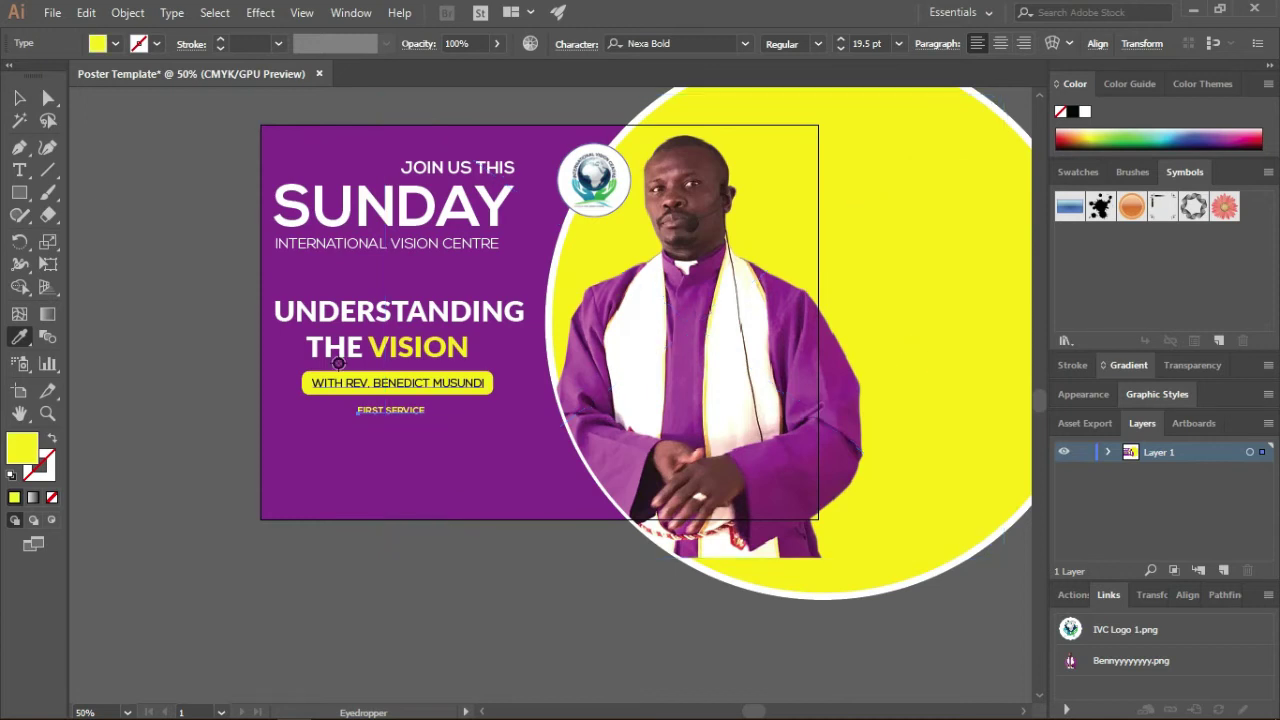
left_click(19, 97)
left_click(258, 556)
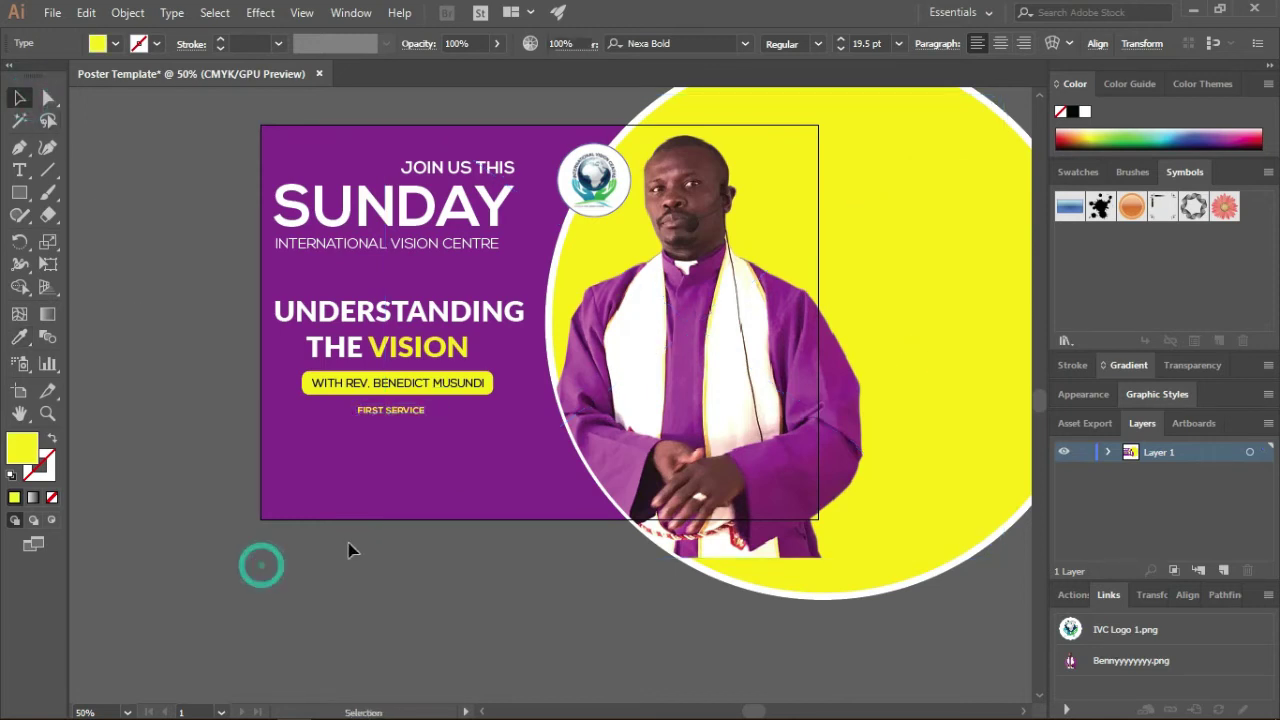
Copy the name line below FIRST SERVICE and retype it as 8:30AM - 9:30AM.
left_click(406, 384)
left_click_drag(407, 387, 390, 432)
double_click(390, 432)
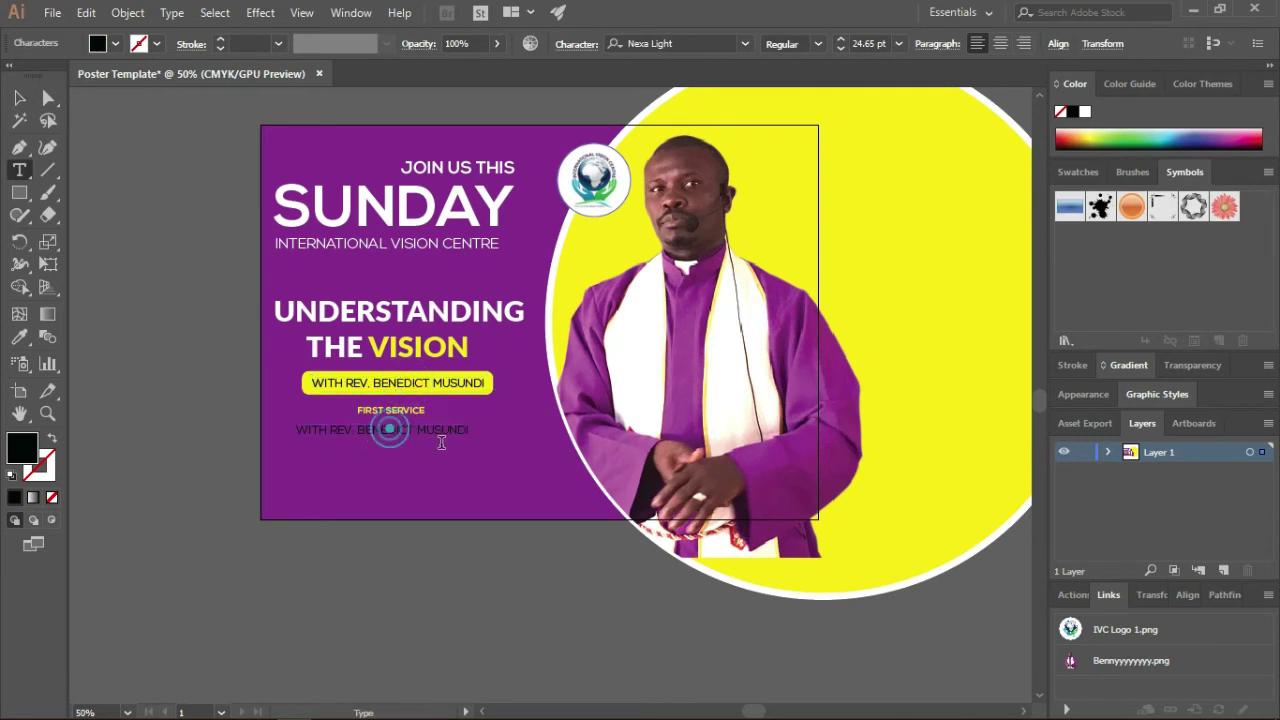
key("ctrl+a")
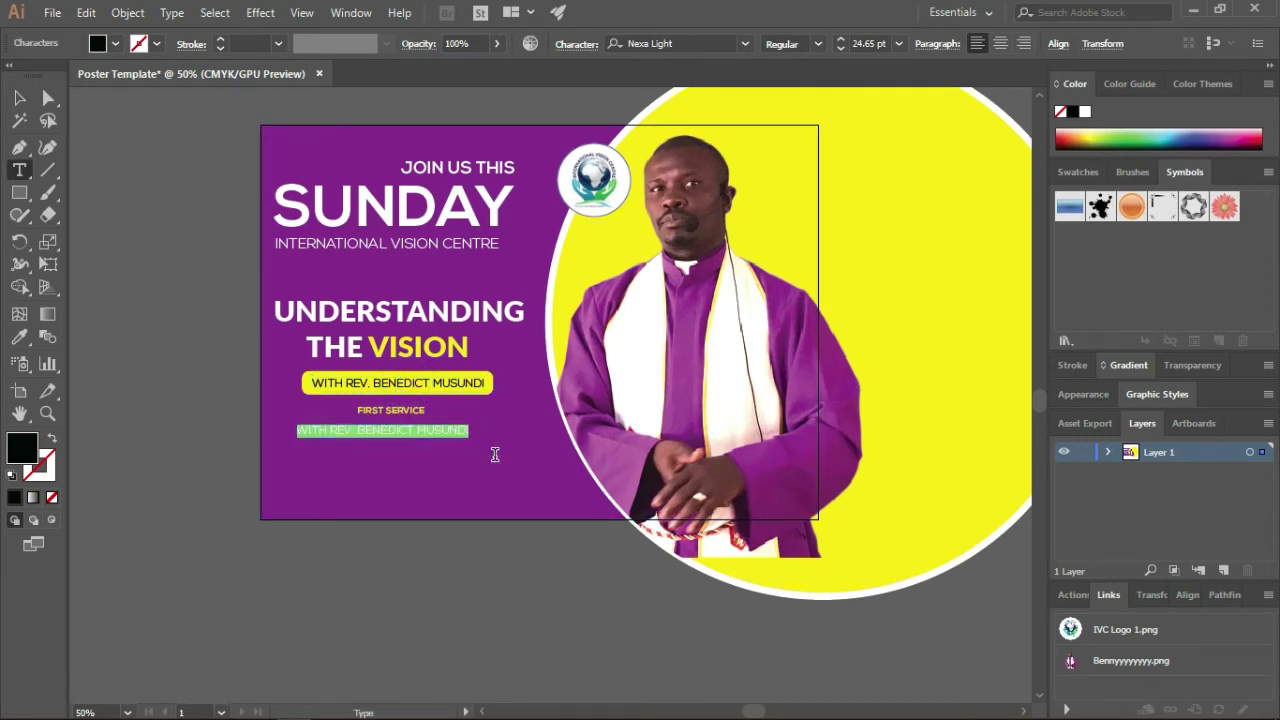
type("8.30AM - 9.30AM")
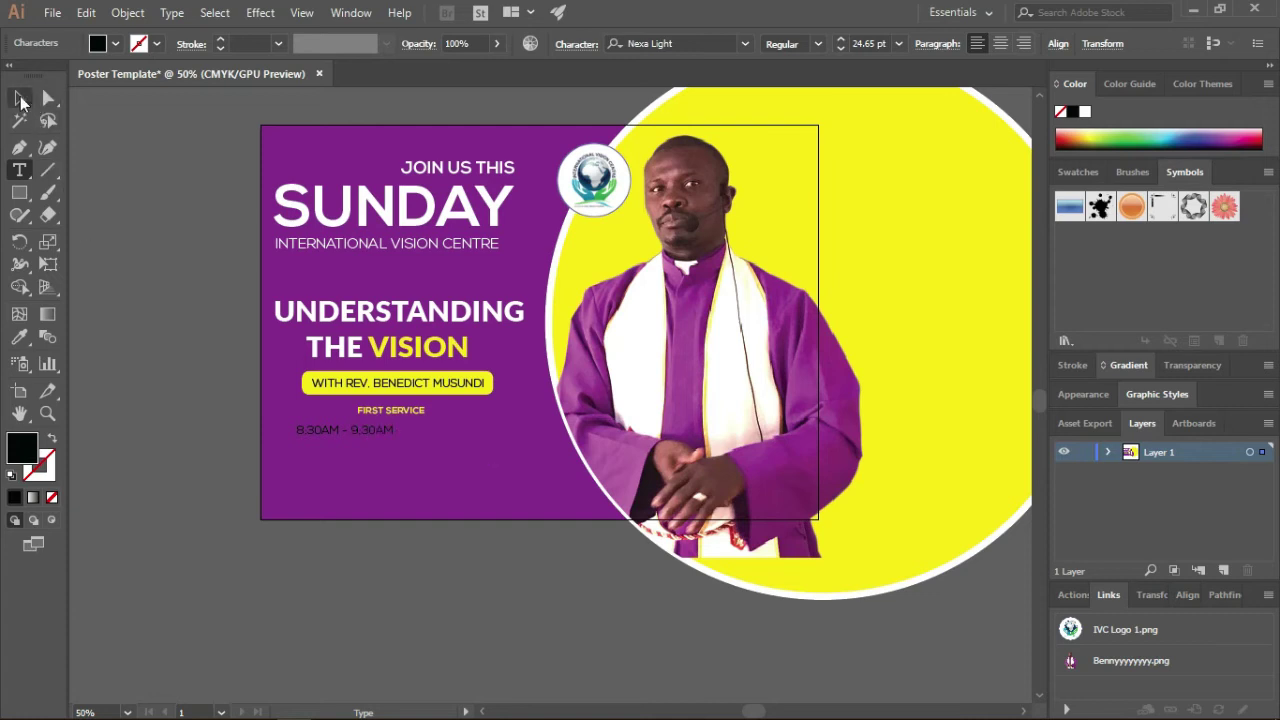
Make the time line white and position it under FIRST SERVICE.
left_click(19, 97)
double_click(22, 455)
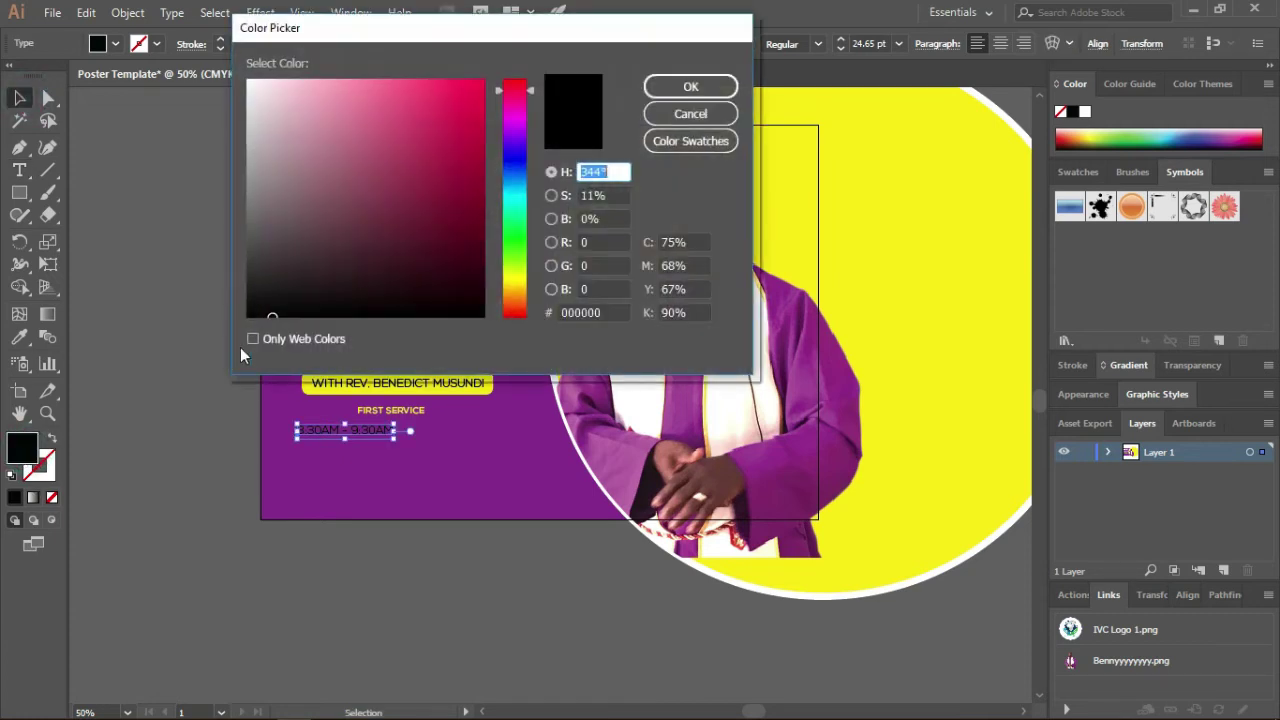
left_click(250, 82)
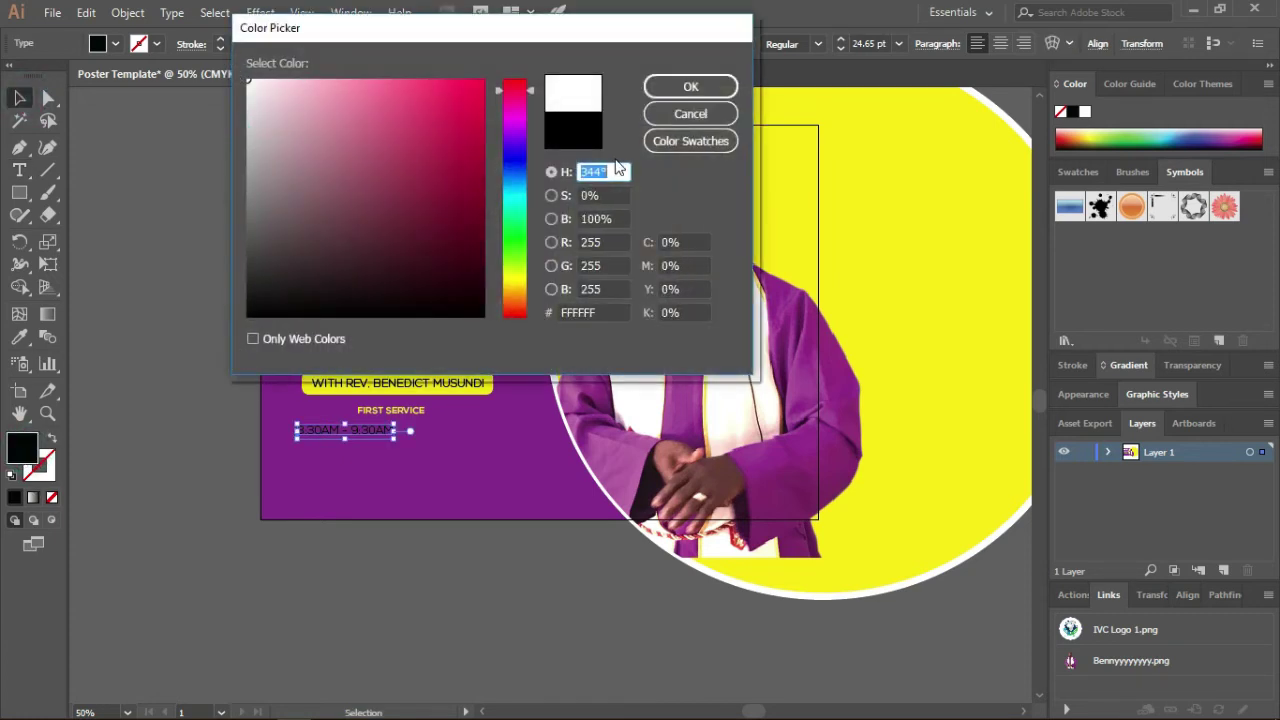
left_click(668, 87)
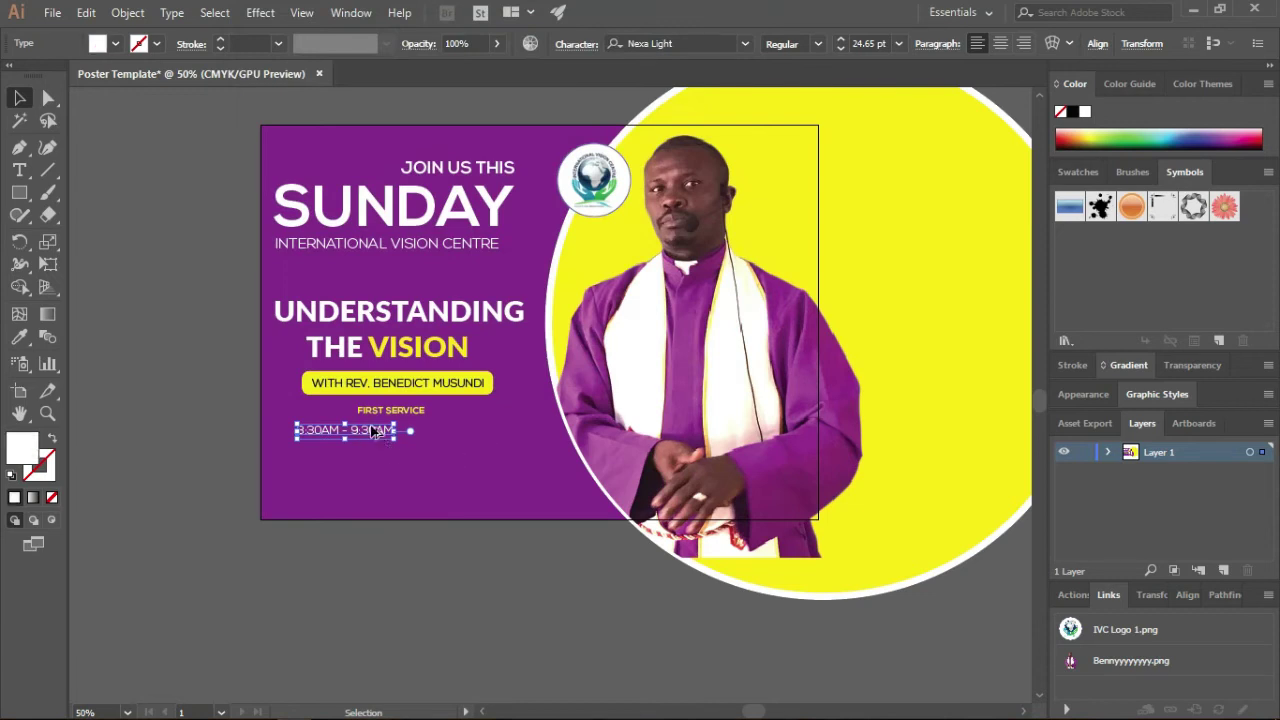
scroll(372, 430, "up", 3)
mouse_move(375, 447)
left_mouse_down()
mouse_move(500, 418)
mouse_move(510, 429)
left_mouse_up()
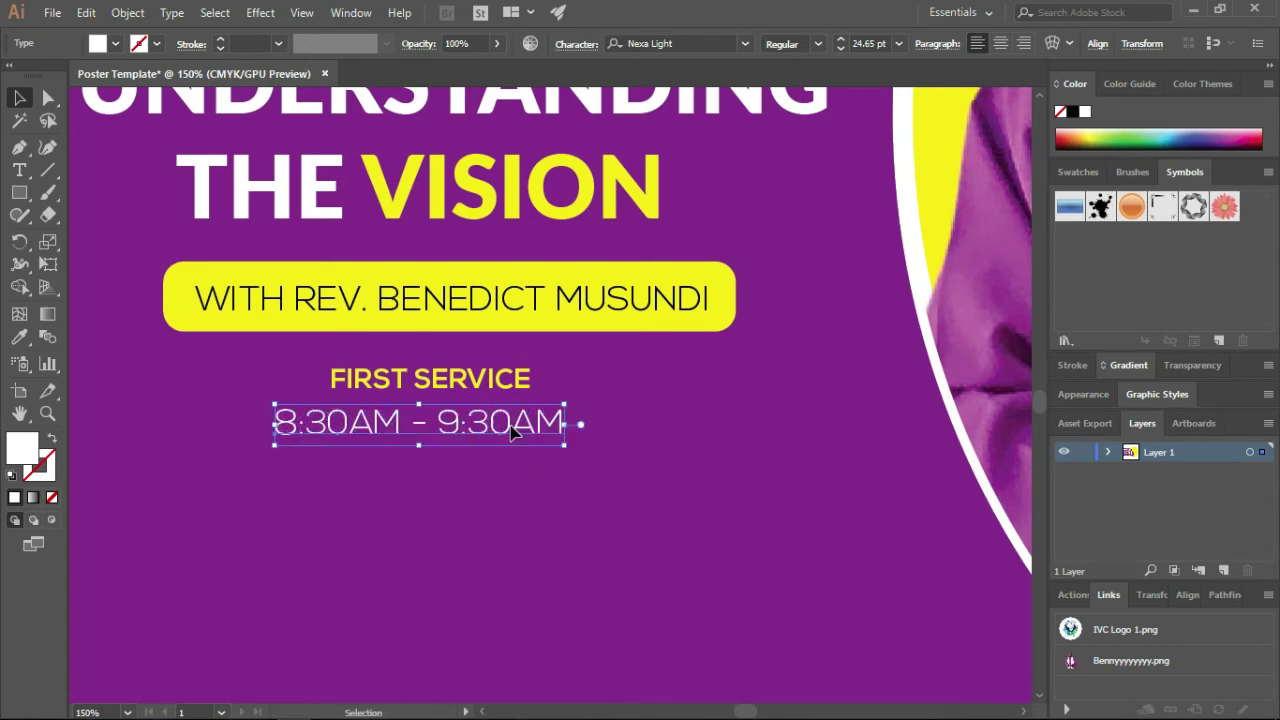
Duplicate the FIRST SERVICE heading and time below, and retype the heading as SECOND SERVICE.
left_click(470, 387, "shift")
mouse_move(470, 387)
left_mouse_down()
mouse_move(468, 488)
mouse_move(327, 479)
left_mouse_up()
left_click(126, 490)
left_click(373, 482)
double_click(373, 482)
type("SECOND SERVICE")
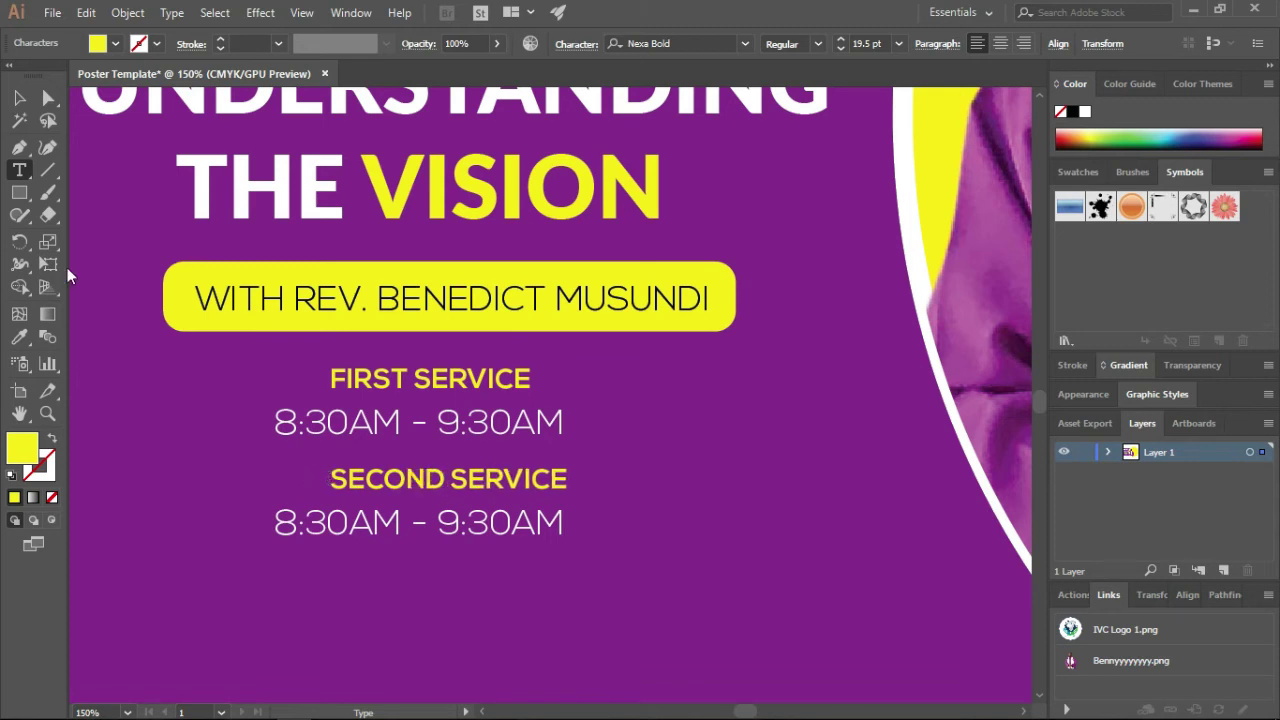
left_click(19, 97)
key("Left")
key("Left")
key("Left")
key("Left")
key("Left")
key("Left")
key("Left")
key("Left")
key("Left")
key("Left")
key("Left")
key("Left")
key("Left")
key("Left")
key("Left")
key("Left")
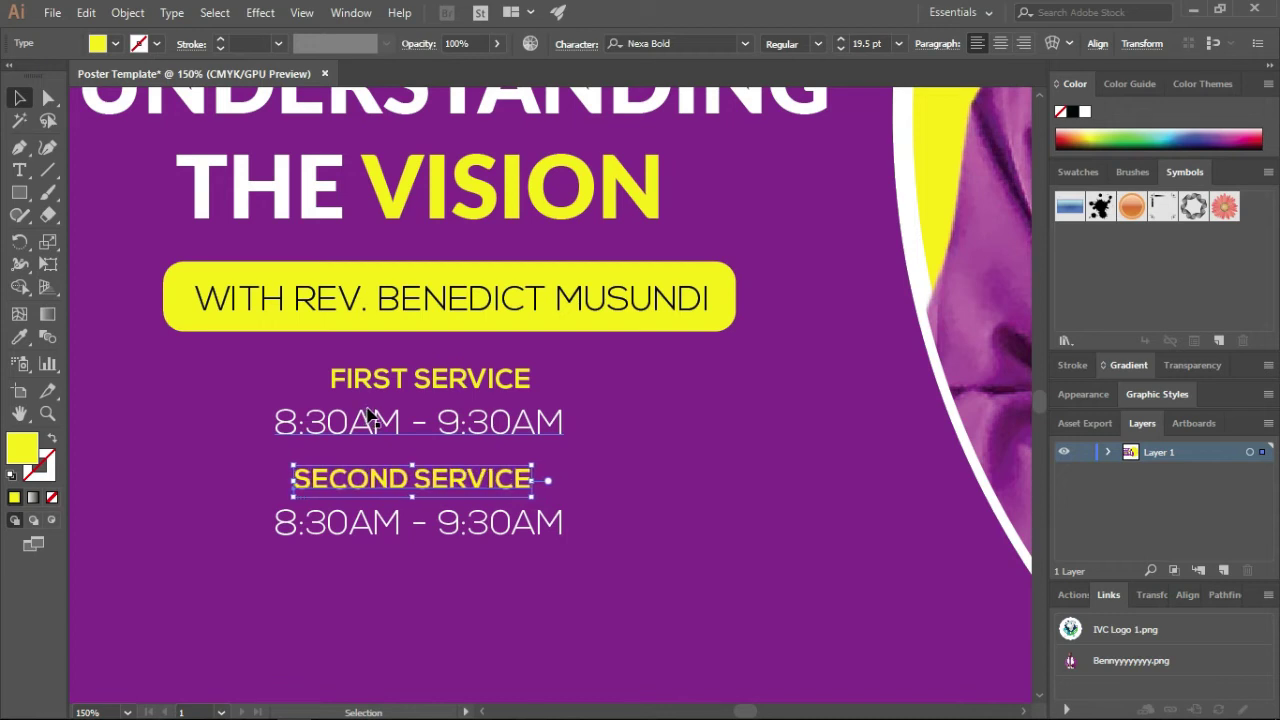
Change the copied time line to 10:30AM - 11:30AM.
double_click(349, 525)
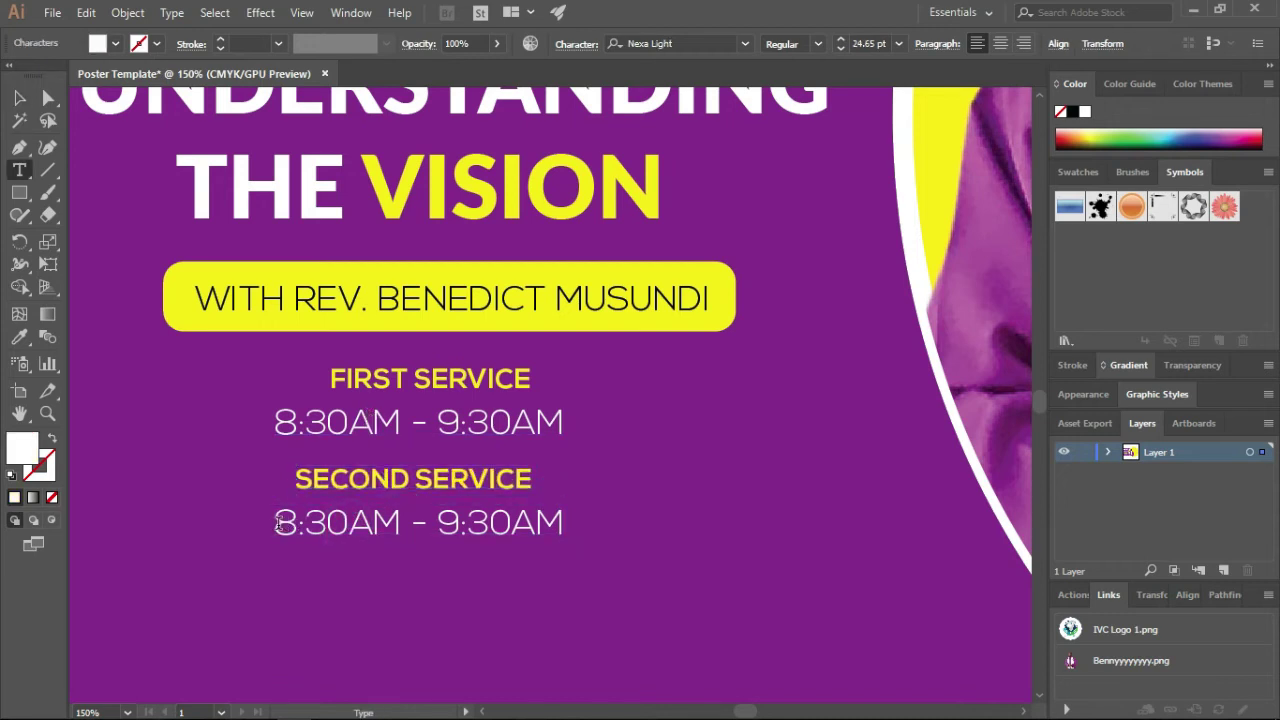
left_click_drag(282, 524, 293, 525)
type("10")
left_click_drag(449, 522, 462, 523)
type("11")
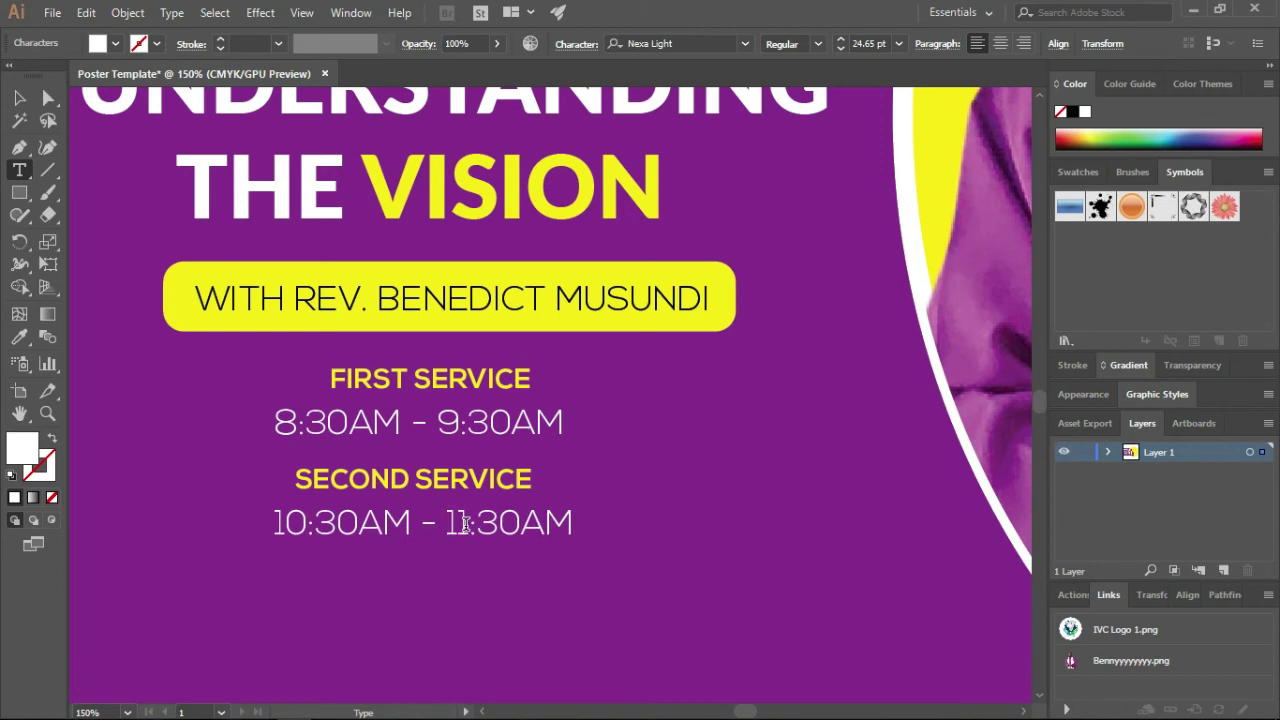
left_click(19, 97)
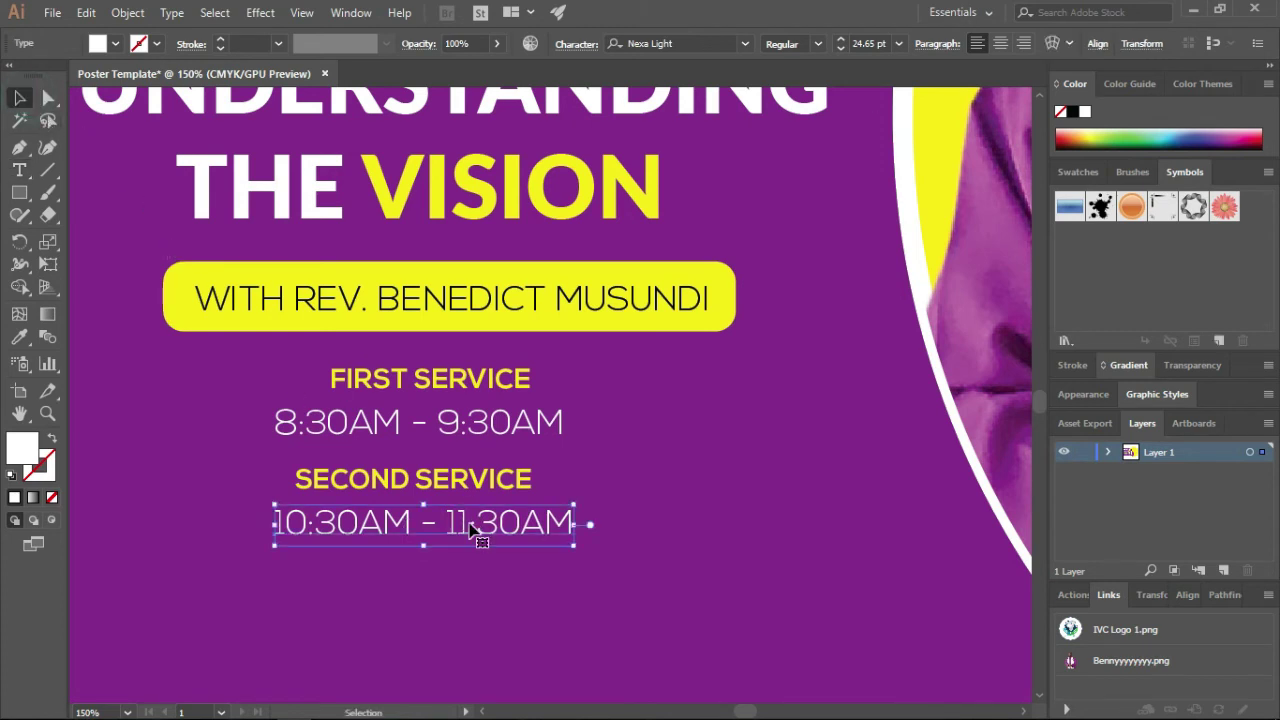
Frame the poster and duplicate the SECOND SERVICE heading further down.
scroll(472, 528, "down", 1)
scroll(472, 528, "down", 1)
left_click(172, 540)
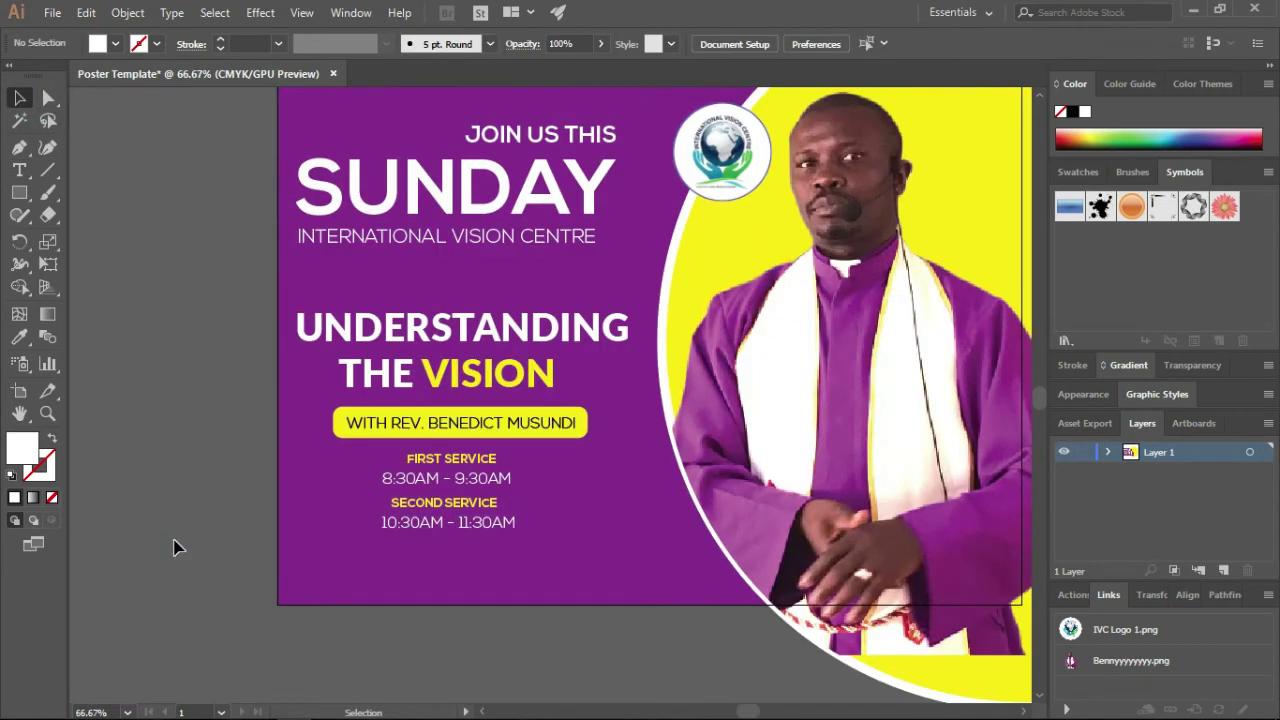
mouse_move(522, 549)
left_mouse_down()
mouse_move(502, 536)
mouse_move(536, 532)
left_mouse_up()
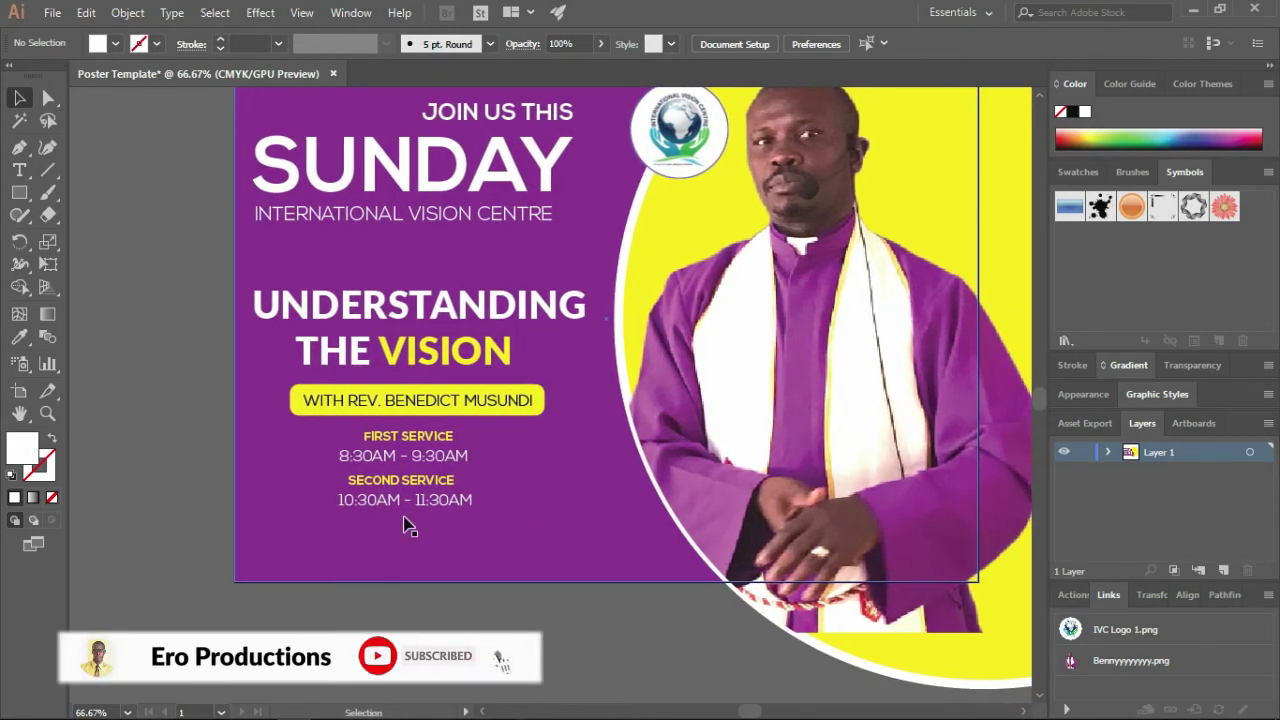
left_click_drag(407, 487, 410, 539)
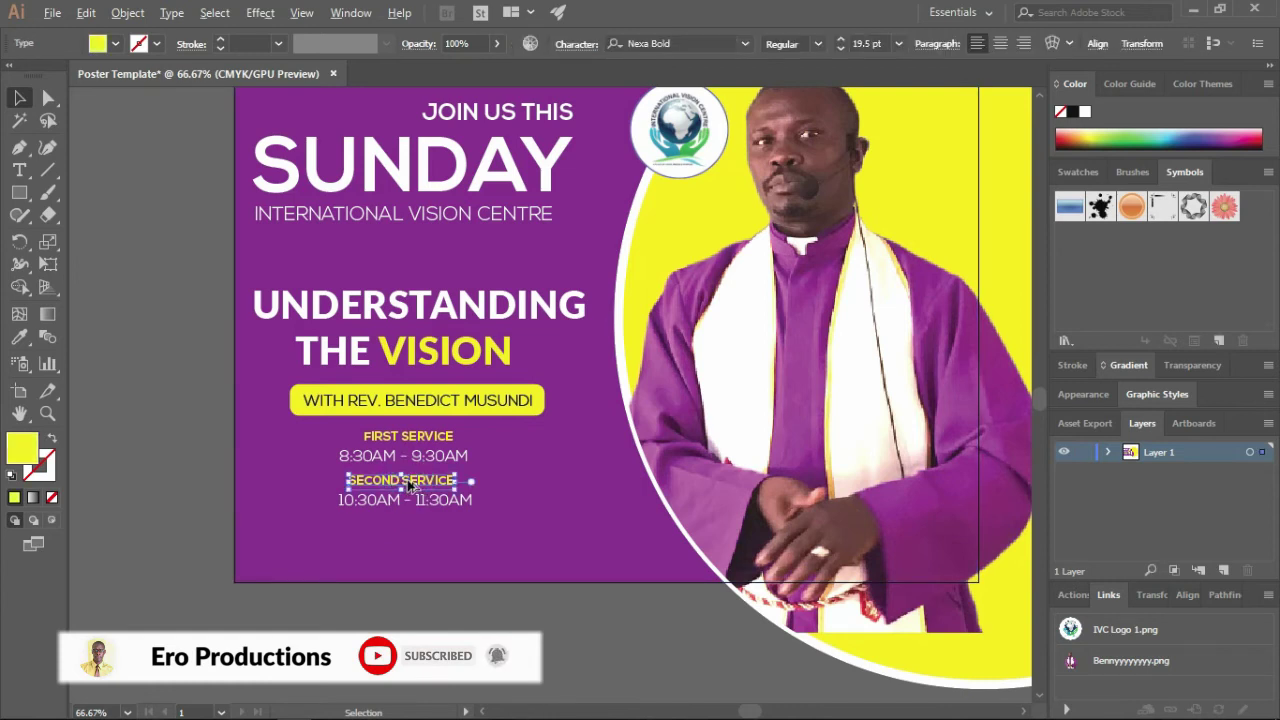
Retype the copy as 'THIS SERVICE WILL BE LIVE AT' and nudge it into place.
double_click(400, 532)
key("ctrl+a")
type("THI")
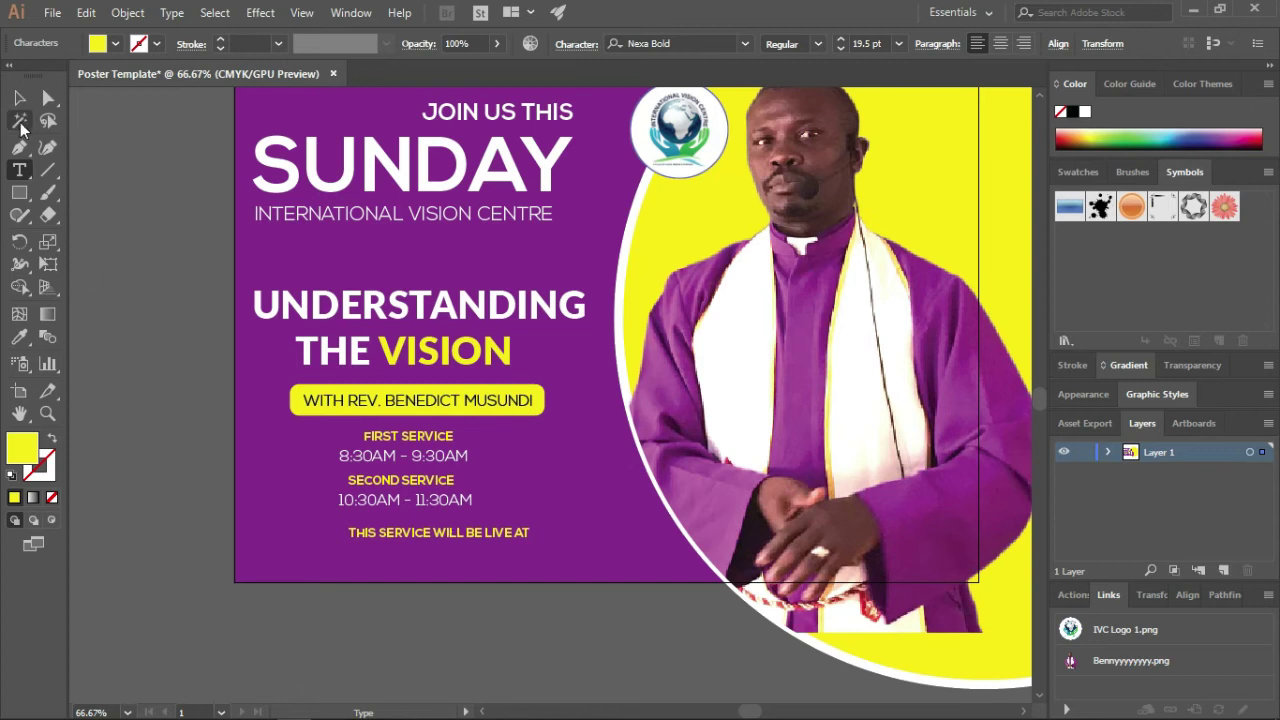
left_click(19, 97)
scroll(580, 585, "up", 4)
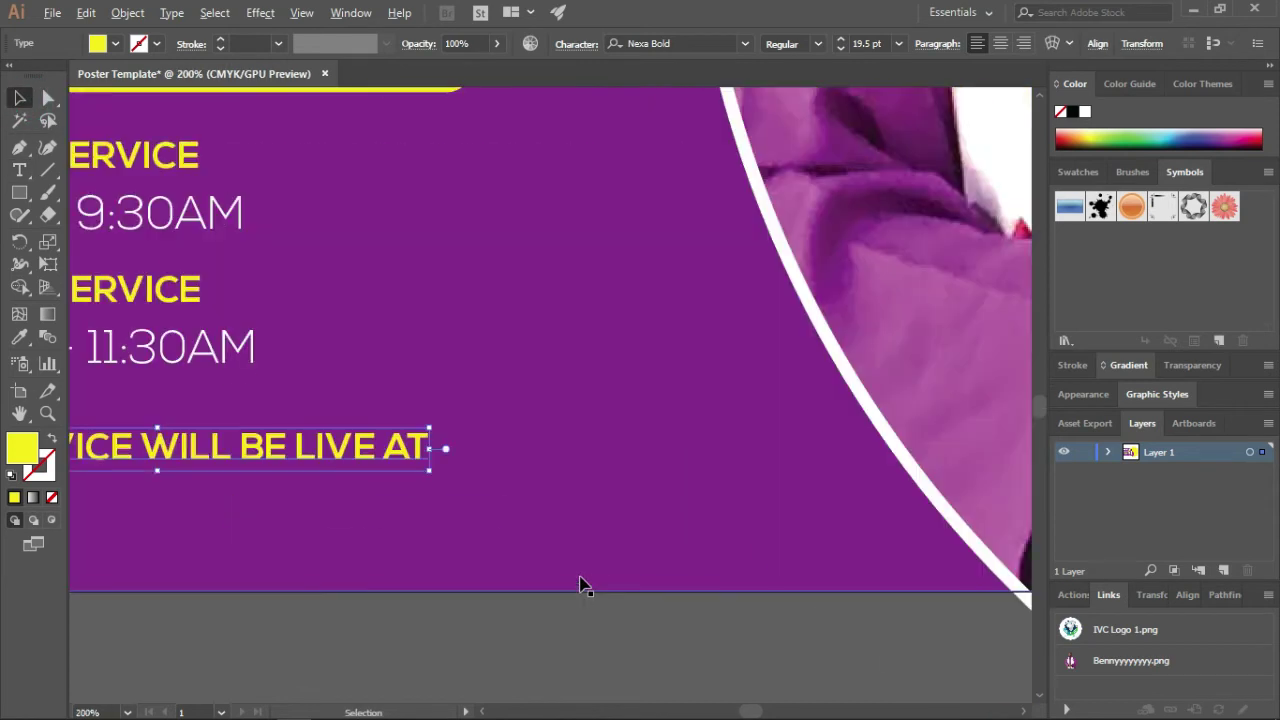
left_click_drag(449, 557, 704, 517)
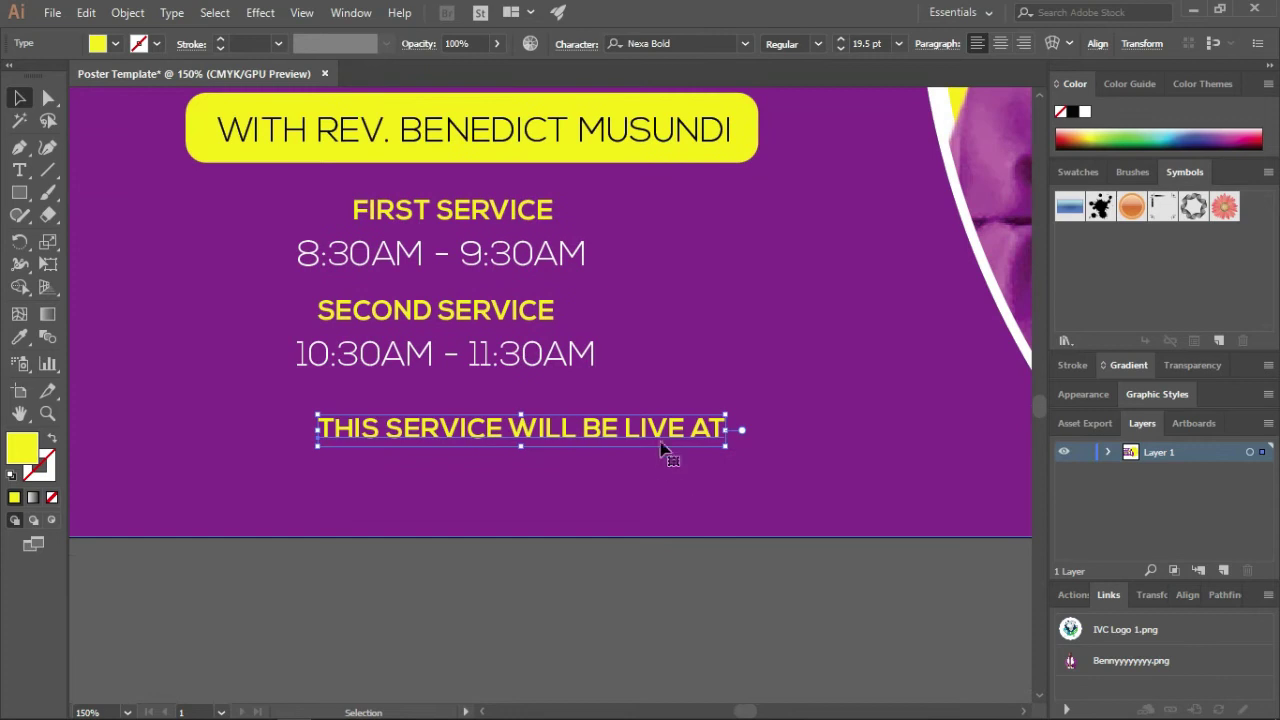
left_click_drag(663, 432, 652, 444)
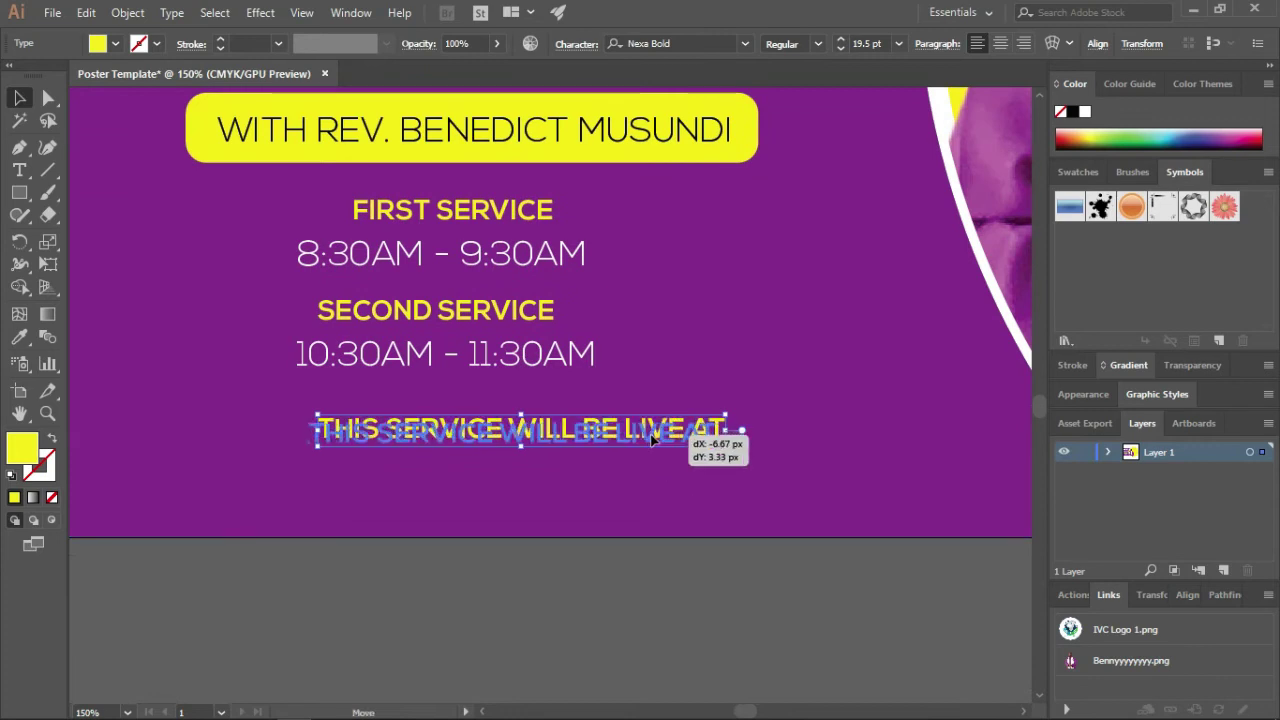
left_click(554, 585)
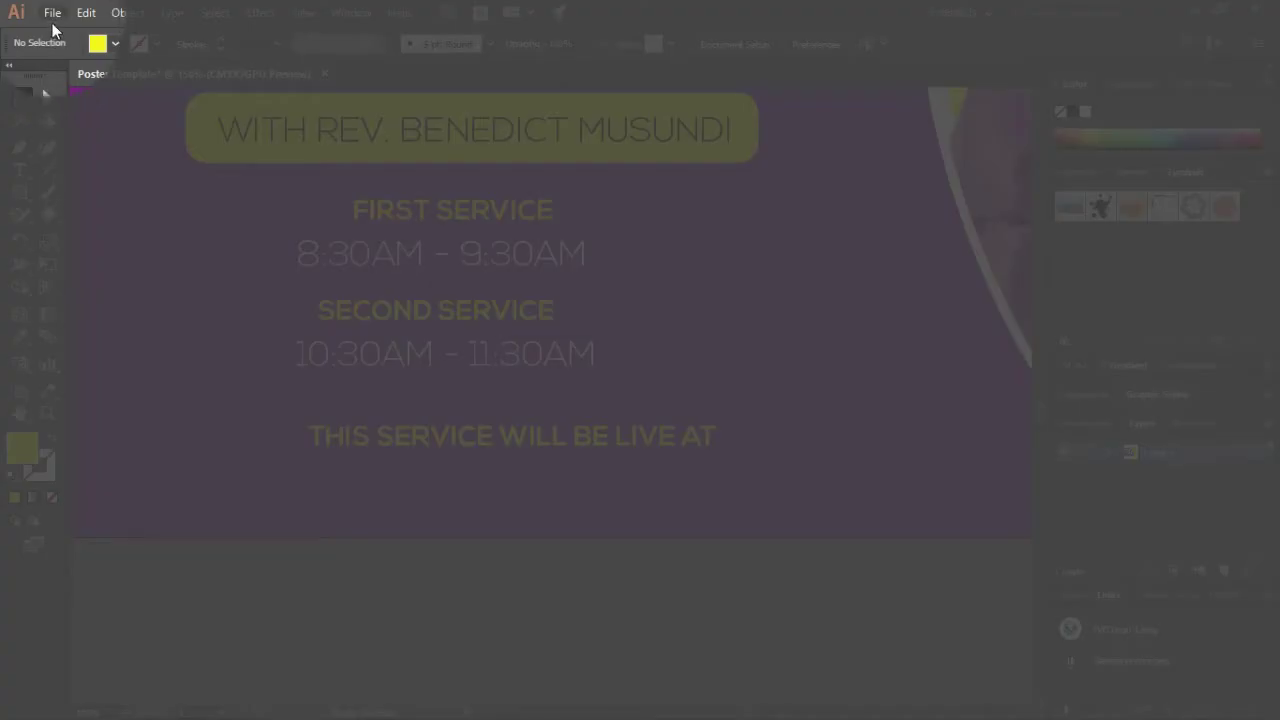
Use File > Place to pick Fb-icon-2 from D:\Icons.
left_click(52, 14)
left_click(88, 316)
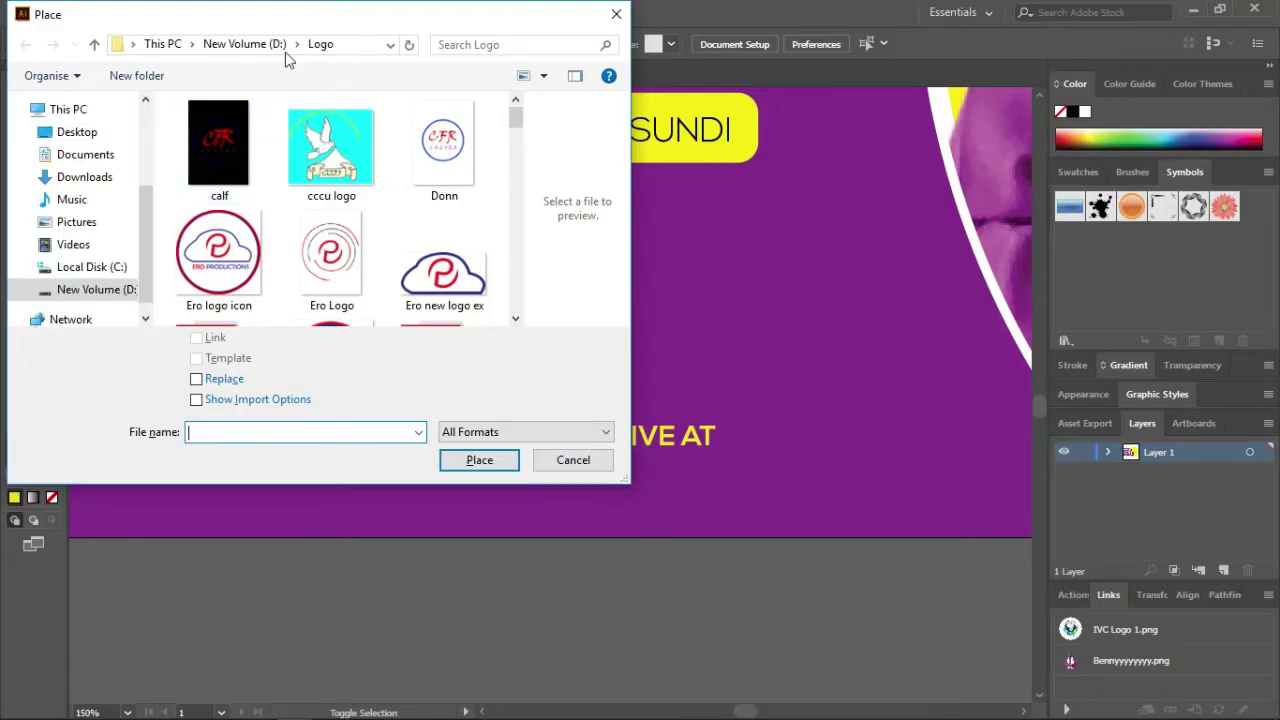
left_click(297, 44)
scroll(320, 300, "down", 4)
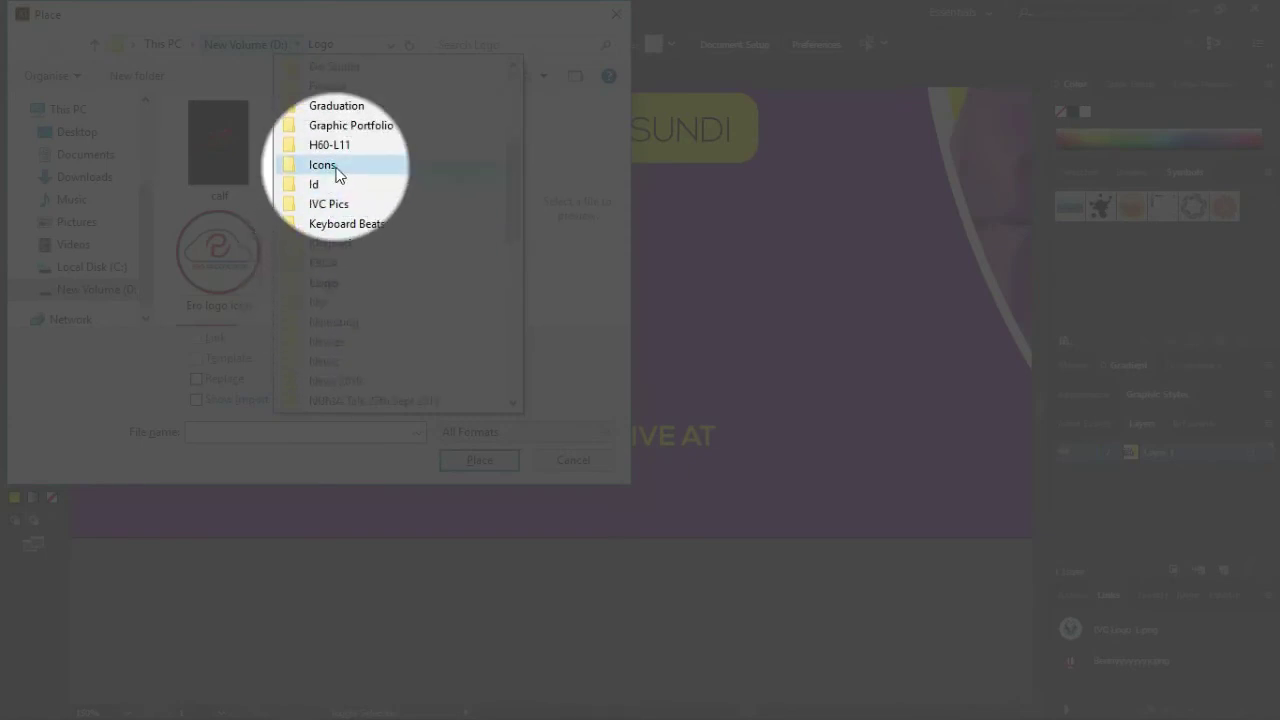
key("Escape")
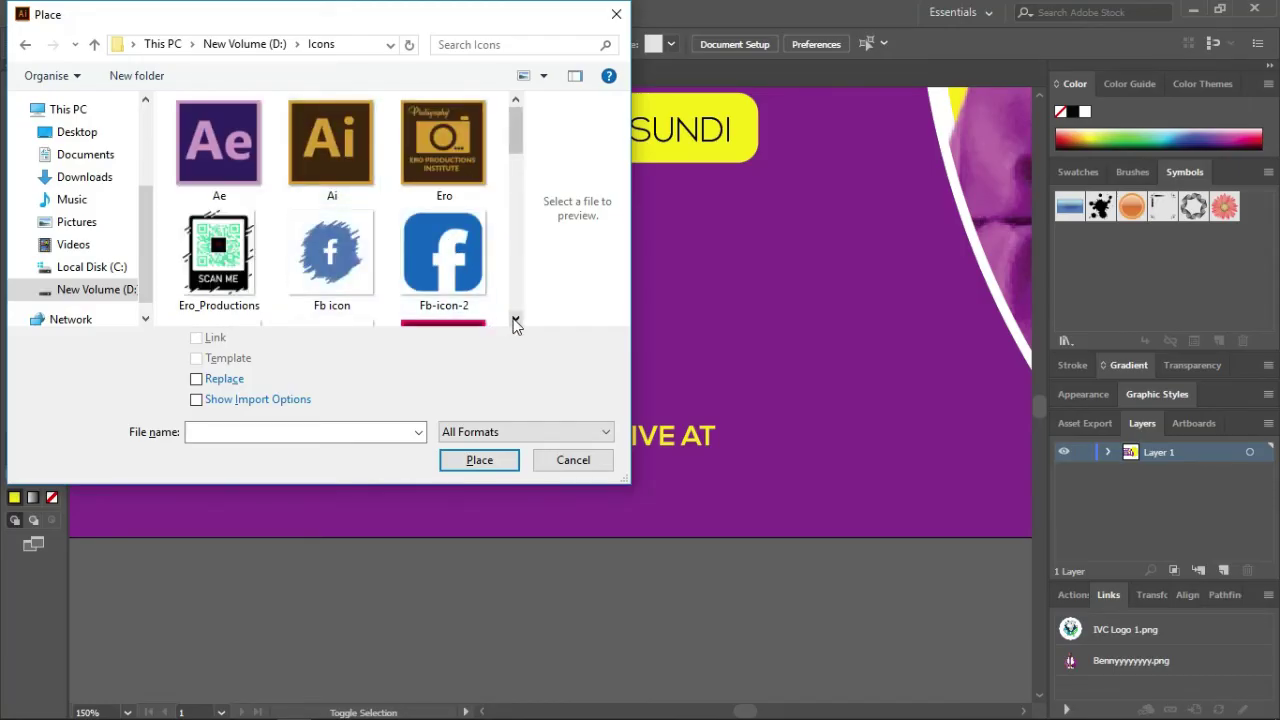
left_click(515, 318)
mouse_move(443, 160)
left_click(428, 166)
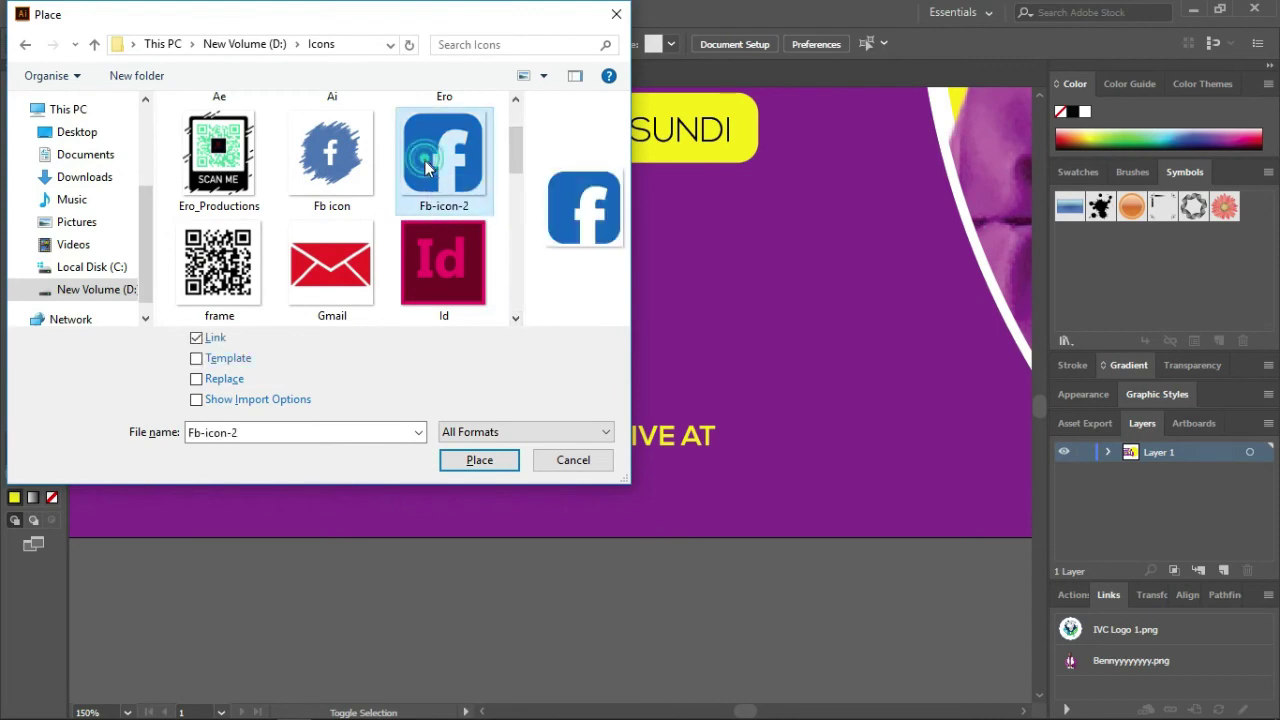
left_click(515, 318)
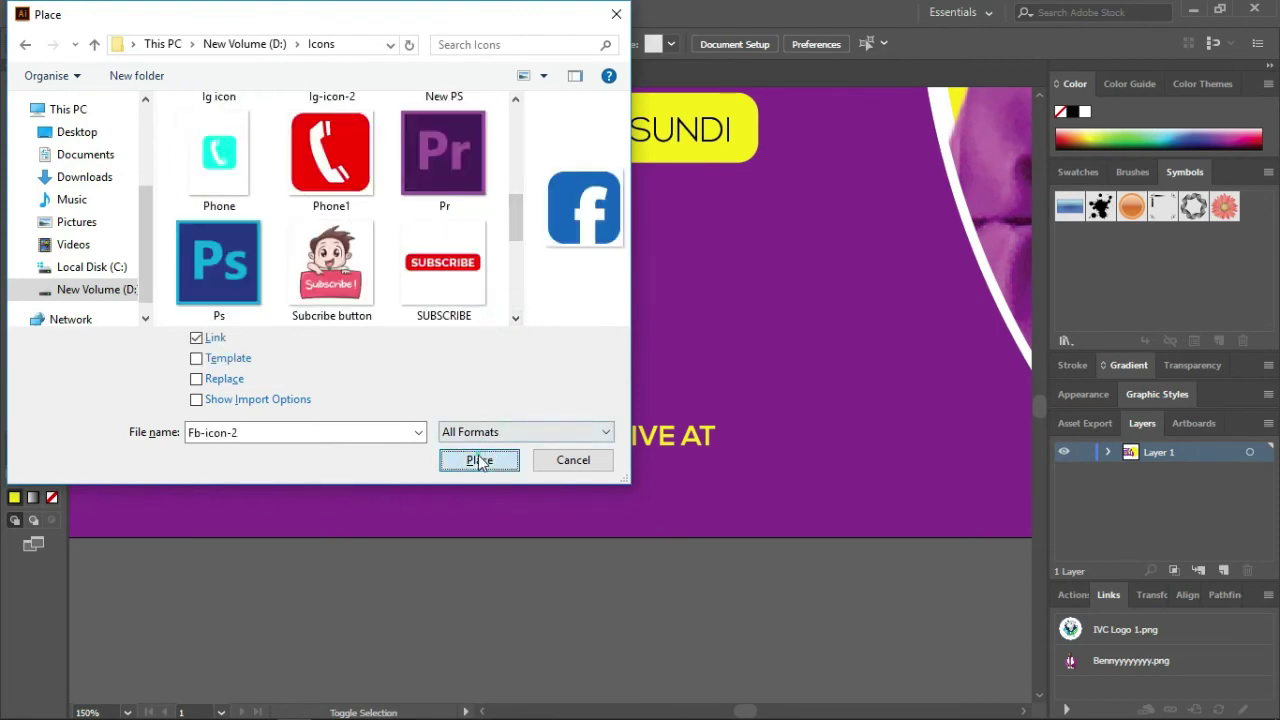
left_click(479, 460)
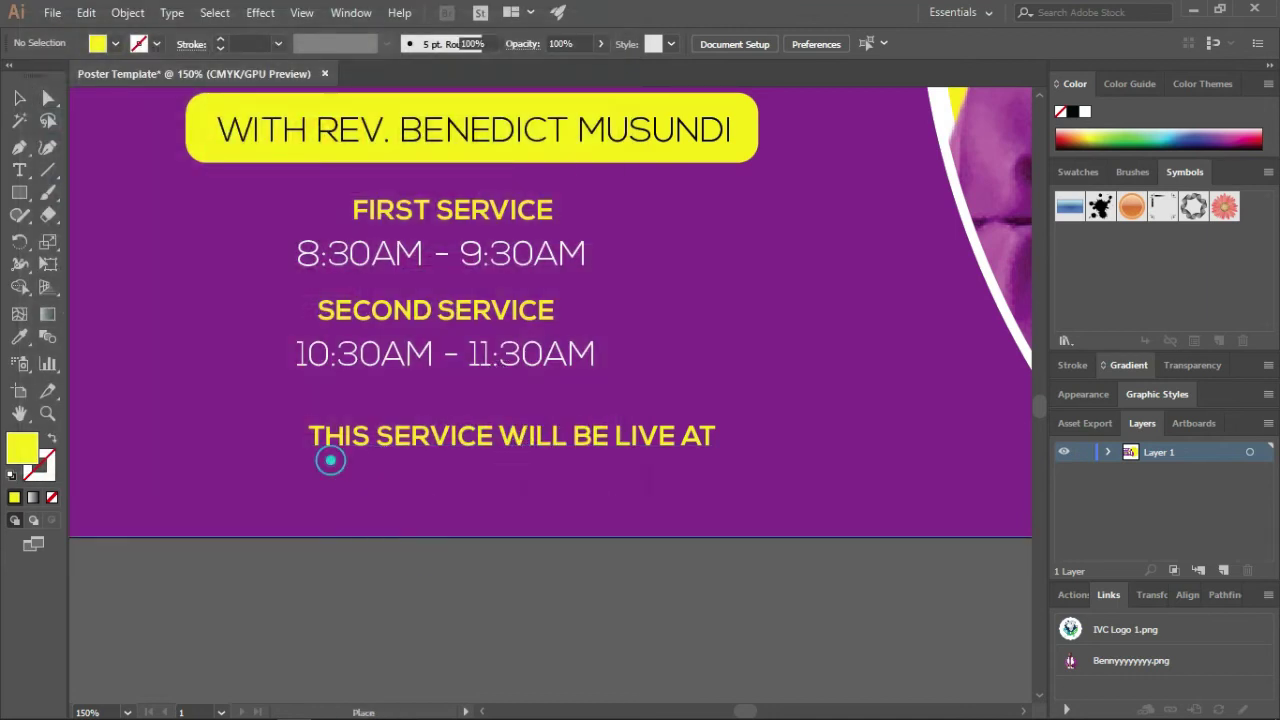
Drop the Facebook image onto the poster and shrink it to about 60 px.
left_click(330, 450)
scroll(749, 509, "down", 3)
scroll(800, 590, "down", 3)
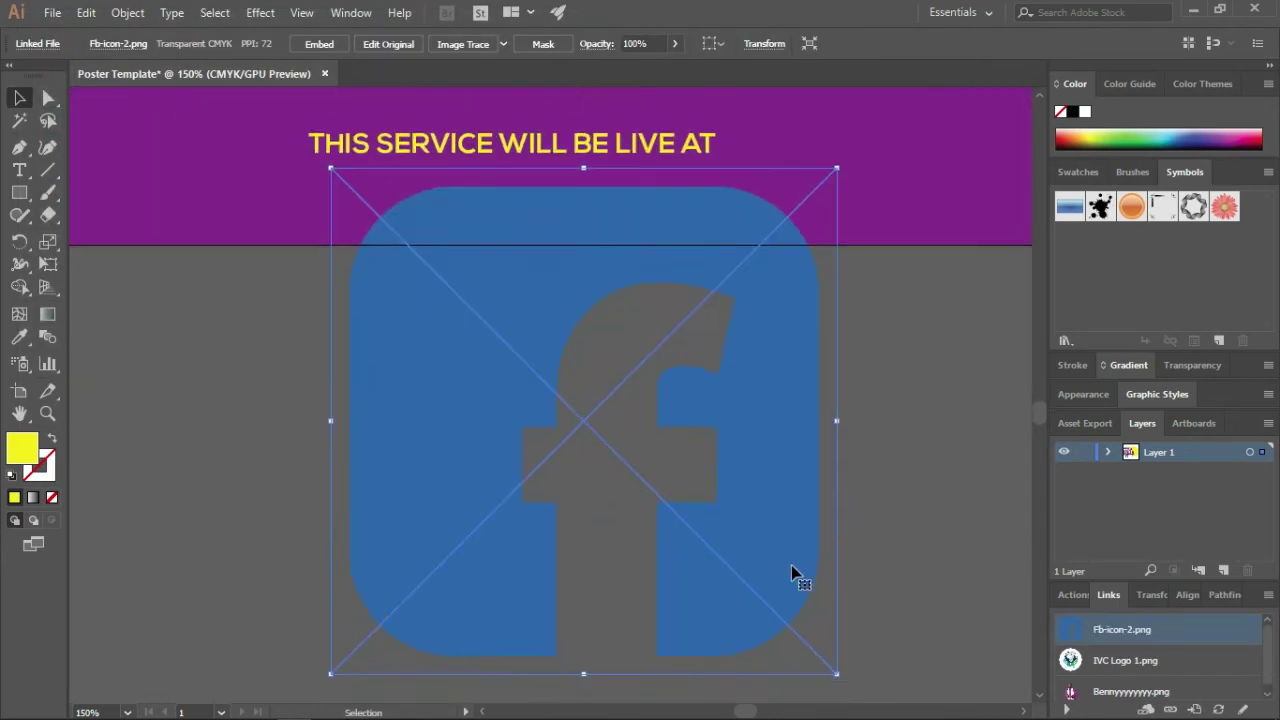
scroll(791, 577, "down", 1)
left_click_drag(836, 604, 493, 263)
scroll(599, 462, "up", 4)
left_click_drag(490, 490, 394, 386)
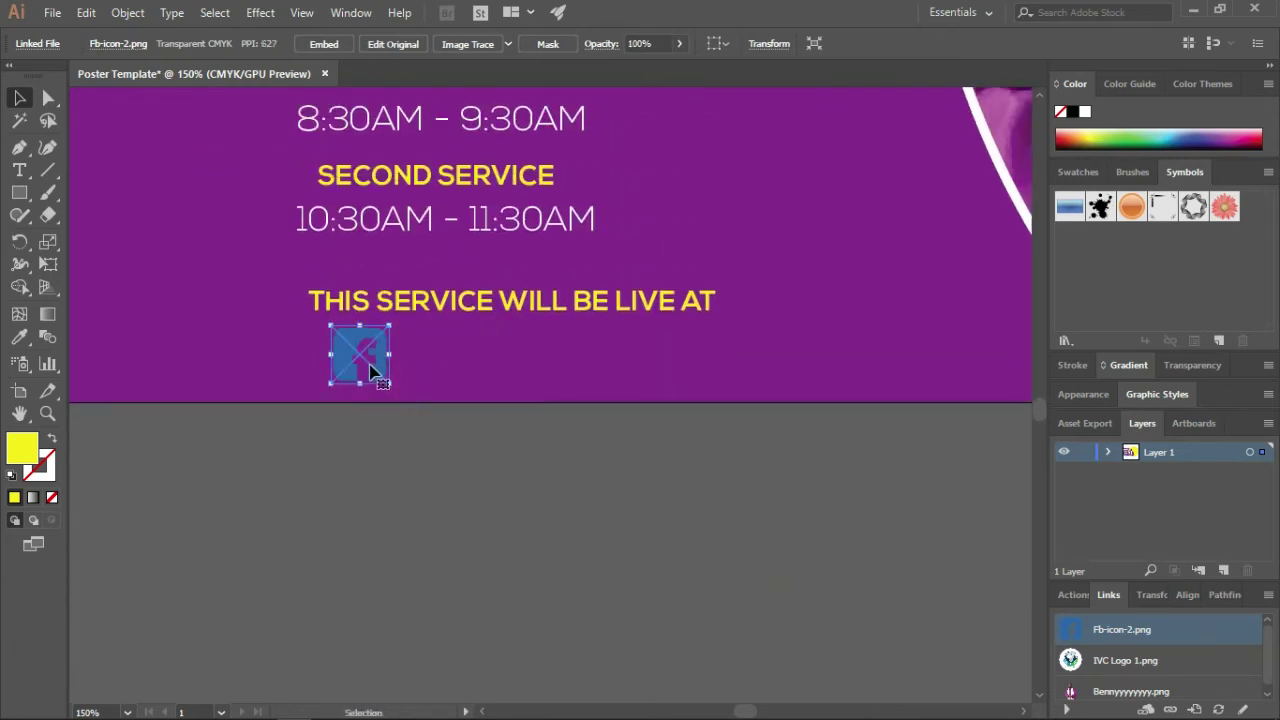
Position the icon left of the live-service line and align the text with it.
left_click_drag(379, 372, 364, 371)
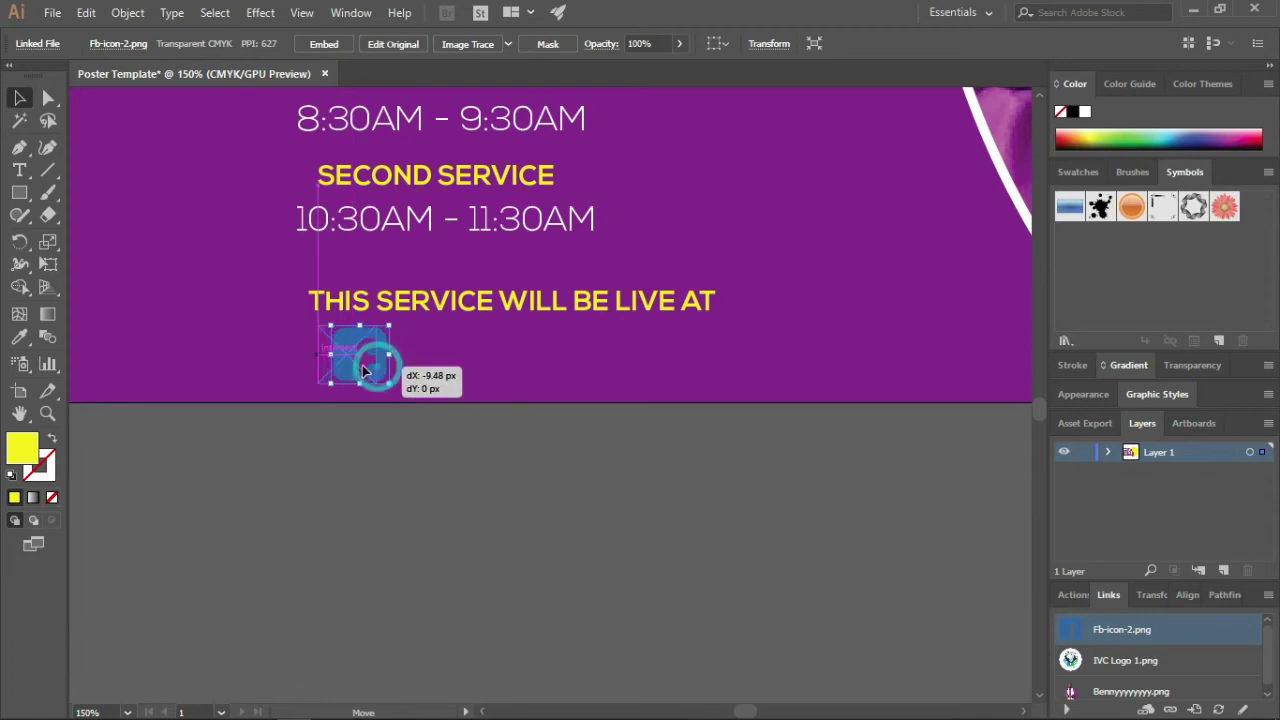
left_click(375, 463)
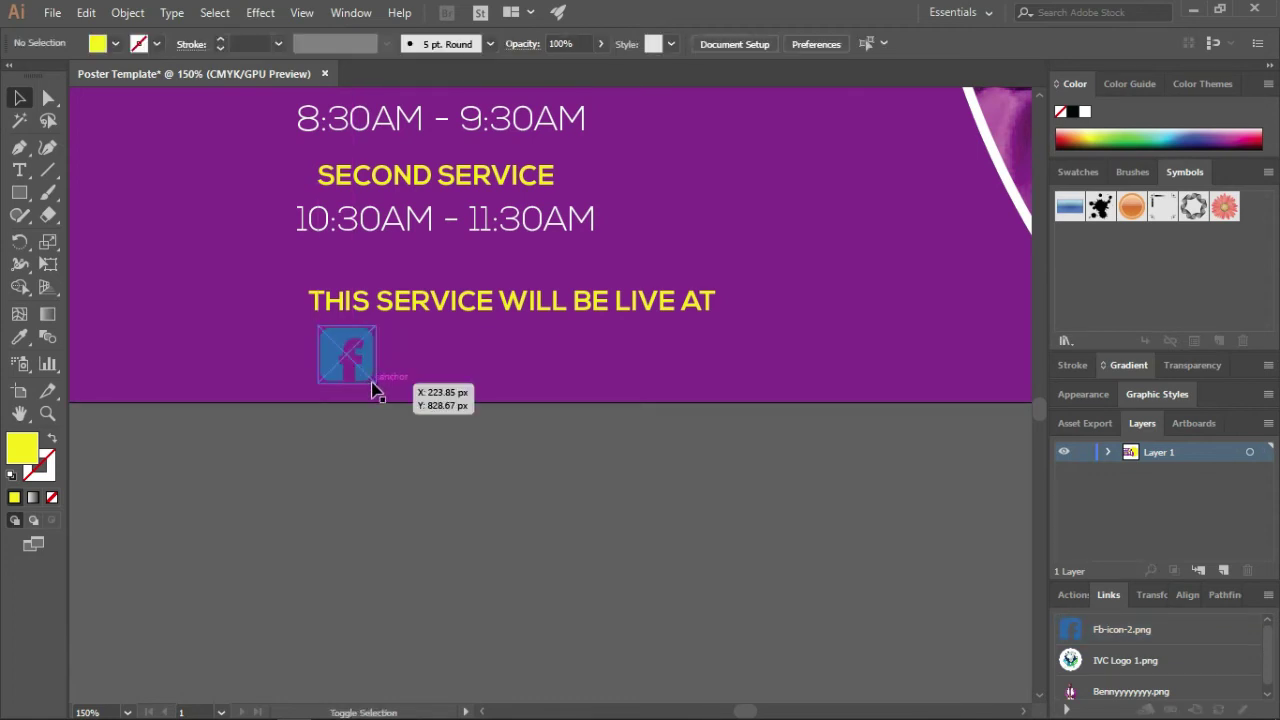
mouse_move(342, 351)
left_mouse_down()
mouse_move(288, 320)
mouse_move(319, 372)
mouse_move(290, 355)
left_mouse_up()
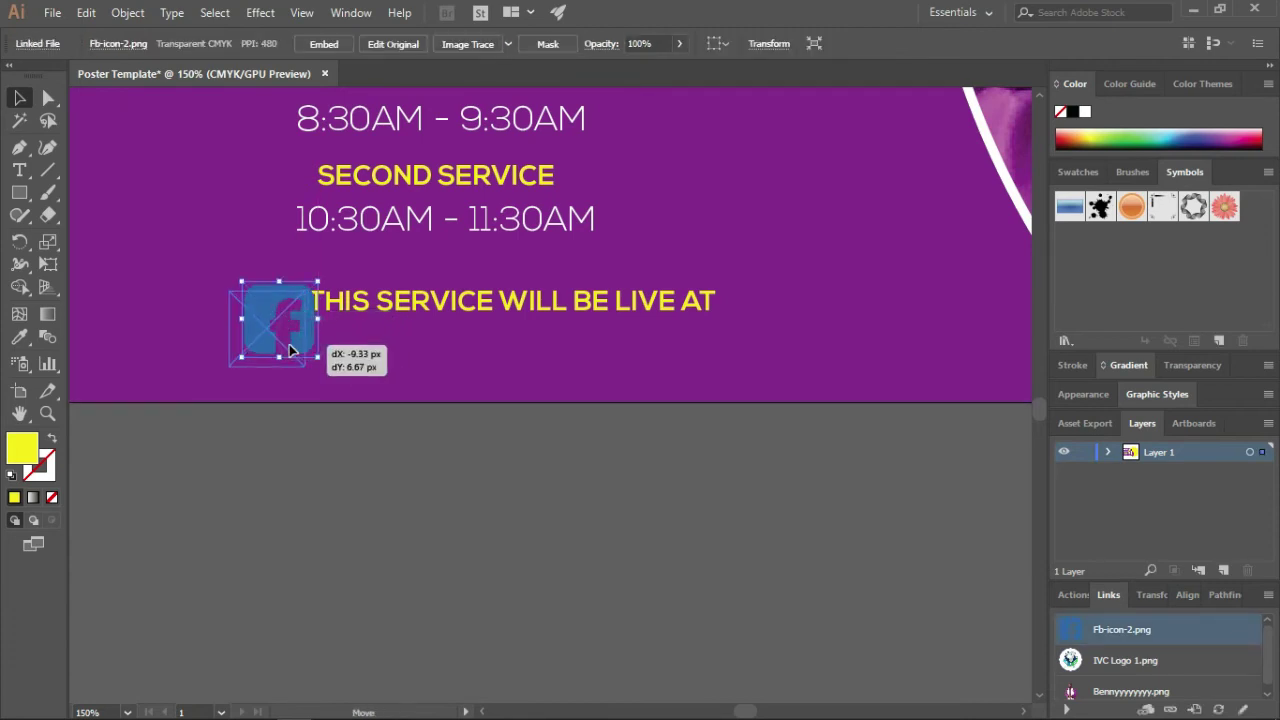
left_click(358, 465)
left_click_drag(413, 317, 423, 331)
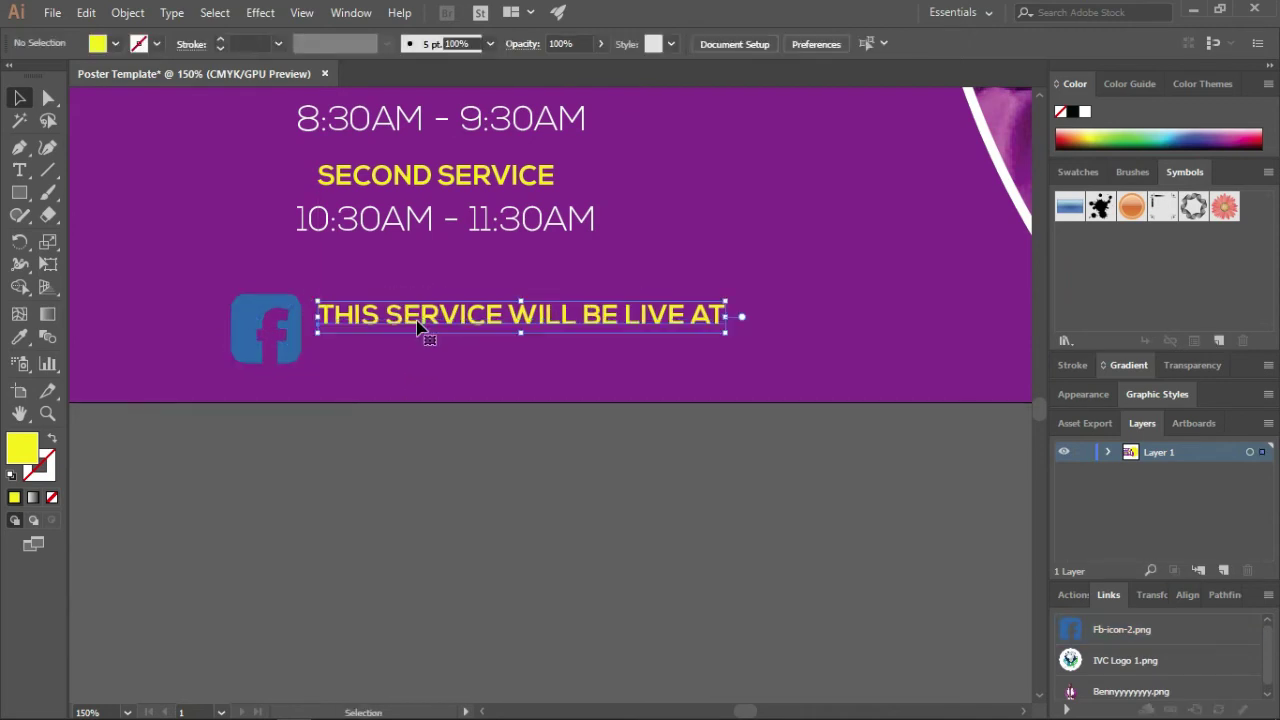
left_click(466, 545)
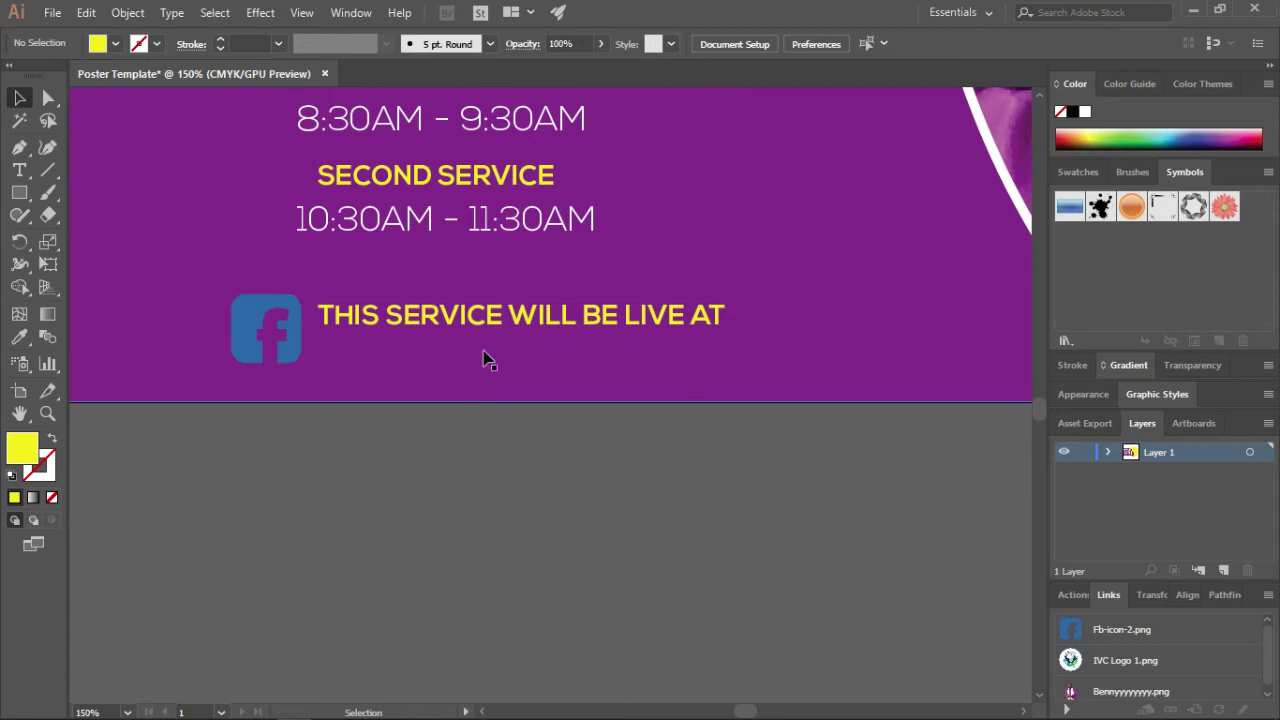
left_click(508, 318)
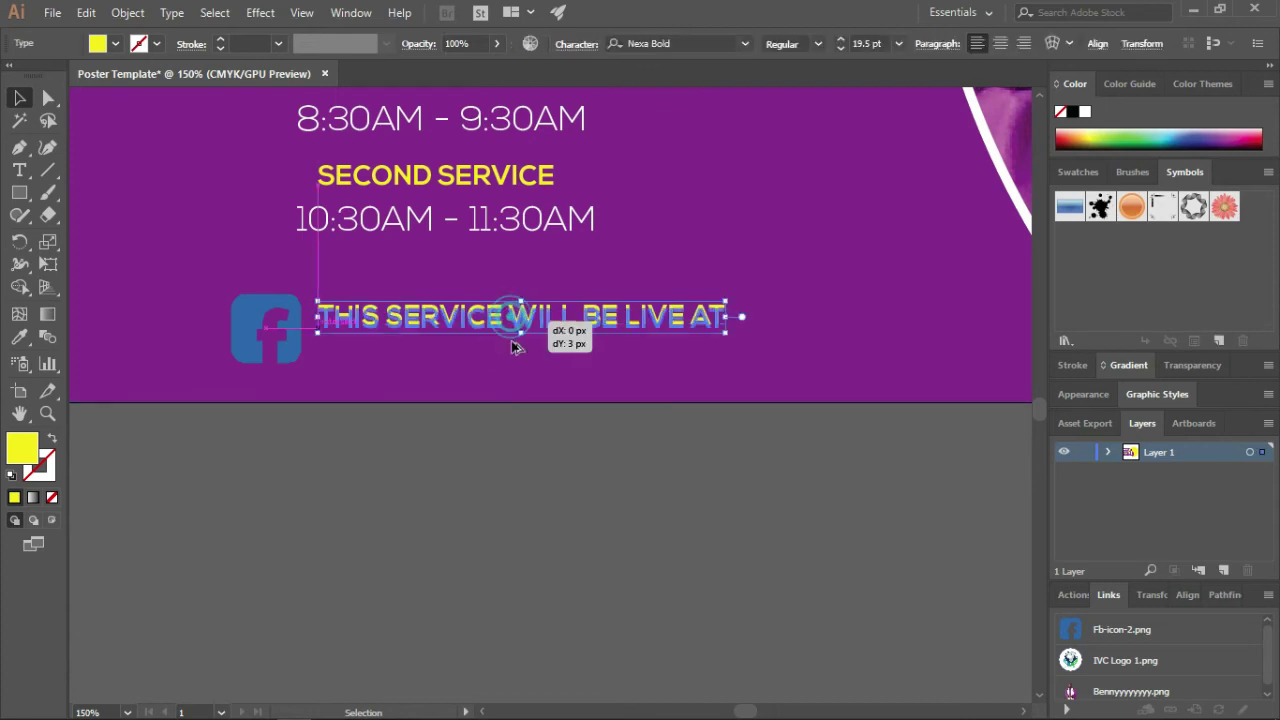
Duplicate the live-service line below and retype it as 'IVC SHINYALU'.
left_click_drag(511, 318, 514, 353)
key("t")
key("Return")
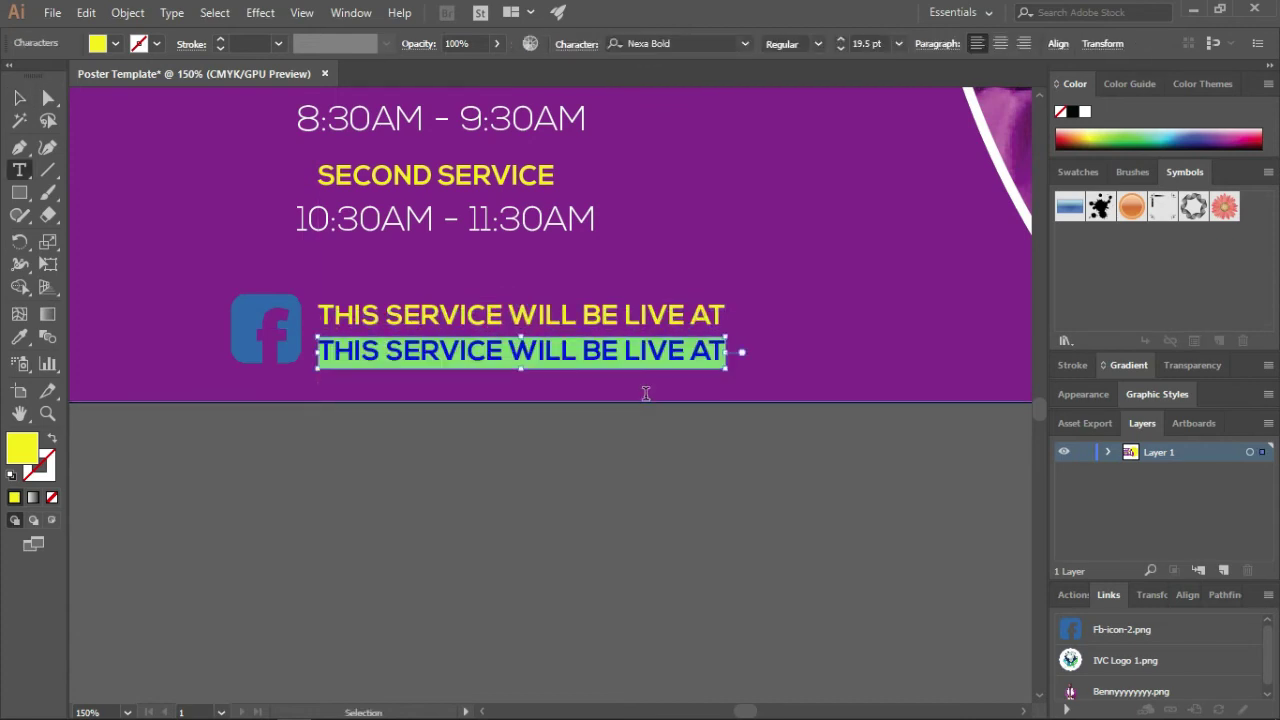
type("IVC SHINYALU")
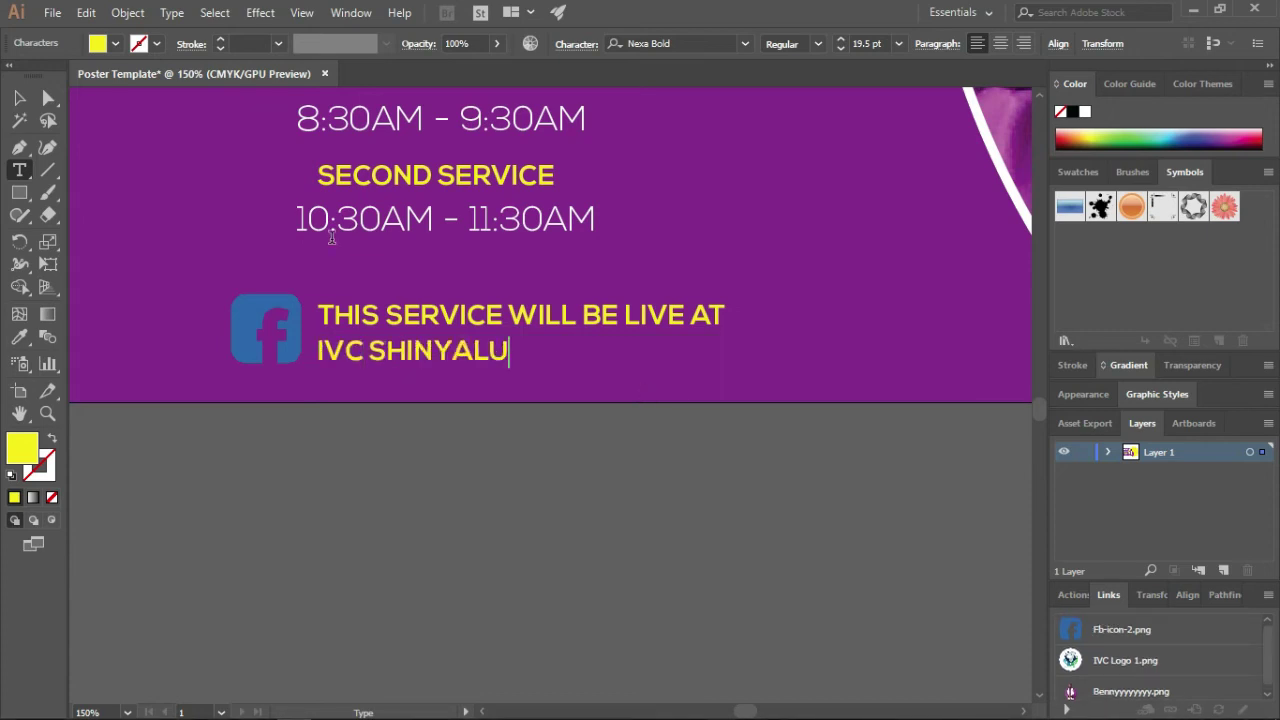
left_click(22, 102)
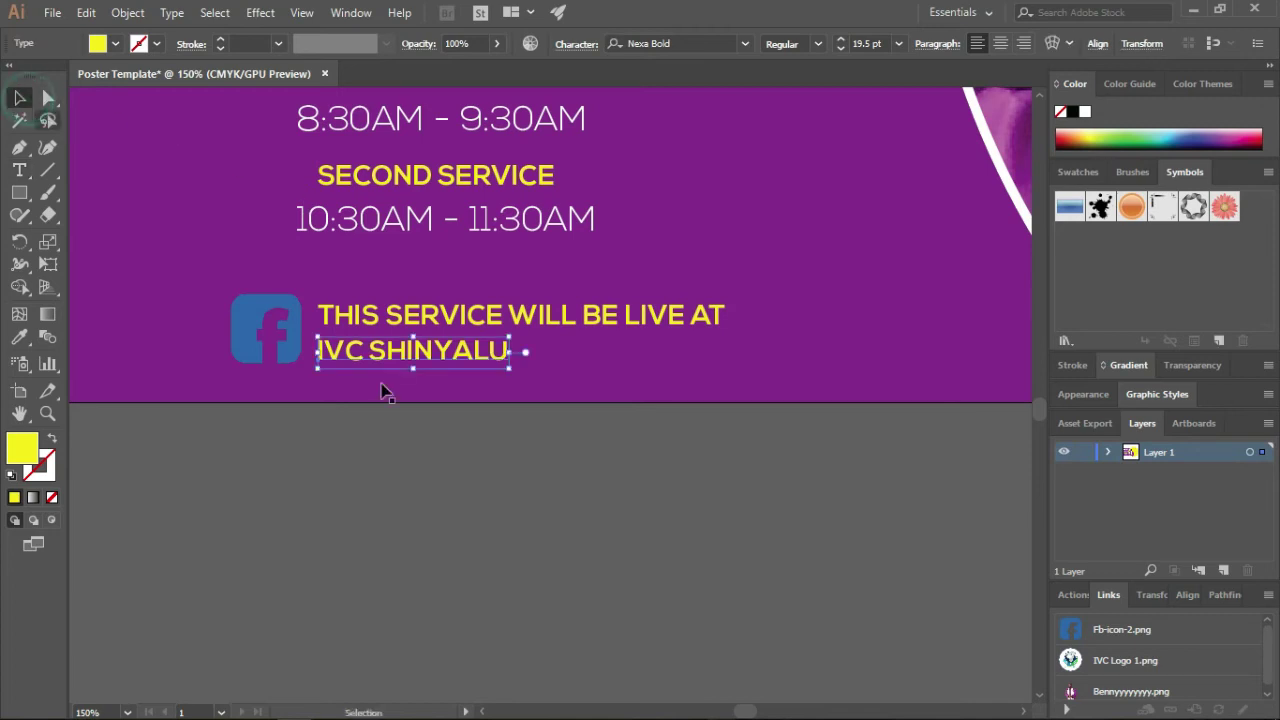
left_click(476, 491)
Set the IVC SHINYALU text fill to white.
scroll(506, 408, "down", 1)
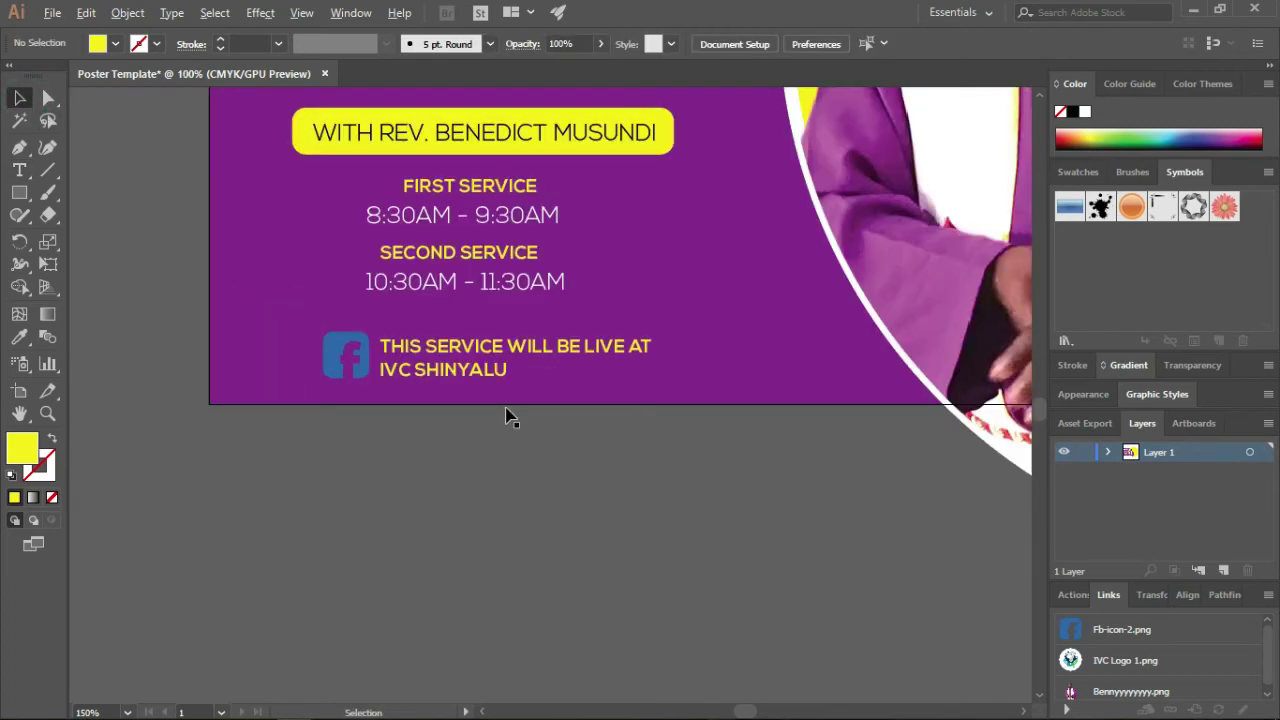
scroll(506, 412, "down", 1)
scroll(506, 413, "up", 1)
scroll(506, 413, "up", 1)
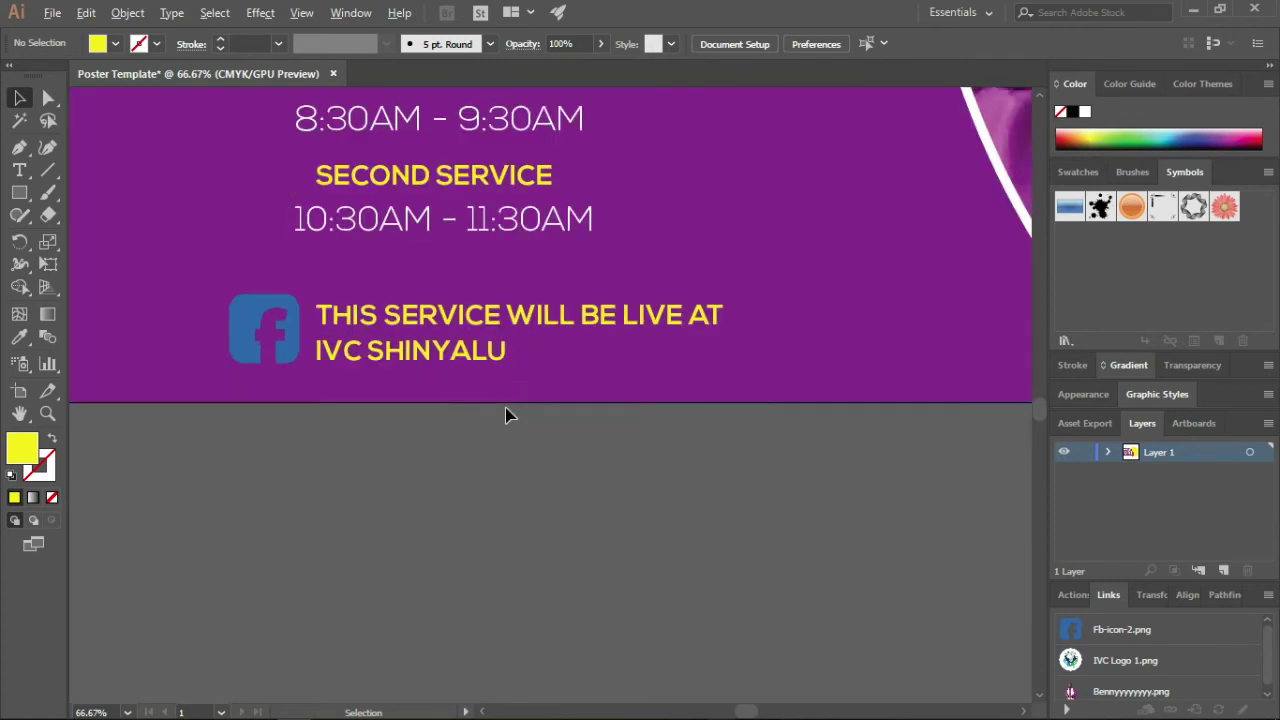
left_click(462, 364)
double_click(22, 449)
left_click(253, 94)
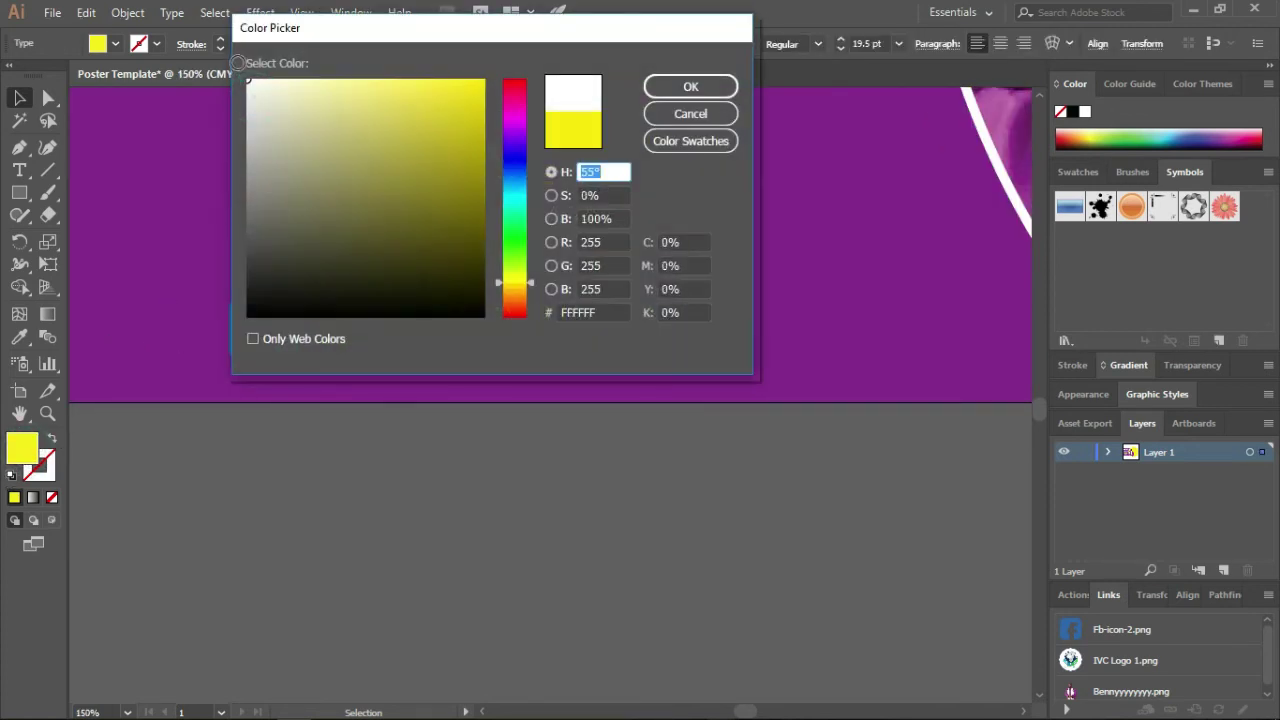
left_click(663, 86)
left_click(356, 557)
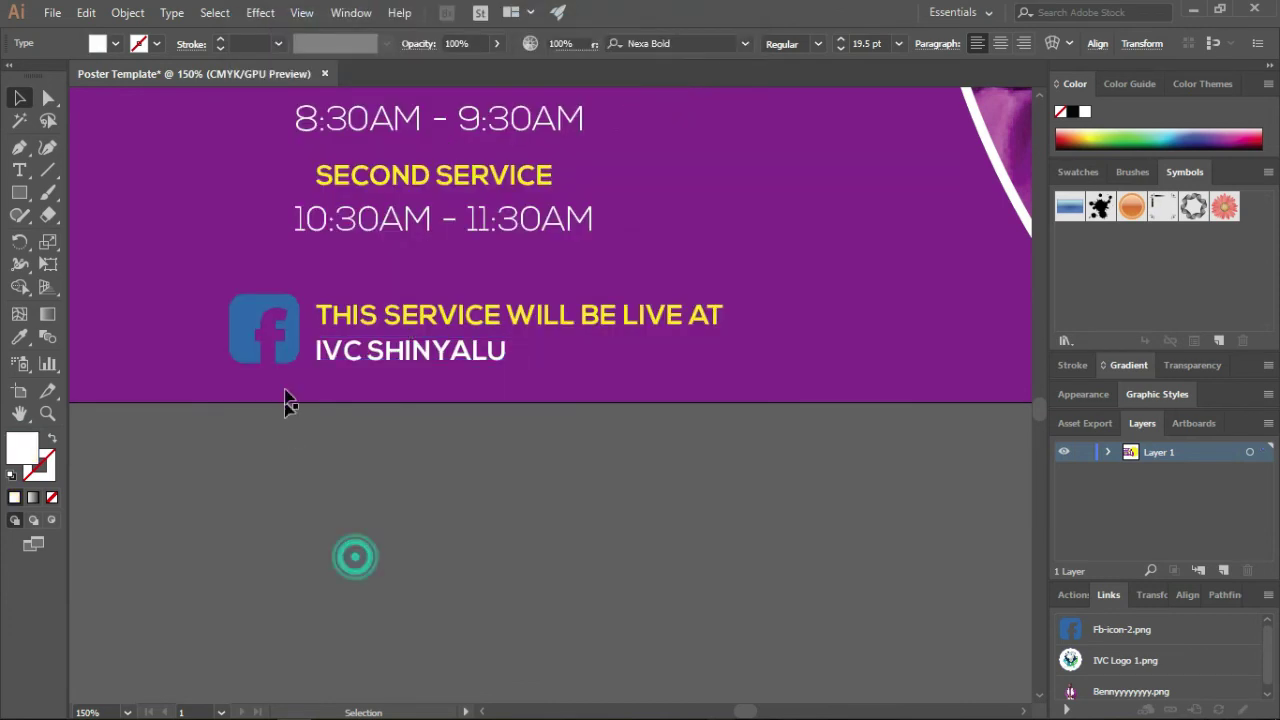
left_click(286, 340)
left_click(334, 499)
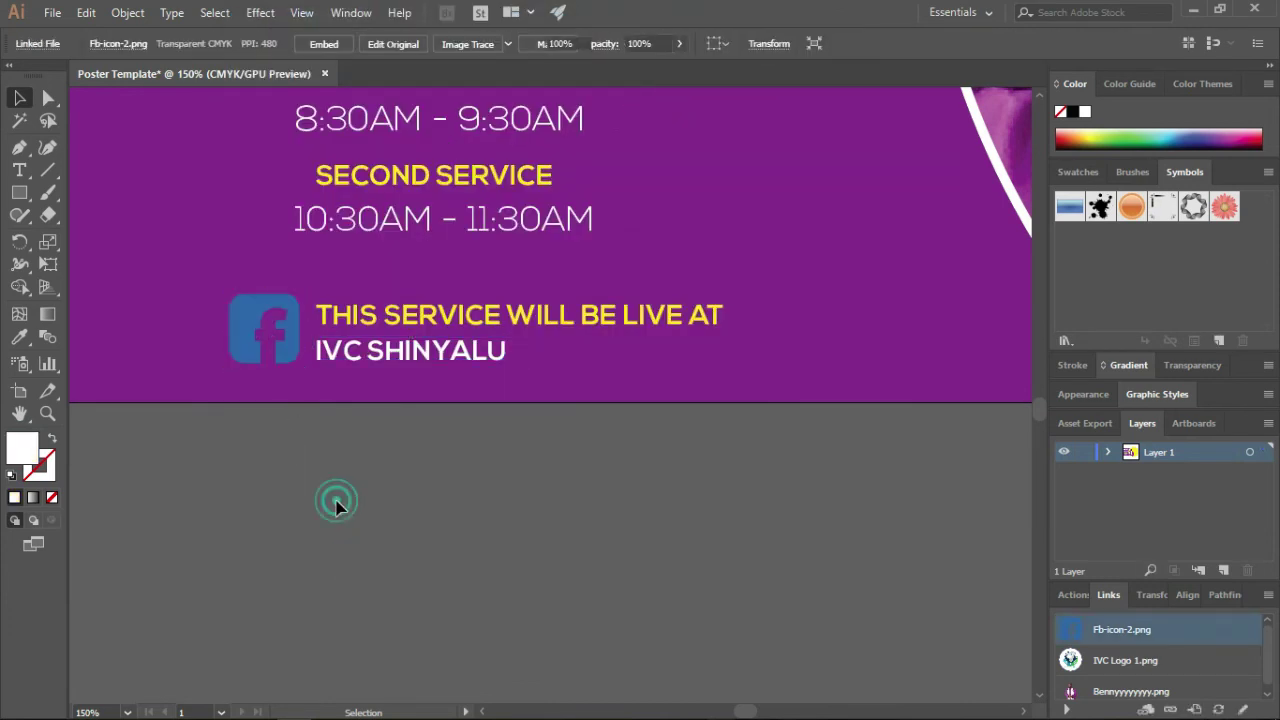
Zoom and pan to frame the Facebook live notice at the poster's bottom.
scroll(342, 358, "down", 1)
scroll(343, 358, "down", 1)
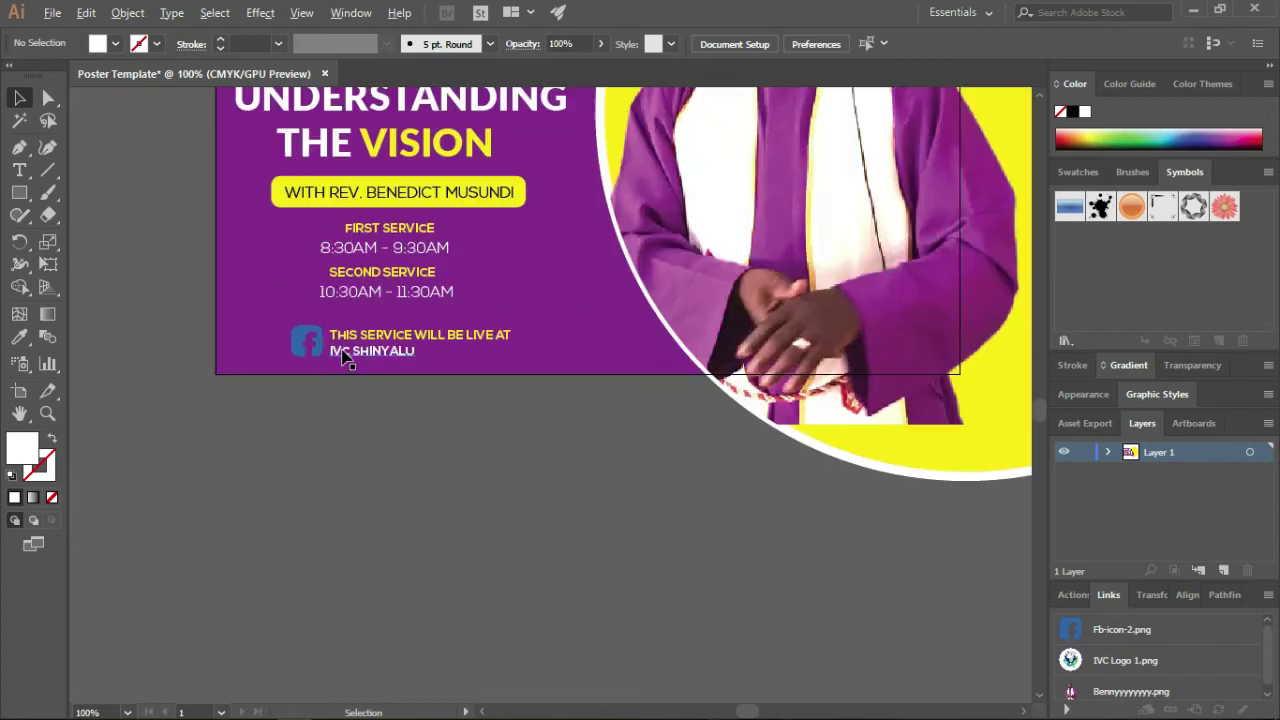
scroll(343, 358, "down", 1)
scroll(404, 470, "down", 1)
left_click(405, 470)
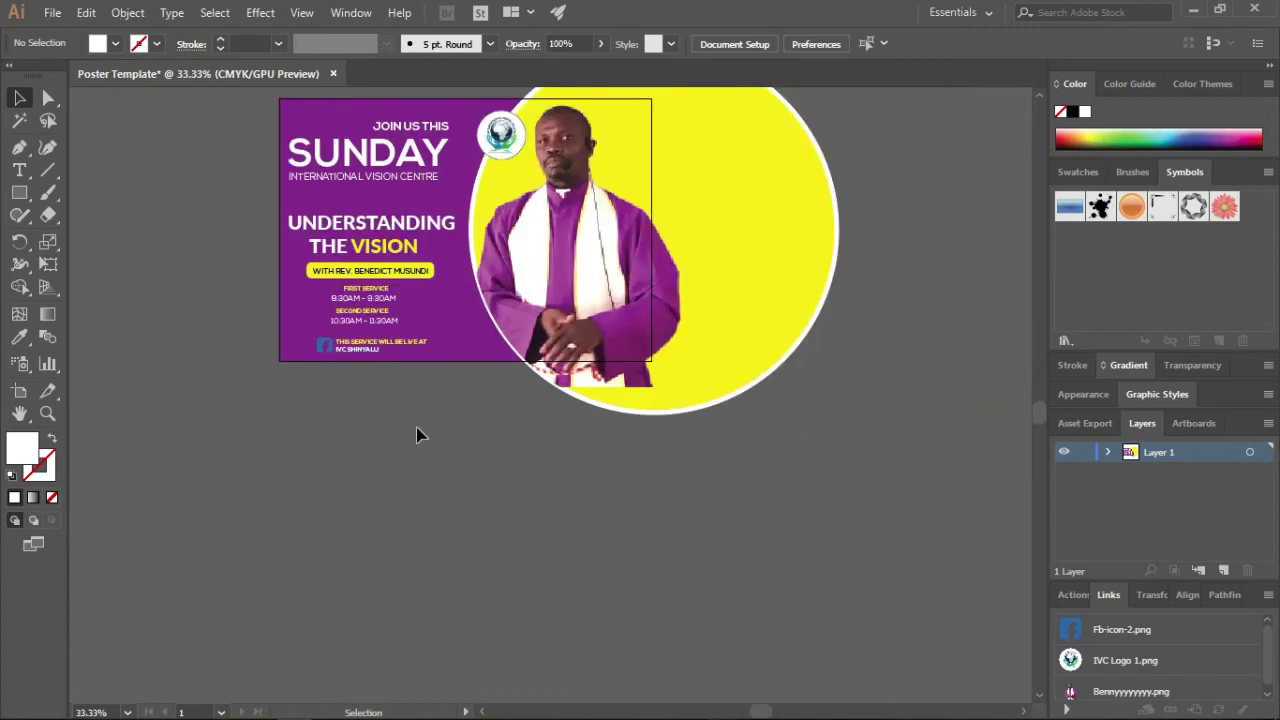
scroll(386, 395, "up", 5)
scroll(386, 395, "up", 1)
scroll(386, 396, "down", 2)
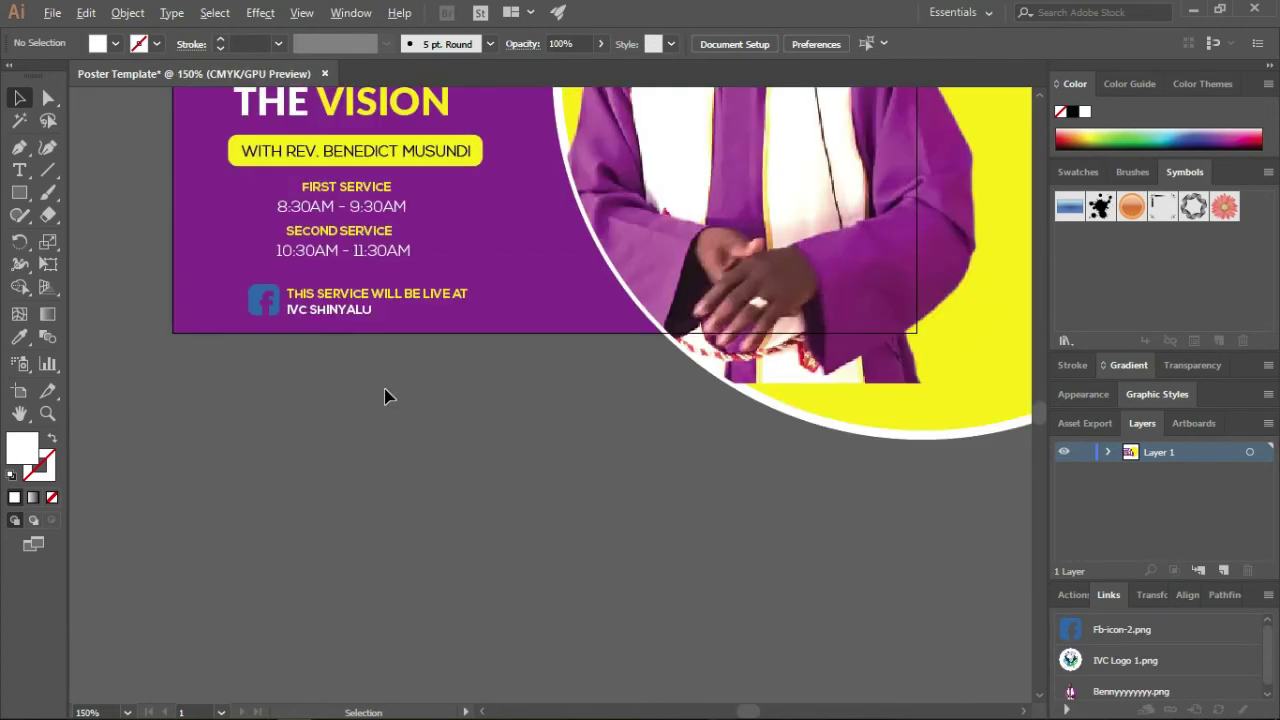
scroll(336, 346, "down", 2)
scroll(338, 300, "up", 1)
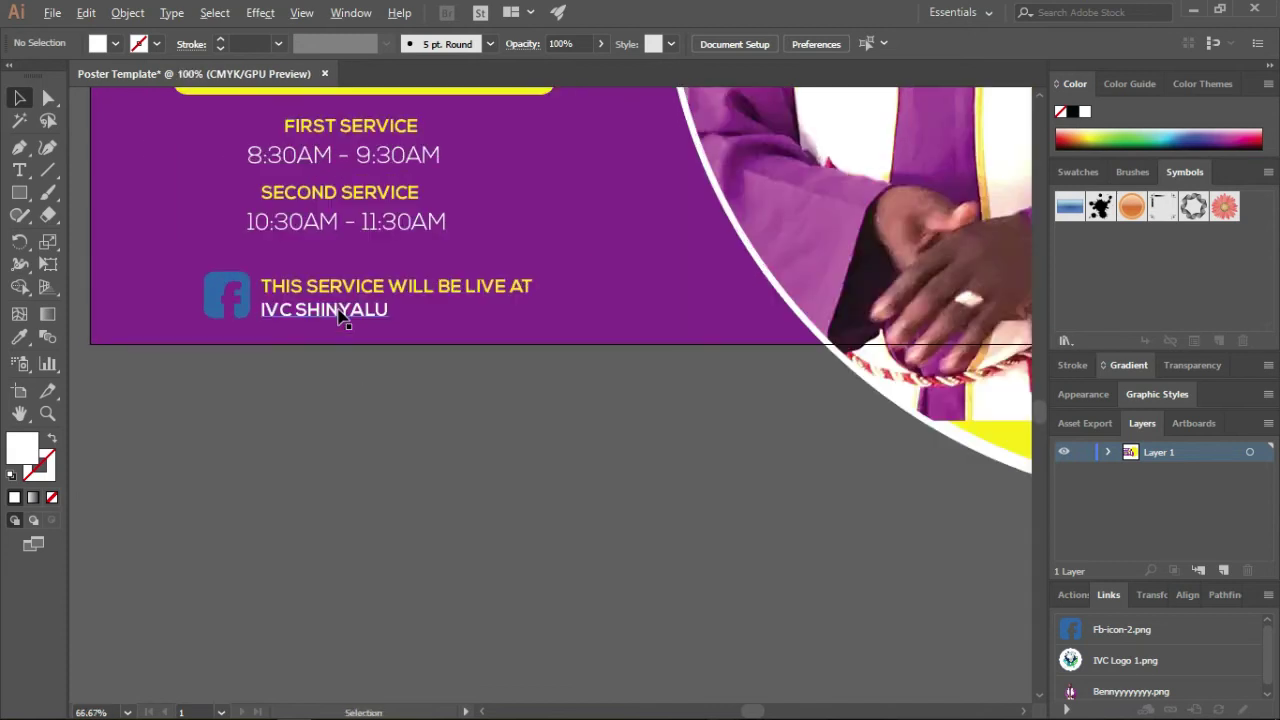
mouse_move(329, 285)
left_mouse_down()
mouse_move(443, 398)
mouse_move(427, 388)
left_mouse_up()
left_click(405, 360)
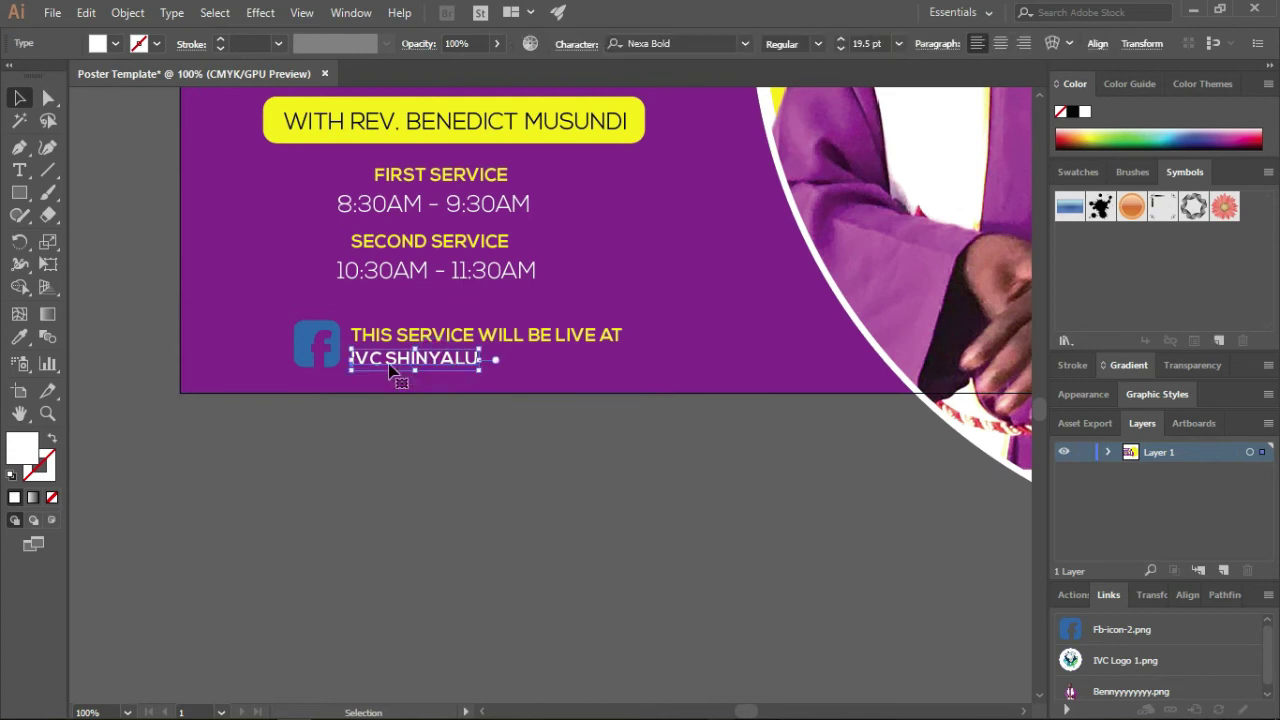
left_click(405, 467)
Draw a white-filled rectangle over the Facebook notice and arrange it just behind the text.
left_click(24, 195)
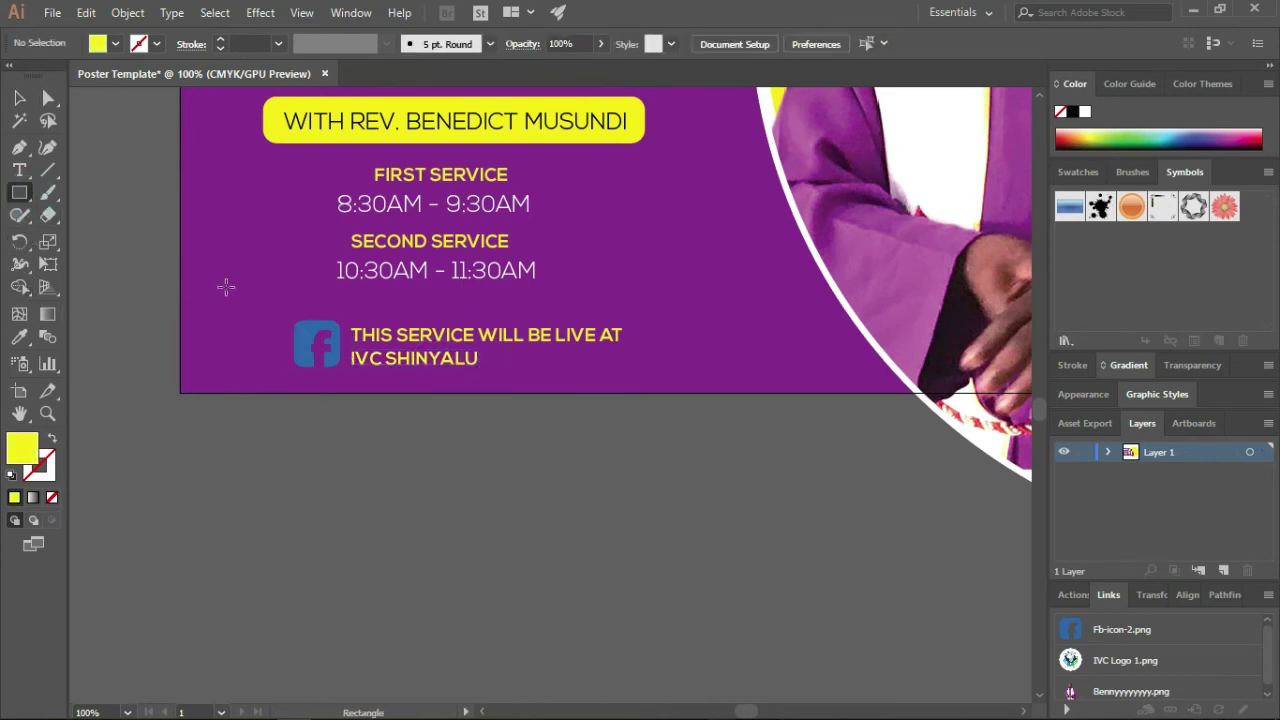
left_click_drag(279, 308, 658, 384)
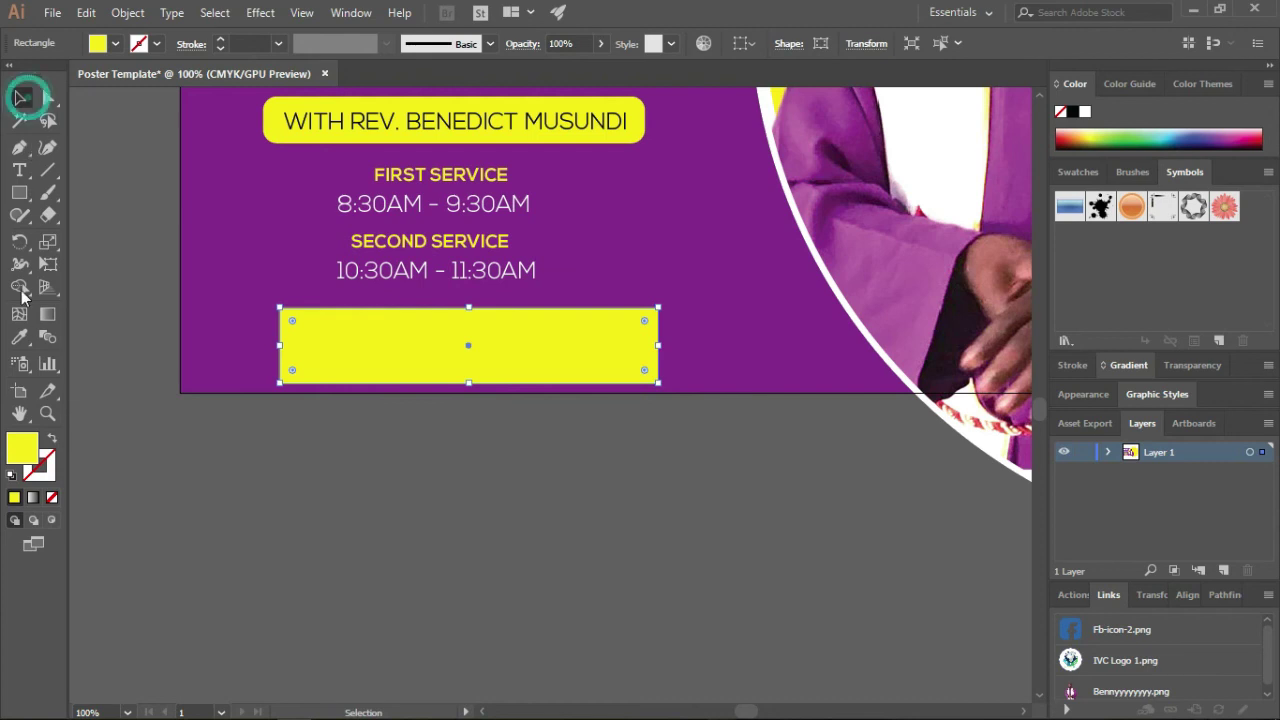
left_click_drag(287, 117, 220, 68)
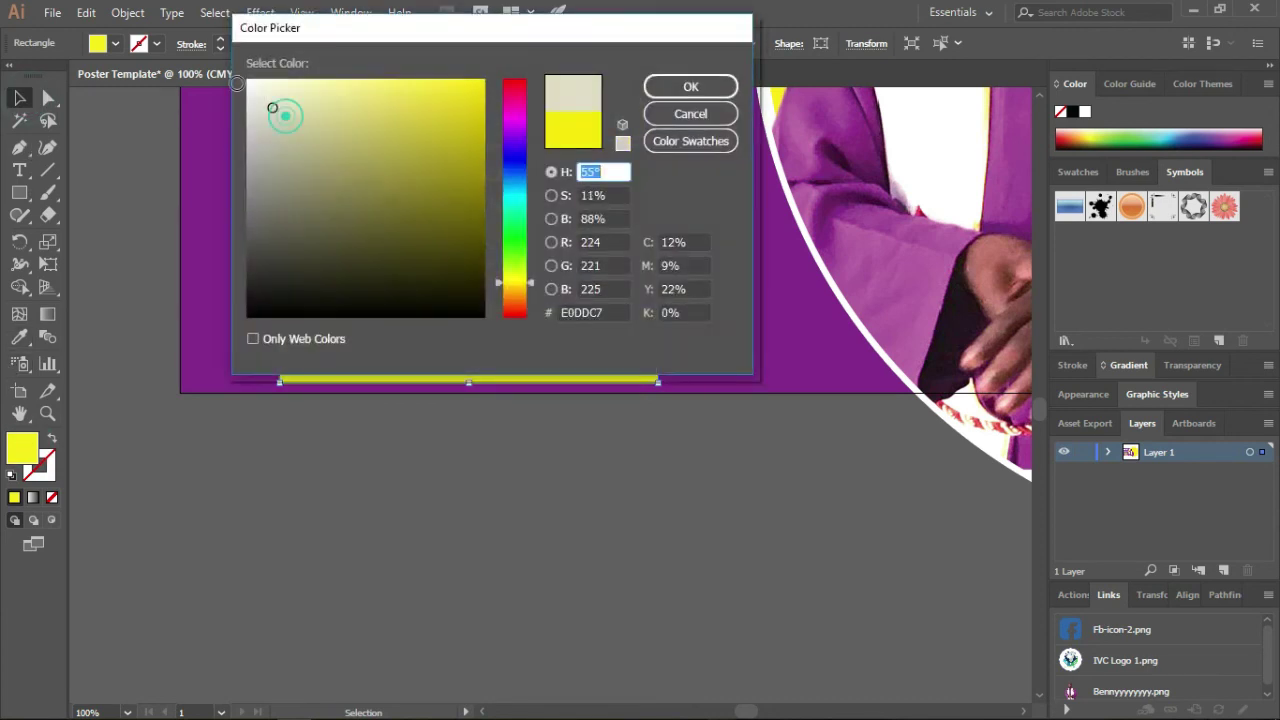
left_click(690, 87)
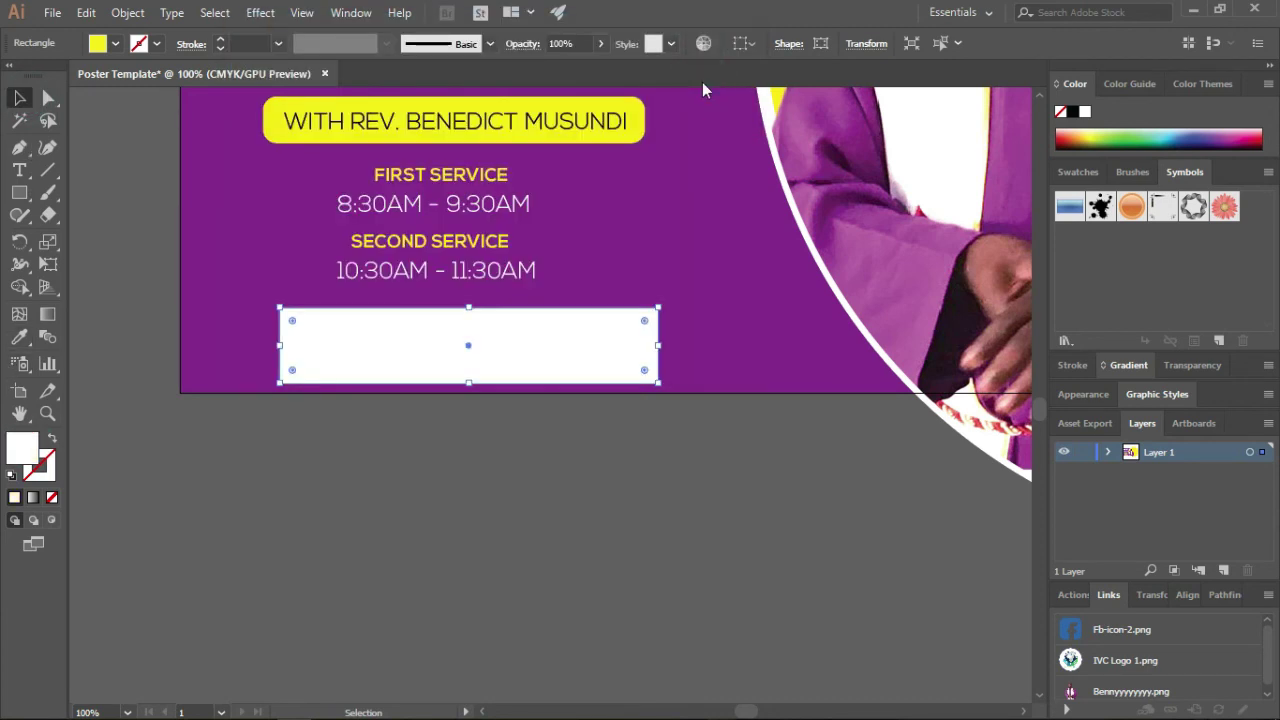
left_click(460, 543)
left_click(573, 326)
key("ctrl+shift+bracketleft")
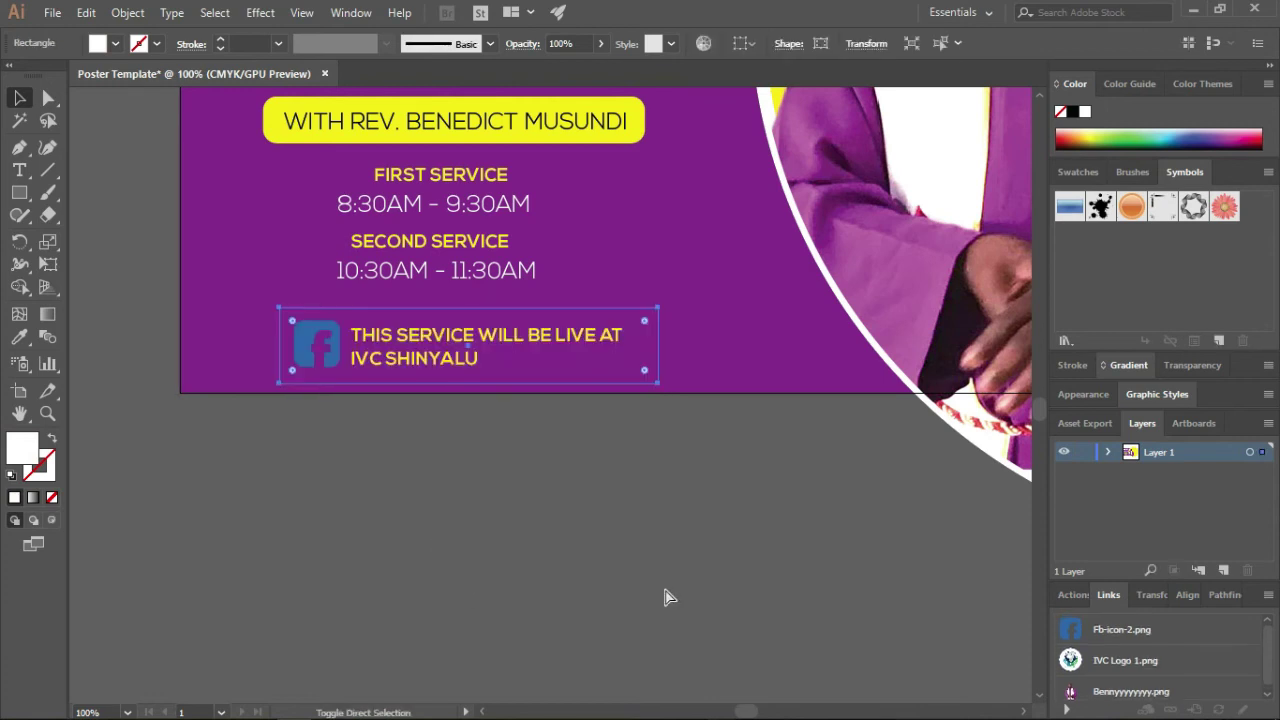
key("ctrl+bracketright")
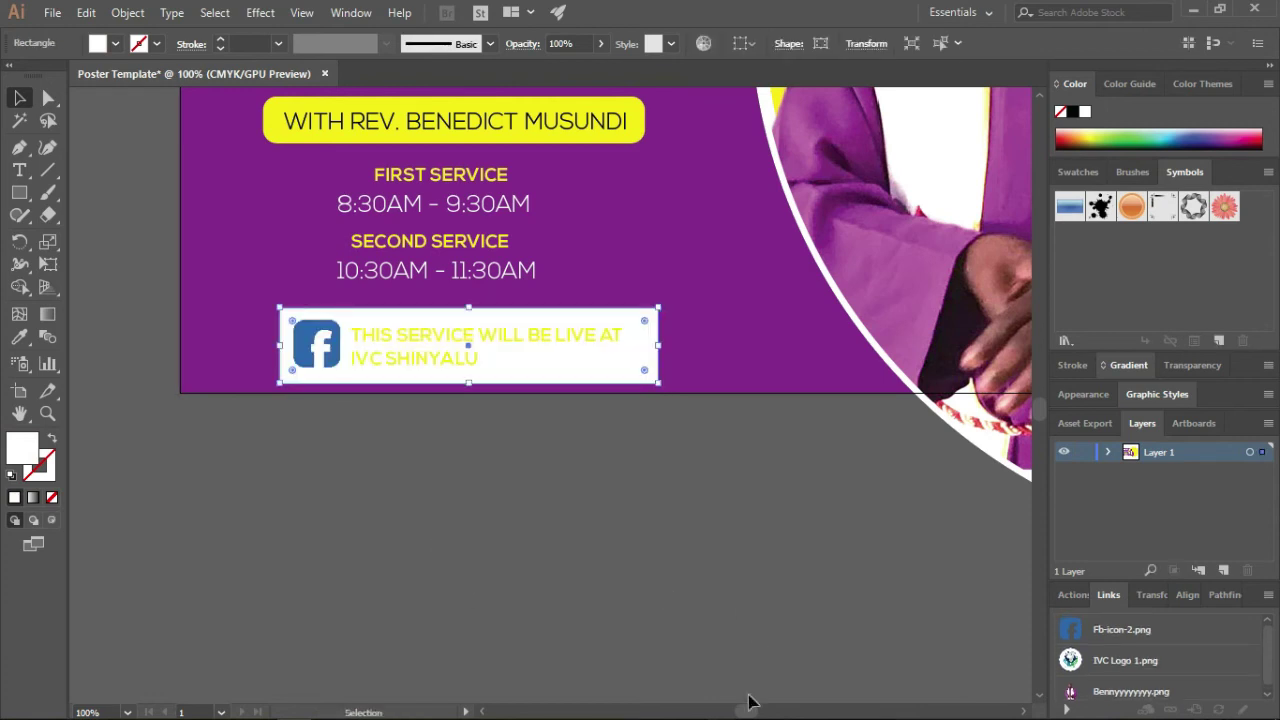
Make both the live-service line and IVC SHINYALU black.
left_click(440, 340)
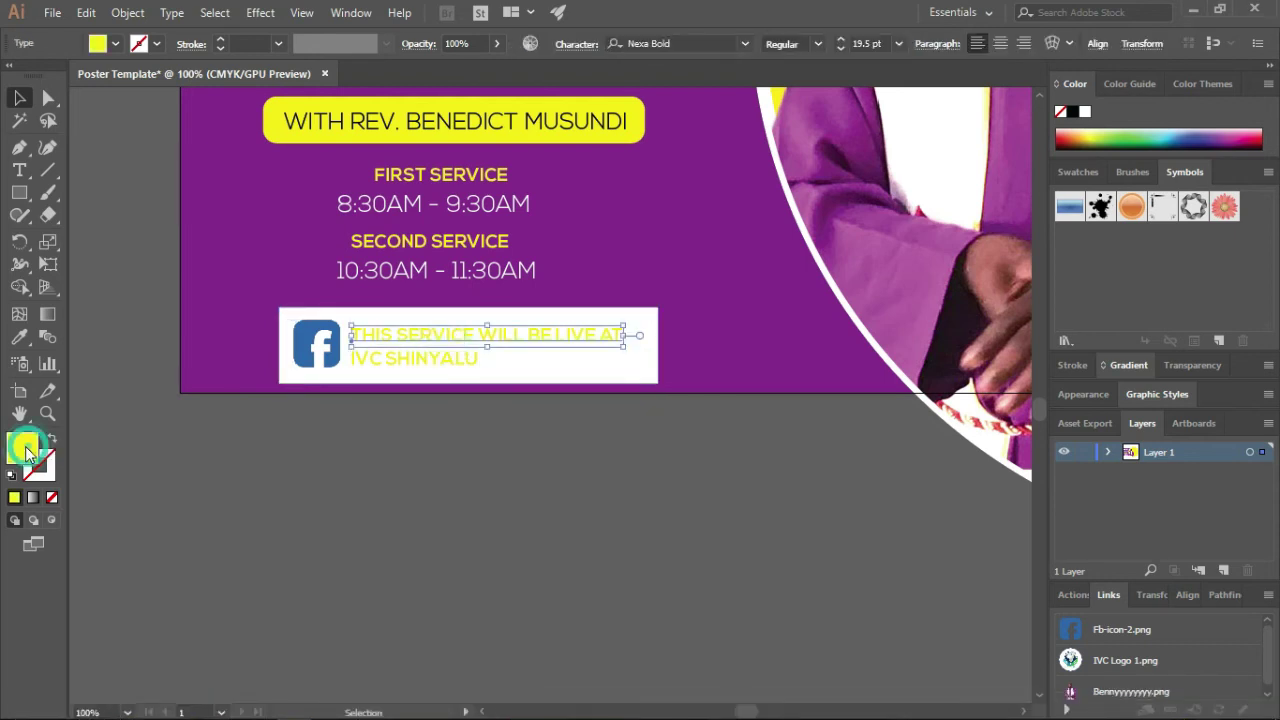
double_click(27, 450)
left_click_drag(280, 262, 228, 340)
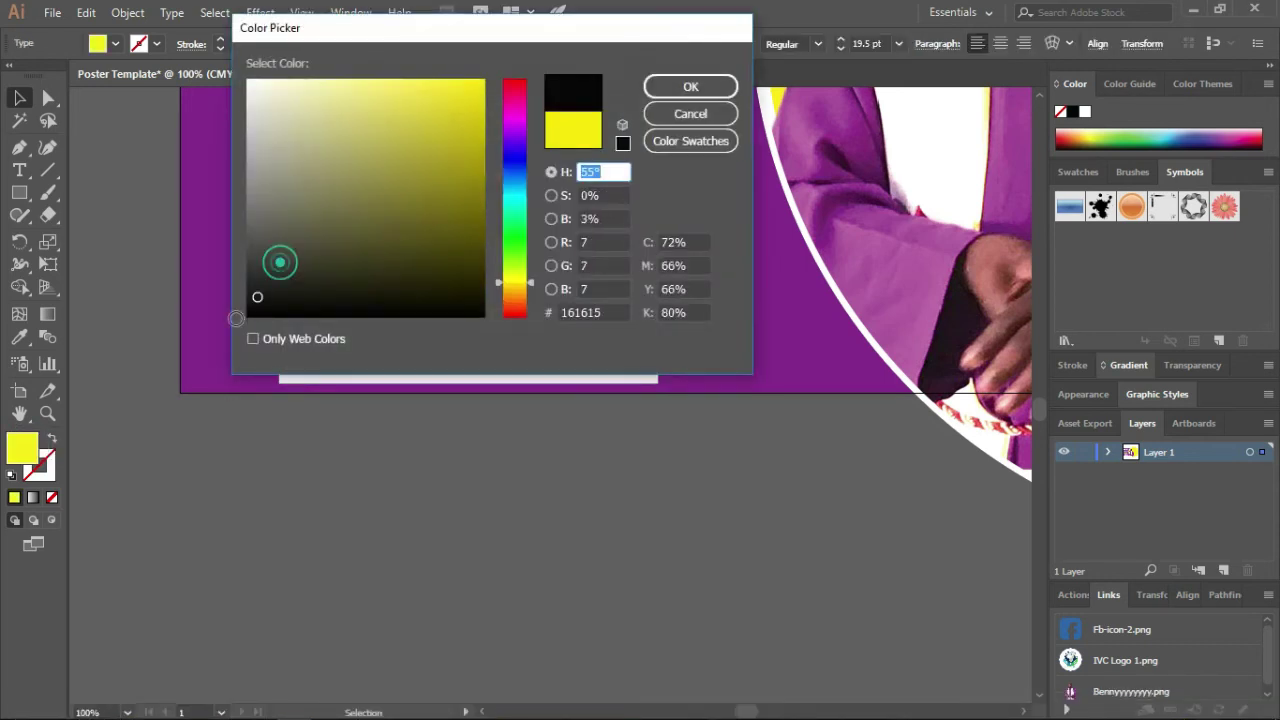
left_click(665, 88)
left_click(467, 478)
left_click(430, 362)
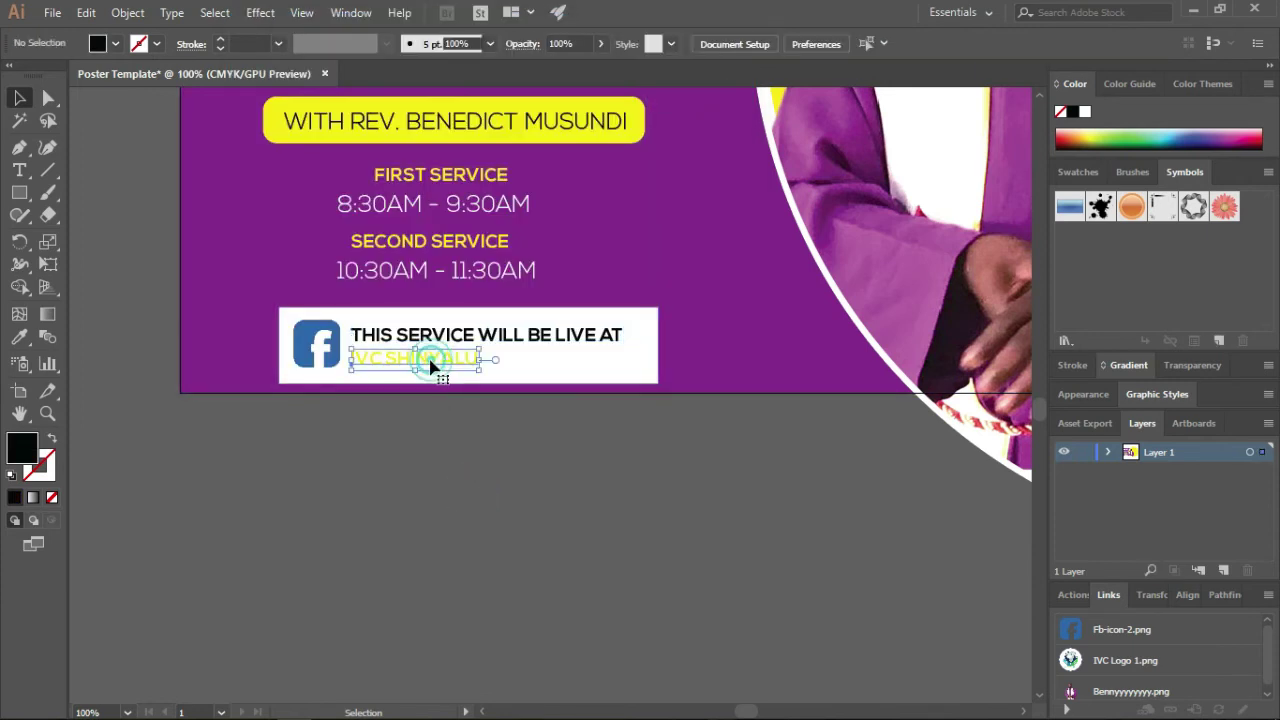
double_click(30, 458)
left_click_drag(283, 166, 248, 316)
left_click(691, 86)
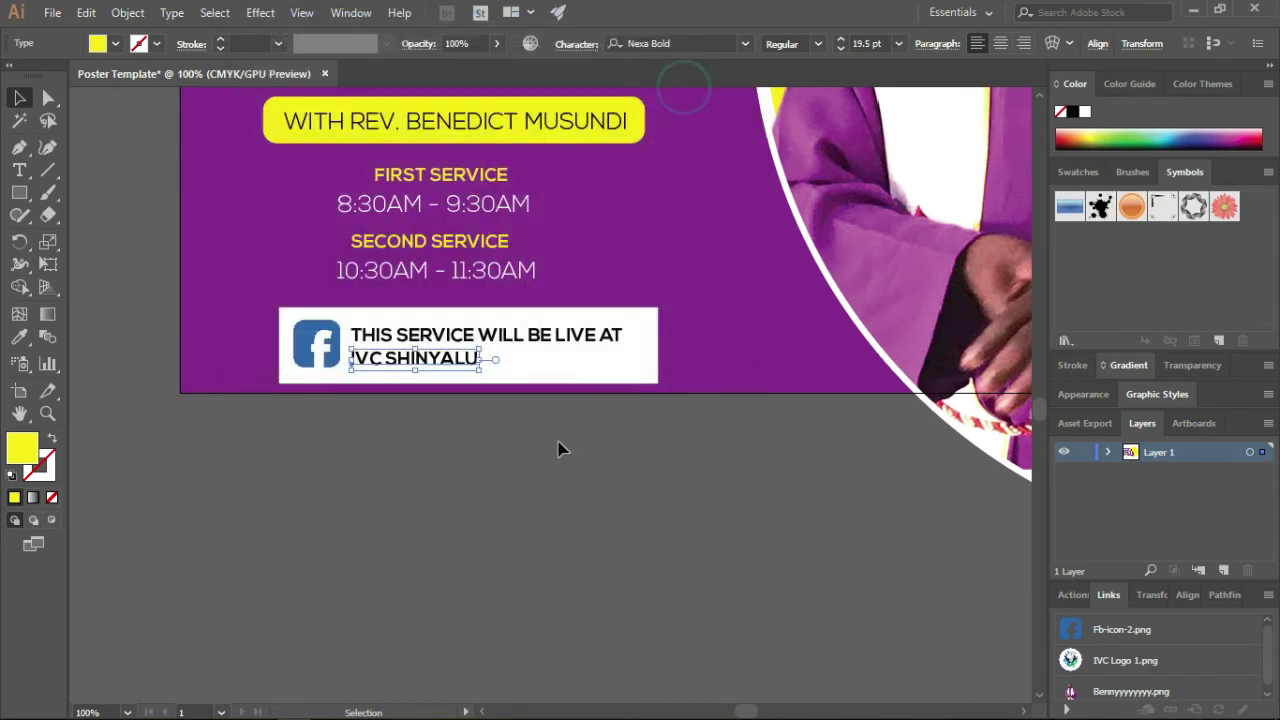
left_click(543, 469)
Scroll over the notice and select the white box behind it.
scroll(483, 467, "down", 2)
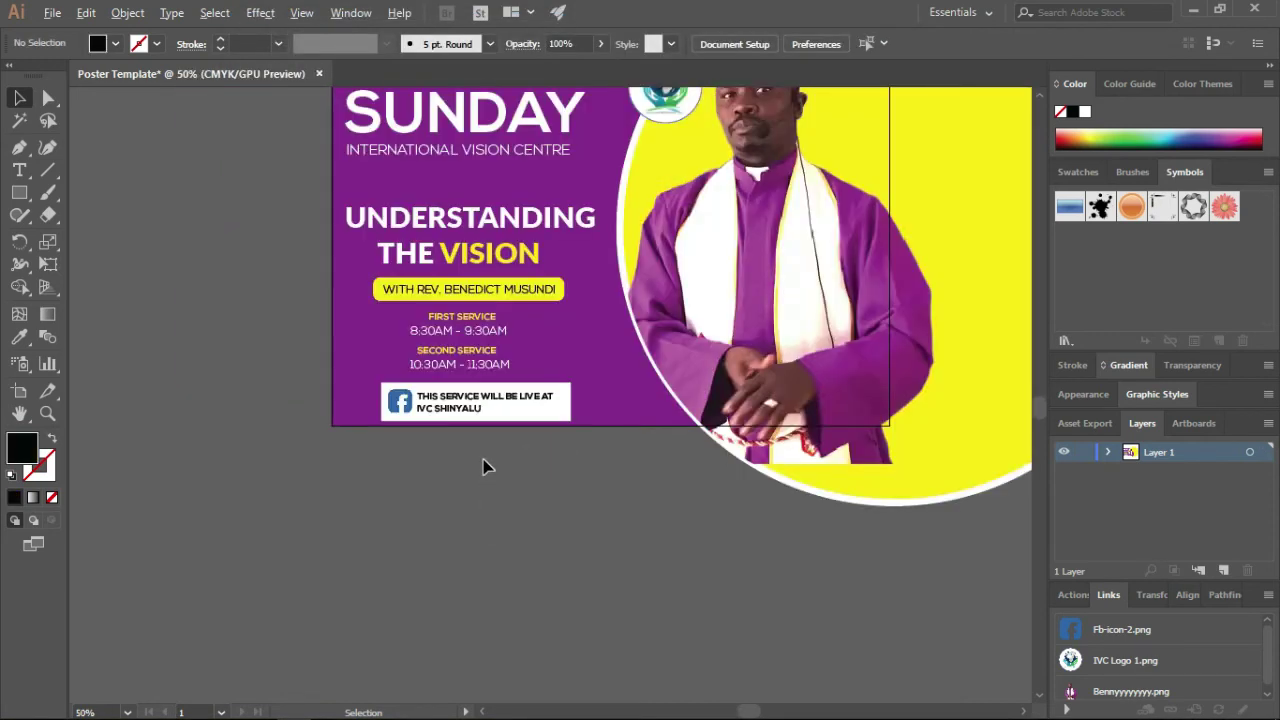
scroll(483, 467, "up", 2)
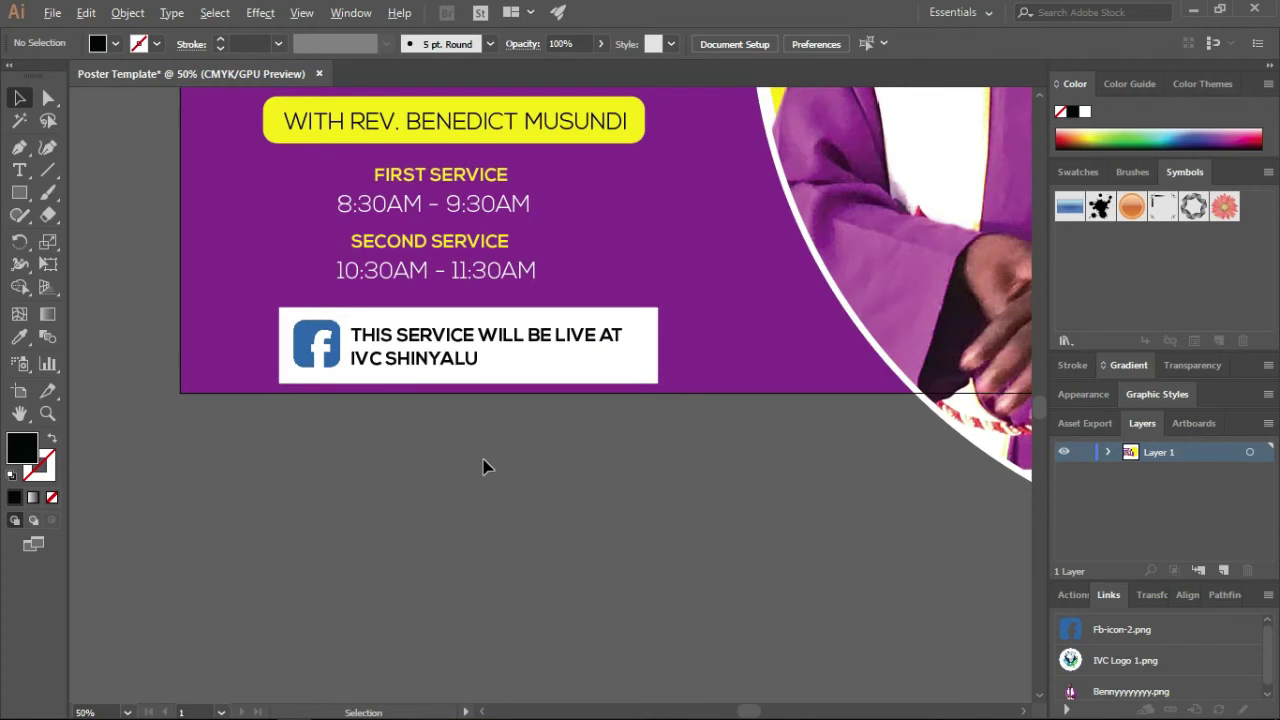
scroll(483, 467, "down", 1)
scroll(560, 405, "up", 2)
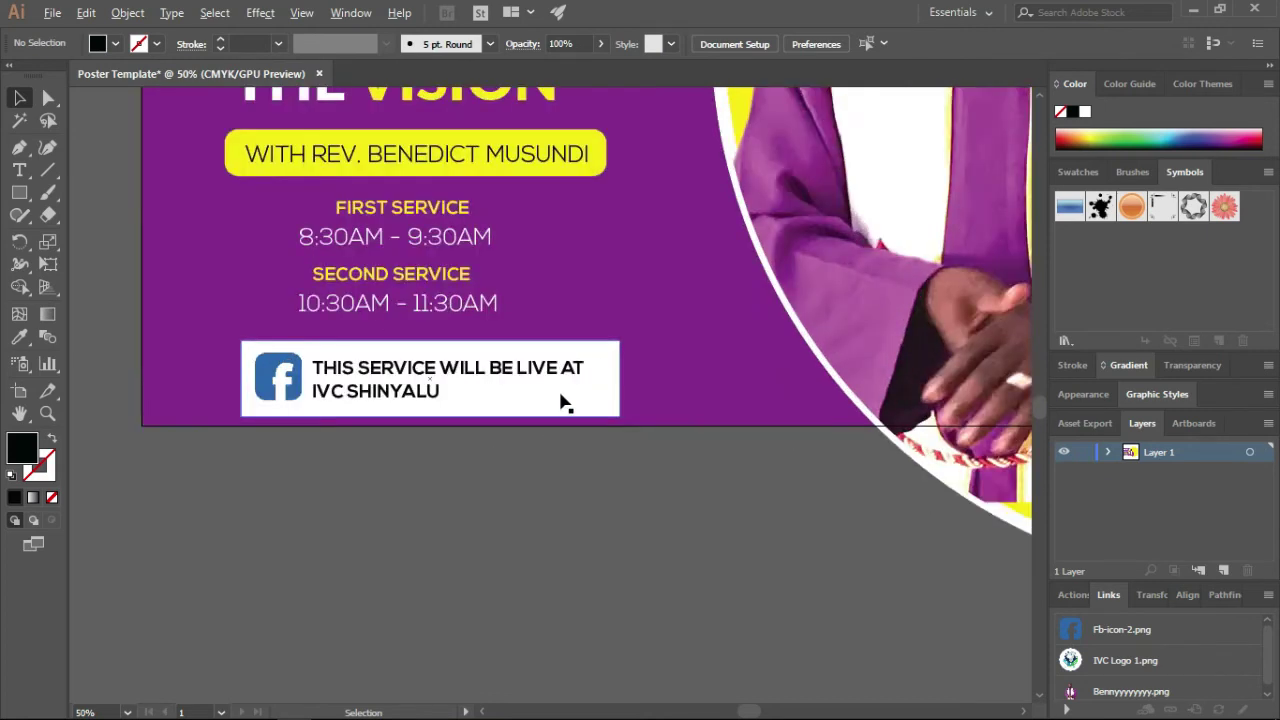
scroll(590, 400, "up", 1)
left_click(625, 392)
Drag the white box's right edge in so it hugs the notice, about 387 px wide.
left_click_drag(650, 368, 623, 366)
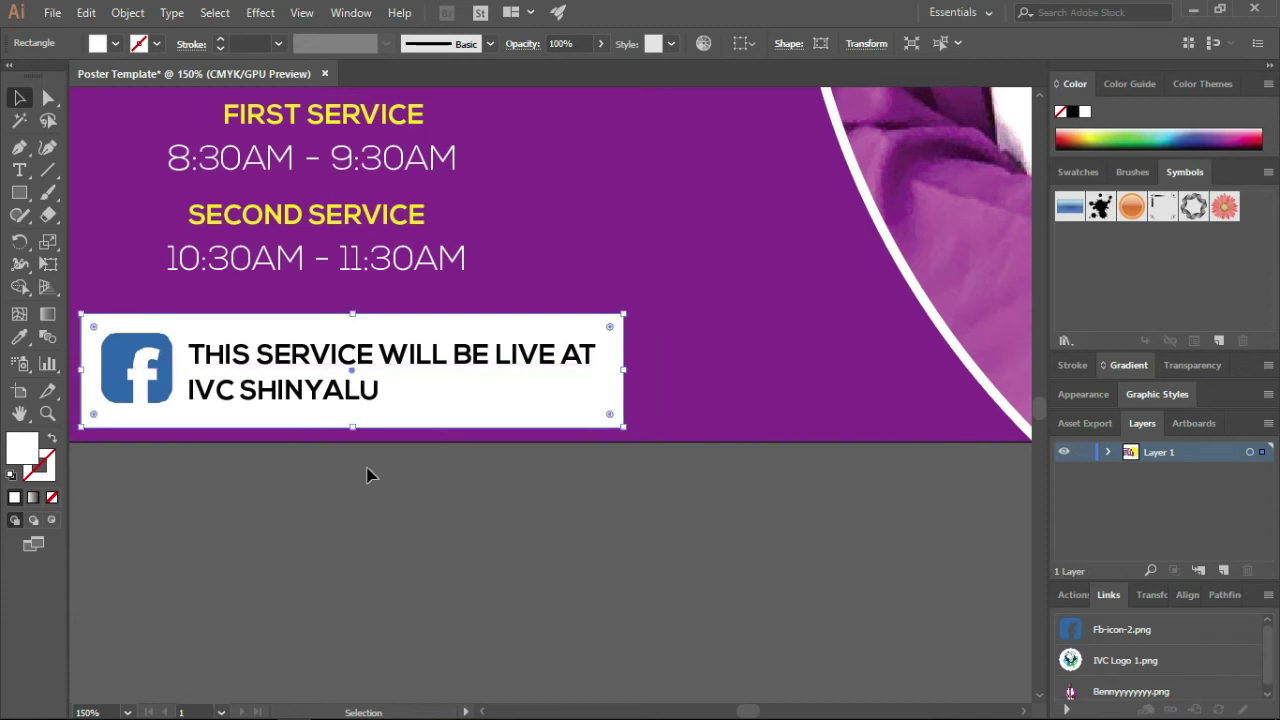
scroll(340, 496, "down", 1)
left_click(313, 555)
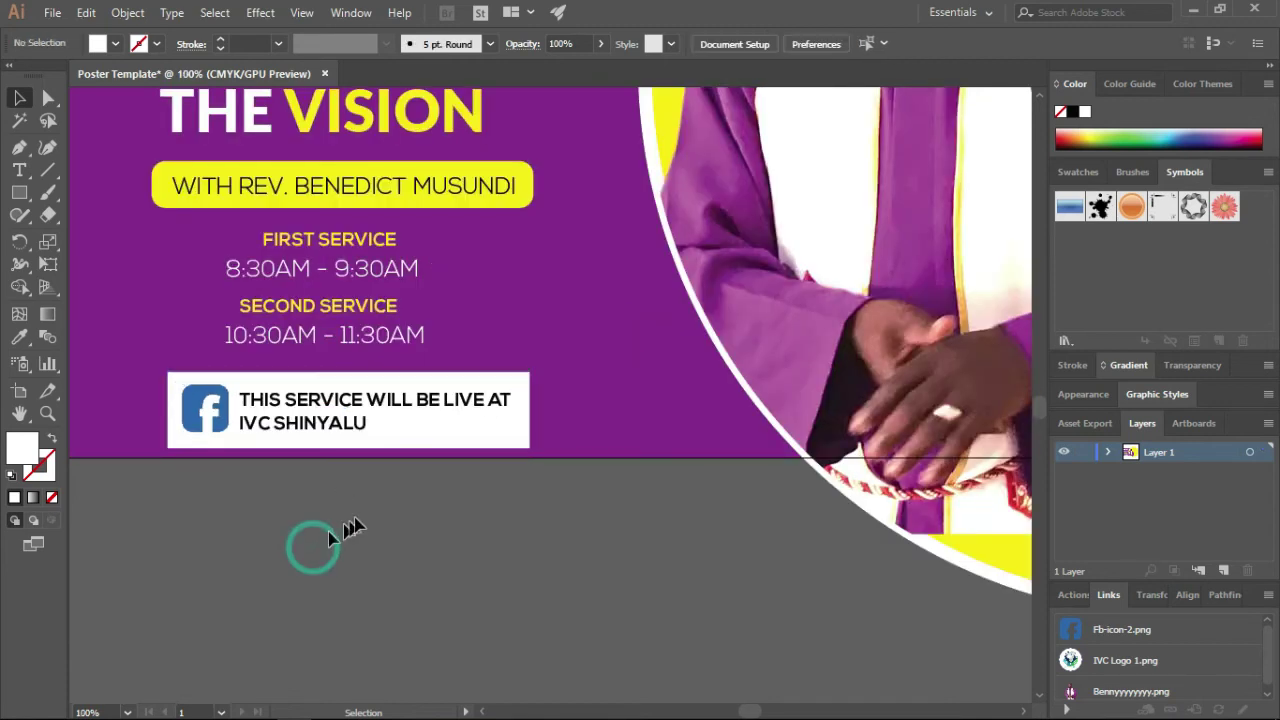
Scroll around the poster to review the finished layout.
scroll(358, 518, "down", 1)
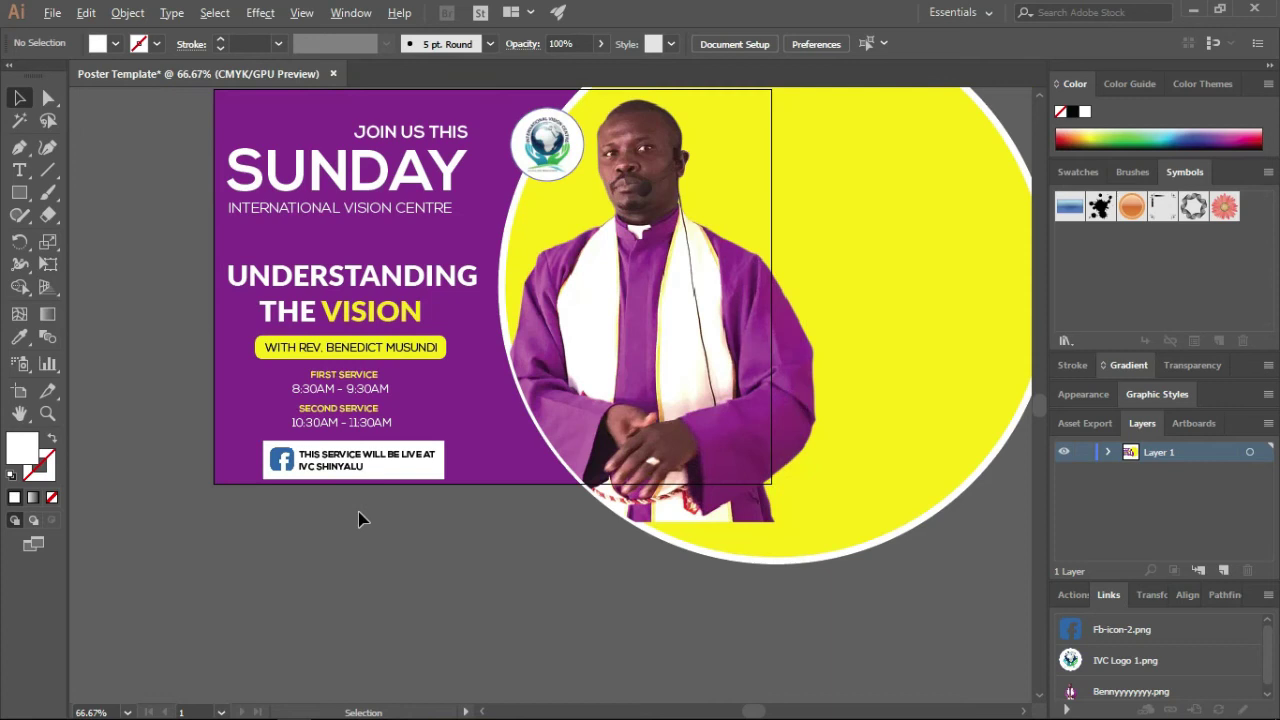
scroll(362, 485, "down", 1)
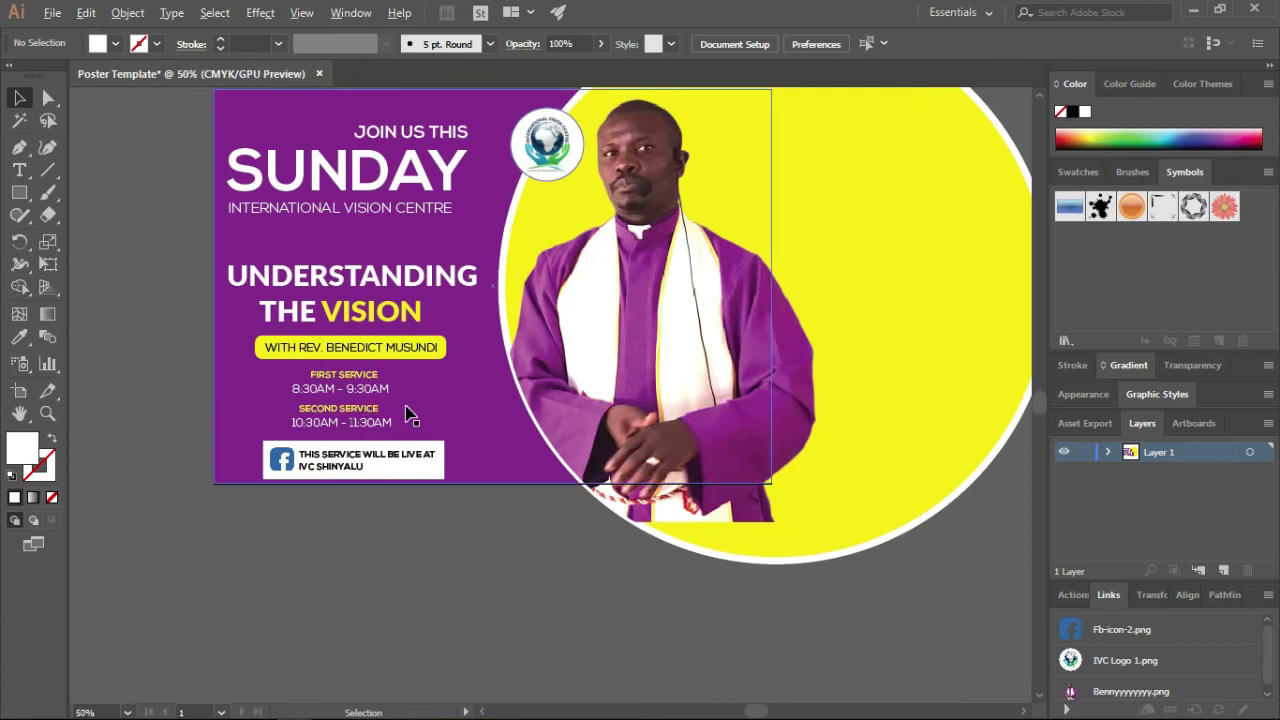
scroll(408, 414, "up", 1)
scroll(408, 414, "up", 1)
scroll(408, 414, "down", 1)
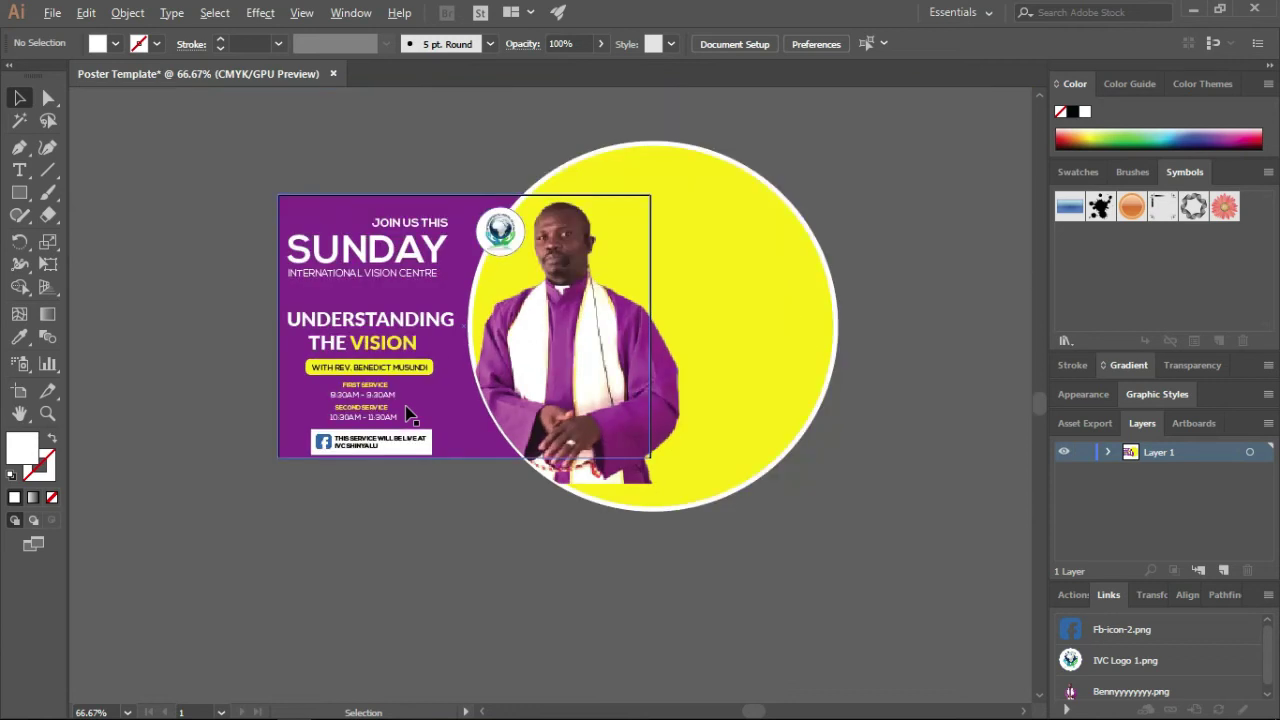
scroll(520, 272, "down", 2)
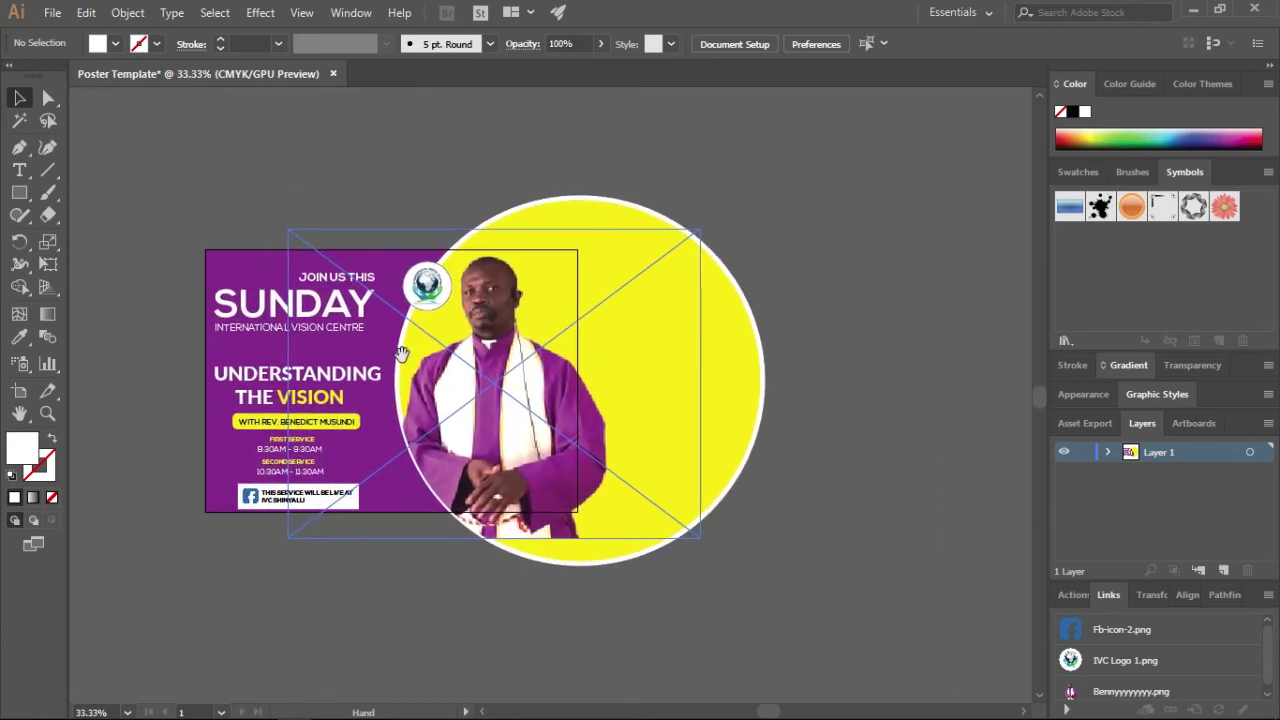
left_click(380, 580)
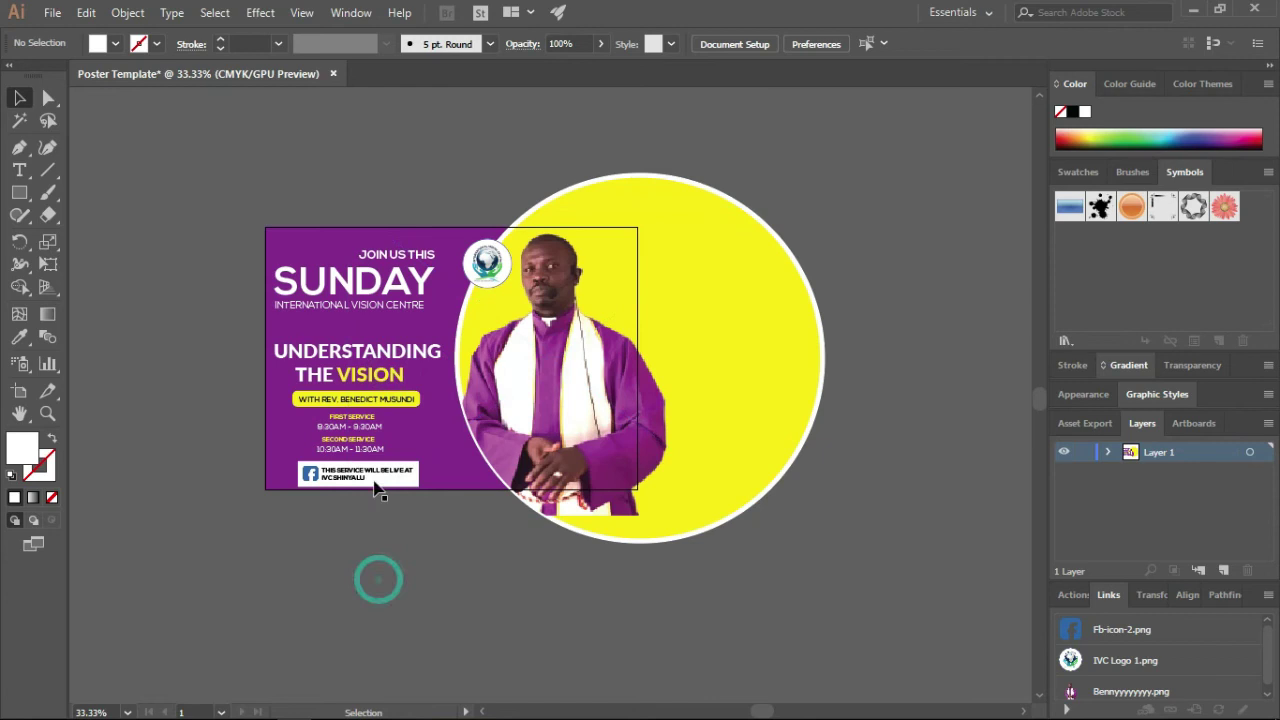
scroll(355, 368, "down", 2)
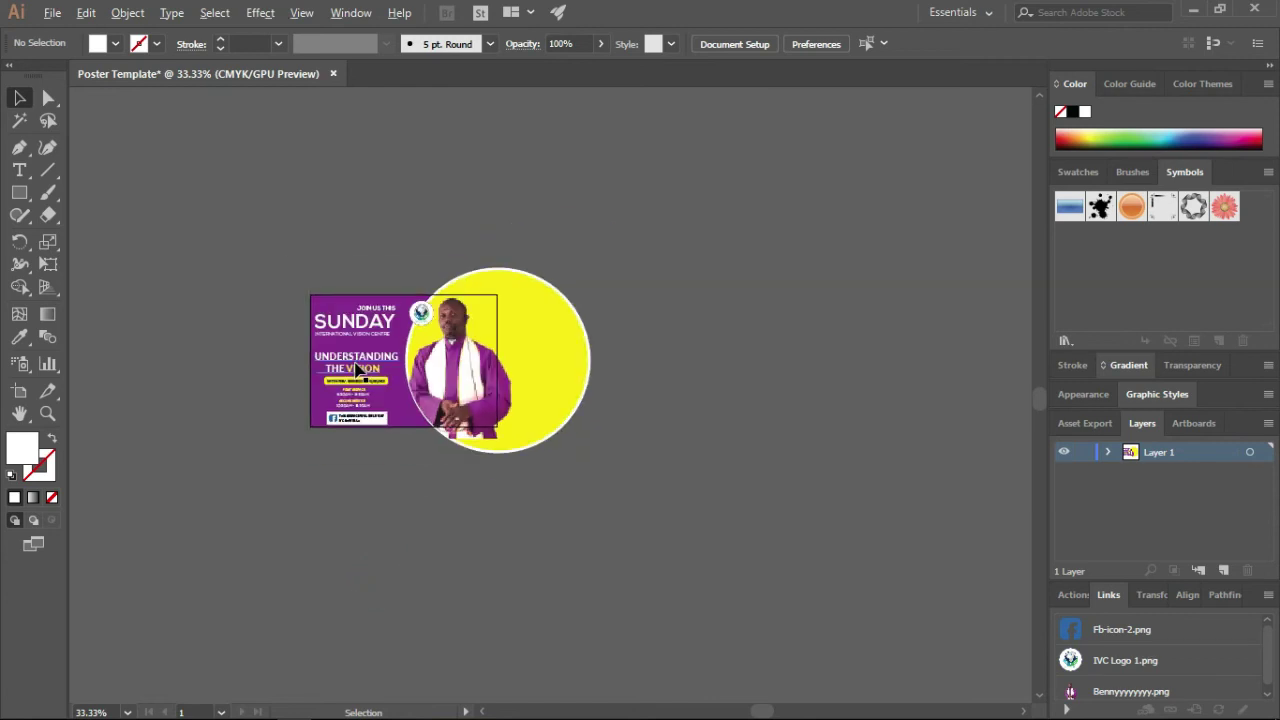
scroll(355, 368, "down", 2)
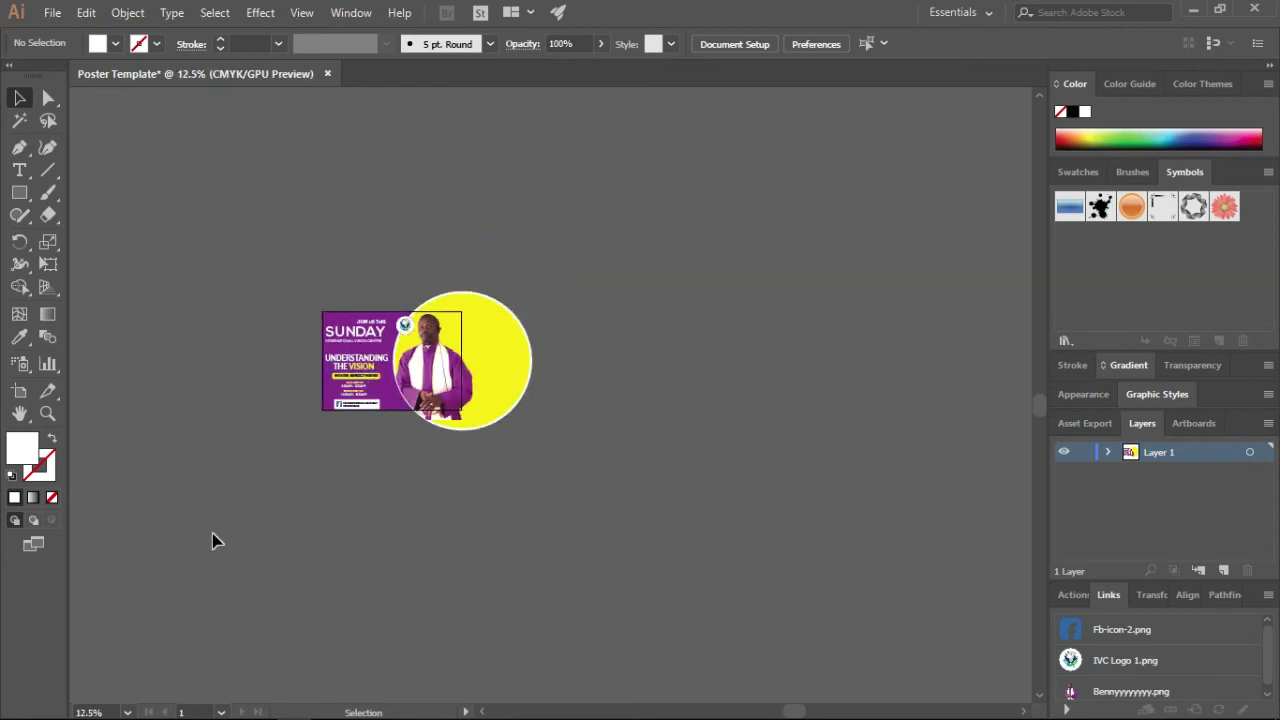
scroll(395, 393, "up", 3)
scroll(395, 393, "up", 1)
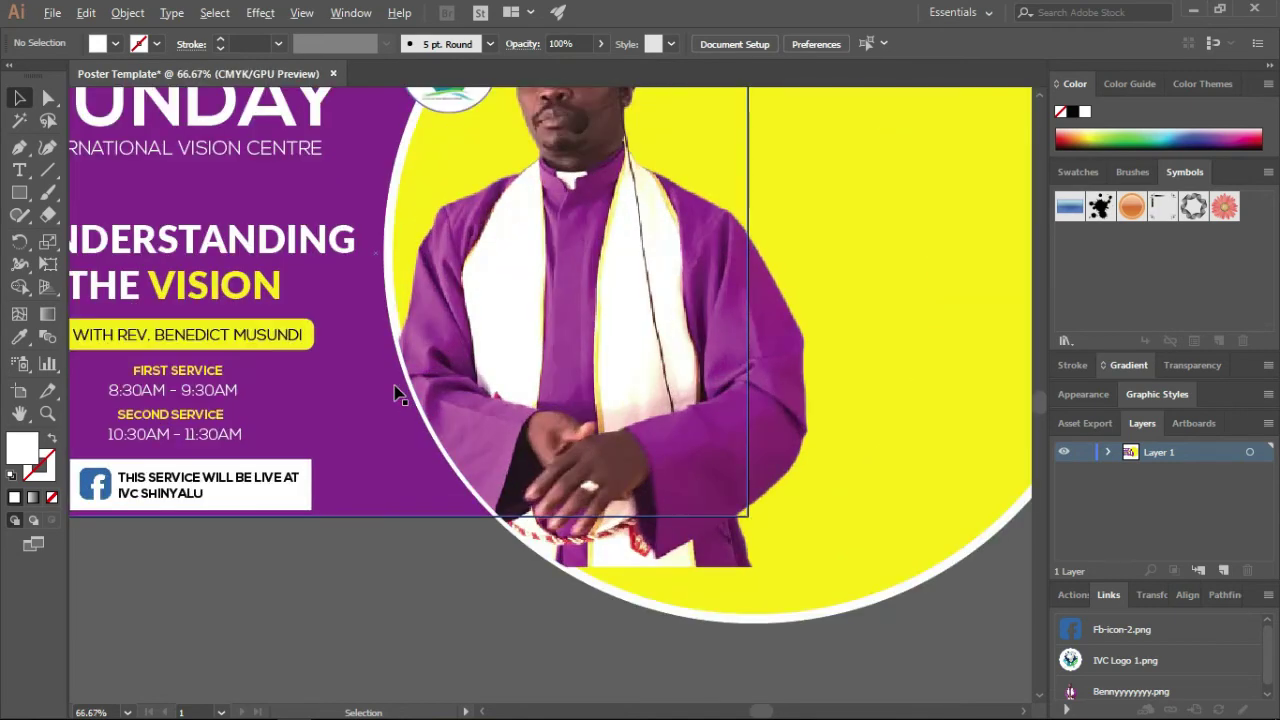
scroll(395, 393, "down", 1)
scroll(395, 393, "down", 1)
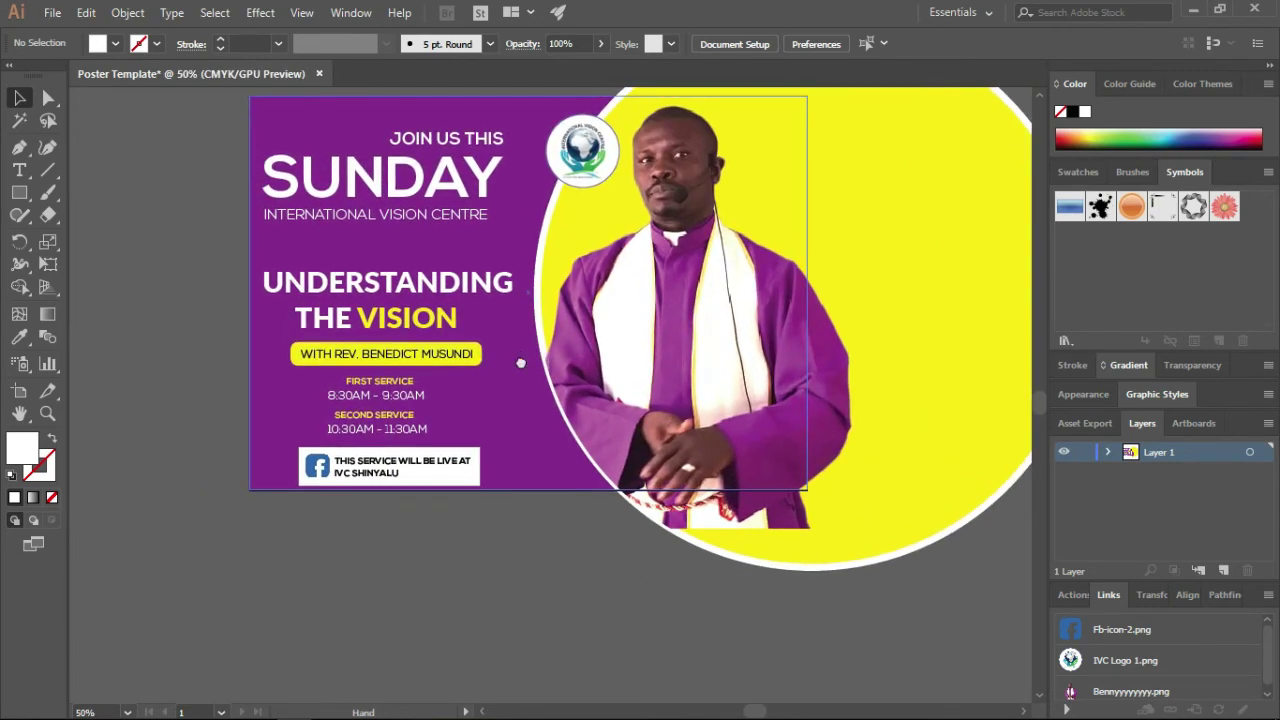
scroll(429, 380, "up", 1)
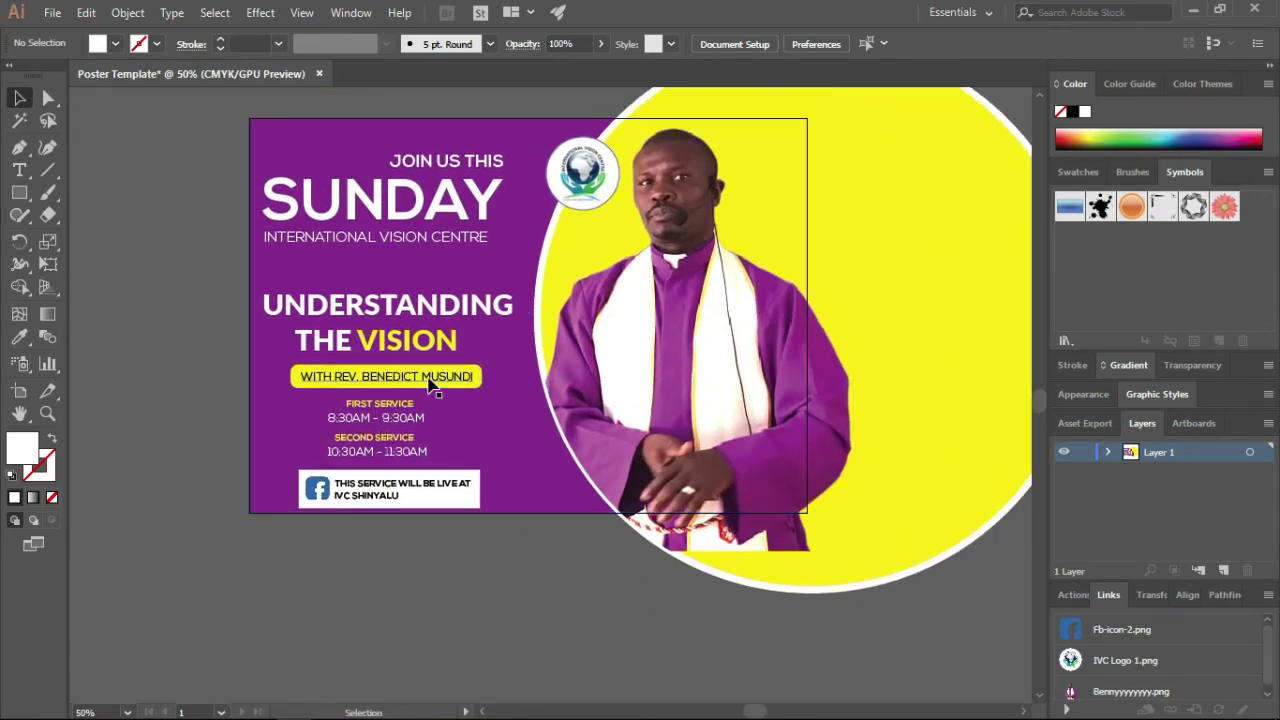
Undo an accidental photo duplicate, clear the selection, and fit the artboard with Ctrl+0.
left_click_drag(608, 371, 583, 371)
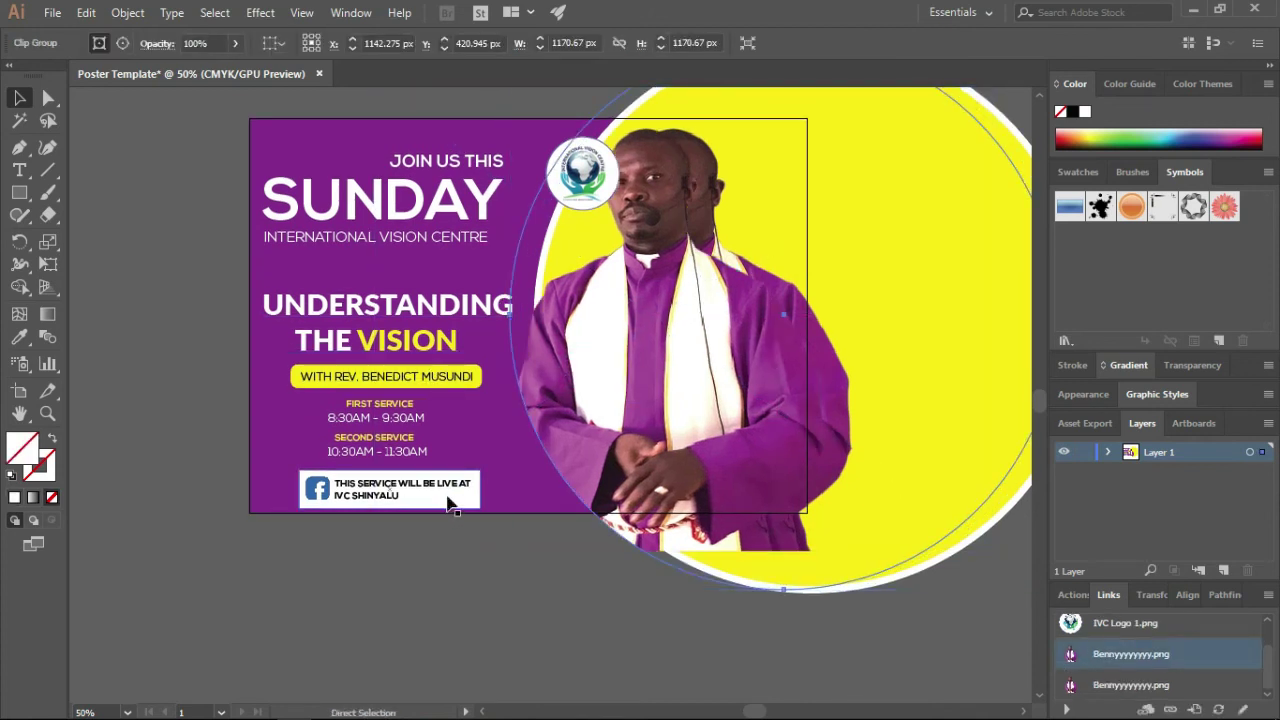
key("ctrl+z")
left_click_drag(606, 440, 516, 413)
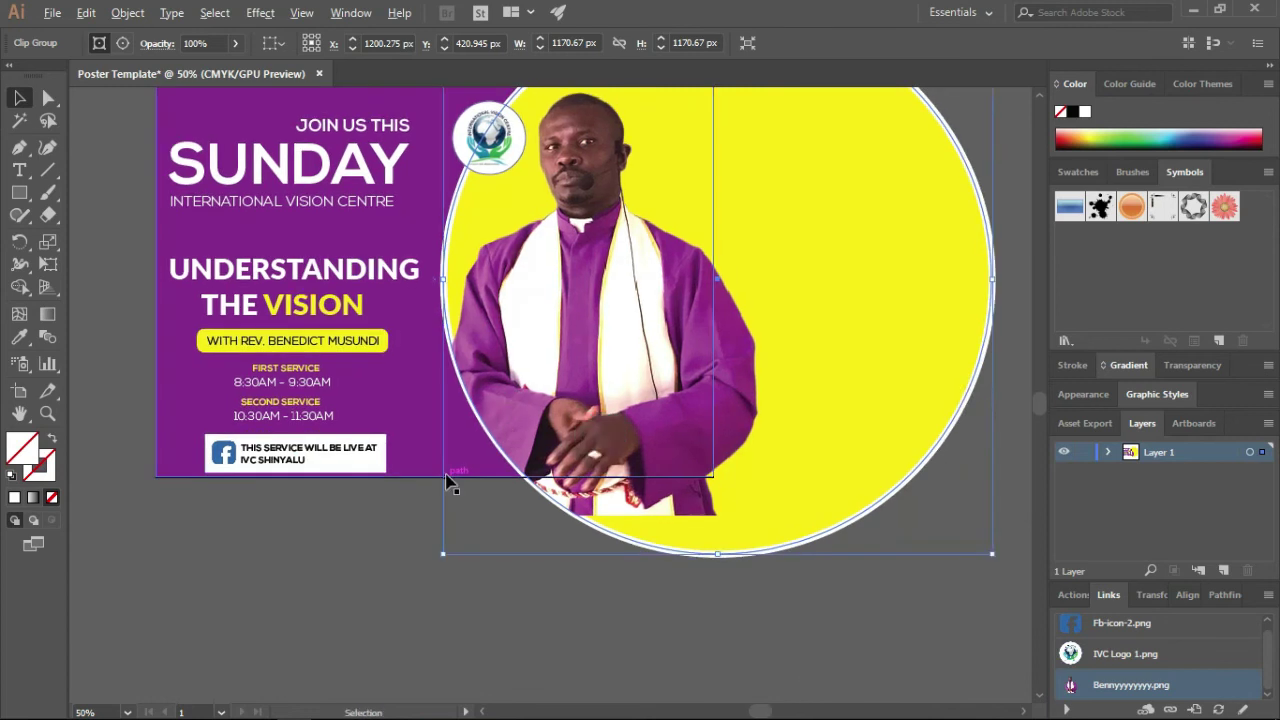
key("ctrl+minus")
left_click(423, 606)
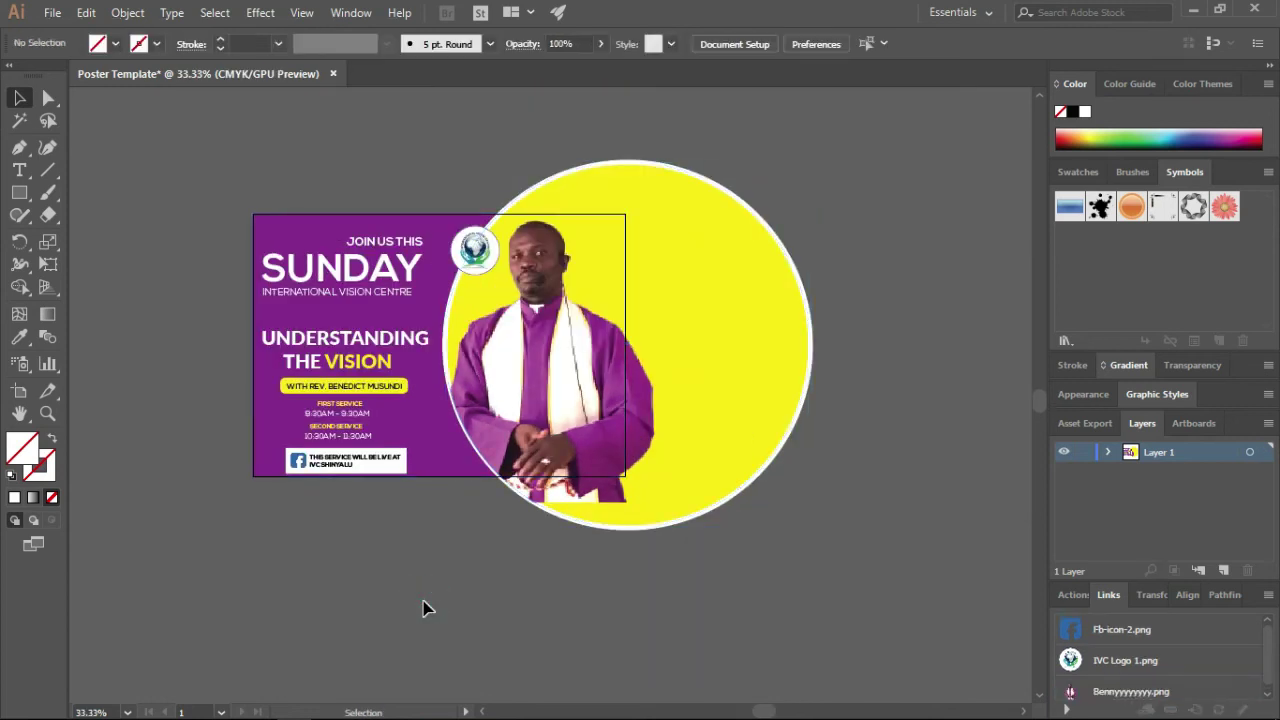
key("ctrl+0")
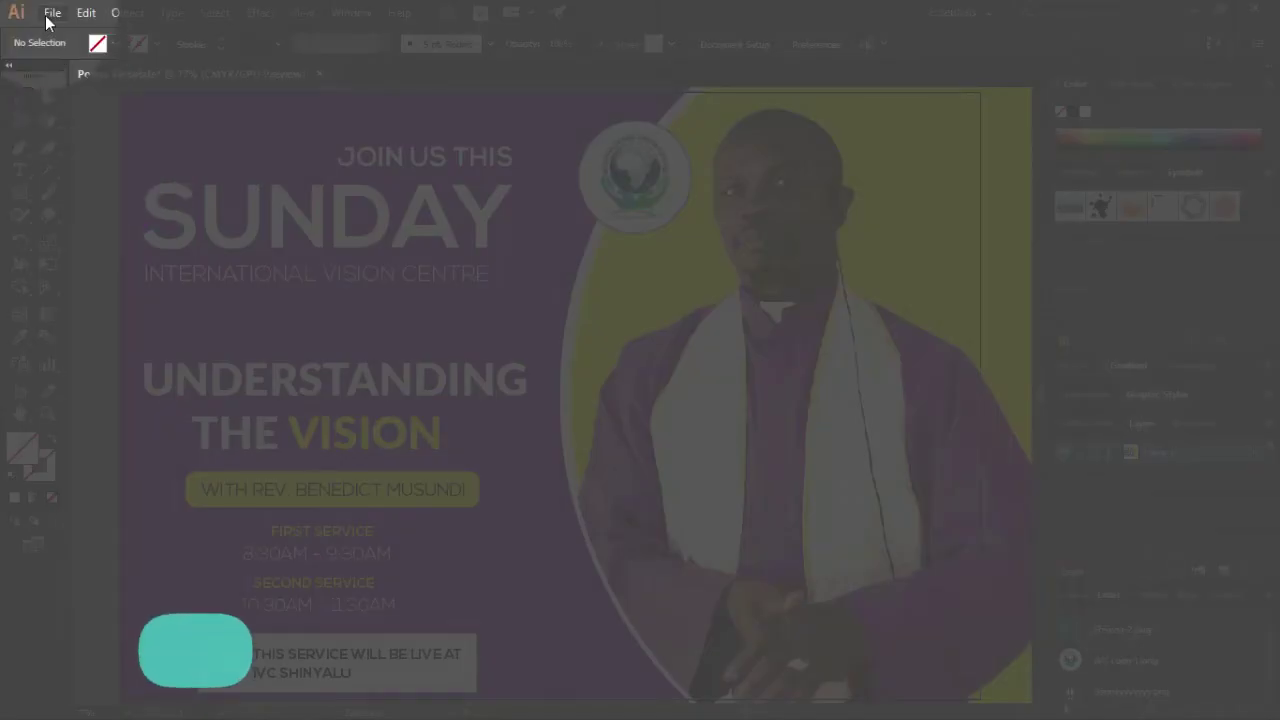
left_click(46, 14)
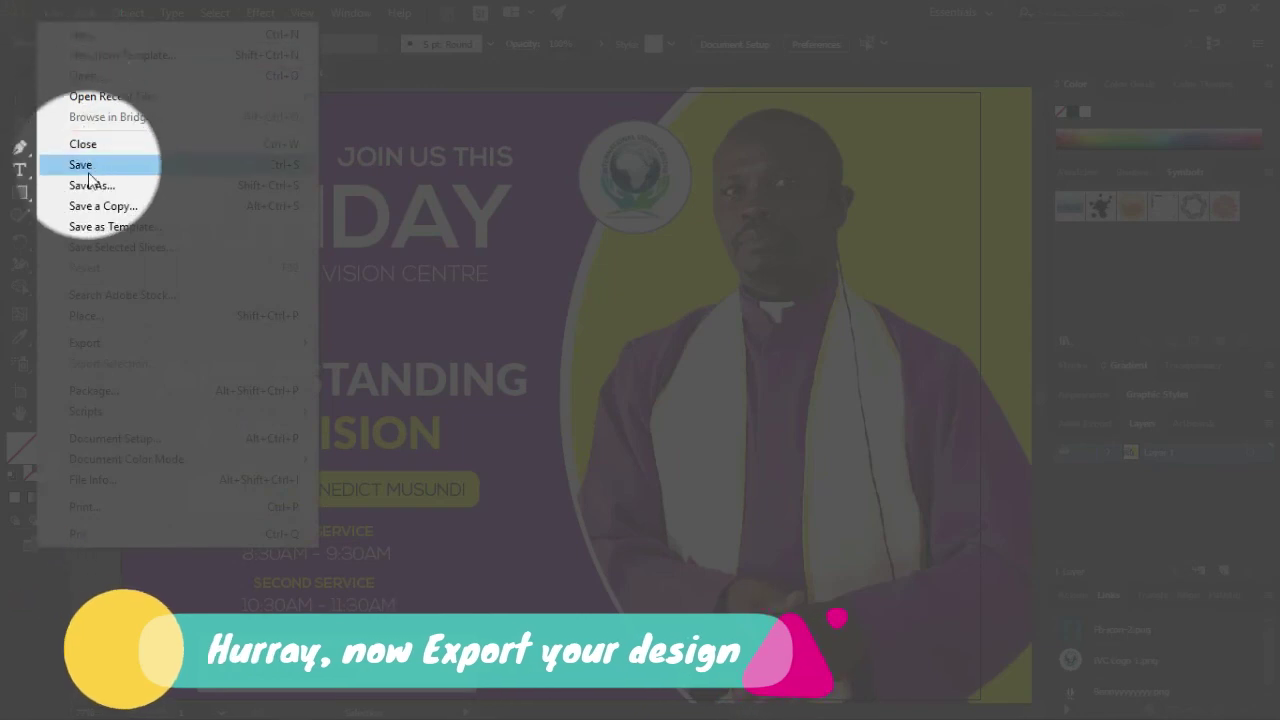
mouse_move(160, 343)
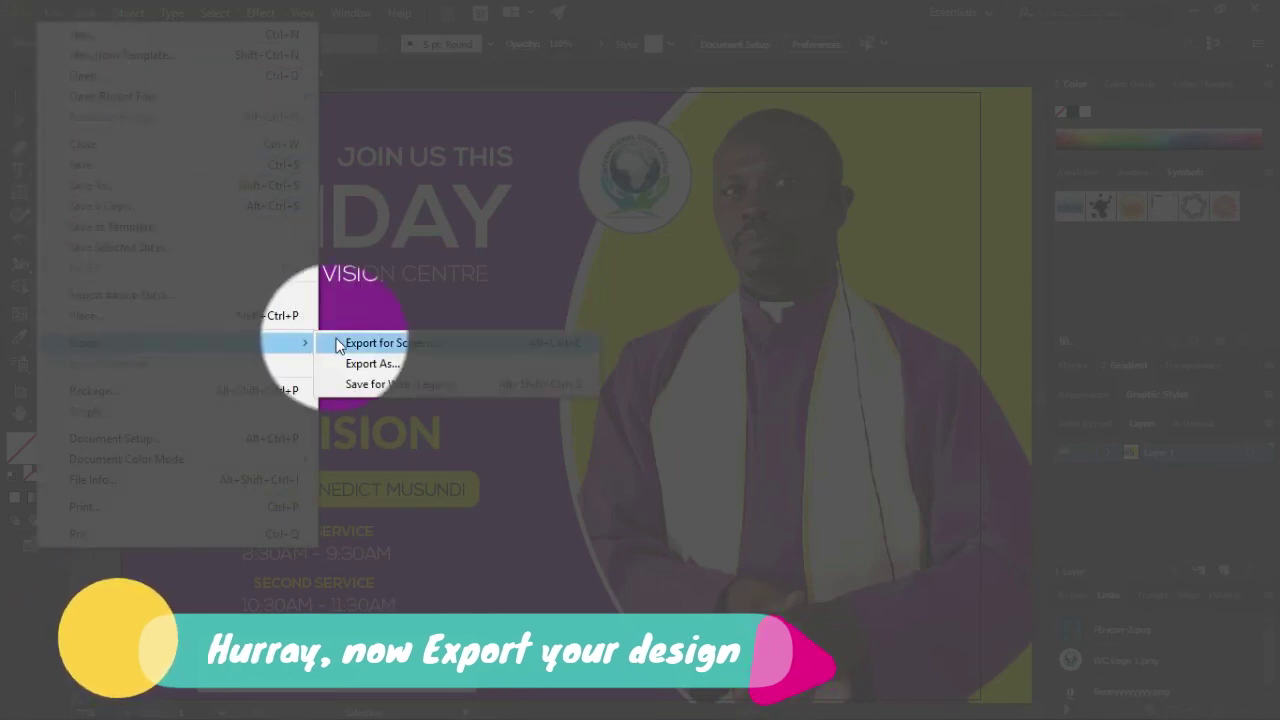
In Save for Web (Legacy), keep the JPEG High preset with JPEG as the format.
left_click(388, 386)
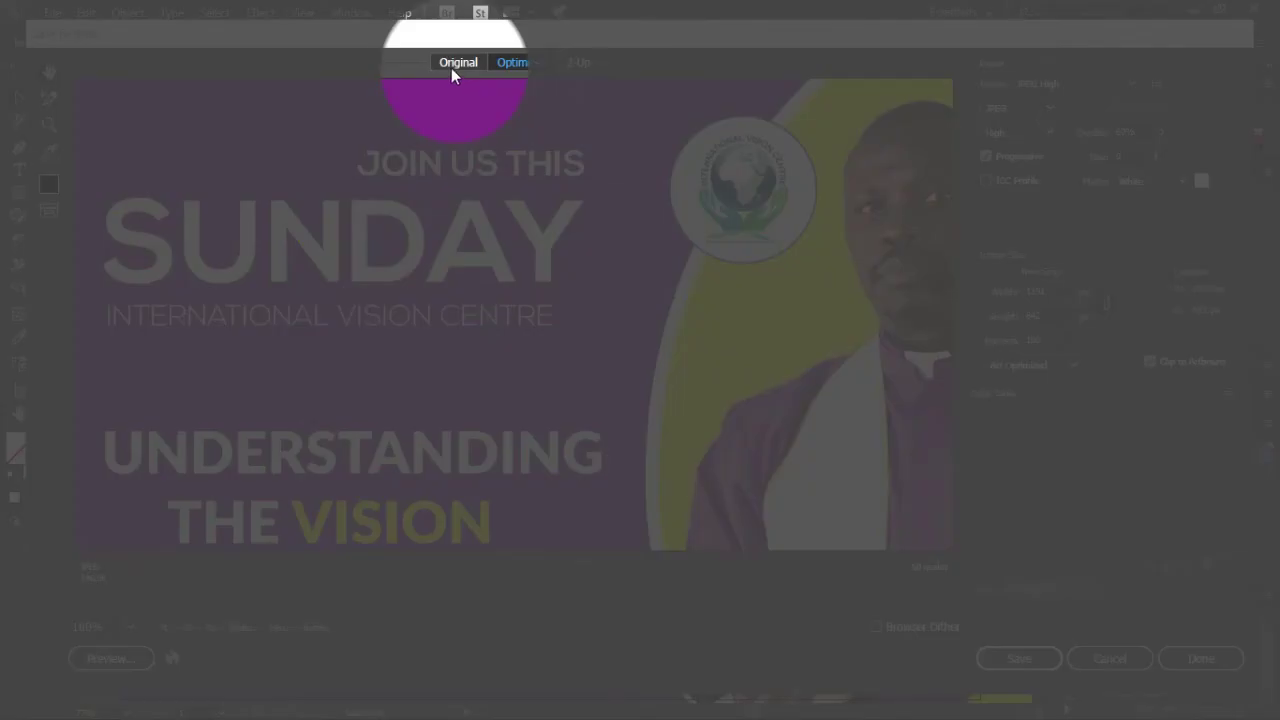
left_click(460, 64)
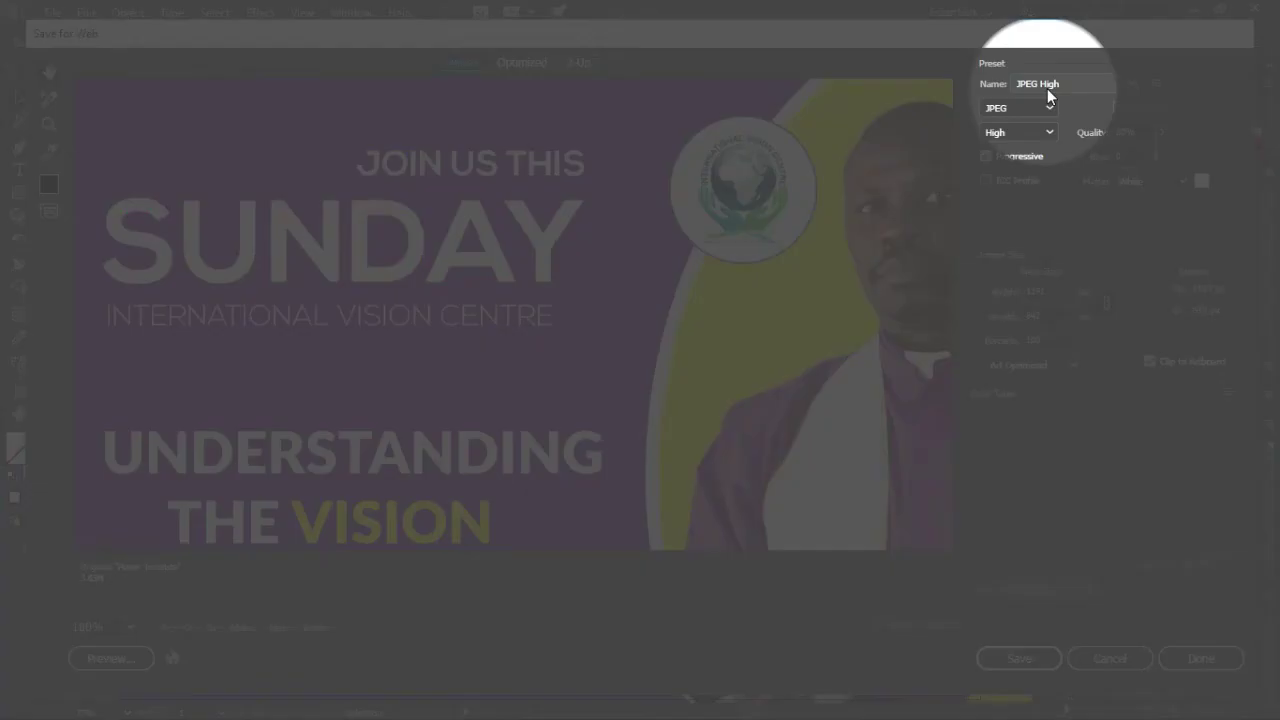
left_click(1047, 86)
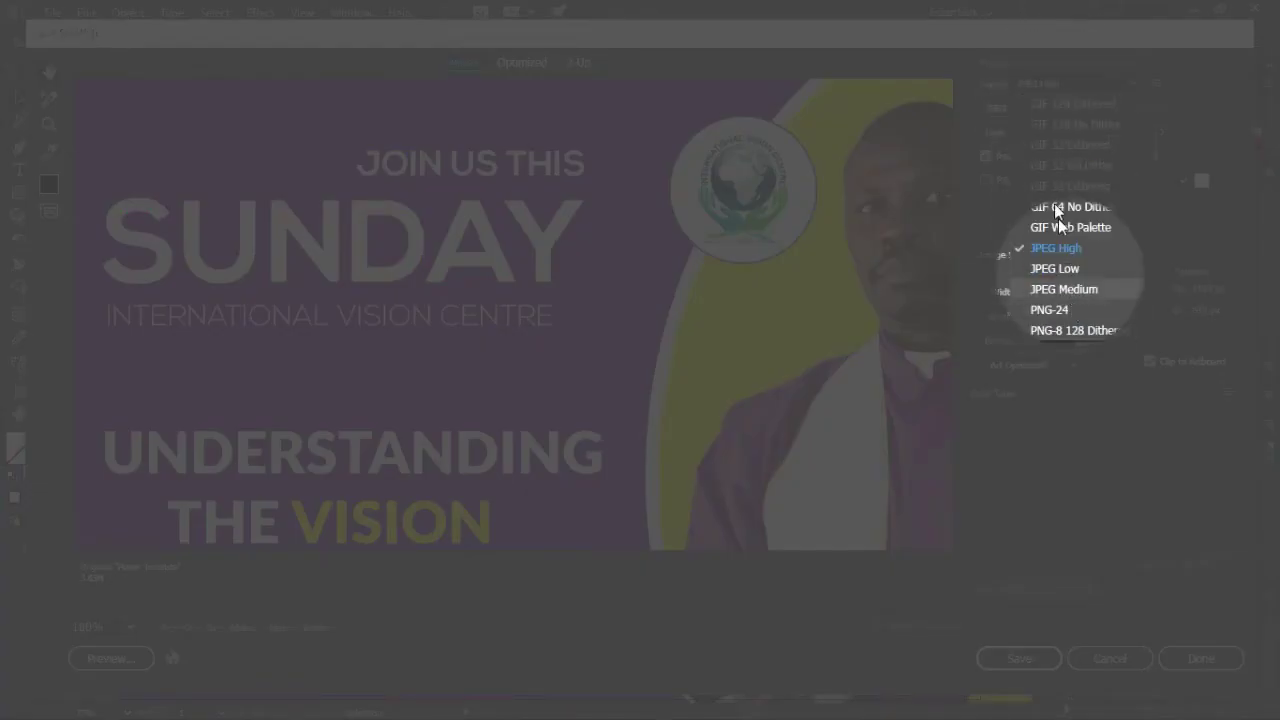
left_click(1057, 250)
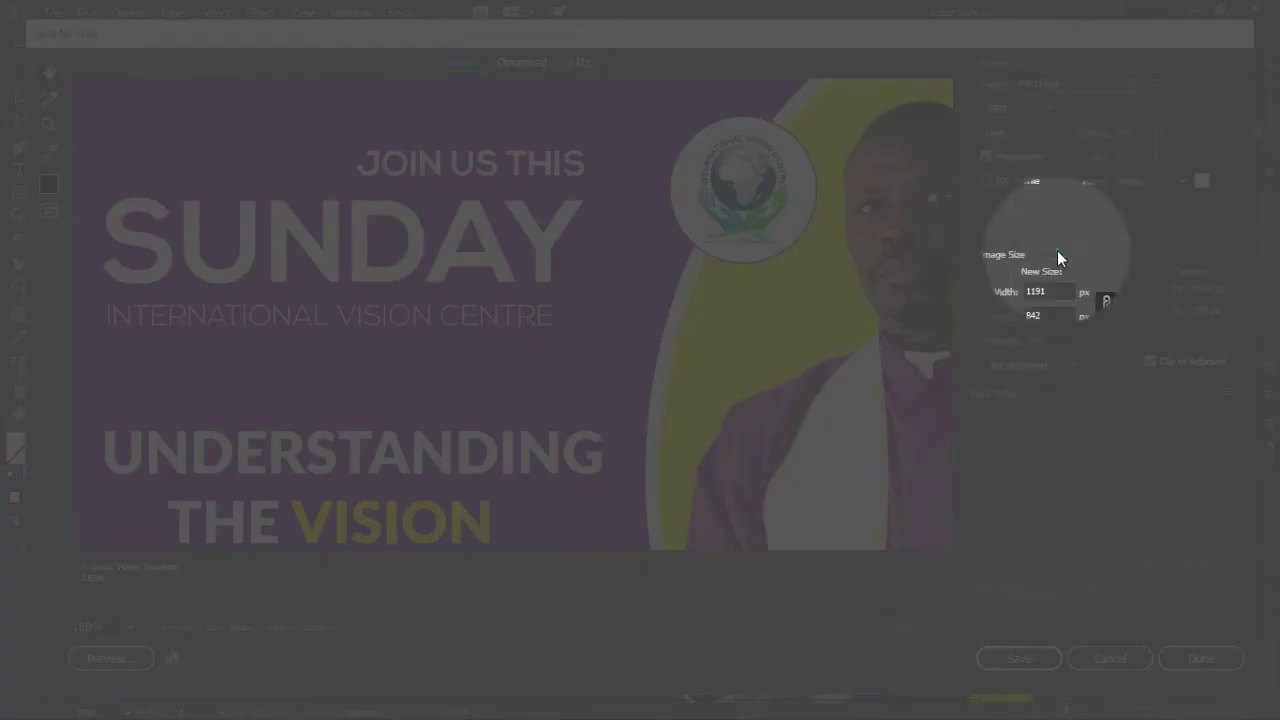
left_click(1012, 107)
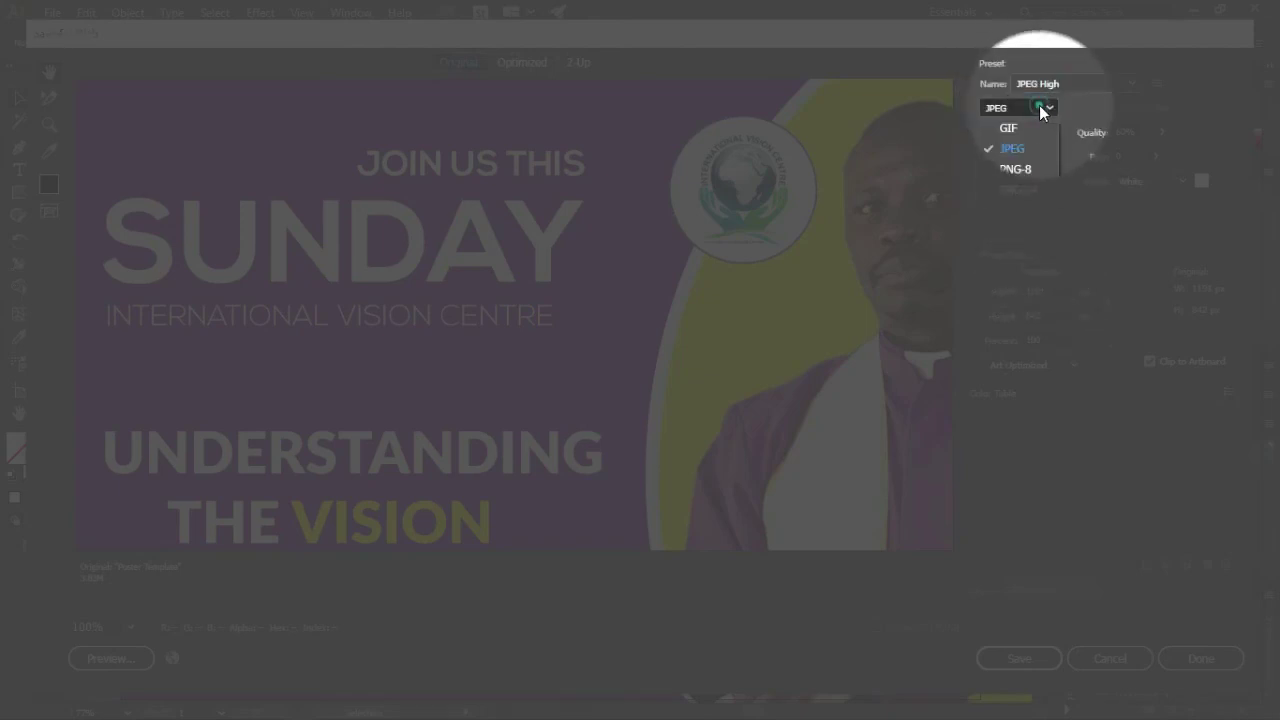
left_click(1020, 152)
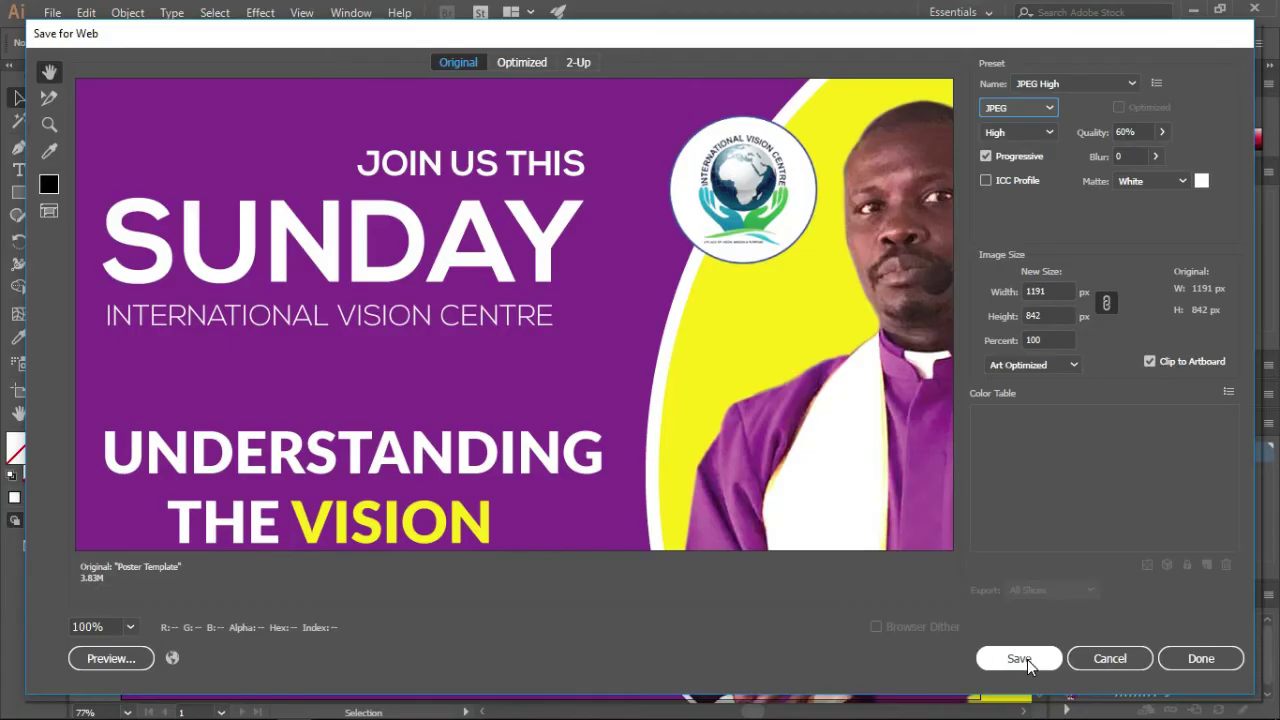
Save the optimized image as Poster-Template in the D:\Ai\JPGs folder.
left_click(1025, 658)
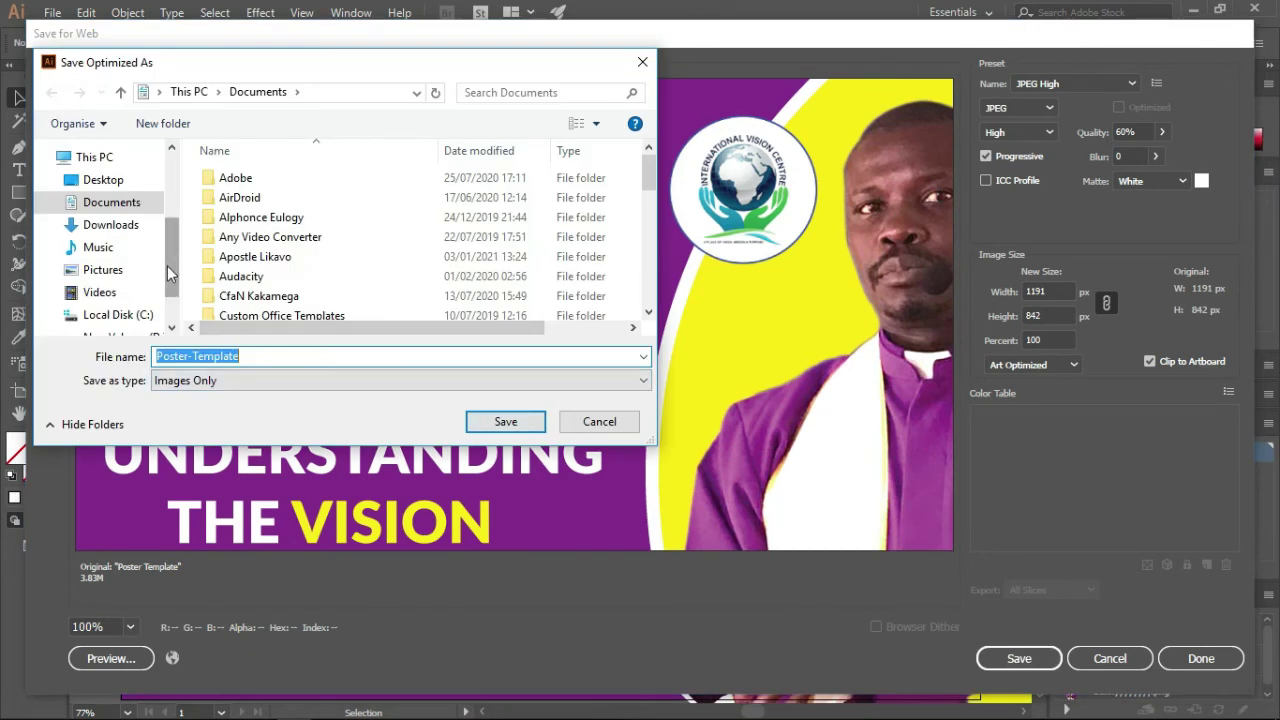
scroll(168, 275, "down", 1)
left_click(110, 285)
left_click(230, 197)
double_click(246, 200)
left_click(251, 199)
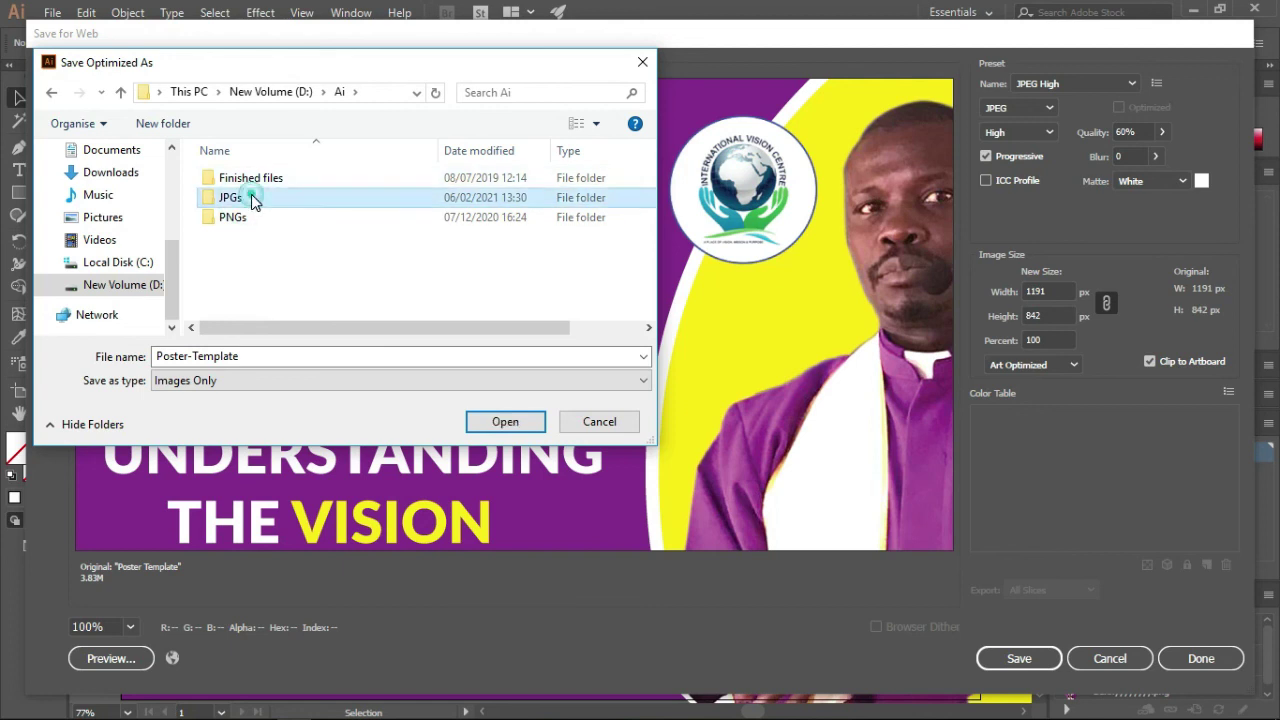
double_click(251, 199)
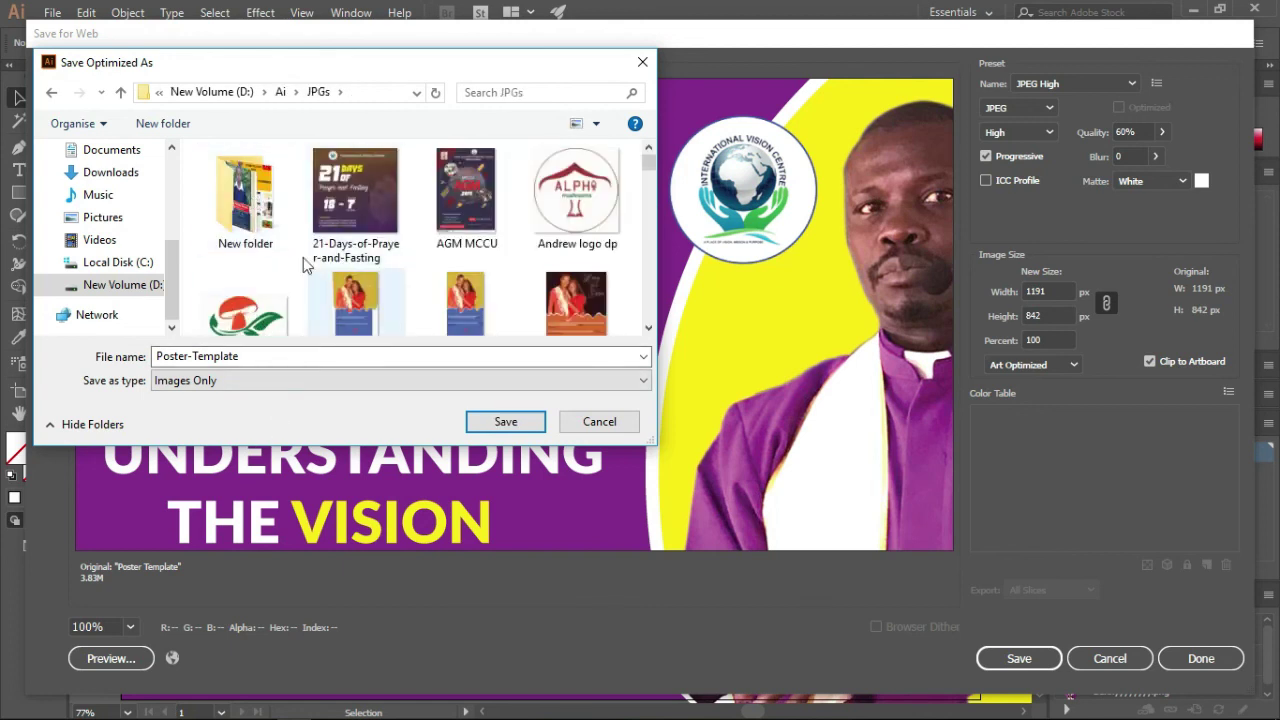
left_click(496, 424)
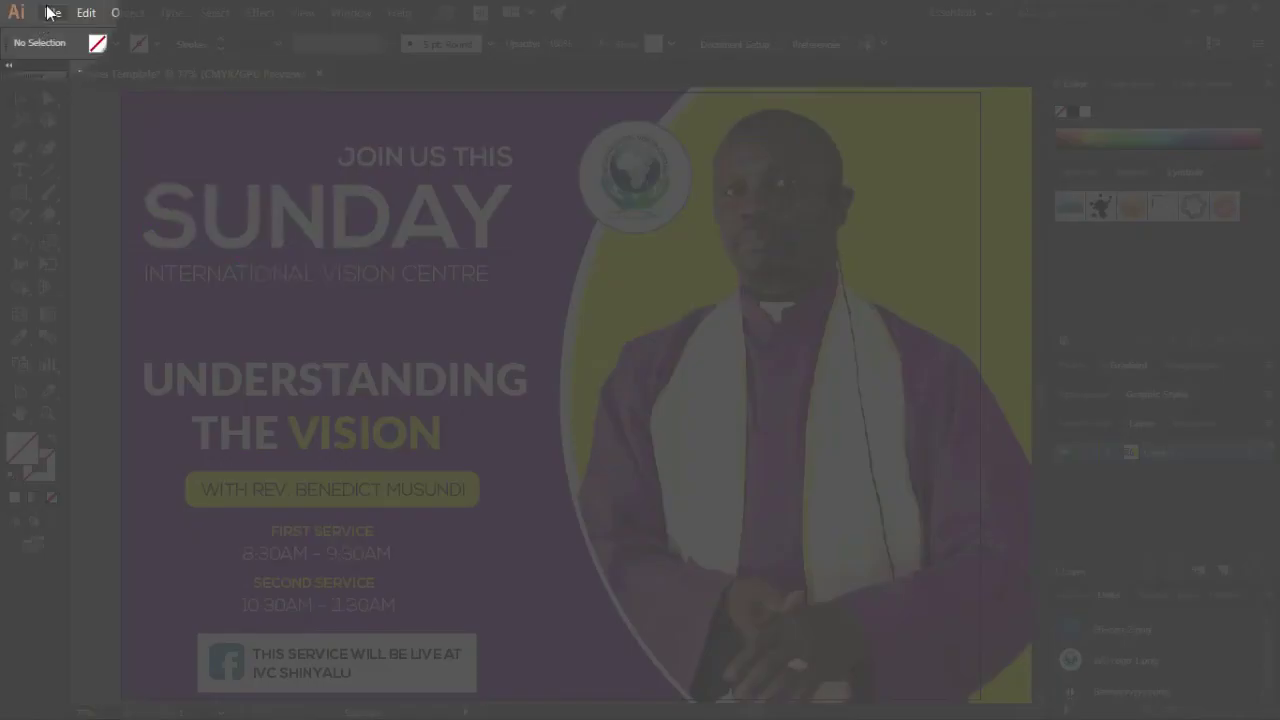
Save the poster as Adobe PDF 'Poster Template' in Ai > Finished files > PDF files.
left_click(52, 12)
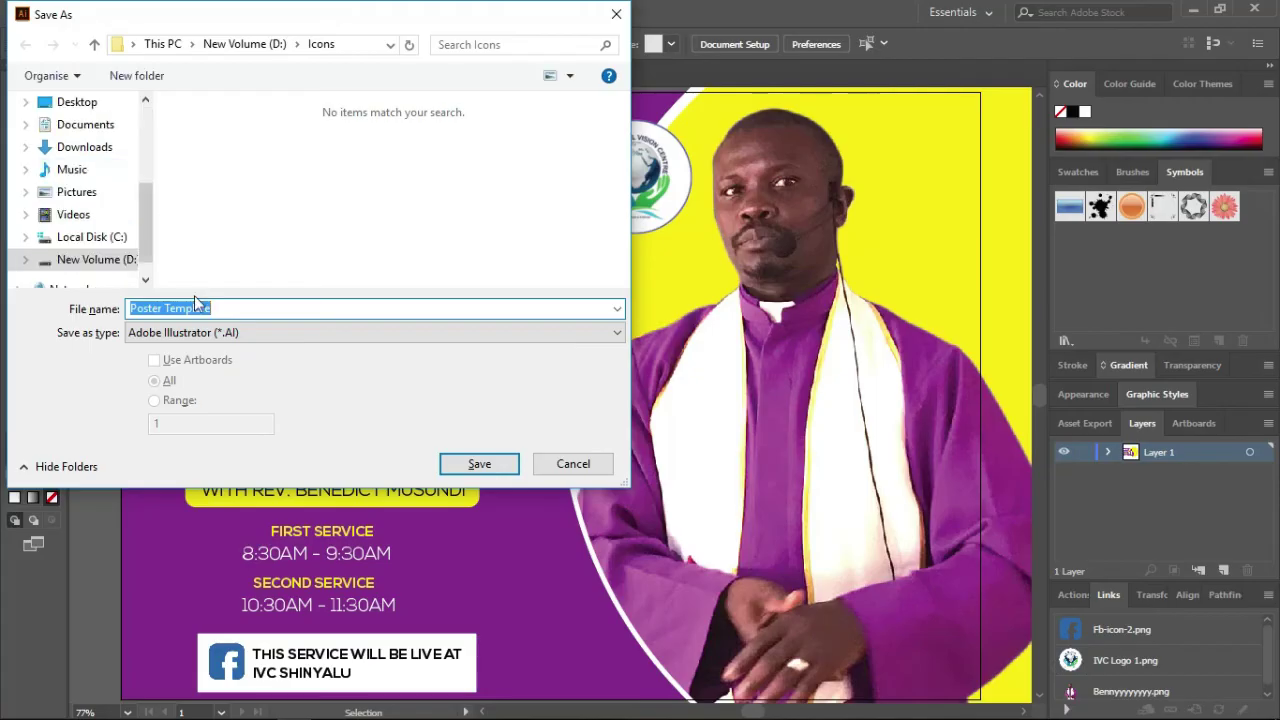
left_click(236, 332)
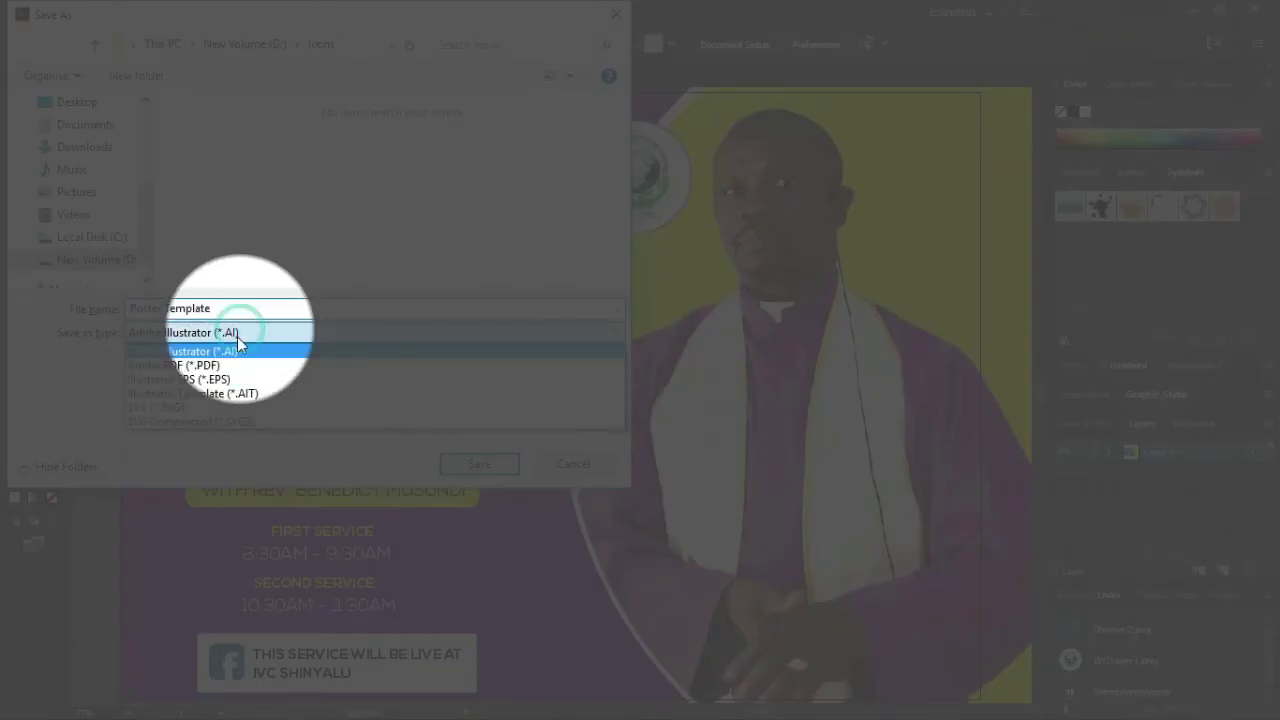
left_click(204, 367)
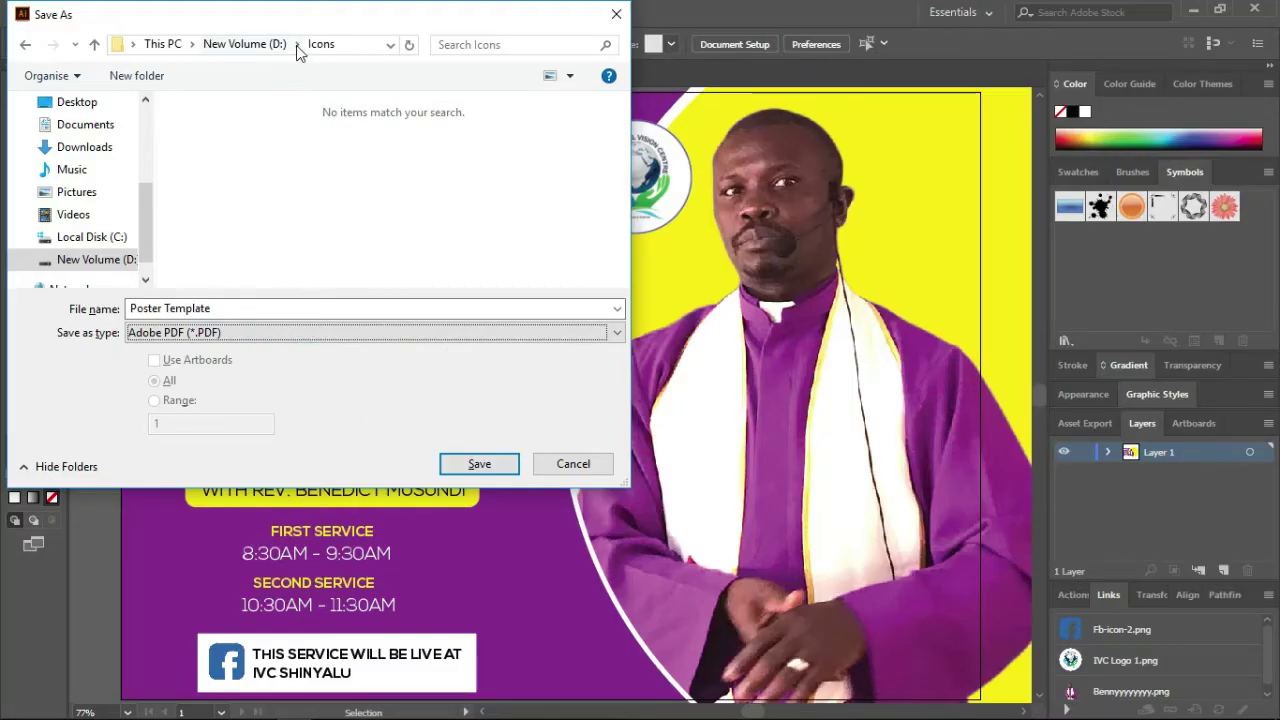
left_click(297, 44)
left_click(312, 115)
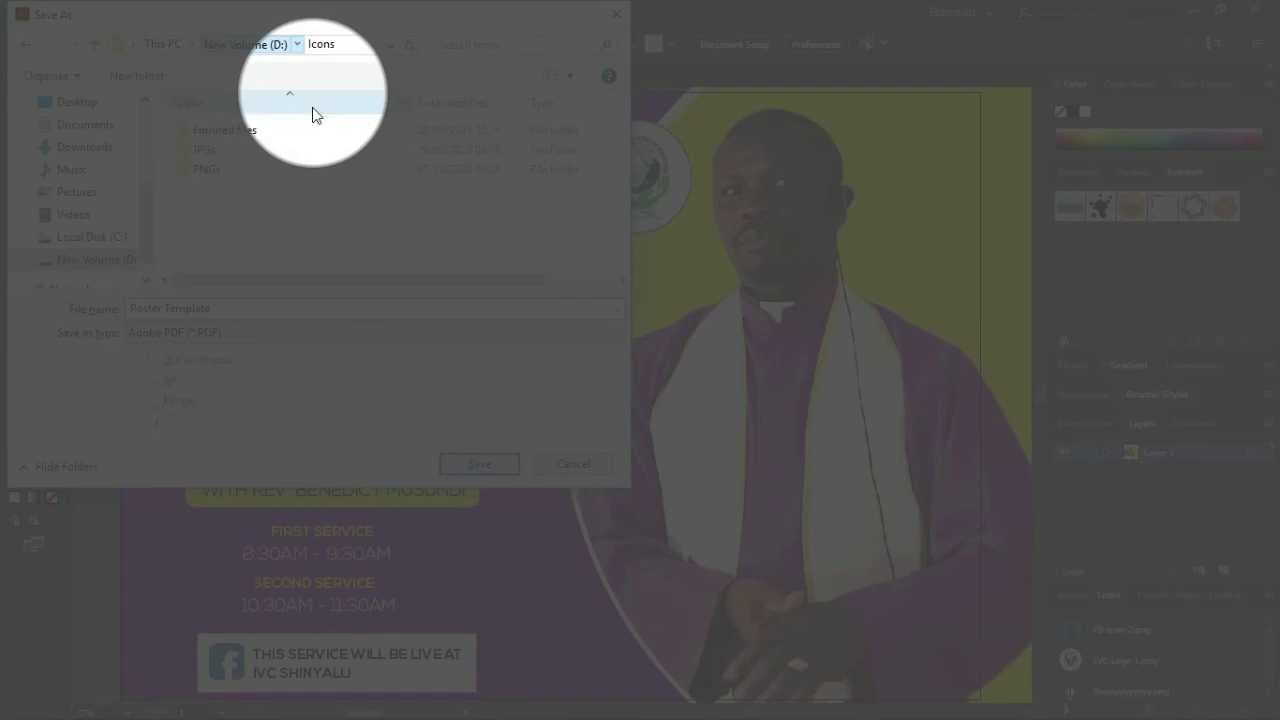
double_click(211, 137)
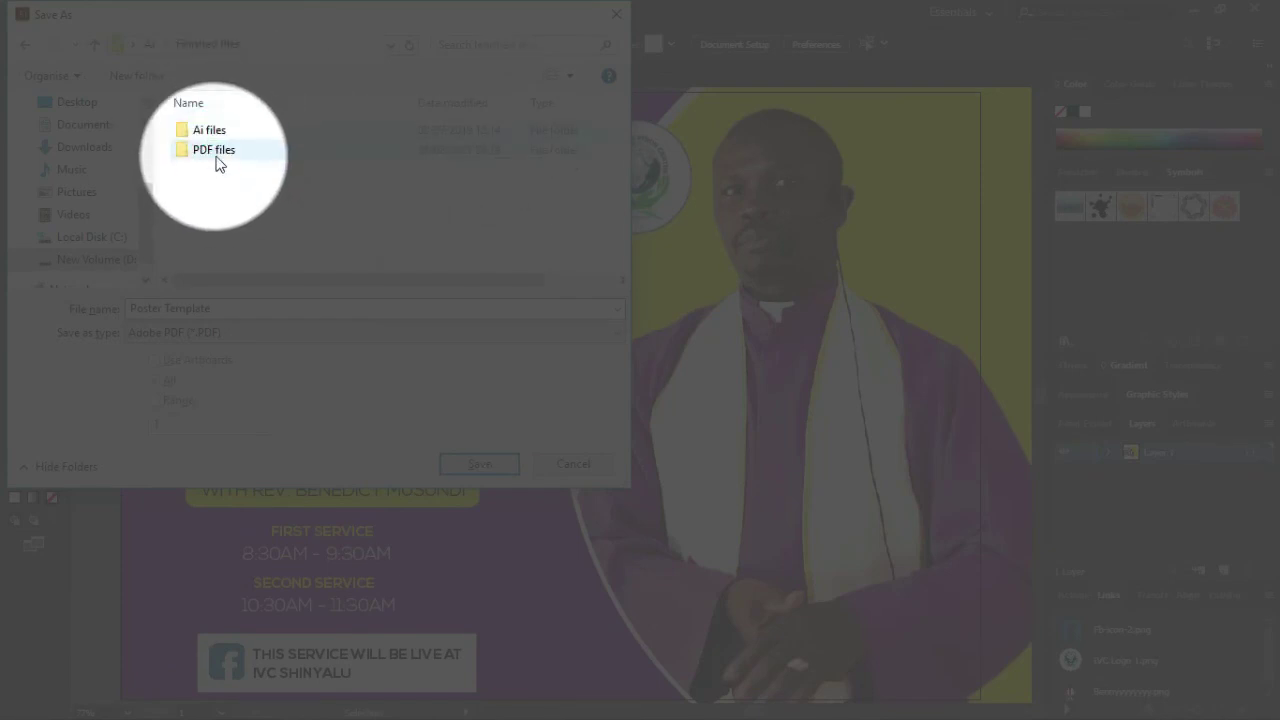
double_click(216, 152)
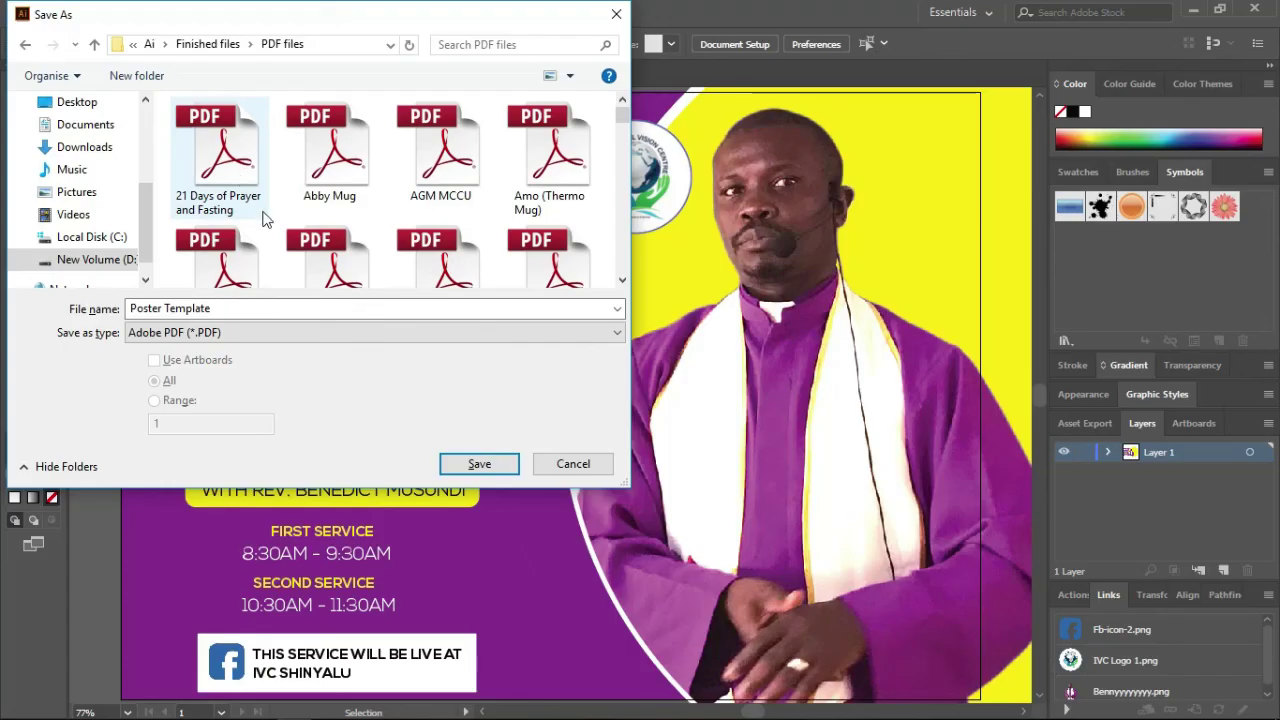
left_click(463, 466)
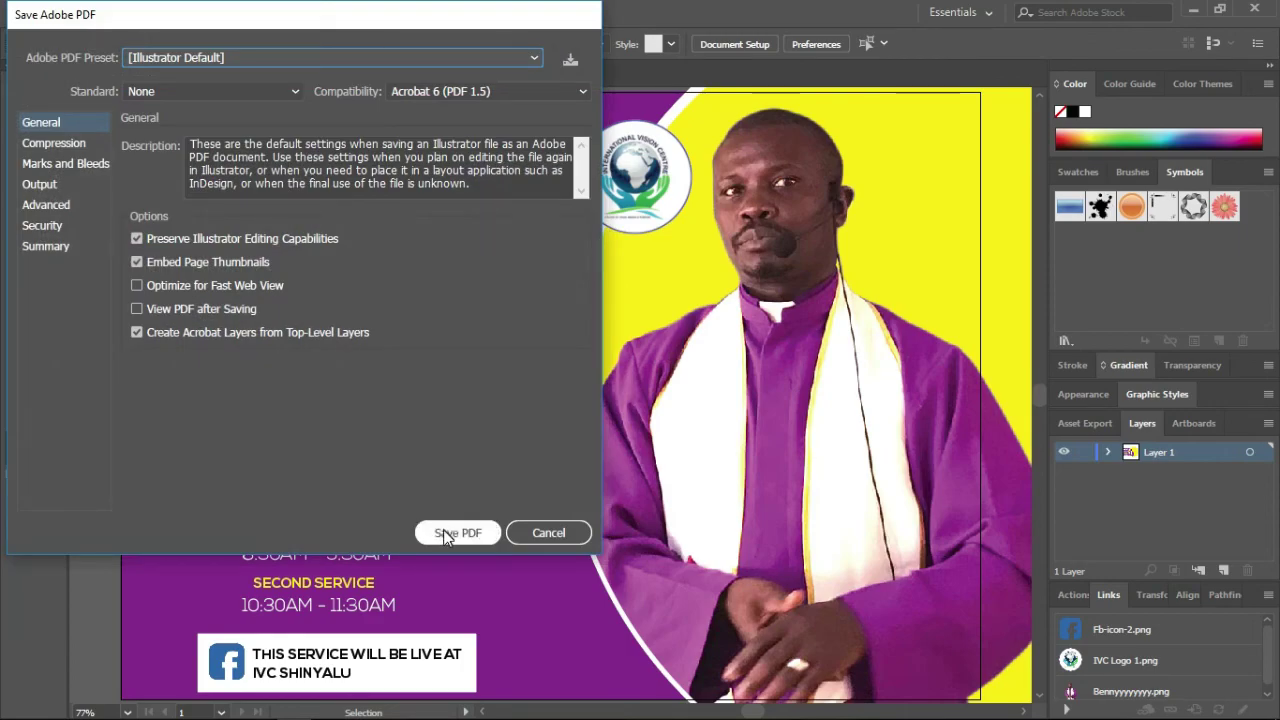
Confirm the PDF settings to save Poster Template.pdf, then show drive D in File Explorer.
left_click(446, 535)
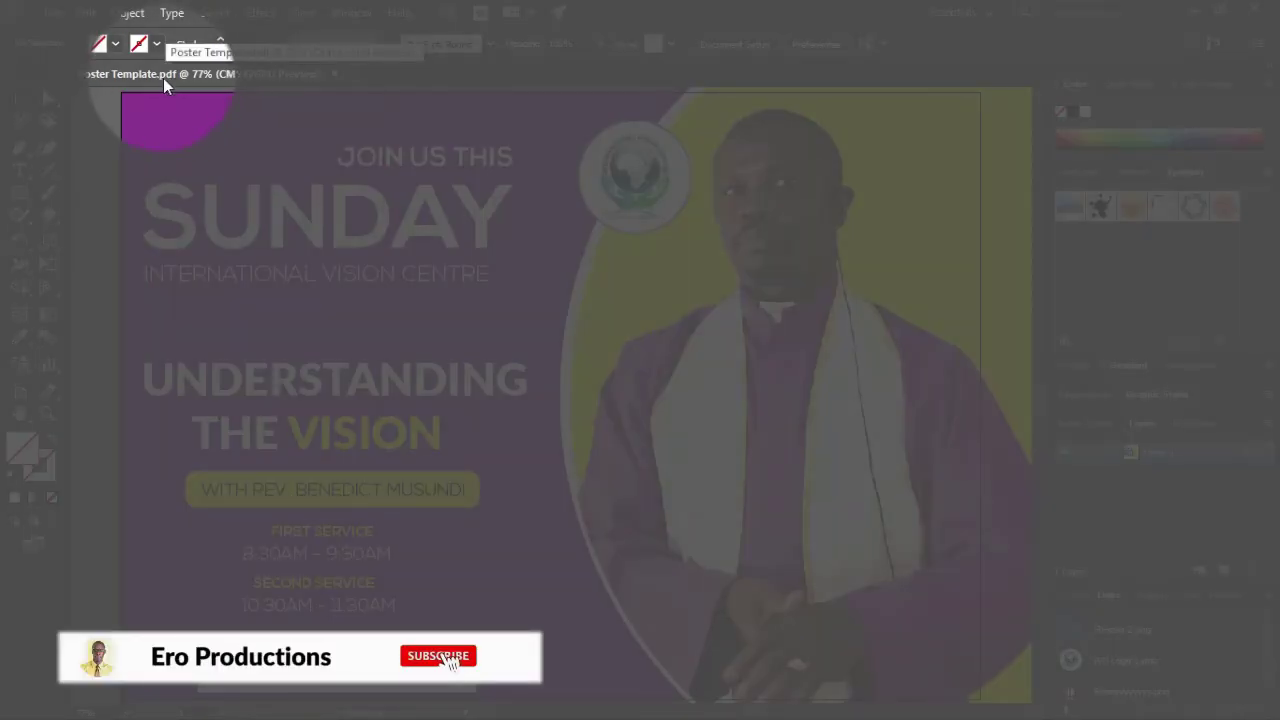
key("ctrl+minus")
key("ctrl+minus")
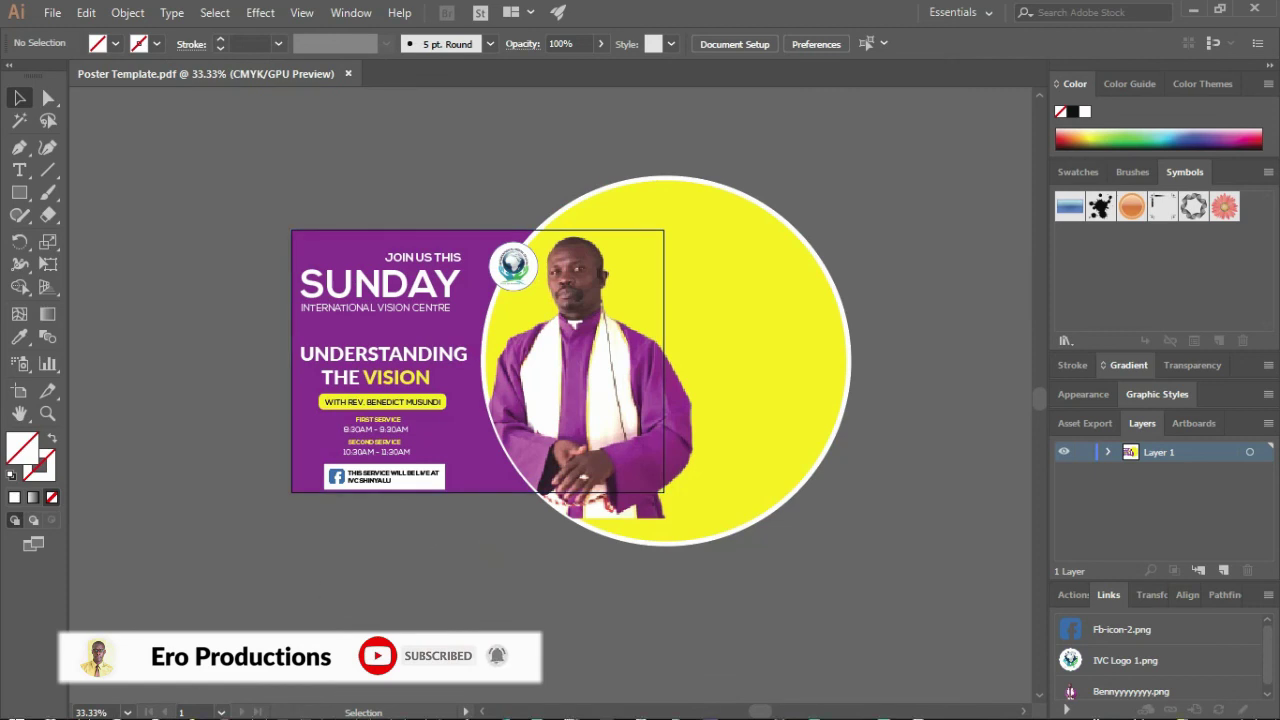
left_click(80, 610)
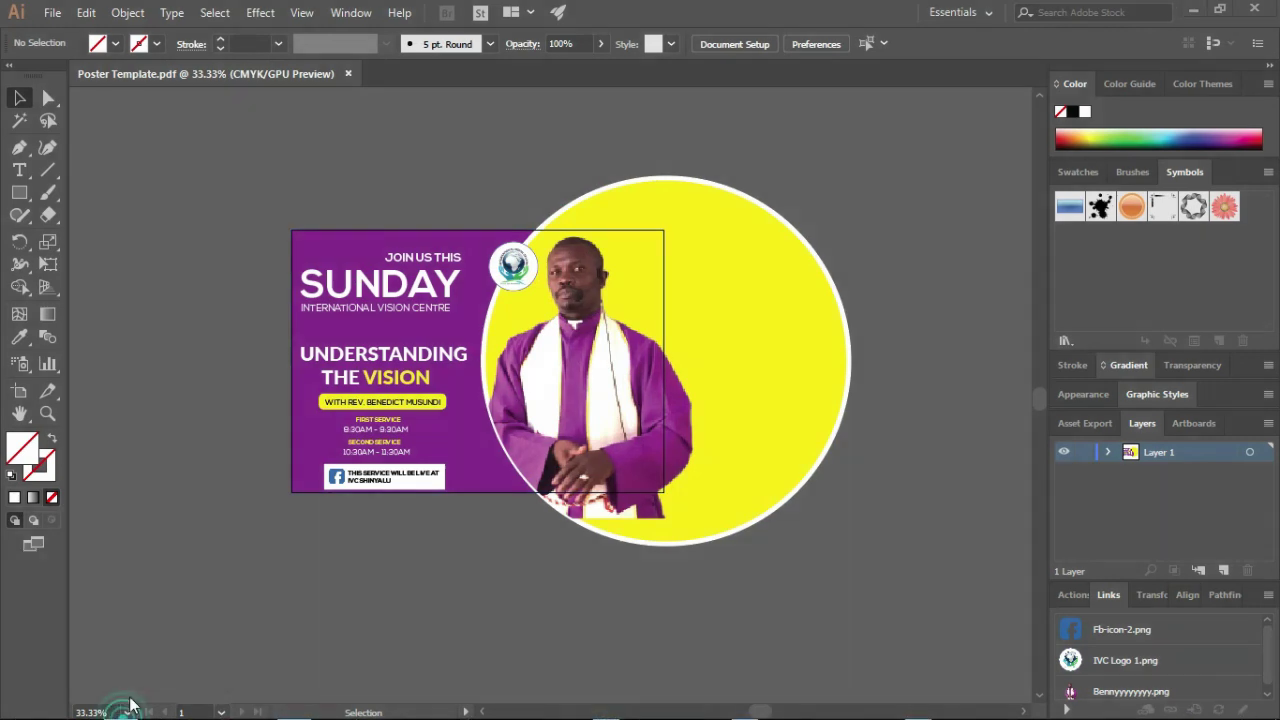
left_click(105, 431)
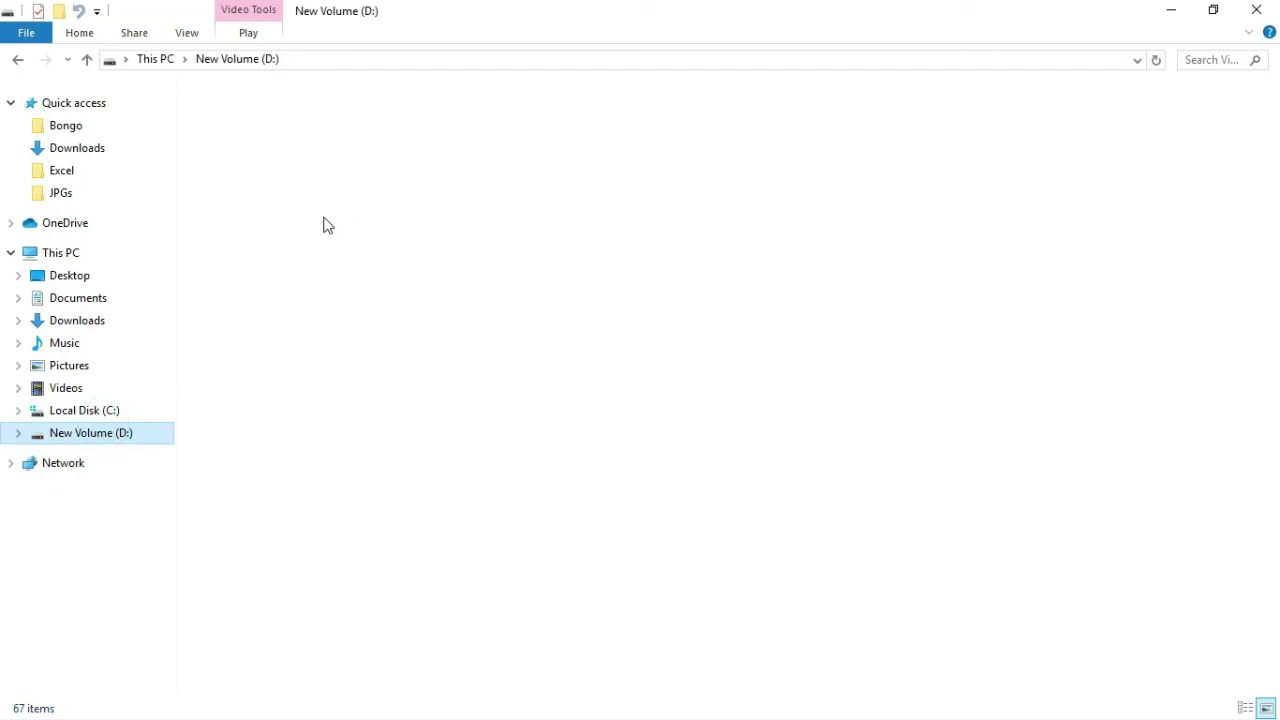
Browse to D:\Ai\JPGs and open the exported 1191 x 842 Poster-Template JPG.
double_click(335, 162)
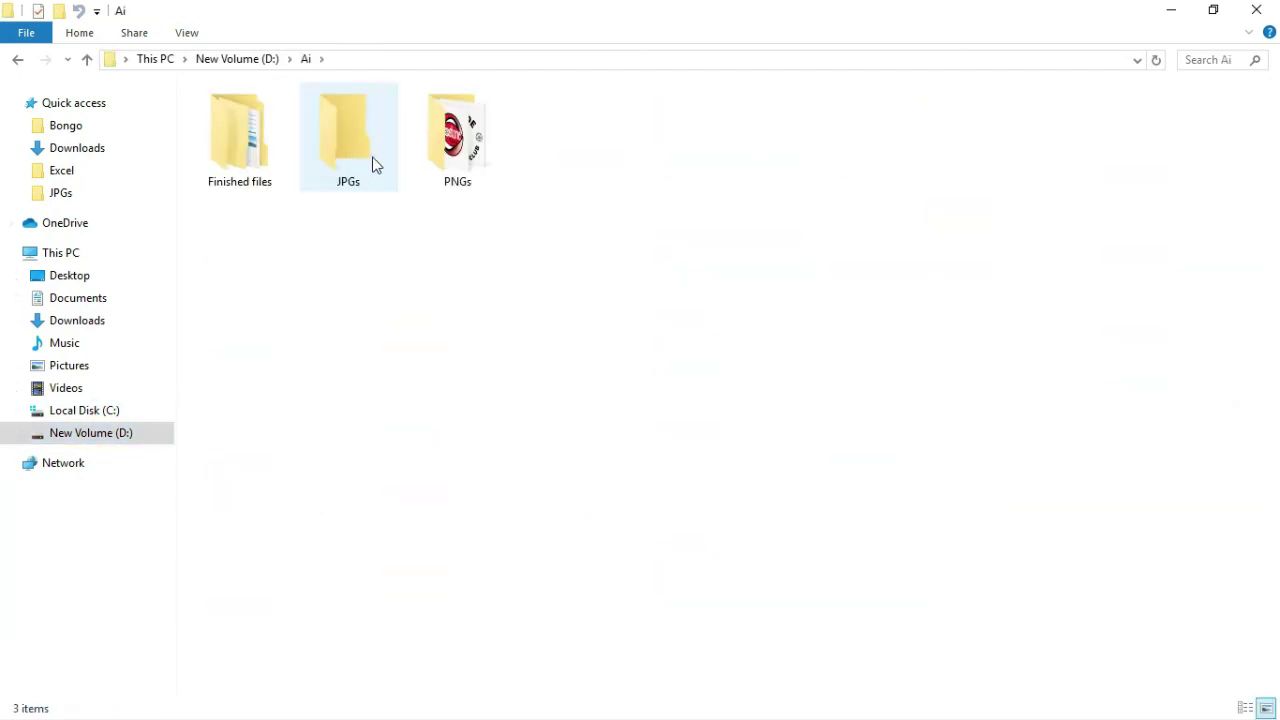
double_click(366, 162)
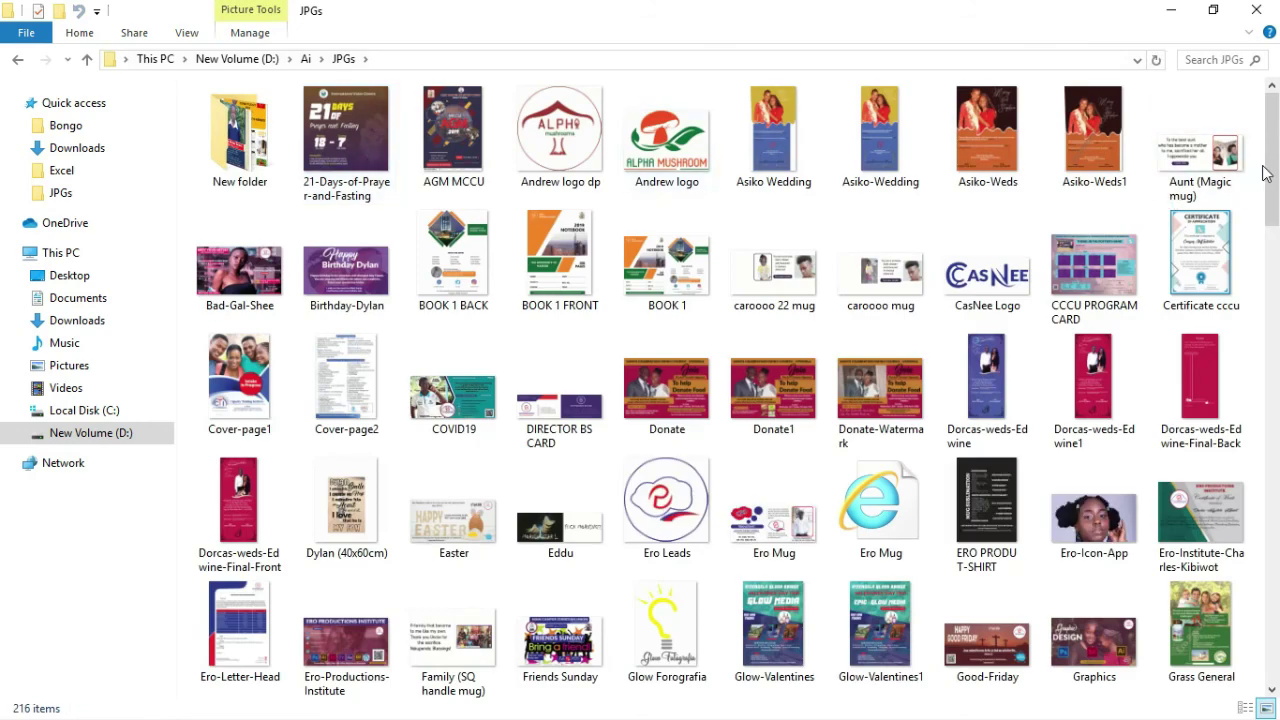
left_click_drag(1274, 170, 1270, 523)
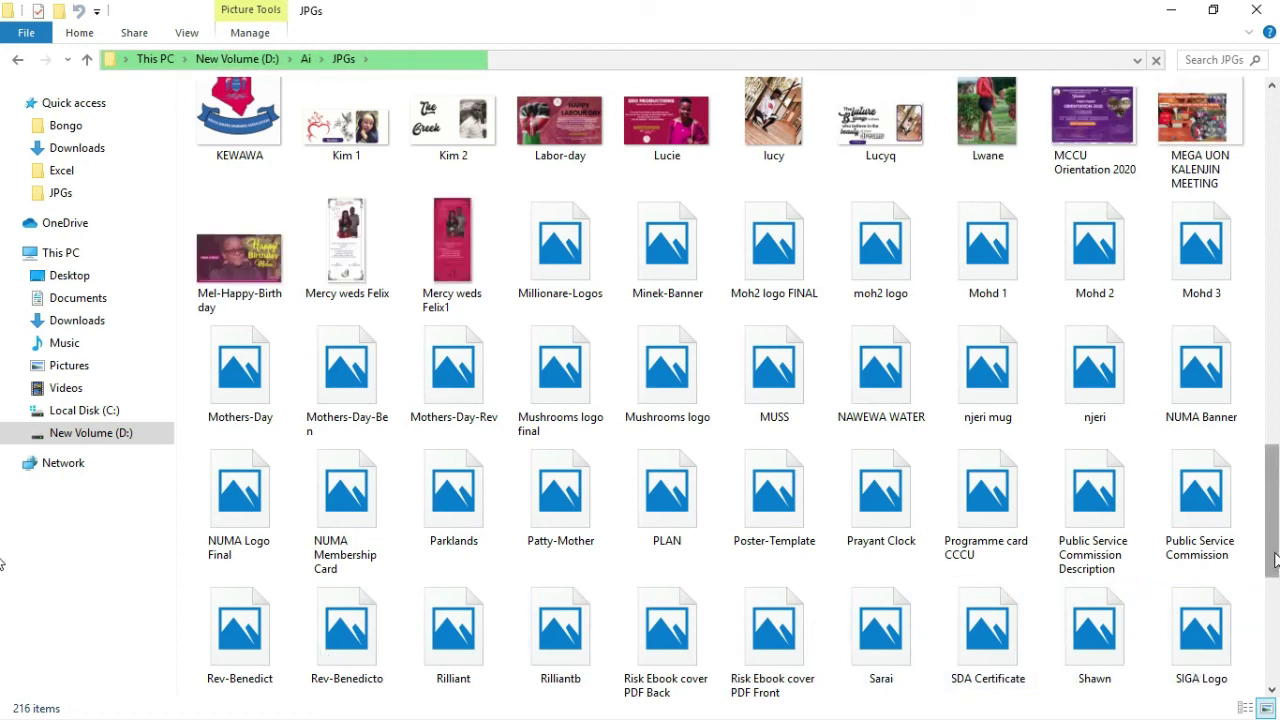
double_click(765, 513)
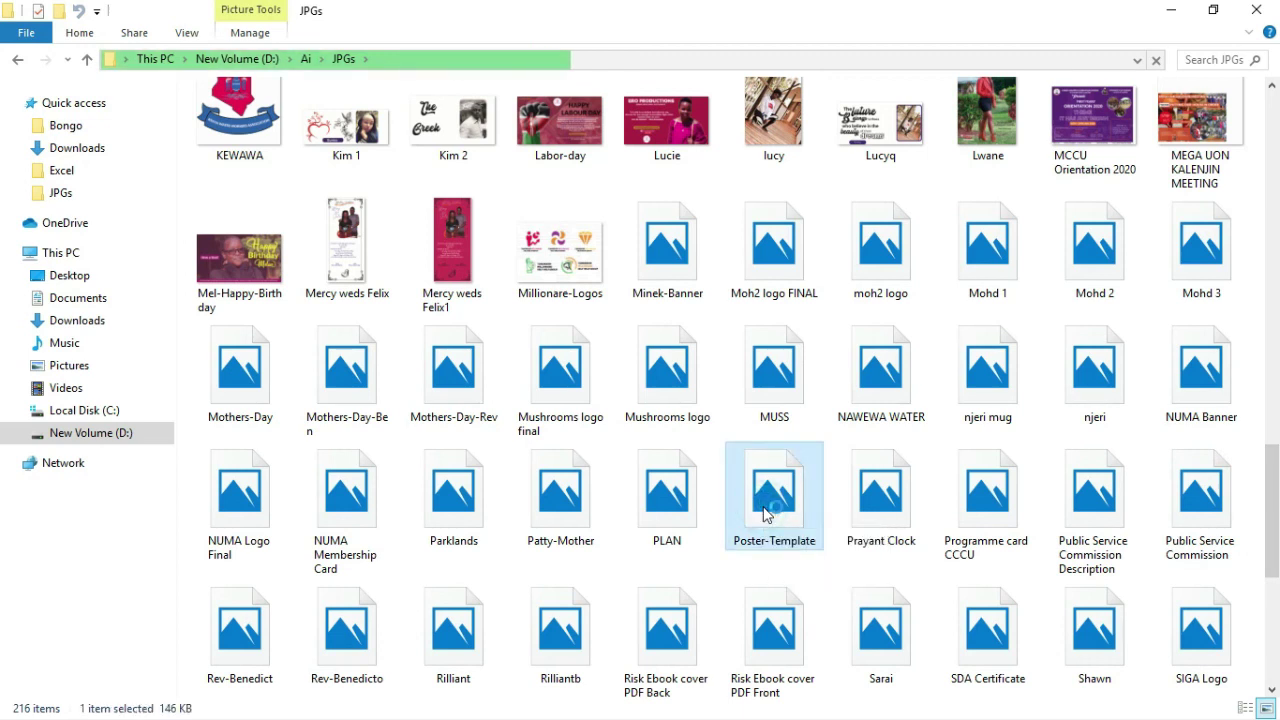